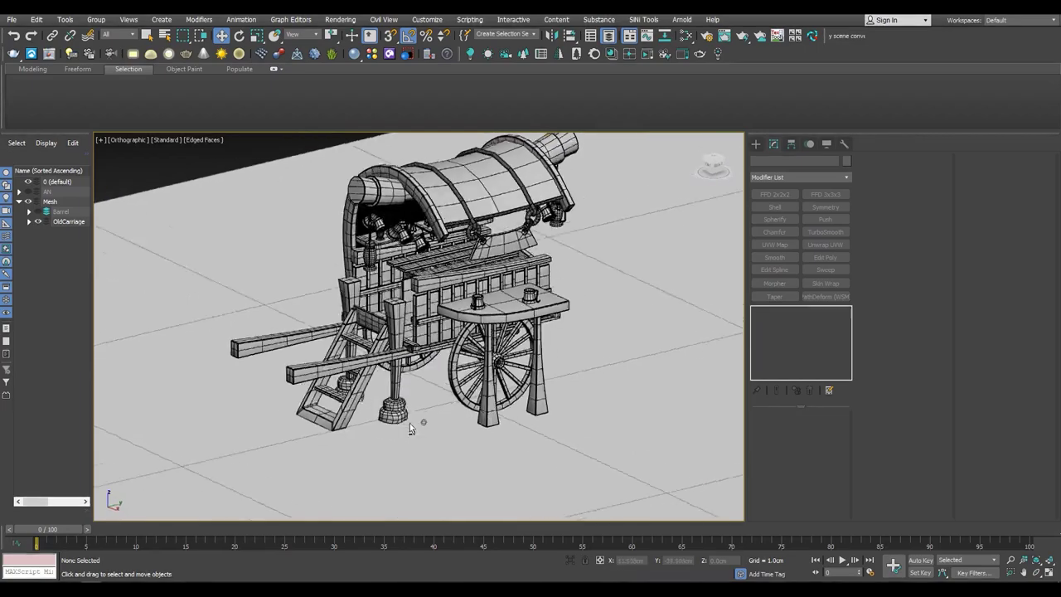
Delete the Symmetry modifier from the wheel Cylinder001.
{"action": "scroll", "coordinate": [470, 296], "scroll_direction": "up", "scroll_amount": 5}
{"action": "scroll", "coordinate": [470, 296], "scroll_direction": "down", "scroll_amount": 1}
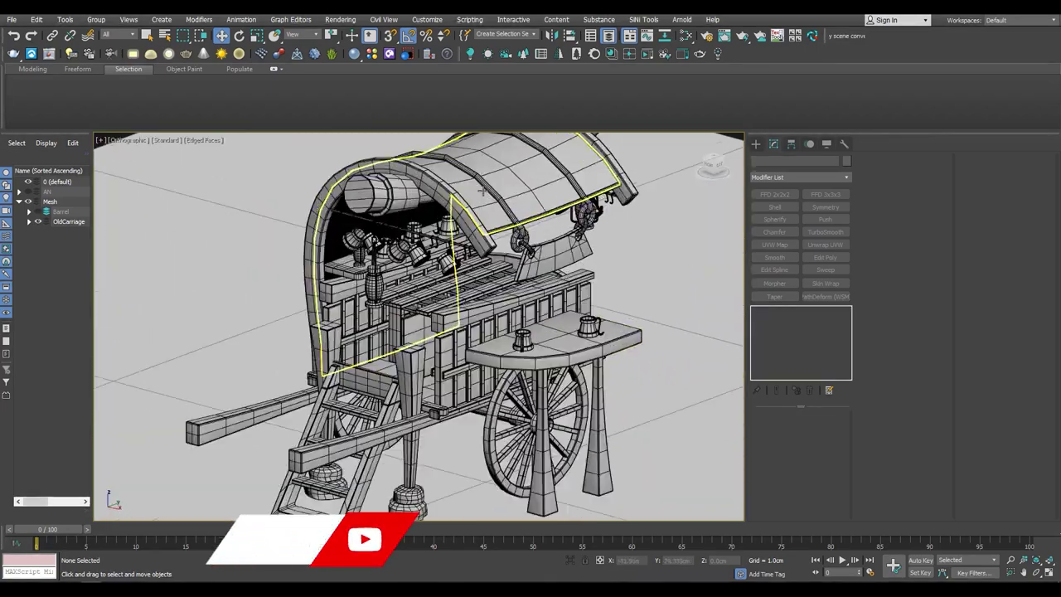
{"action": "scroll", "coordinate": [407, 280], "scroll_direction": "up", "scroll_amount": 3}
{"action": "scroll", "coordinate": [407, 280], "scroll_direction": "up", "scroll_amount": 3}
{"action": "scroll", "coordinate": [408, 280], "scroll_direction": "up", "scroll_amount": 3}
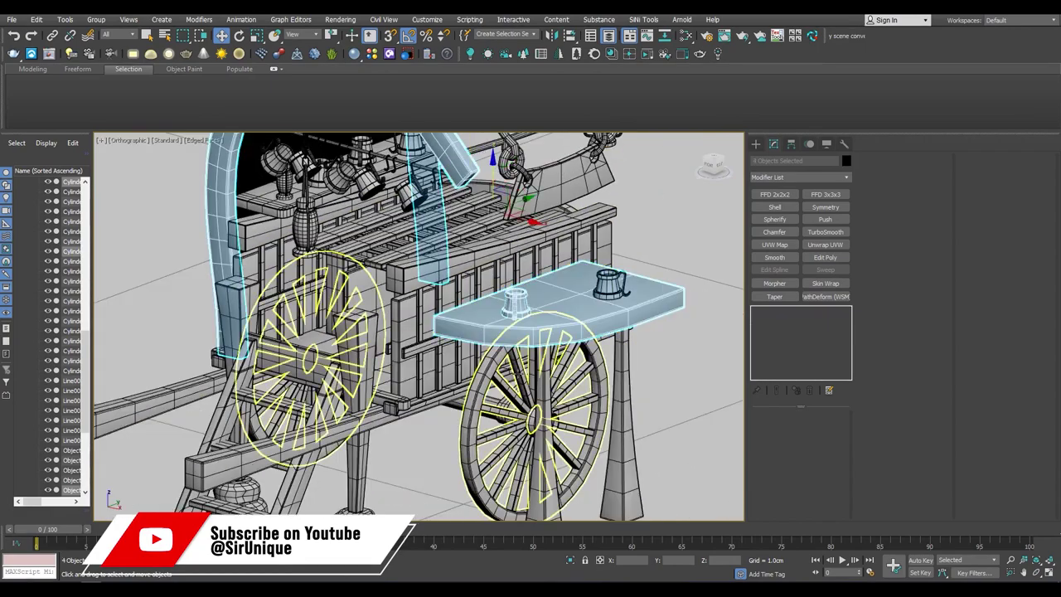
{"action": "middle_click_drag", "start_coordinate": [543, 422], "coordinate": [564, 348]}
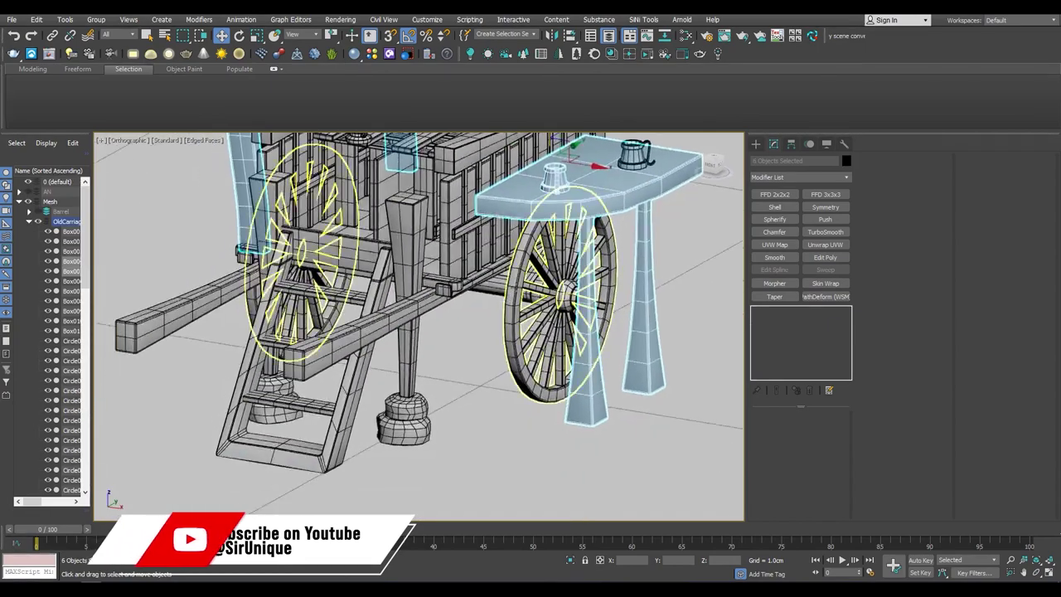
{"action": "scroll", "coordinate": [507, 288], "scroll_direction": "down", "scroll_amount": 2}
{"action": "scroll", "coordinate": [497, 307], "scroll_direction": "down", "scroll_amount": 6}
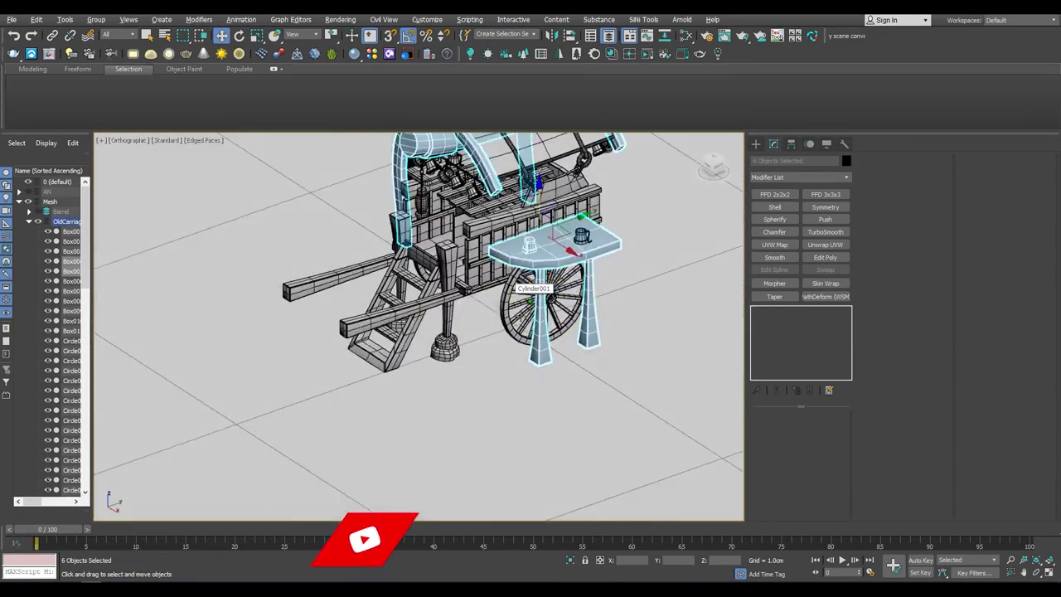
{"action": "middle_click_drag", "start_coordinate": [528, 334], "coordinate": [418, 326], "text": "alt"}
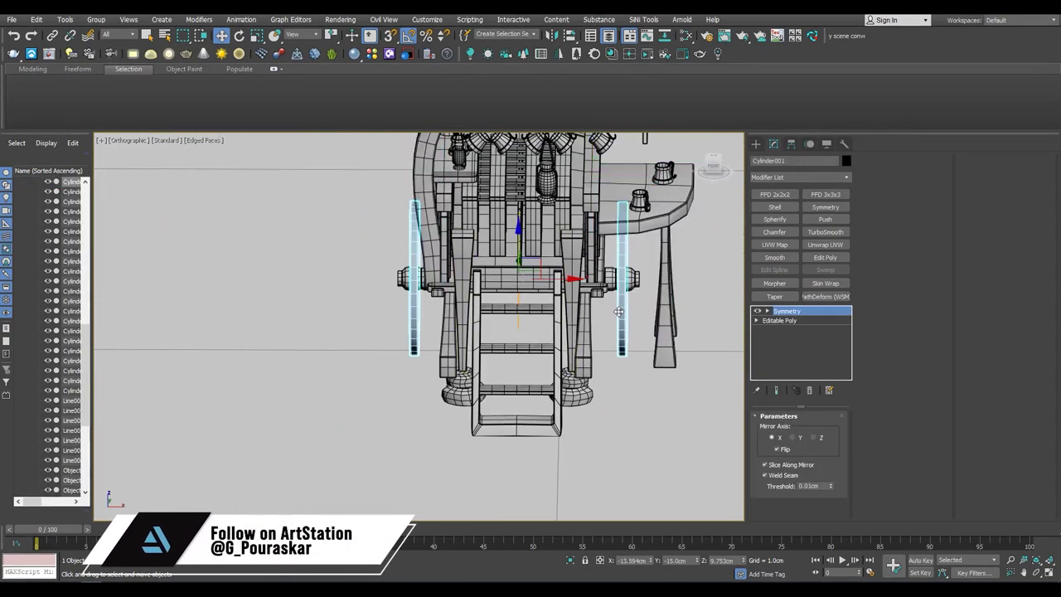
{"action": "middle_click_drag", "start_coordinate": [580, 332], "coordinate": [701, 334], "text": "alt"}
{"action": "left_click", "coordinate": [810, 392]}
Add the canopy arches, side table top and table leg to the selection.
{"action": "middle_click_drag", "start_coordinate": [531, 348], "coordinate": [437, 344], "text": "alt"}
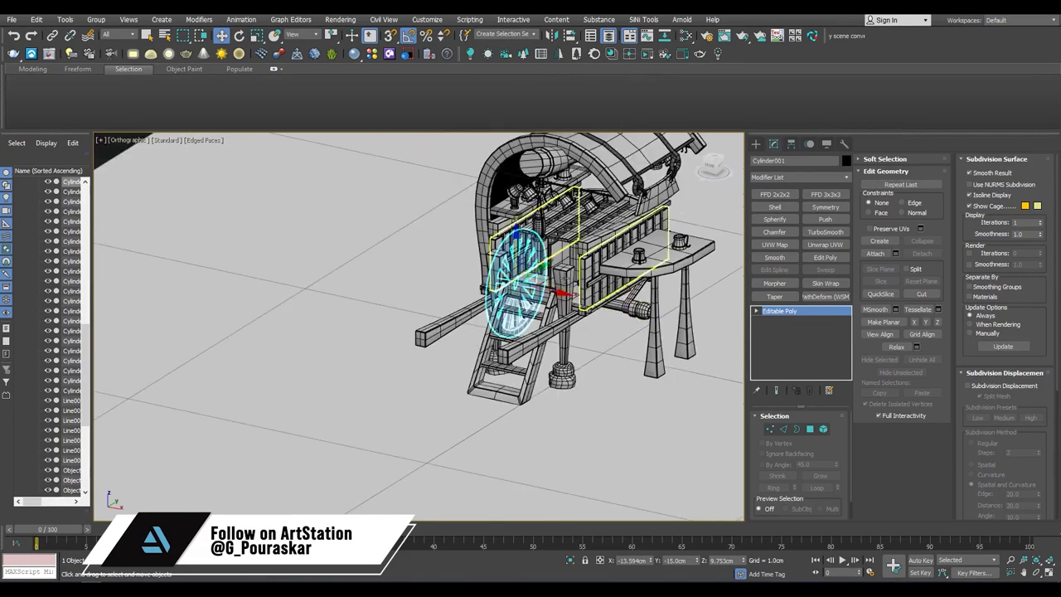
{"action": "left_click", "coordinate": [503, 247], "text": "ctrl"}
{"action": "scroll", "coordinate": [504, 247], "scroll_direction": "up", "scroll_amount": 3}
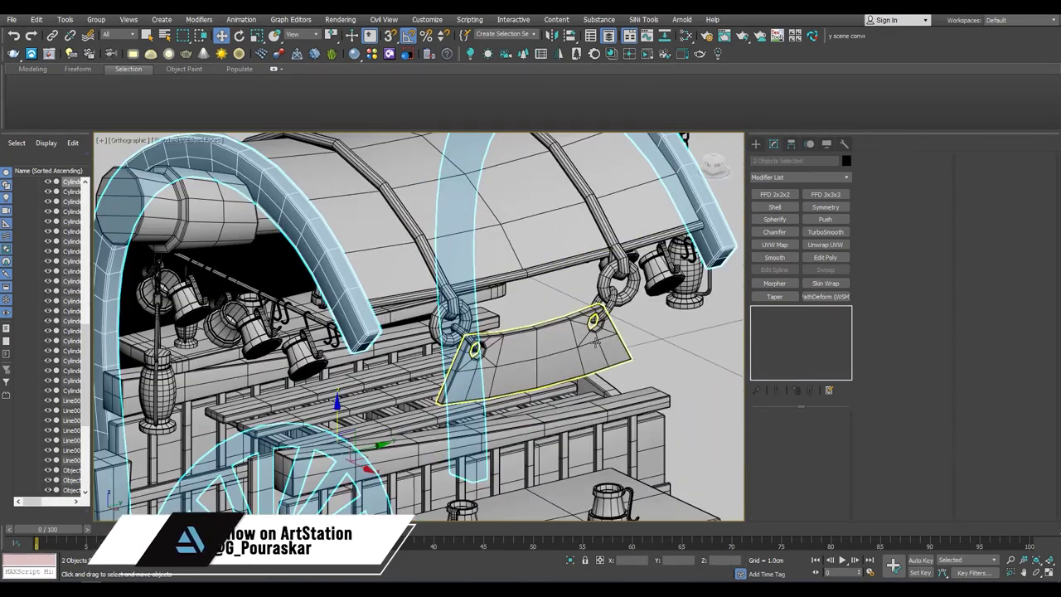
{"action": "middle_click_drag", "start_coordinate": [503, 247], "coordinate": [414, 274], "text": "alt"}
{"action": "scroll", "coordinate": [415, 273], "scroll_direction": "down", "scroll_amount": 3}
{"action": "scroll", "coordinate": [630, 365], "scroll_direction": "up", "scroll_amount": 3}
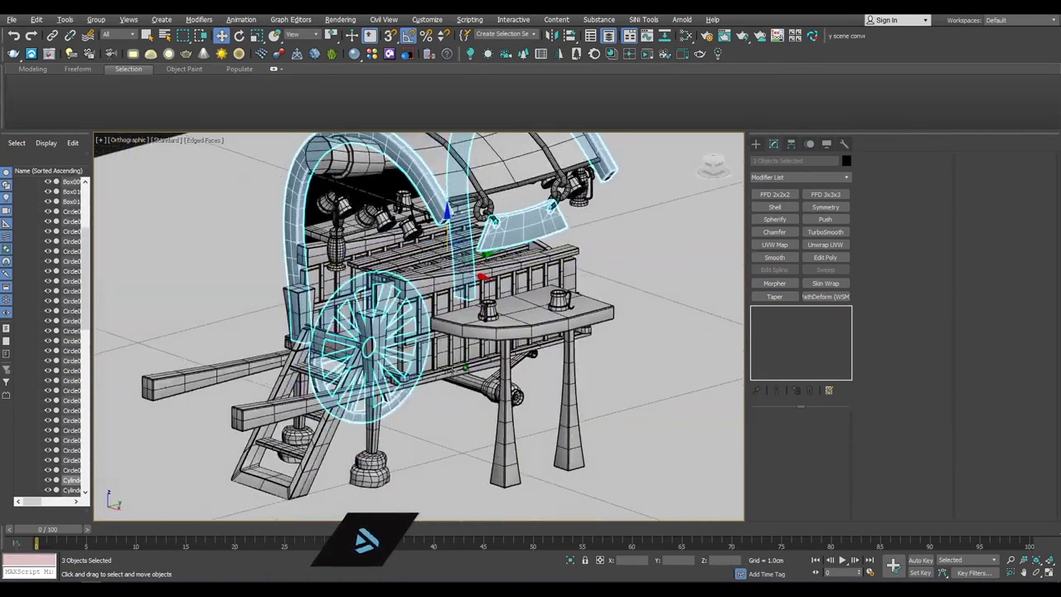
{"action": "scroll", "coordinate": [581, 349], "scroll_direction": "up", "scroll_amount": 3}
{"action": "left_click", "coordinate": [498, 327], "text": "ctrl"}
{"action": "left_click", "coordinate": [492, 403], "text": "ctrl"}
{"action": "scroll", "coordinate": [493, 403], "scroll_direction": "down", "scroll_amount": 3}
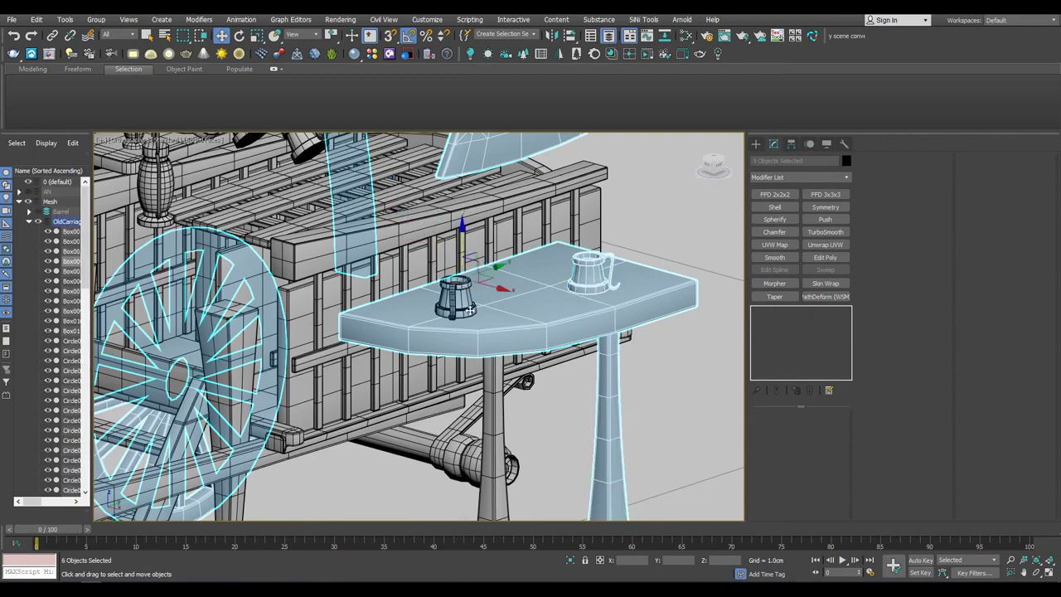
{"action": "scroll", "coordinate": [399, 276], "scroll_direction": "up", "scroll_amount": 3}
Add the crate slats and both tapered legs to the selection, then deselect one part.
{"action": "left_click", "coordinate": [399, 276], "text": "ctrl"}
{"action": "scroll", "coordinate": [399, 276], "scroll_direction": "down", "scroll_amount": 3}
{"action": "mouse_move", "coordinate": [399, 275]}
{"action": "middle_mouse_down"}
{"action": "mouse_move", "coordinate": [447, 318]}
{"action": "mouse_move", "coordinate": [461, 307]}
{"action": "middle_mouse_up"}
{"action": "left_click", "coordinate": [446, 348], "text": "ctrl"}
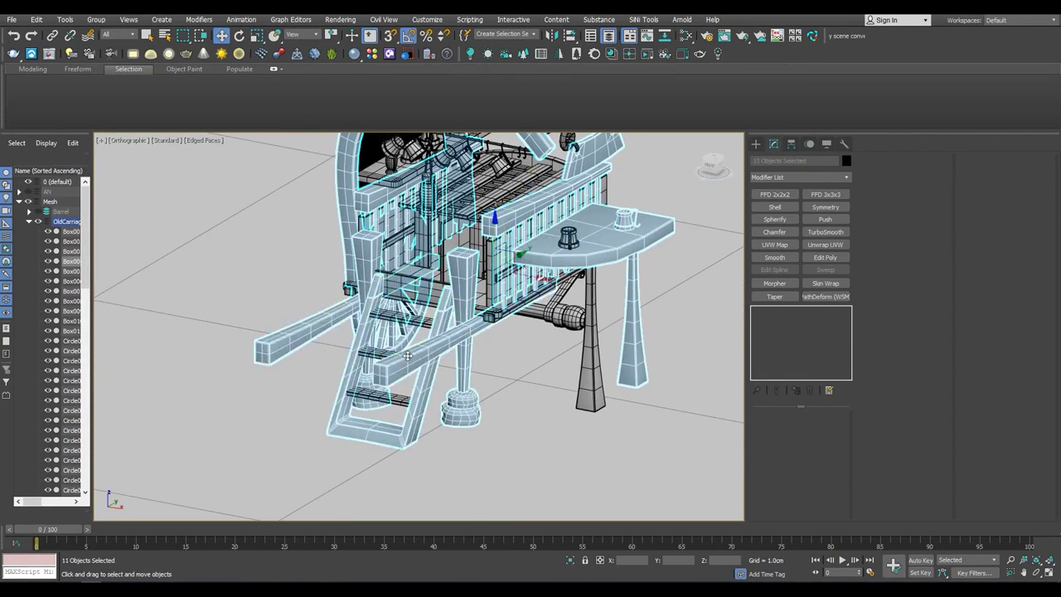
{"action": "scroll", "coordinate": [407, 354], "scroll_direction": "up", "scroll_amount": 3}
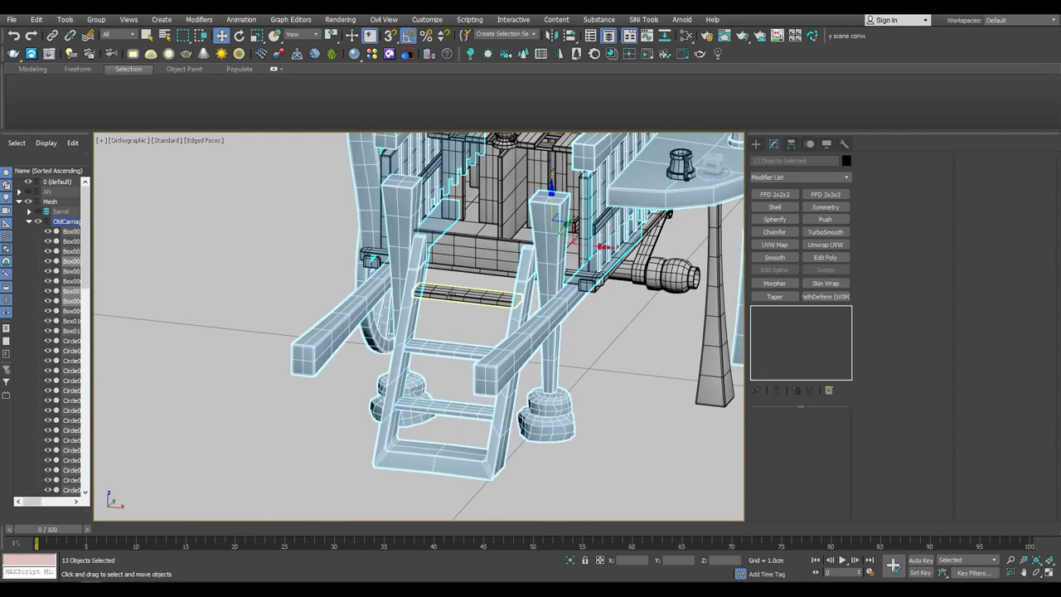
{"action": "left_click", "coordinate": [449, 292], "text": "alt"}
{"action": "middle_click_drag", "start_coordinate": [449, 292], "coordinate": [398, 464], "text": "alt"}
{"action": "scroll", "coordinate": [377, 516], "scroll_direction": "up", "scroll_amount": 4}
Add the back ladder rung to the selection.
{"action": "left_click", "coordinate": [370, 229], "text": "ctrl"}
{"action": "scroll", "coordinate": [377, 516], "scroll_direction": "down", "scroll_amount": 5}
{"action": "mouse_move", "coordinate": [377, 516]}
{"action": "middle_mouse_down", "text": "alt"}
{"action": "mouse_move", "coordinate": [464, 348]}
{"action": "mouse_move", "coordinate": [514, 340]}
{"action": "middle_mouse_up", "text": "alt"}
{"action": "scroll", "coordinate": [479, 330], "scroll_direction": "up", "scroll_amount": 4}
{"action": "scroll", "coordinate": [480, 330], "scroll_direction": "up", "scroll_amount": 5}
{"action": "scroll", "coordinate": [514, 340], "scroll_direction": "down", "scroll_amount": 5}
Select crate panel Box001 under OldCarriage and check its Symmetry mirror over Editable Poly.
{"action": "left_click", "coordinate": [29, 221]}
{"action": "left_click", "coordinate": [29, 221]}
{"action": "left_click", "coordinate": [71, 231]}
{"action": "key", "text": "z"}
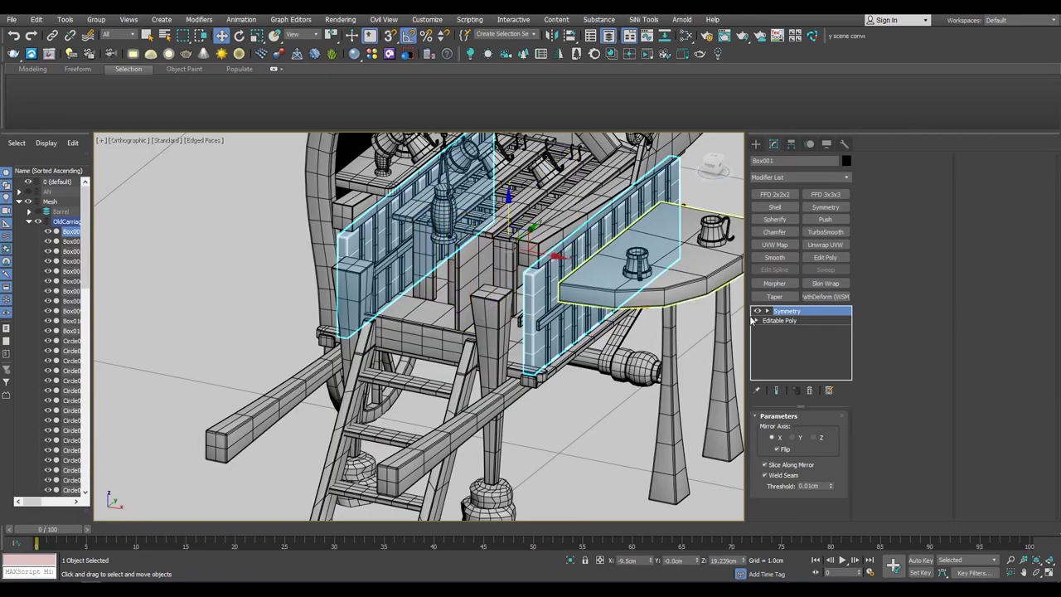
{"action": "left_click", "coordinate": [779, 310]}
{"action": "middle_click_drag", "start_coordinate": [521, 225], "coordinate": [534, 217], "text": "alt"}
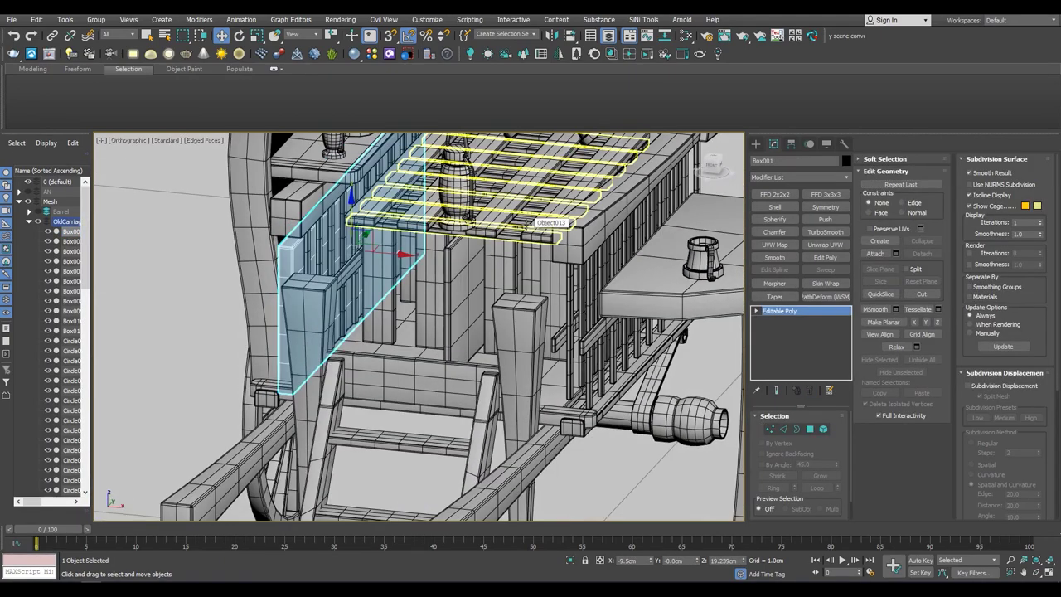
{"action": "left_click", "coordinate": [826, 206]}
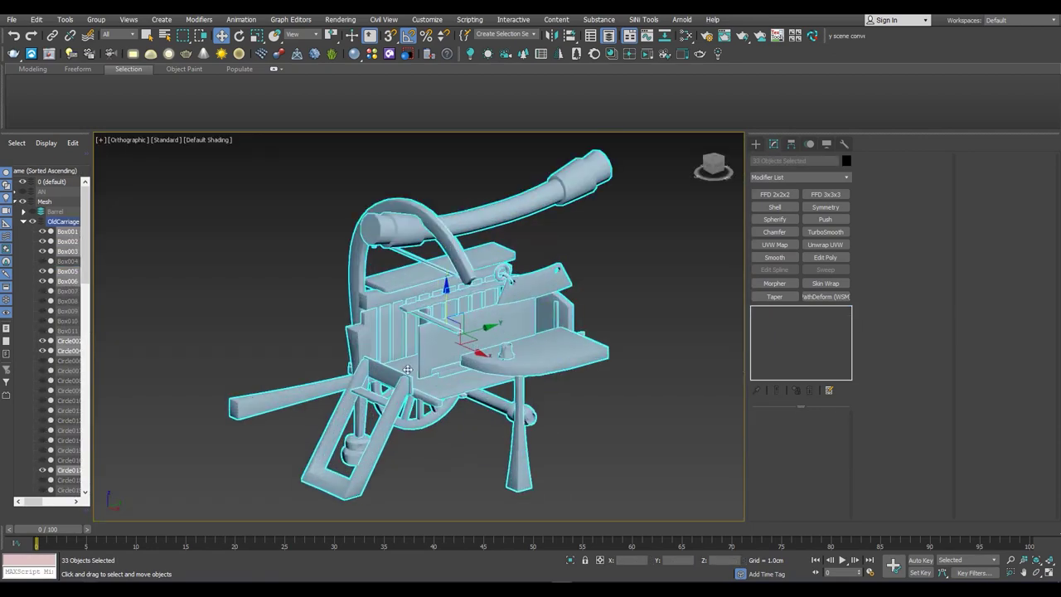
Show Edged Faces on the selected carriage parts.
{"action": "middle_click_drag", "start_coordinate": [399, 381], "coordinate": [331, 364], "text": "alt"}
{"action": "key", "text": "F4"}
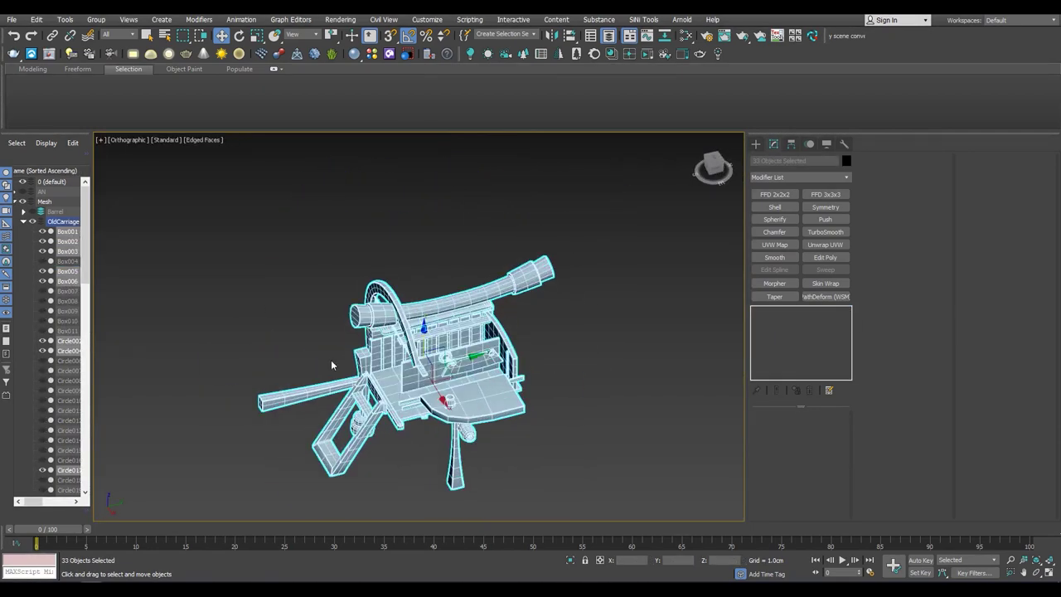
{"action": "left_click", "coordinate": [12, 19]}
Export the selected carriage parts as an OBJ and import it into ZBrush's Tool palette.
{"action": "left_click", "coordinate": [180, 199]}
{"action": "left_click", "coordinate": [469, 383]}
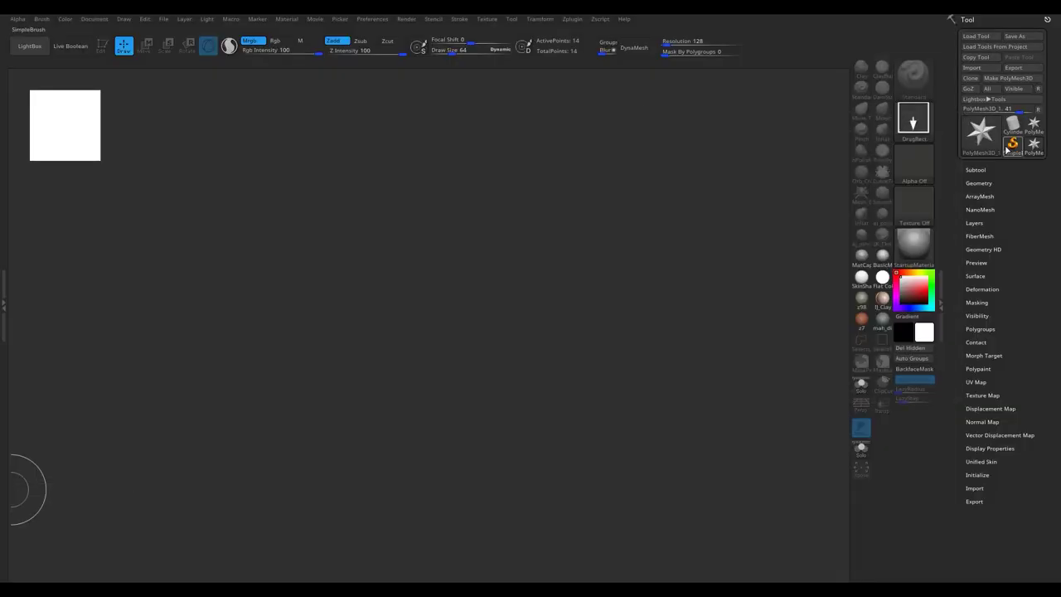
{"action": "left_click", "coordinate": [980, 130]}
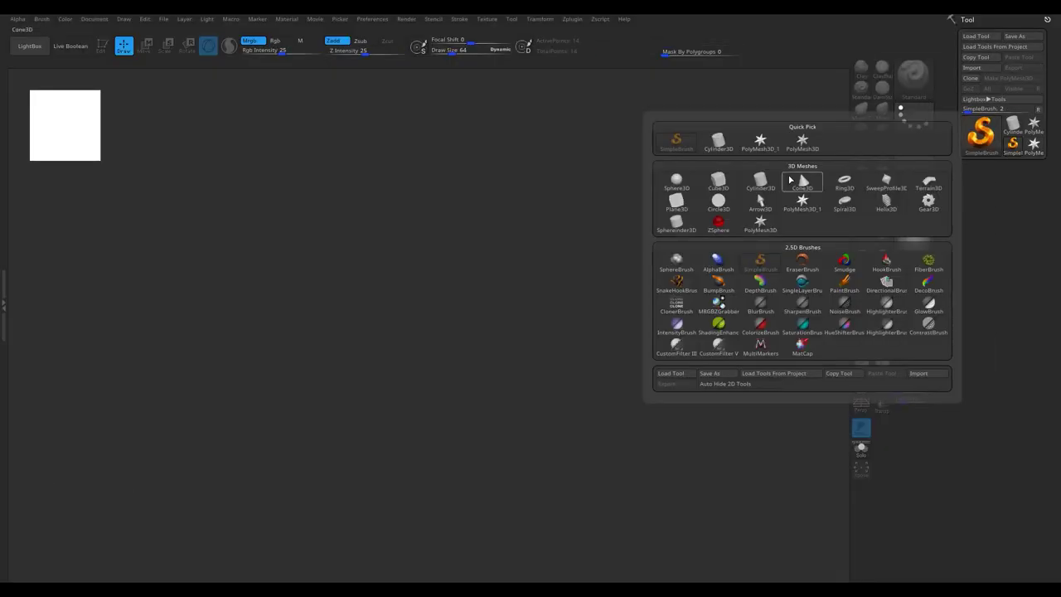
{"action": "key", "text": "Escape"}
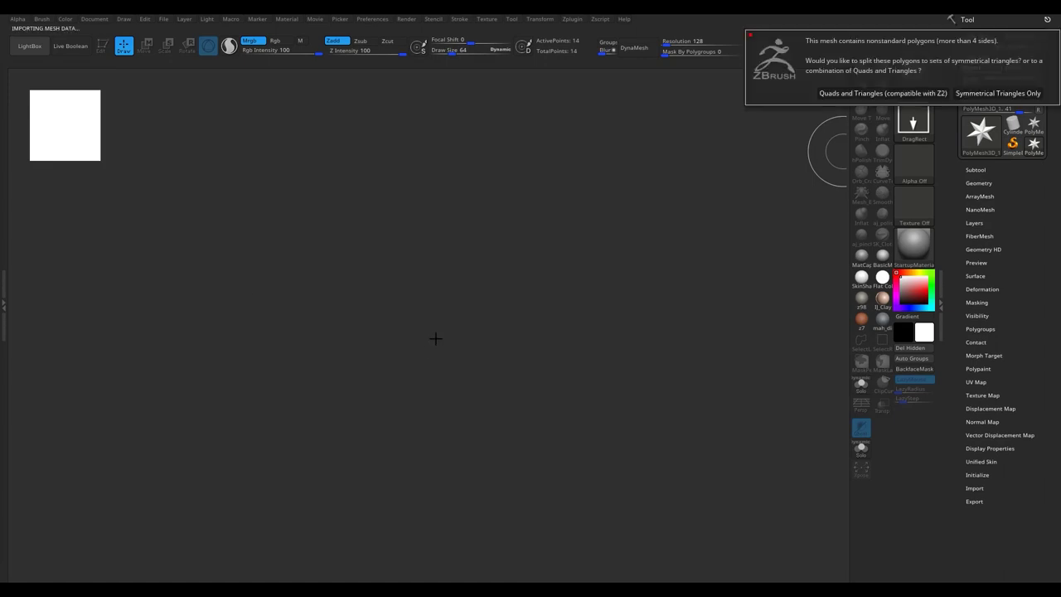
{"action": "left_click", "coordinate": [936, 87]}
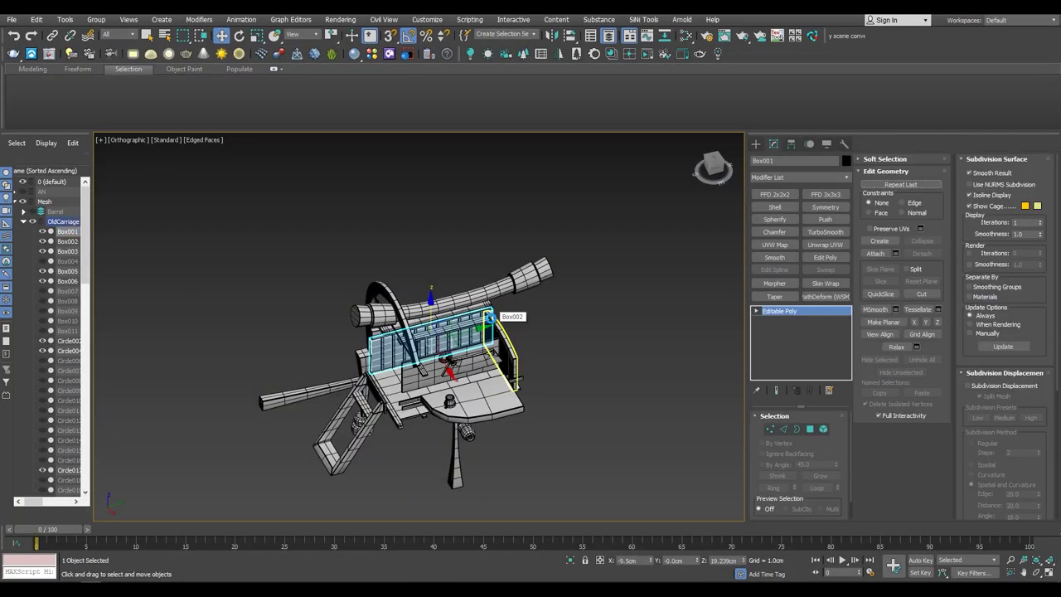
Inspect side panel Box002, floor platform Box003 and leg Box005 at polygon level.
{"action": "key", "text": "4"}
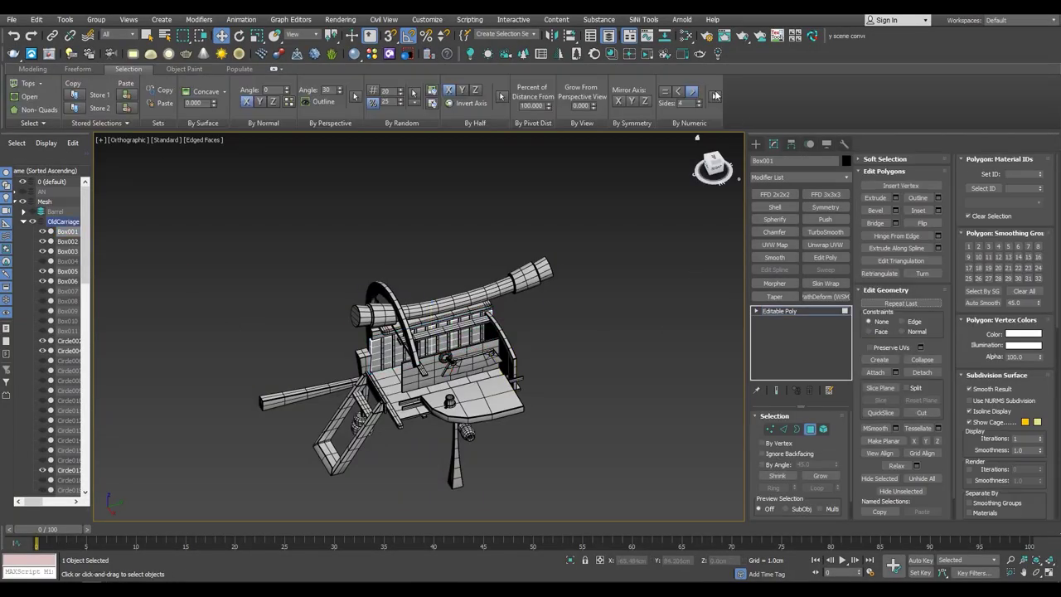
{"action": "key", "text": "z"}
{"action": "left_click", "coordinate": [647, 273]}
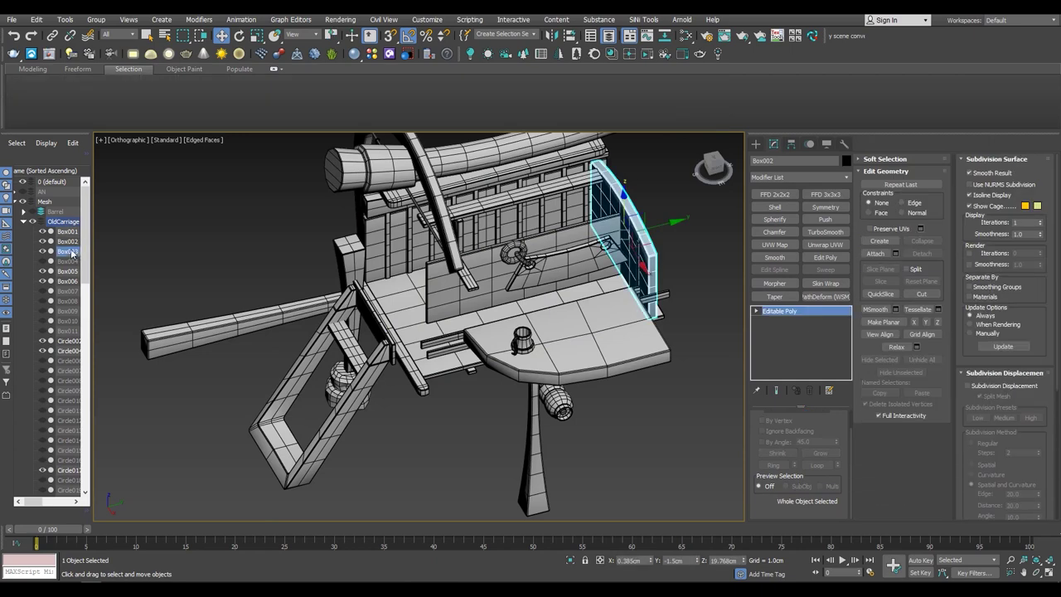
{"action": "left_click", "coordinate": [630, 303]}
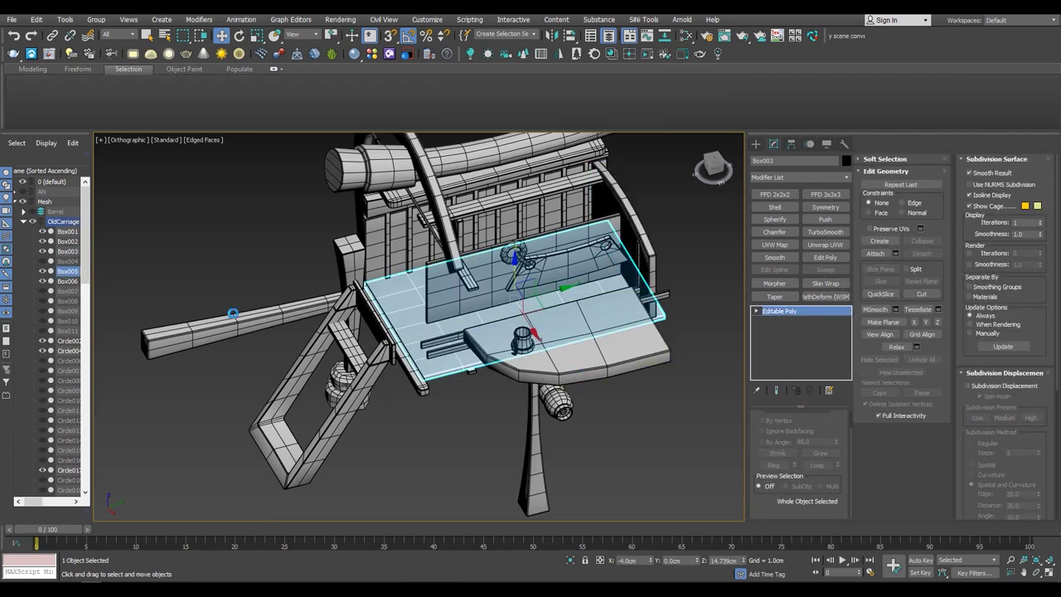
{"action": "left_click", "coordinate": [532, 431]}
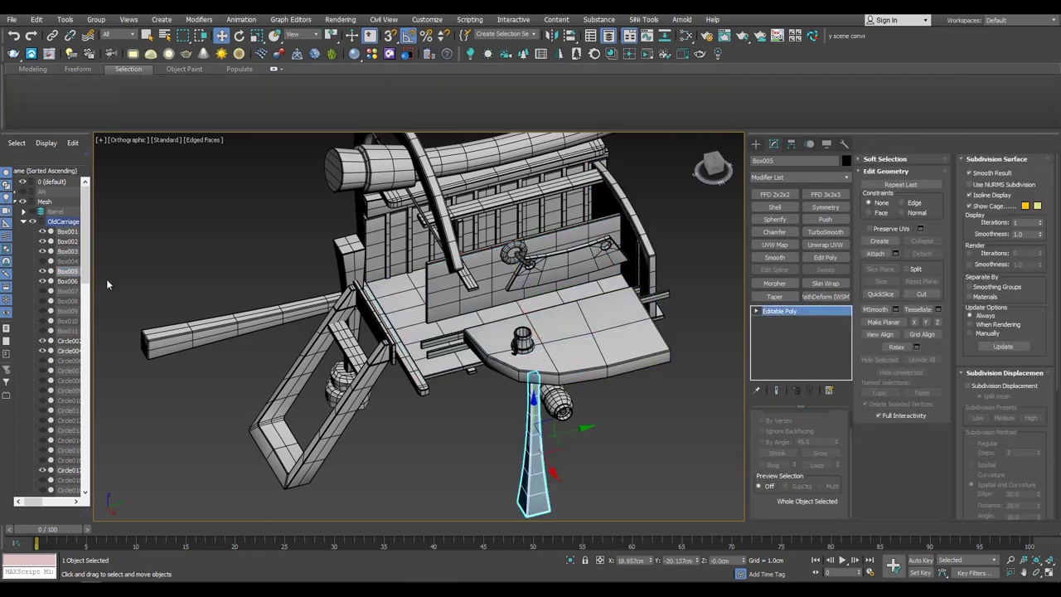
Collapse Box006's Symmetry modifier into its Editable Poly.
{"action": "left_click", "coordinate": [67, 281]}
{"action": "right_click", "coordinate": [788, 313]}
{"action": "left_click", "coordinate": [830, 391]}
{"action": "left_click", "coordinate": [580, 340]}
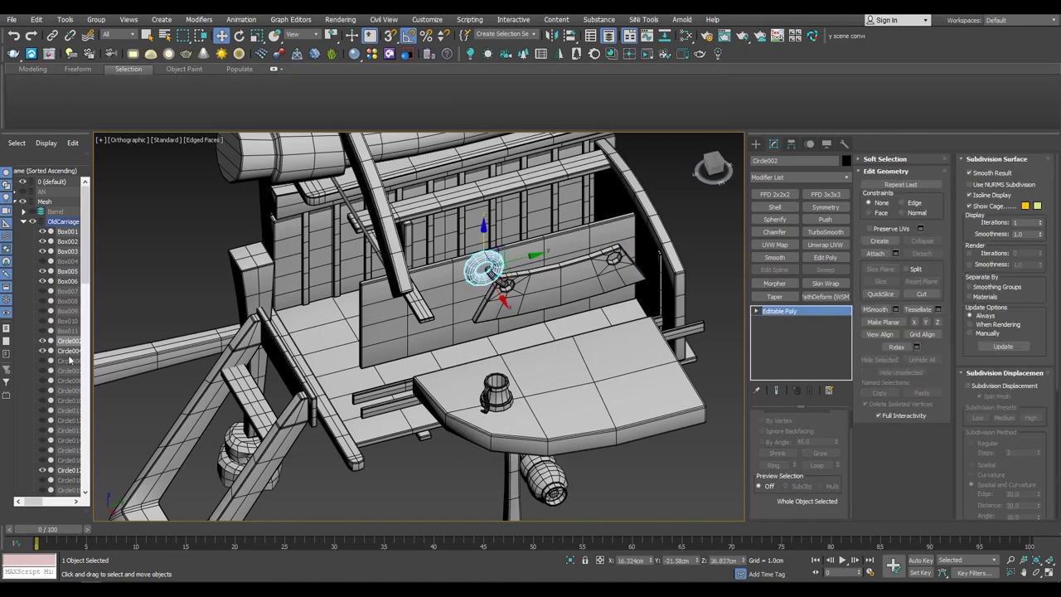
Check peg Circle004, table piece Circle017 and Cylinder001 in the Scene Explorer.
{"action": "left_click", "coordinate": [500, 282]}
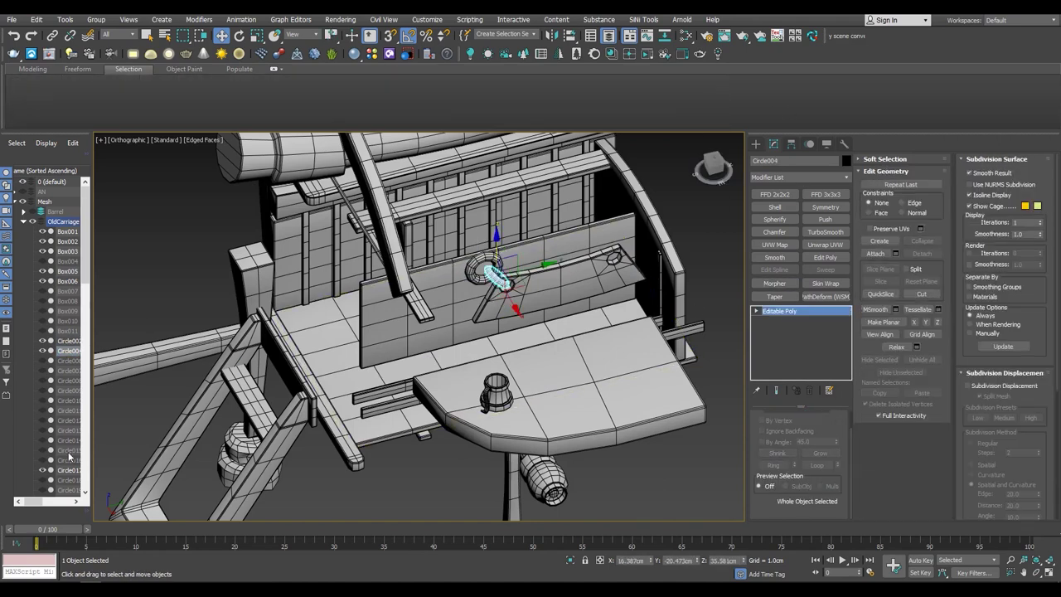
{"action": "scroll", "coordinate": [50, 373], "scroll_direction": "down", "scroll_amount": 2}
{"action": "left_click", "coordinate": [68, 411]}
{"action": "middle_click_drag", "start_coordinate": [497, 331], "coordinate": [746, 106], "text": "alt"}
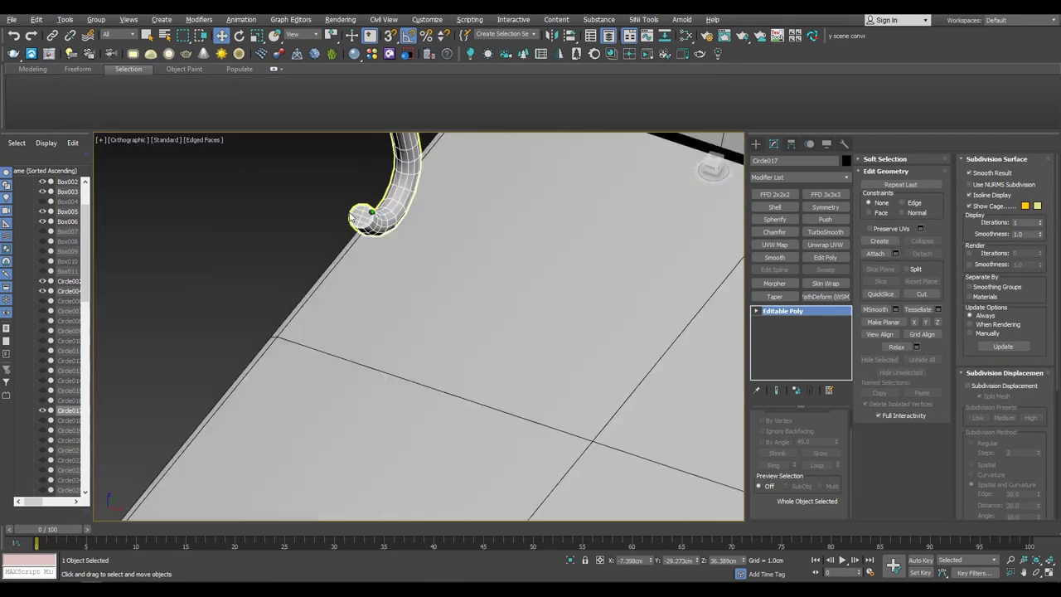
{"action": "left_click", "coordinate": [66, 423]}
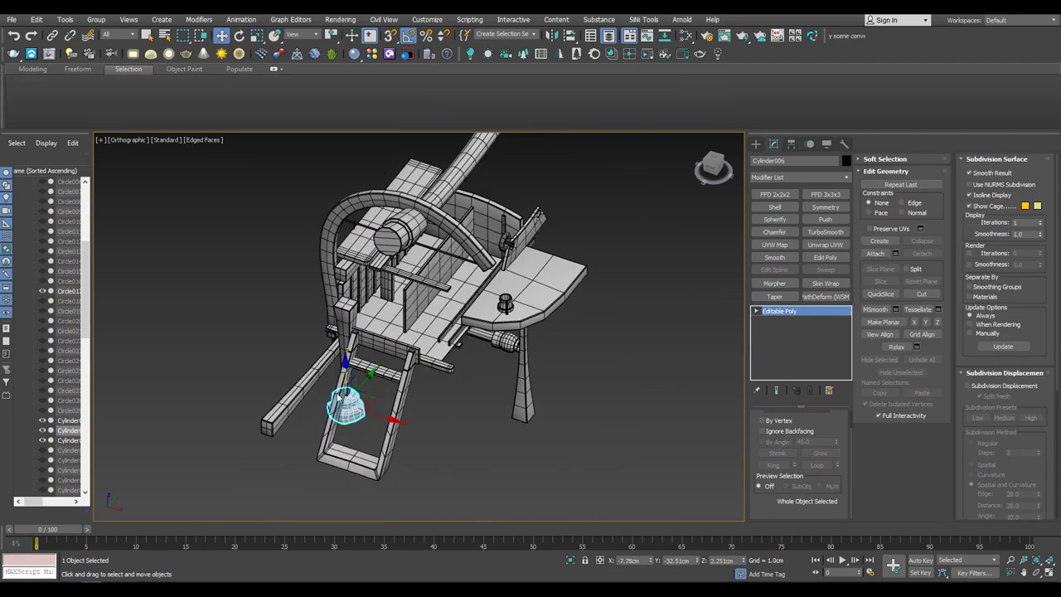
Select Cylinder006's top and bottom cap polygons in wireframe view.
{"action": "scroll", "coordinate": [413, 436], "scroll_direction": "up", "scroll_amount": 5}
{"action": "middle_click_drag", "start_coordinate": [438, 379], "coordinate": [455, 315], "text": "alt"}
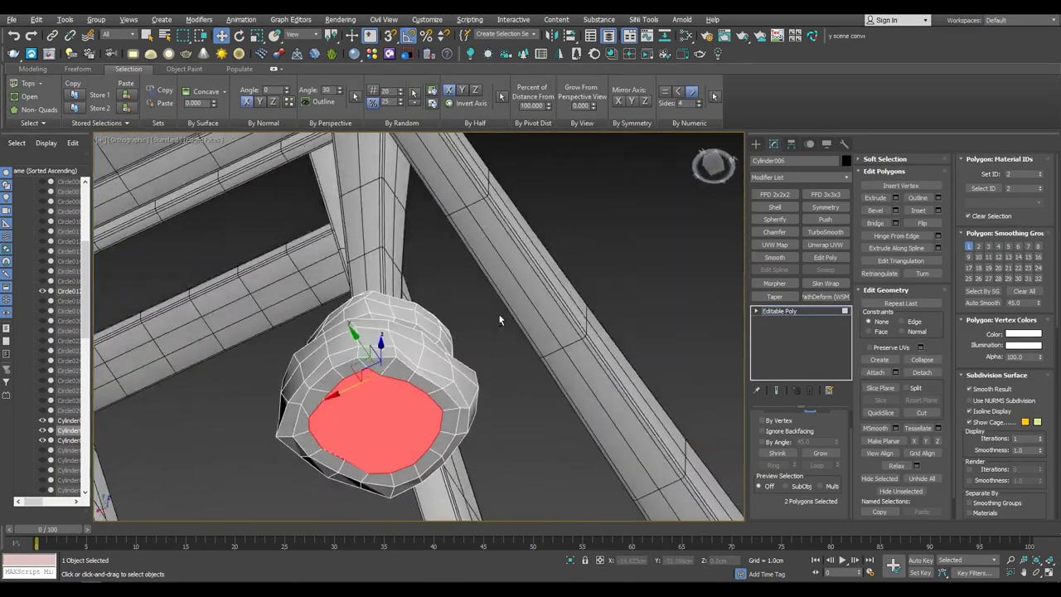
{"action": "key", "text": "F3"}
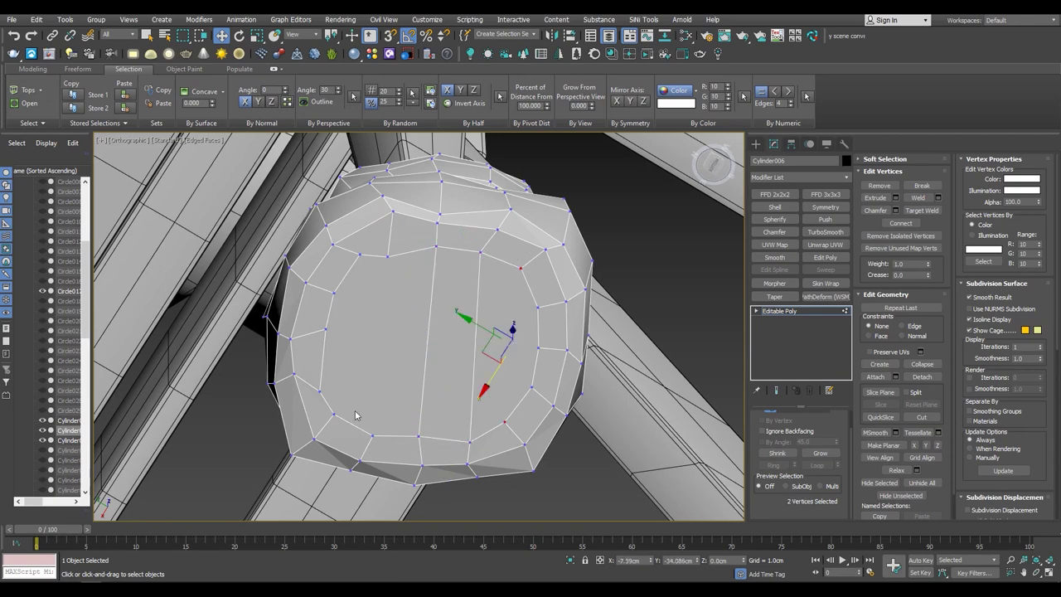
{"action": "key", "text": "2"}
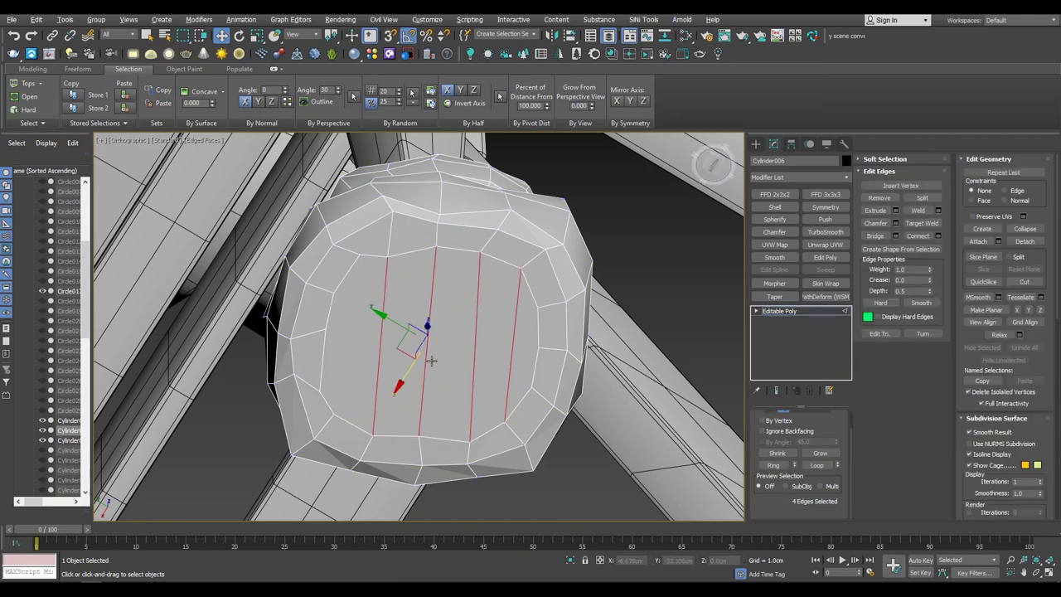
{"action": "key", "text": "1"}
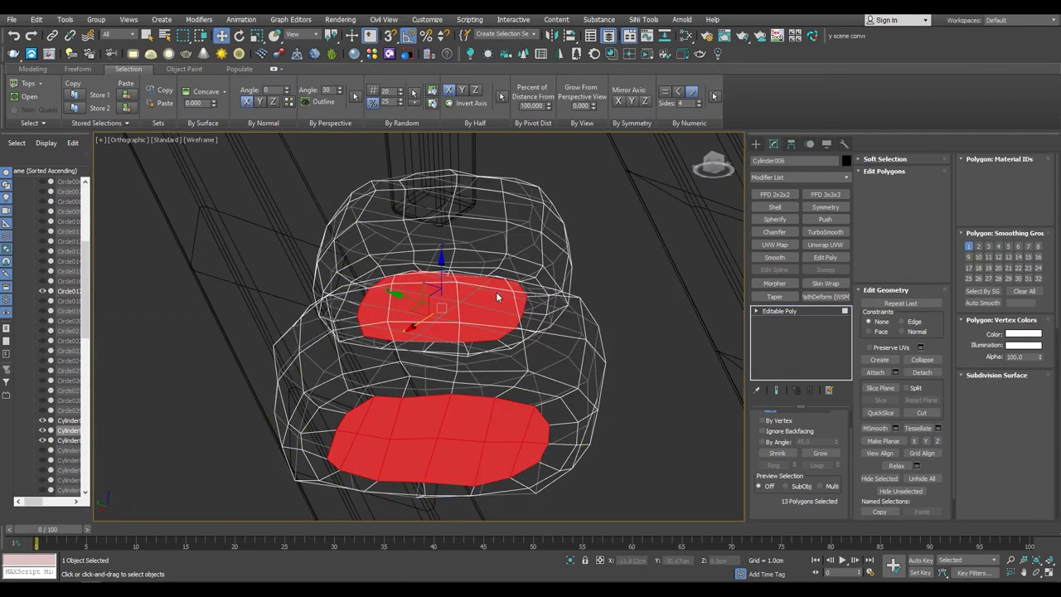
{"action": "left_click", "coordinate": [463, 419], "text": "alt"}
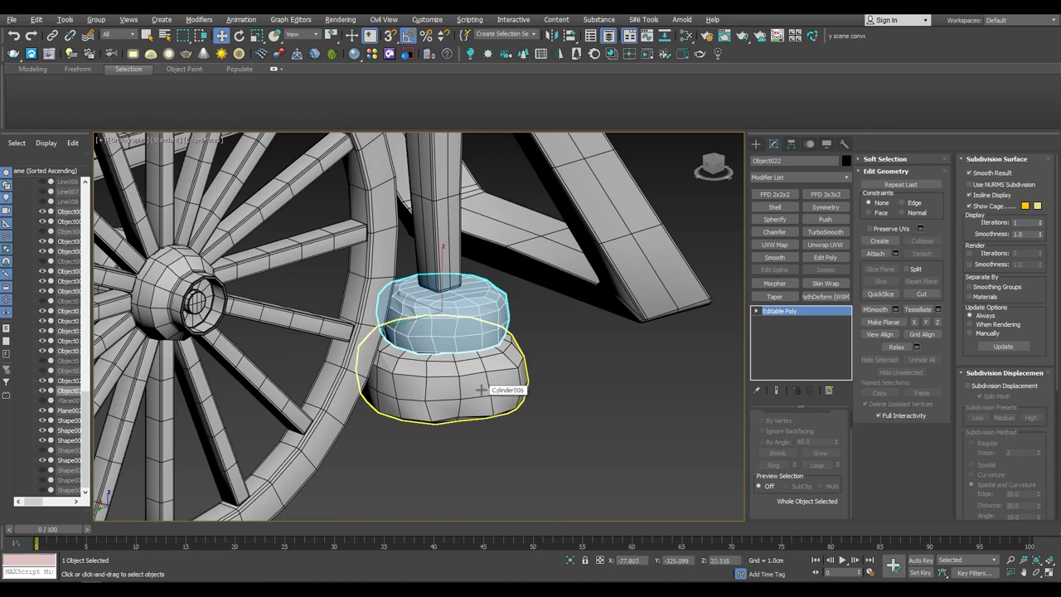
Export all 33 carriage objects as OBJ, overwriting 01.obj.
{"action": "left_click_drag", "start_coordinate": [625, 171], "coordinate": [346, 469]}
{"action": "left_click", "coordinate": [12, 19]}
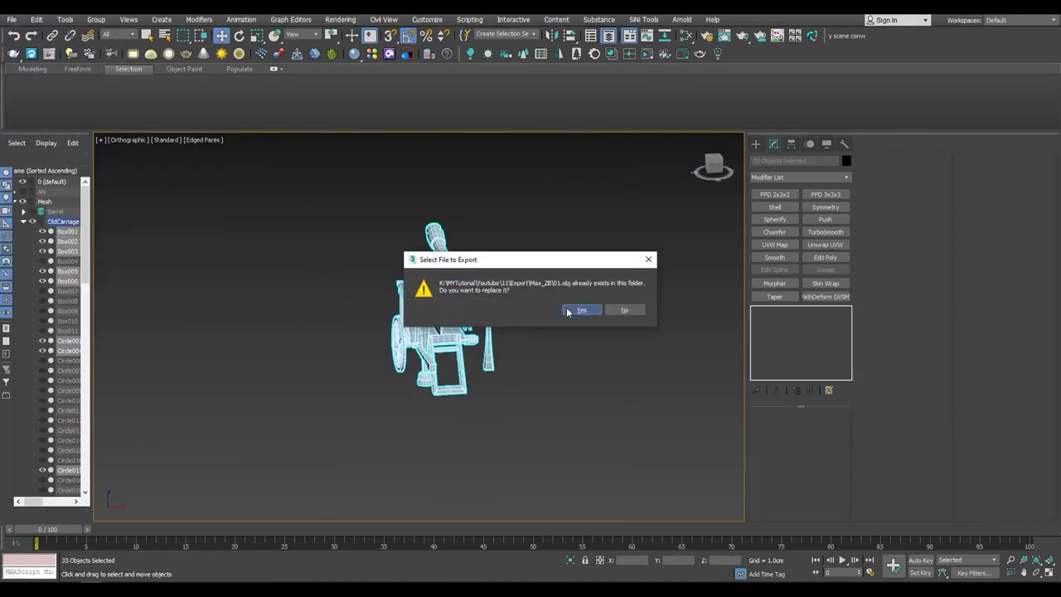
{"action": "left_click", "coordinate": [569, 308]}
{"action": "left_click", "coordinate": [590, 383]}
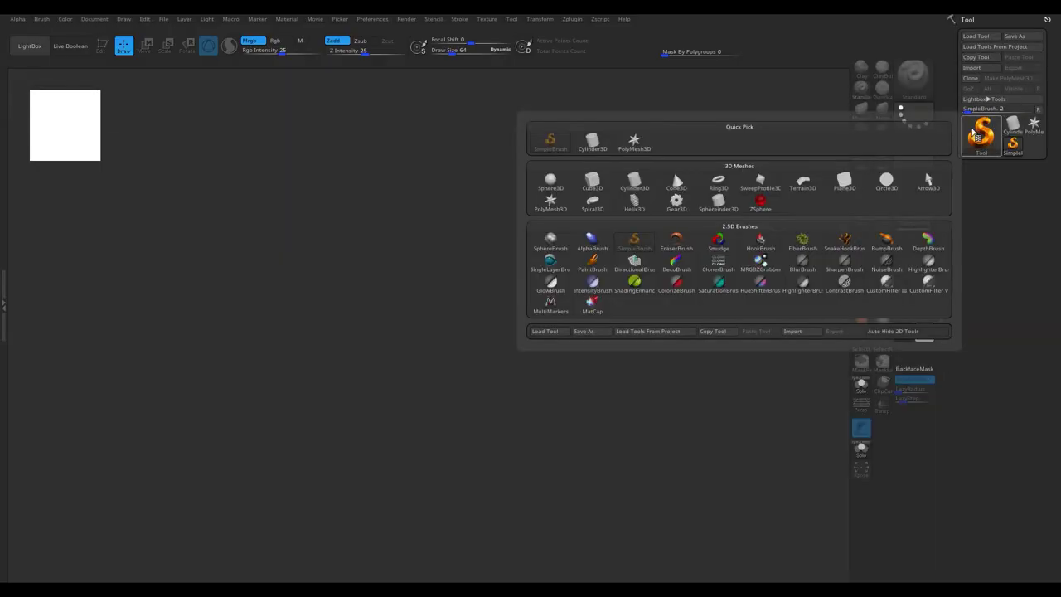
Load the carriage OBJ into PolyMesh3D and solo the slats subtool.
{"action": "left_click", "coordinate": [673, 169]}
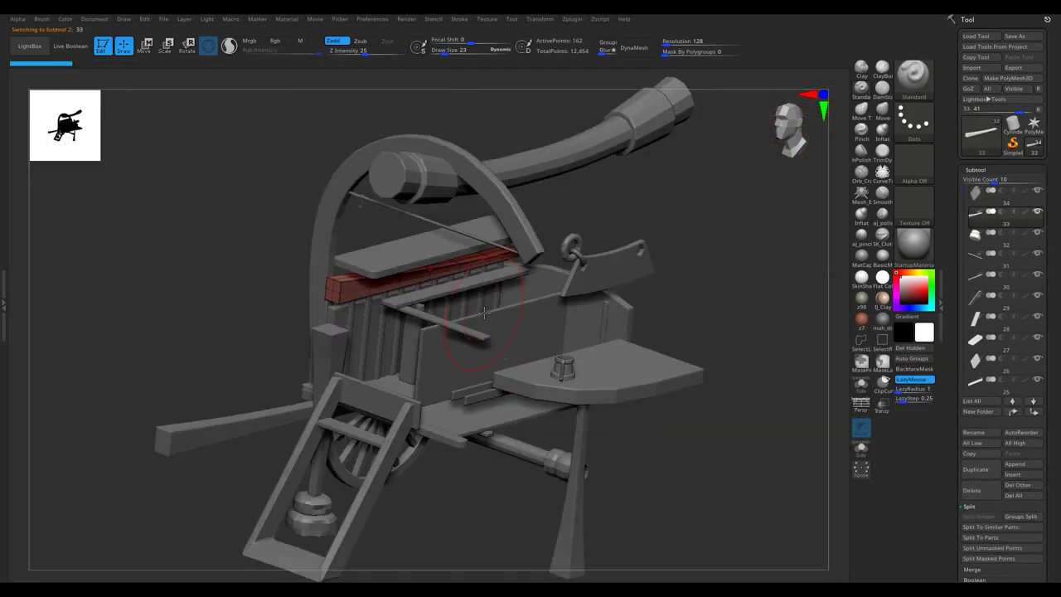
{"action": "mouse_move", "coordinate": [484, 311]}
{"action": "right_mouse_down"}
{"action": "mouse_move", "coordinate": [516, 365]}
{"action": "mouse_move", "coordinate": [390, 404]}
{"action": "right_mouse_up"}
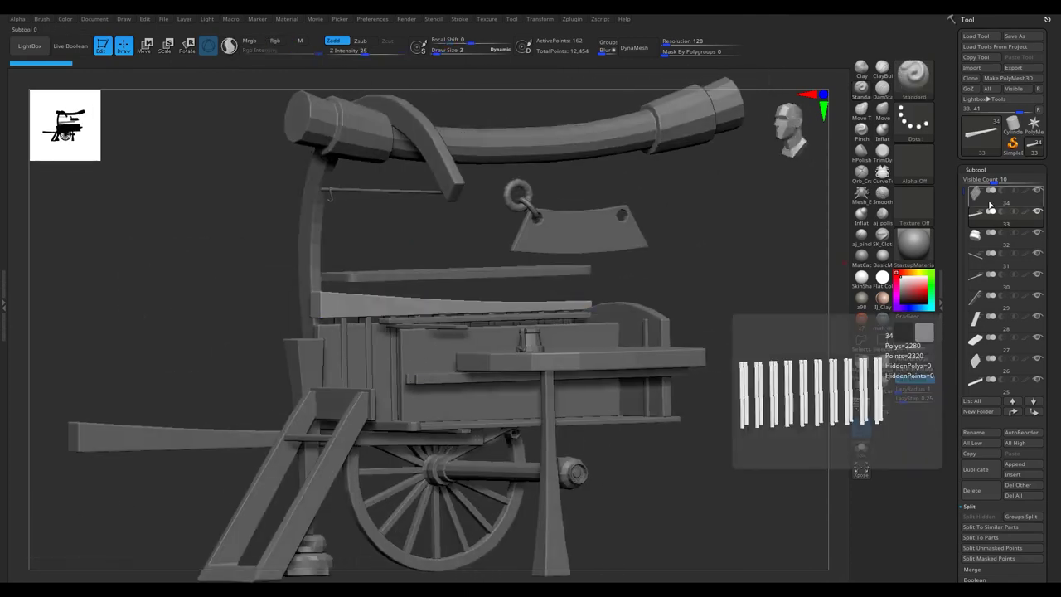
{"action": "left_click", "coordinate": [981, 255]}
{"action": "left_click", "coordinate": [1039, 193], "text": "shift"}
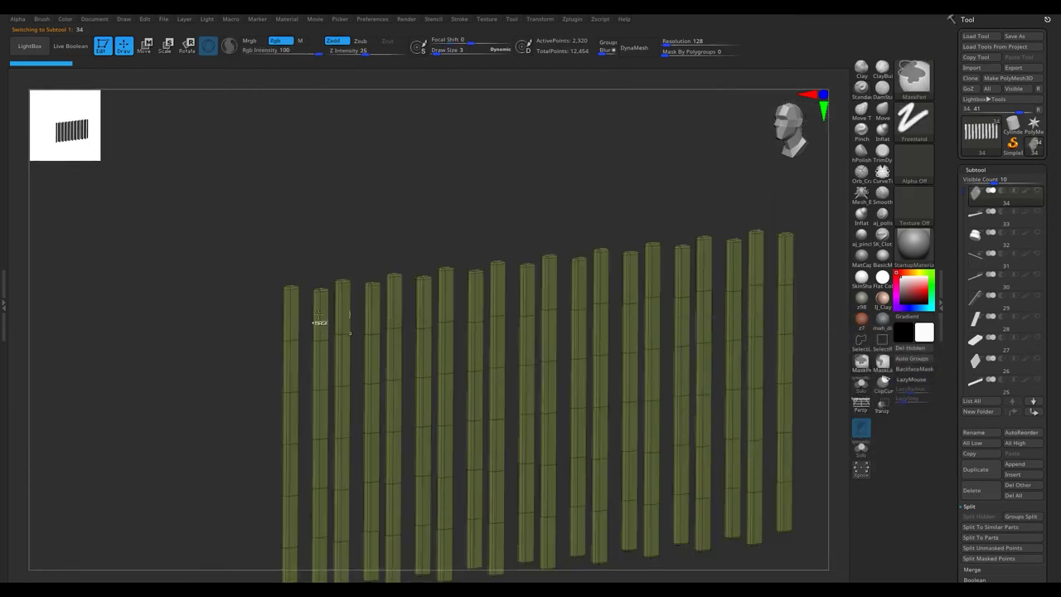
Subdivide the slats three times and isolate one slat by its polygroup.
{"action": "left_click", "coordinate": [976, 169]}
{"action": "left_click", "coordinate": [978, 50]}
{"action": "left_click", "coordinate": [980, 131]}
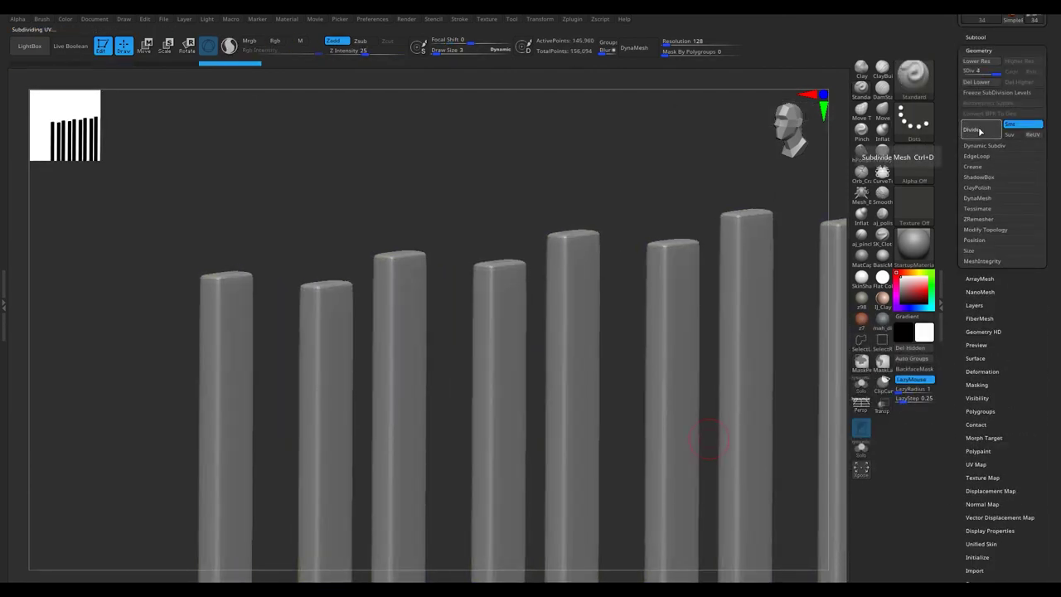
{"action": "mouse_move", "coordinate": [383, 314]}
{"action": "right_mouse_down"}
{"action": "mouse_move", "coordinate": [396, 328]}
{"action": "mouse_move", "coordinate": [653, 264]}
{"action": "mouse_move", "coordinate": [622, 267]}
{"action": "right_mouse_up"}
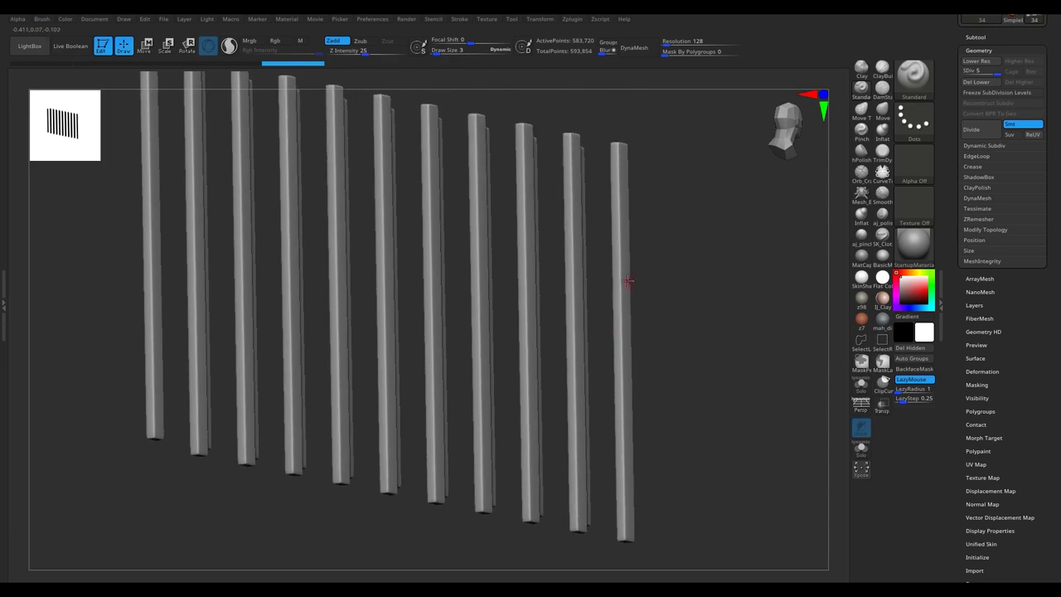
{"action": "key", "text": "shift+f"}
{"action": "left_click", "coordinate": [626, 224], "text": "ctrl+shift"}
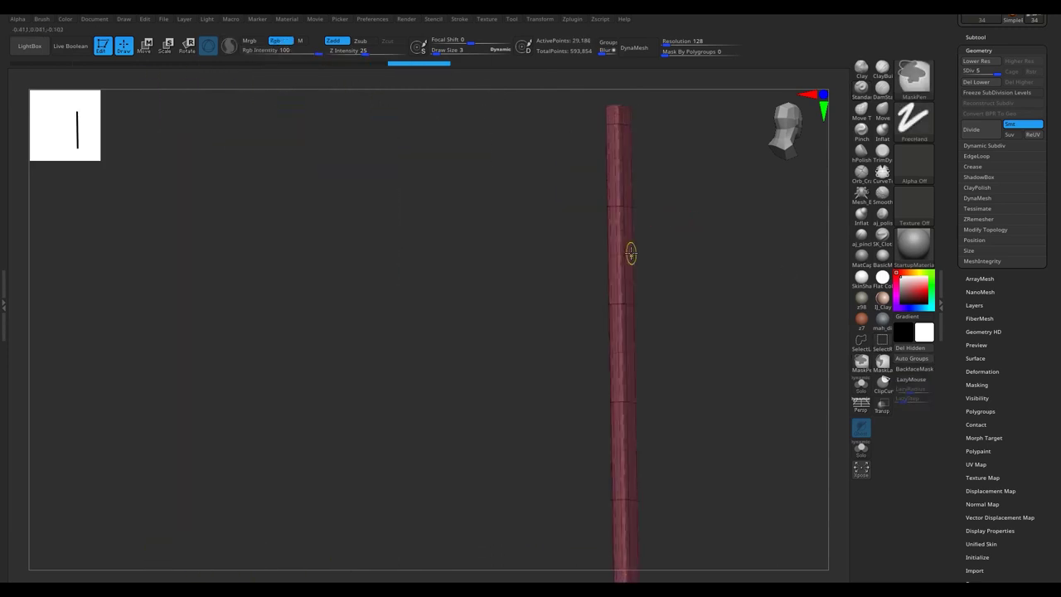
{"action": "key", "text": "shift+f"}
{"action": "right_click_drag", "start_coordinate": [619, 238], "coordinate": [373, 409]}
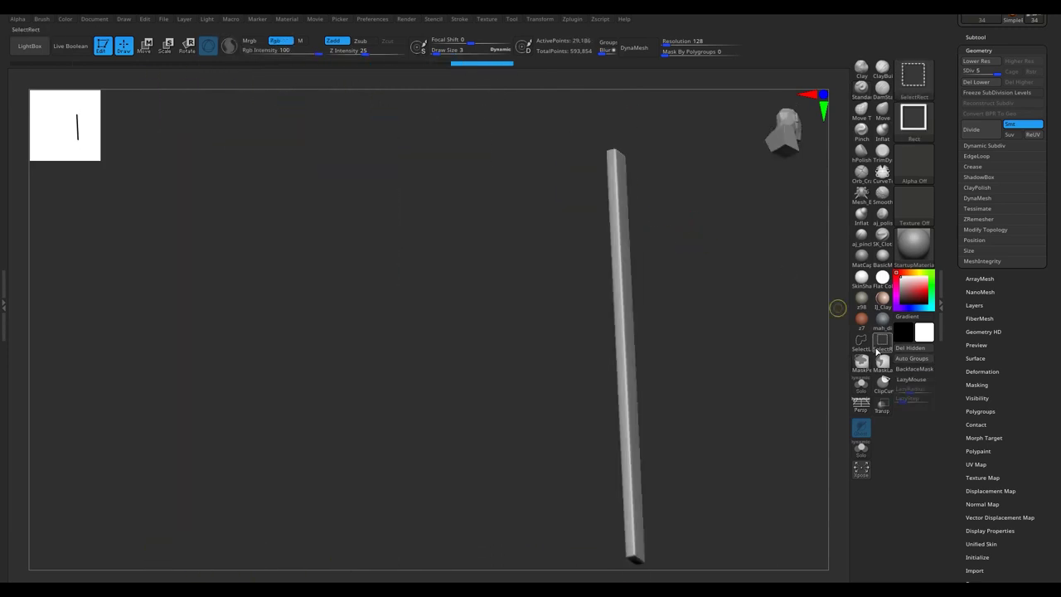
Cut chipped slivers along the slat's edge with ClipCurve.
{"action": "key", "text": "ctrl+shift+b"}
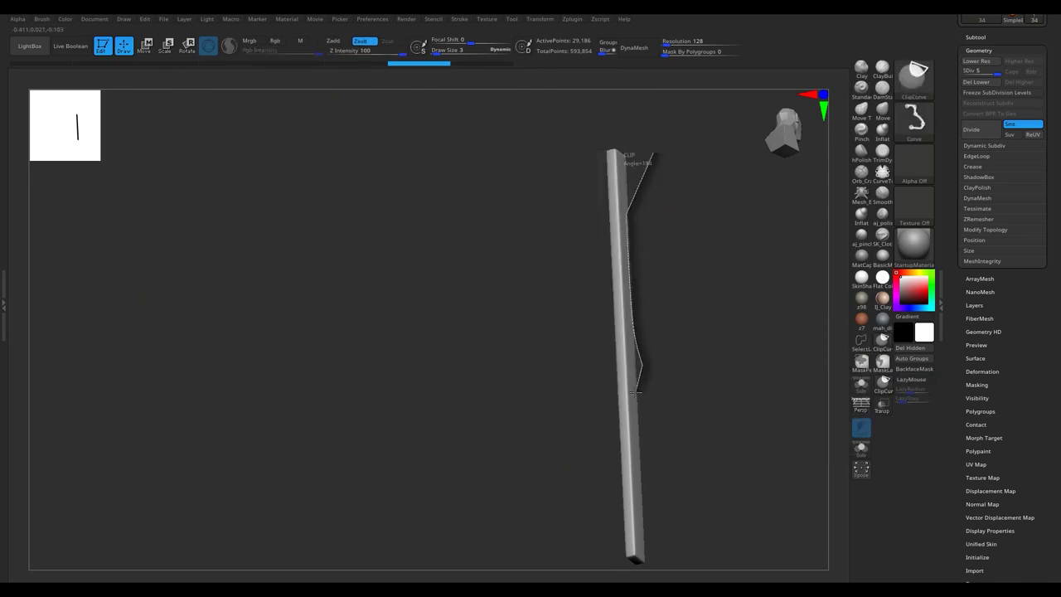
{"action": "right_click_drag", "start_coordinate": [645, 513], "coordinate": [674, 266]}
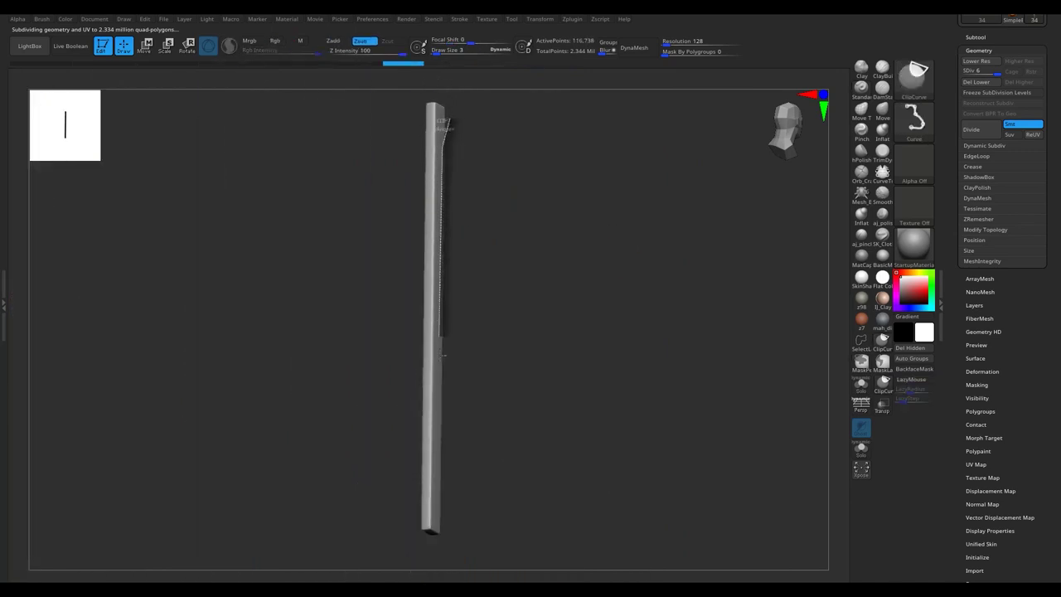
{"action": "mouse_move", "coordinate": [439, 388]}
{"action": "right_mouse_down"}
{"action": "mouse_move", "coordinate": [421, 237]}
{"action": "mouse_move", "coordinate": [438, 178]}
{"action": "mouse_move", "coordinate": [427, 147]}
{"action": "mouse_move", "coordinate": [462, 183]}
{"action": "mouse_move", "coordinate": [456, 138]}
{"action": "mouse_move", "coordinate": [448, 139]}
{"action": "right_mouse_up"}
{"action": "key", "text": "ctrl+shift"}
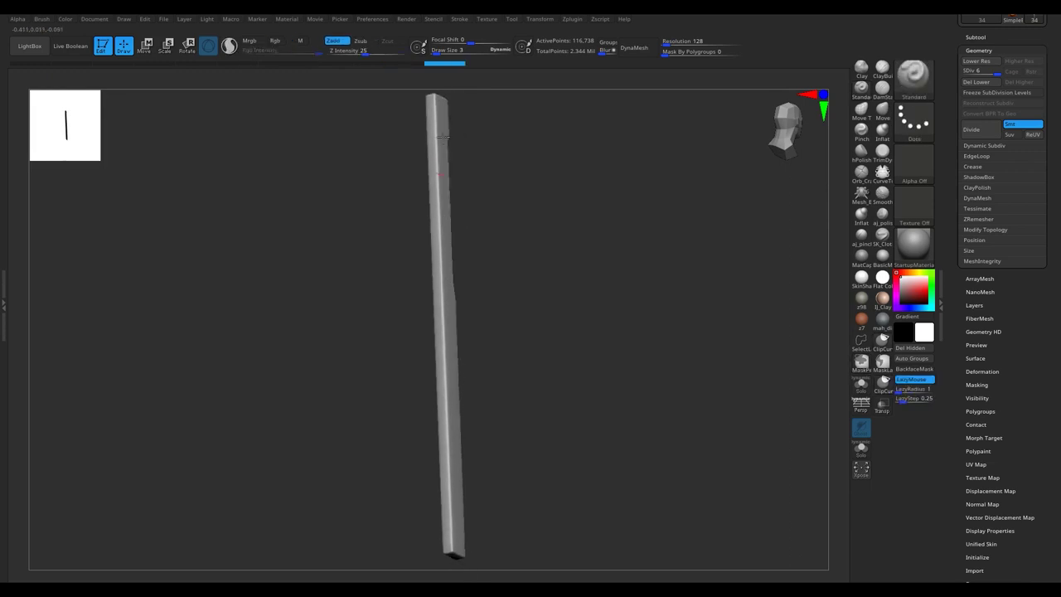
{"action": "left_click_drag", "start_coordinate": [441, 207], "coordinate": [414, 128]}
{"action": "left_click_drag", "start_coordinate": [394, 429], "coordinate": [415, 391], "text": "ctrl+shift"}
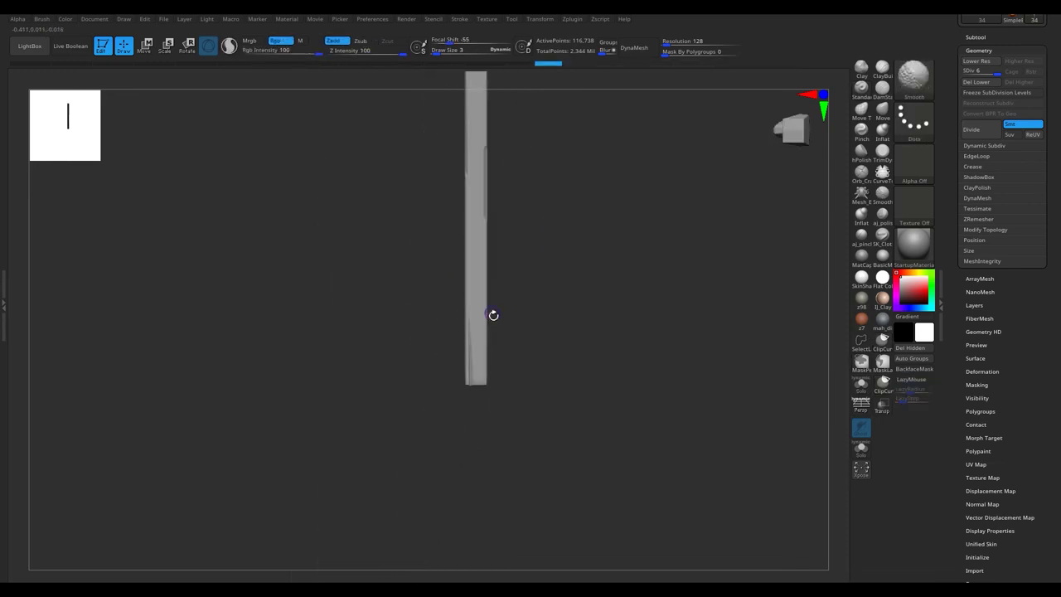
Isolate a single bar and turn it to stand vertical.
{"action": "mouse_move", "coordinate": [454, 339]}
{"action": "left_mouse_down"}
{"action": "mouse_move", "coordinate": [589, 476]}
{"action": "mouse_move", "coordinate": [573, 372]}
{"action": "mouse_move", "coordinate": [597, 351]}
{"action": "mouse_move", "coordinate": [589, 413]}
{"action": "mouse_move", "coordinate": [514, 305]}
{"action": "mouse_move", "coordinate": [546, 293]}
{"action": "mouse_move", "coordinate": [580, 315]}
{"action": "mouse_move", "coordinate": [628, 308]}
{"action": "mouse_move", "coordinate": [620, 254]}
{"action": "mouse_move", "coordinate": [544, 386]}
{"action": "mouse_move", "coordinate": [648, 352]}
{"action": "left_mouse_up"}
{"action": "left_click", "coordinate": [578, 365], "text": "ctrl+shift"}
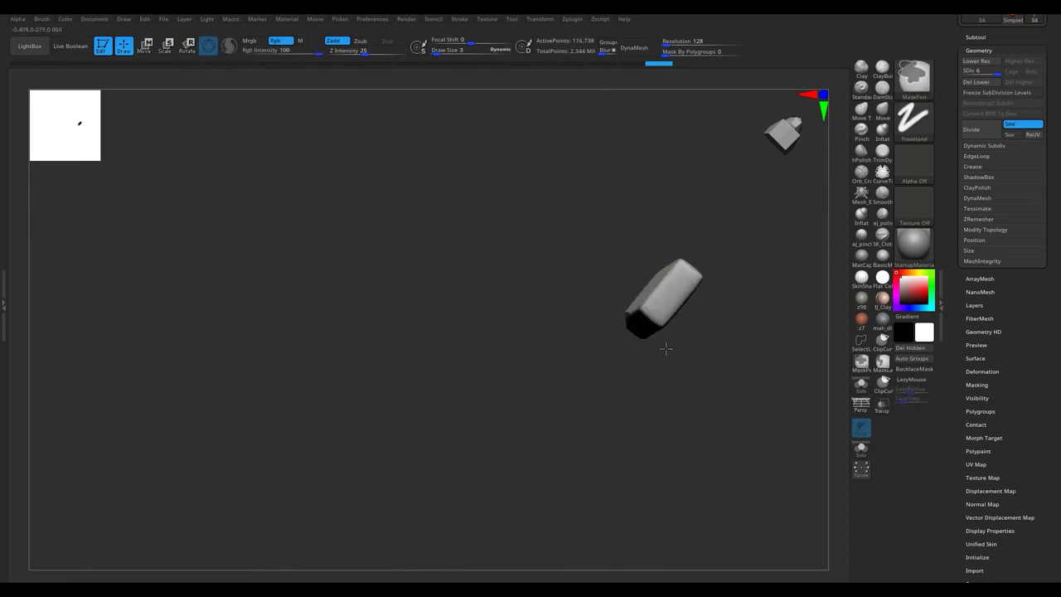
{"action": "mouse_move", "coordinate": [688, 237]}
{"action": "left_mouse_down"}
{"action": "mouse_move", "coordinate": [699, 296]}
{"action": "mouse_move", "coordinate": [611, 293]}
{"action": "mouse_move", "coordinate": [387, 248]}
{"action": "mouse_move", "coordinate": [442, 241]}
{"action": "mouse_move", "coordinate": [460, 254]}
{"action": "mouse_move", "coordinate": [468, 201]}
{"action": "left_mouse_up"}
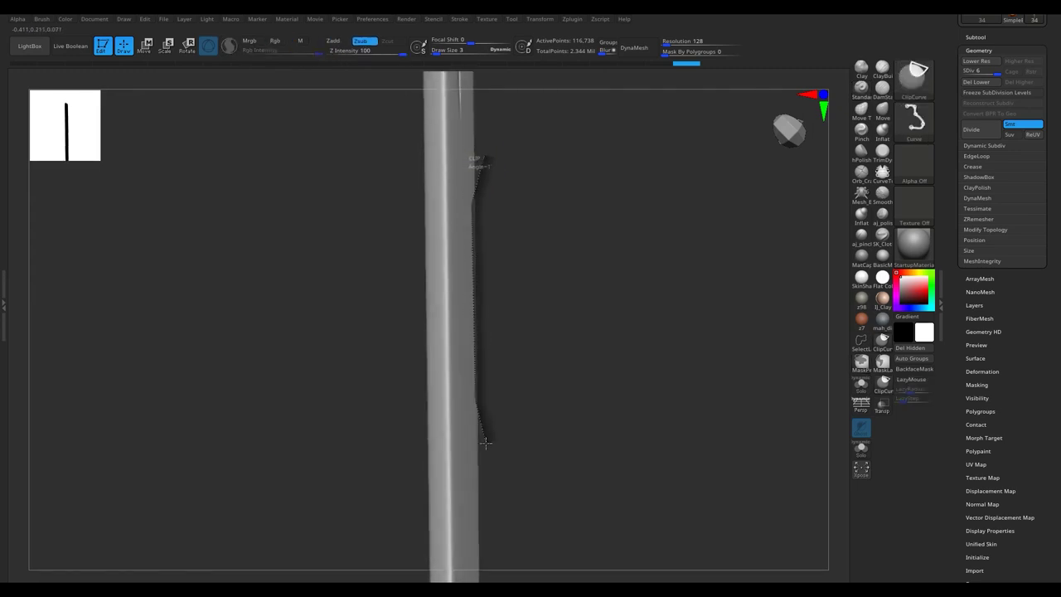
Chip more notches along the bar's sides and bevel one end with ClipCurve.
{"action": "mouse_move", "coordinate": [480, 568]}
{"action": "left_mouse_down"}
{"action": "mouse_move", "coordinate": [421, 439]}
{"action": "mouse_move", "coordinate": [429, 339]}
{"action": "mouse_move", "coordinate": [398, 301]}
{"action": "mouse_move", "coordinate": [391, 474]}
{"action": "left_mouse_up"}
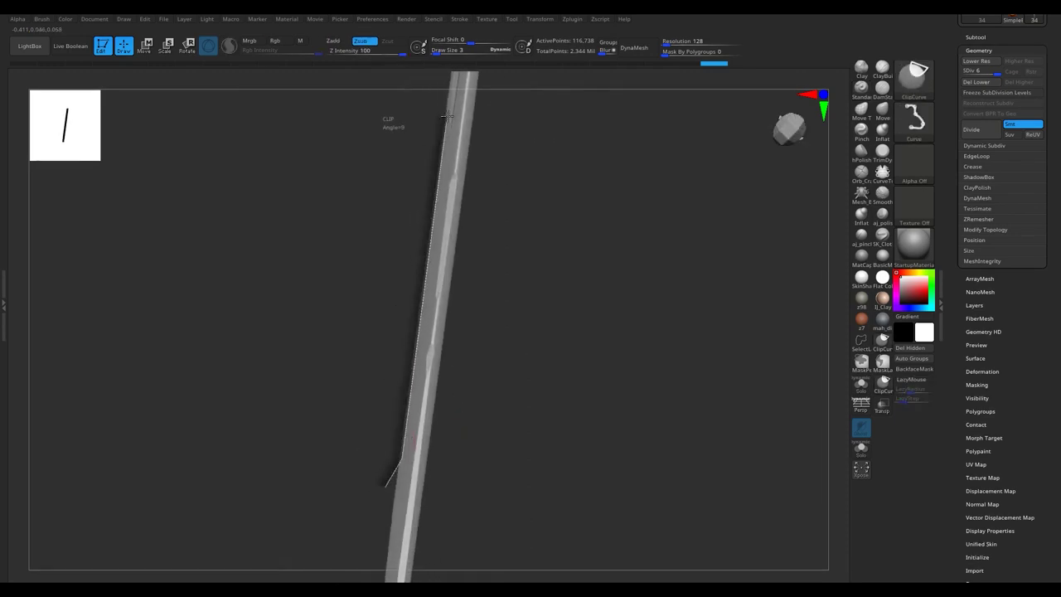
{"action": "left_click_drag", "start_coordinate": [446, 114], "coordinate": [452, 124]}
{"action": "mouse_move", "coordinate": [473, 166]}
{"action": "left_mouse_down"}
{"action": "mouse_move", "coordinate": [497, 210]}
{"action": "mouse_move", "coordinate": [445, 242]}
{"action": "mouse_move", "coordinate": [407, 240]}
{"action": "mouse_move", "coordinate": [451, 265]}
{"action": "mouse_move", "coordinate": [434, 249]}
{"action": "left_mouse_up"}
{"action": "mouse_move", "coordinate": [446, 415]}
{"action": "left_mouse_down"}
{"action": "mouse_move", "coordinate": [404, 351]}
{"action": "mouse_move", "coordinate": [433, 409]}
{"action": "mouse_move", "coordinate": [398, 396]}
{"action": "mouse_move", "coordinate": [511, 392]}
{"action": "left_mouse_up"}
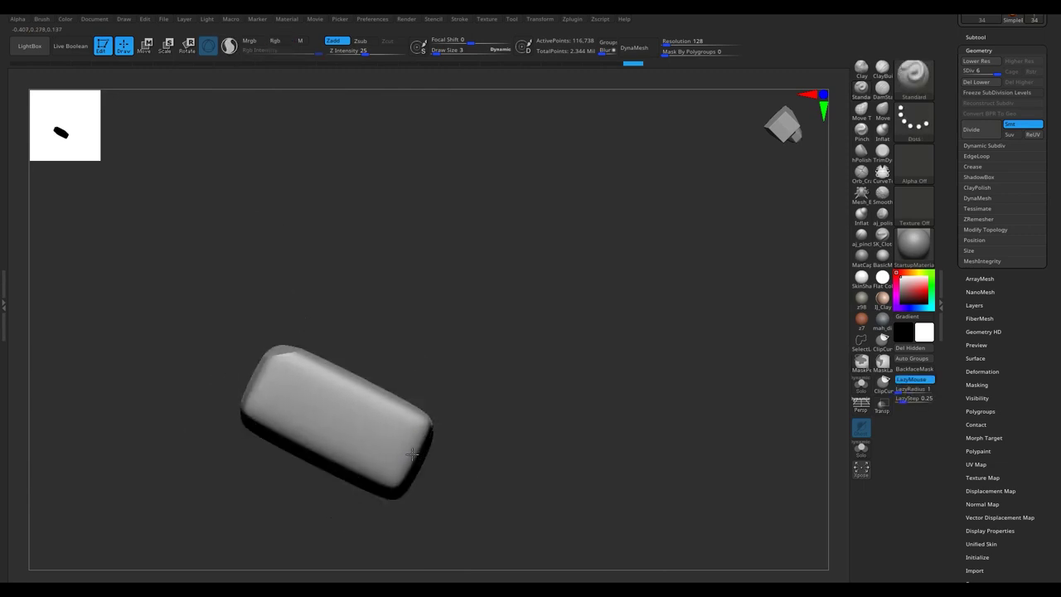
{"action": "left_click_drag", "start_coordinate": [397, 381], "coordinate": [427, 463], "text": "ctrl+shift"}
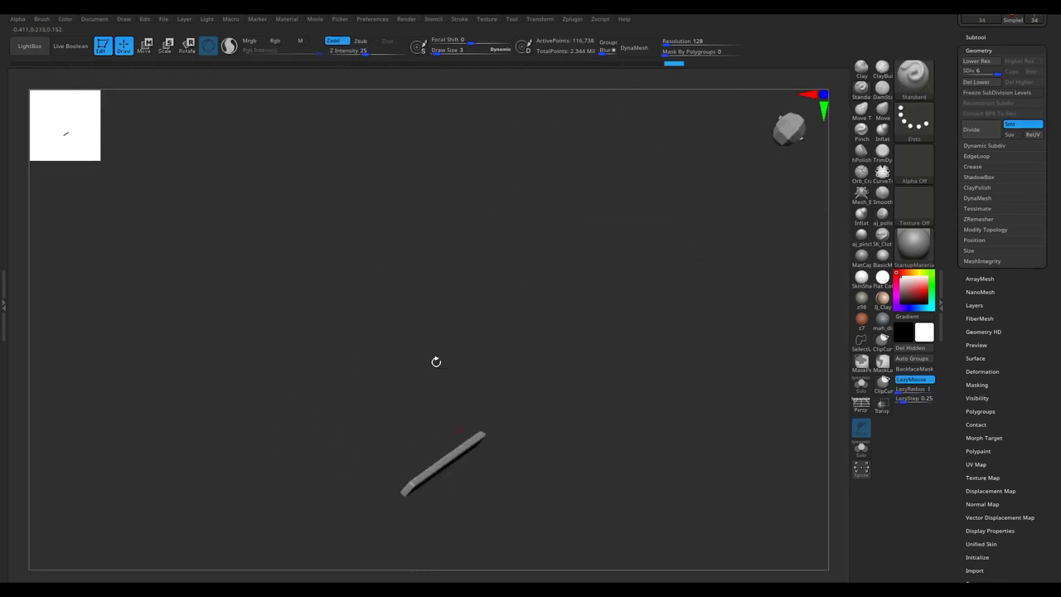
{"action": "mouse_move", "coordinate": [561, 418]}
{"action": "left_mouse_down"}
{"action": "mouse_move", "coordinate": [422, 297]}
{"action": "mouse_move", "coordinate": [423, 238]}
{"action": "left_mouse_up"}
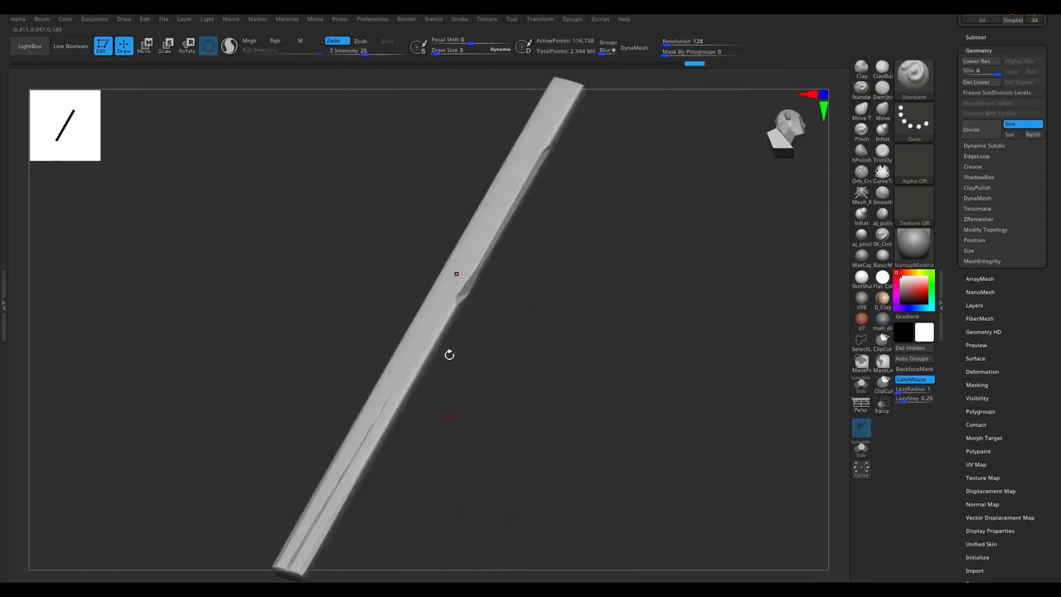
{"action": "left_click_drag", "start_coordinate": [338, 368], "coordinate": [451, 355]}
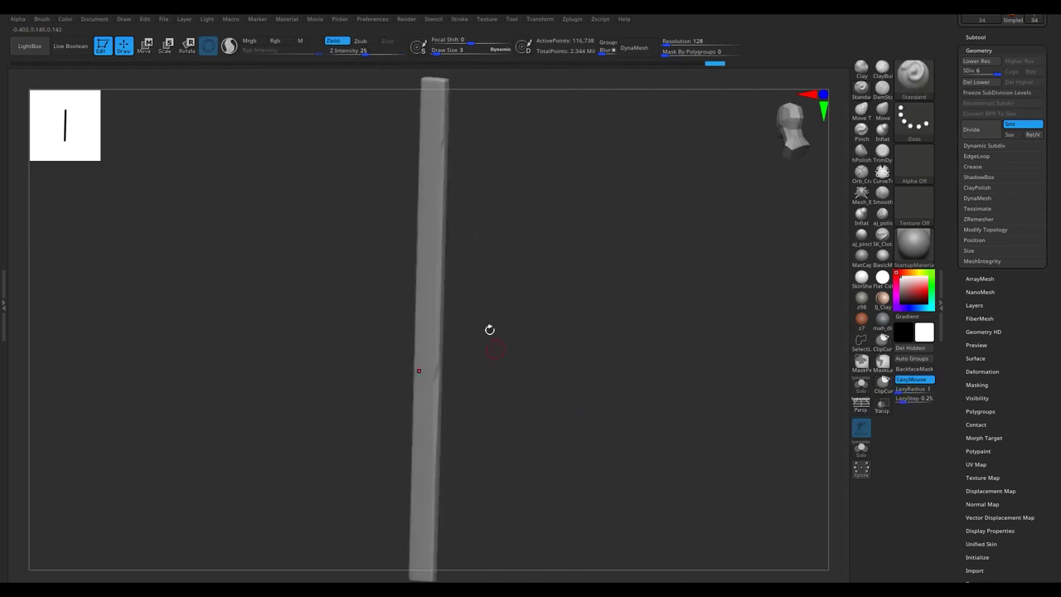
Chip the corner of the bar's end and another spot on its edge with ClipCurve.
{"action": "mouse_move", "coordinate": [422, 349]}
{"action": "left_mouse_down"}
{"action": "mouse_move", "coordinate": [422, 398]}
{"action": "mouse_move", "coordinate": [481, 446]}
{"action": "left_mouse_up"}
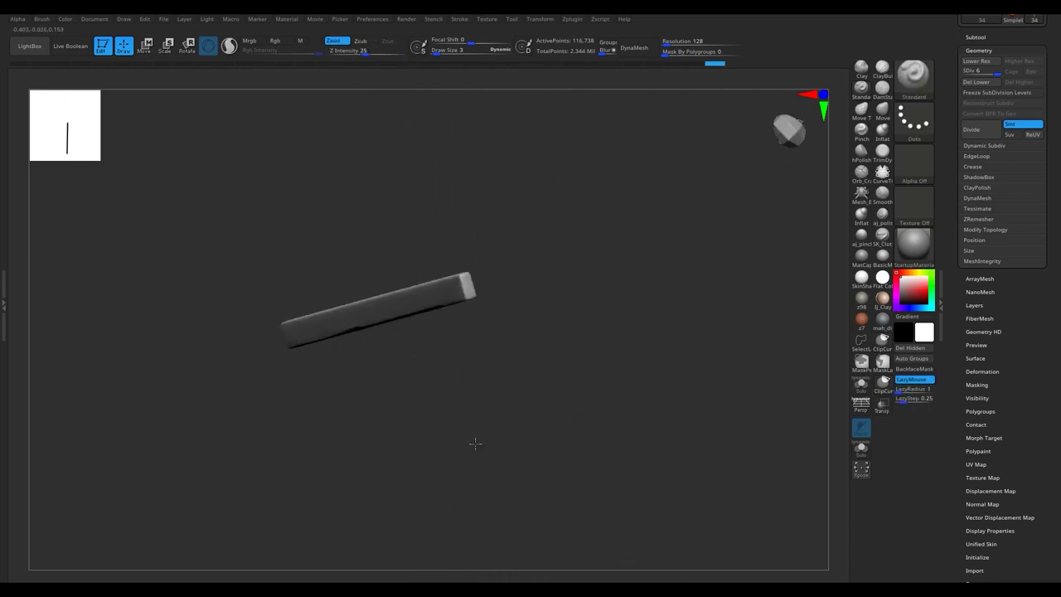
{"action": "mouse_move", "coordinate": [508, 276]}
{"action": "left_mouse_down"}
{"action": "mouse_move", "coordinate": [516, 209]}
{"action": "mouse_move", "coordinate": [480, 312]}
{"action": "left_mouse_up"}
{"action": "key", "text": "ctrl+shift"}
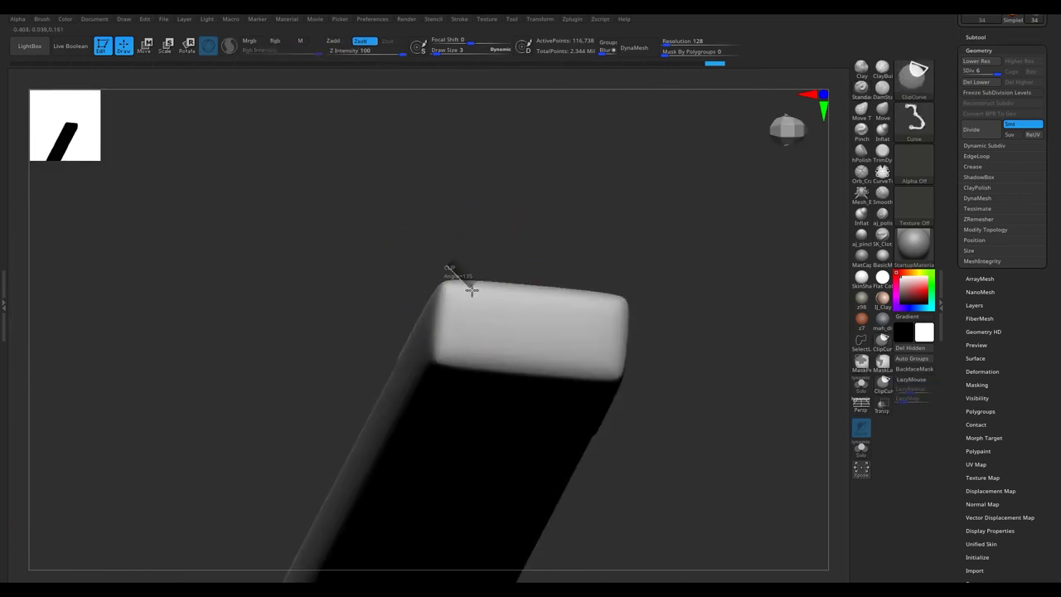
{"action": "left_click_drag", "start_coordinate": [622, 294], "coordinate": [624, 295]}
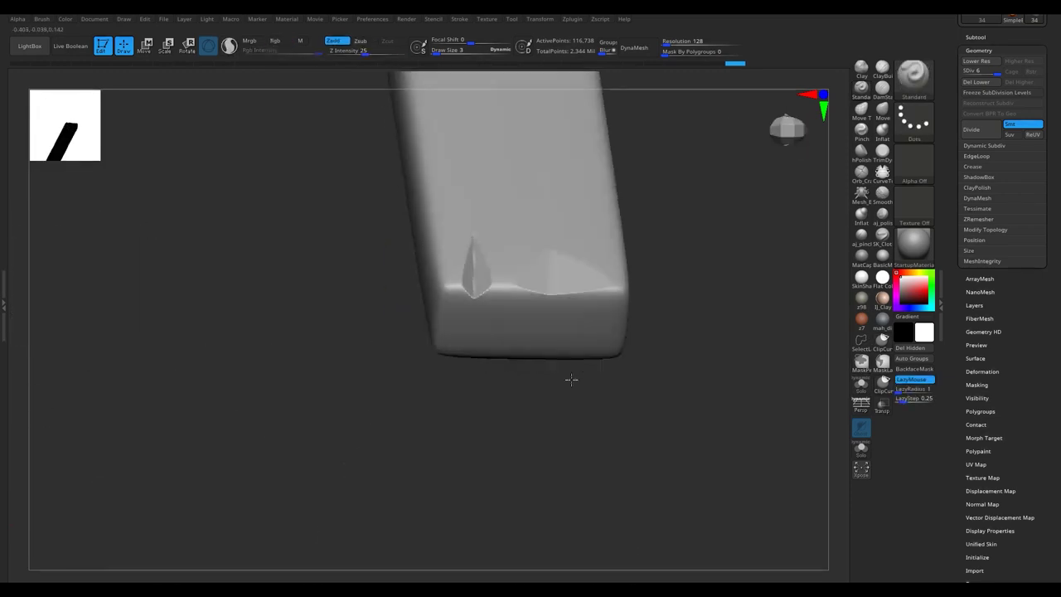
{"action": "mouse_move", "coordinate": [545, 343]}
{"action": "left_mouse_down"}
{"action": "mouse_move", "coordinate": [559, 311]}
{"action": "mouse_move", "coordinate": [556, 243]}
{"action": "left_mouse_up"}
{"action": "key", "text": "ctrl"}
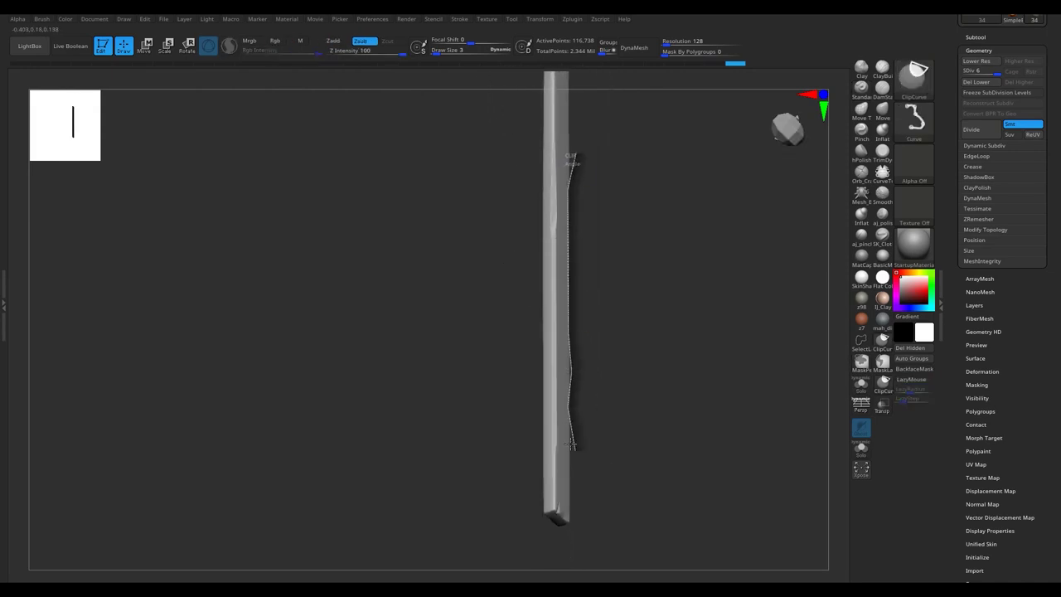
{"action": "left_click_drag", "start_coordinate": [573, 450], "coordinate": [573, 452]}
Bring up the wheel subtool and subdivide its mesh.
{"action": "mouse_move", "coordinate": [522, 356]}
{"action": "left_mouse_down"}
{"action": "mouse_move", "coordinate": [536, 277]}
{"action": "mouse_move", "coordinate": [498, 254]}
{"action": "left_mouse_up"}
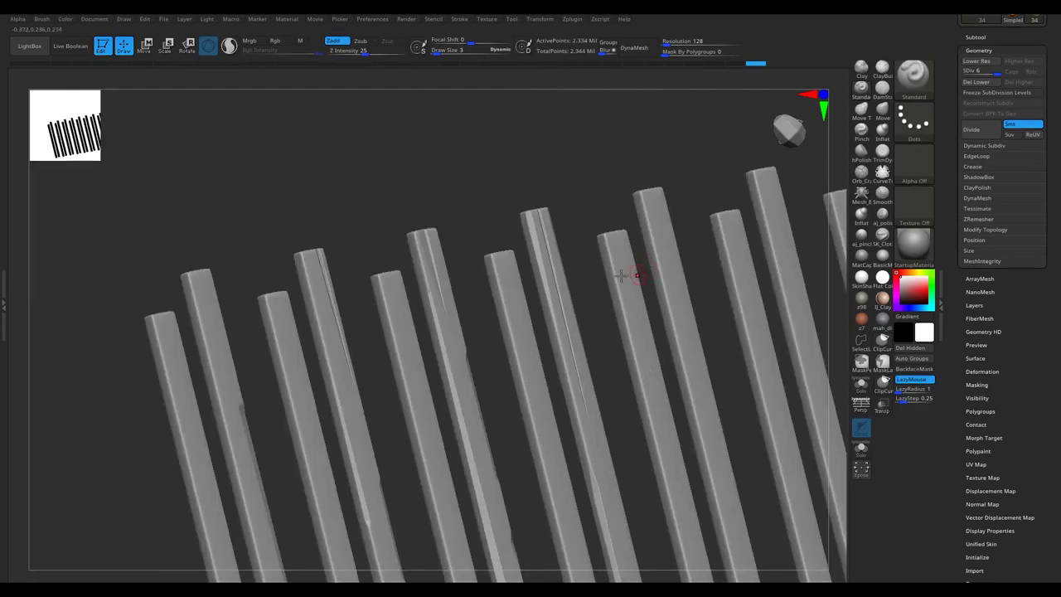
{"action": "left_click_drag", "start_coordinate": [620, 276], "coordinate": [502, 143]}
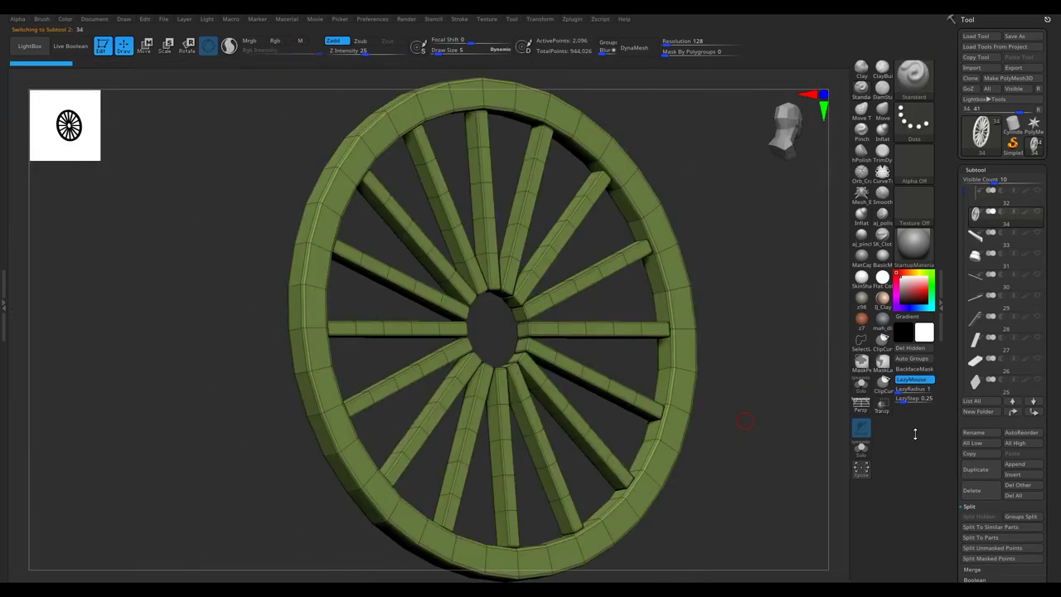
{"action": "left_click", "coordinate": [918, 358]}
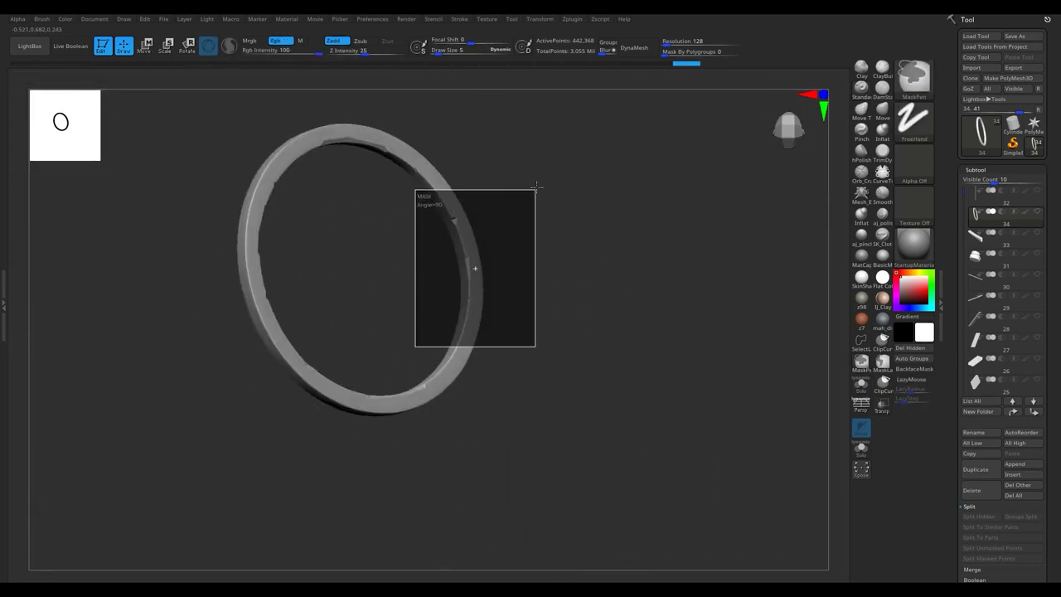
Cut several short angled ClipCurve chips into the ring's outer rim edge.
{"action": "key", "text": "ctrl+shift"}
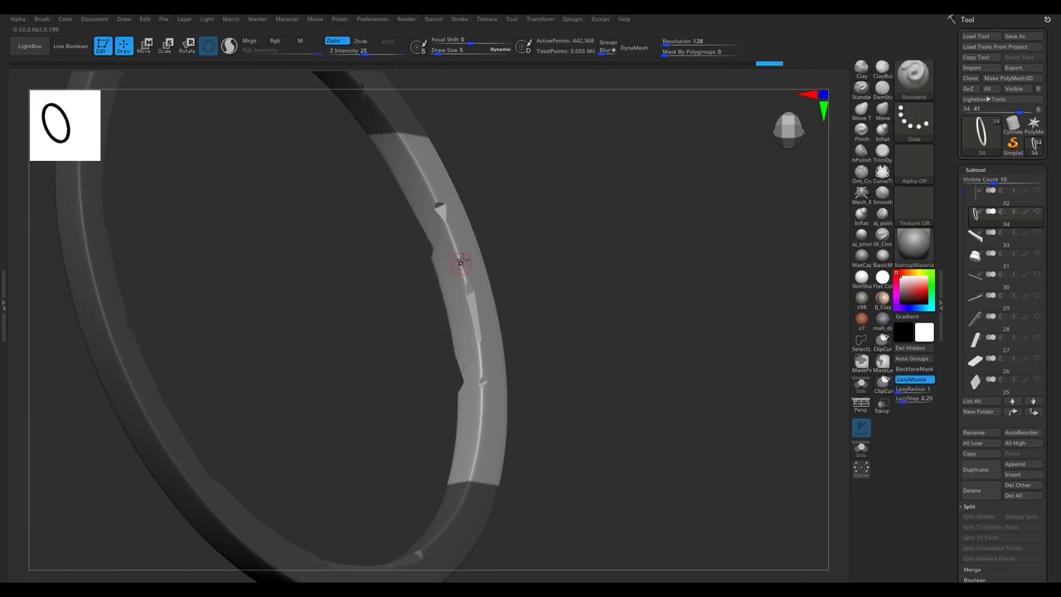
{"action": "mouse_move", "coordinate": [277, 273]}
{"action": "left_mouse_down", "text": "ctrl"}
{"action": "mouse_move", "coordinate": [255, 206]}
{"action": "mouse_move", "coordinate": [443, 223]}
{"action": "mouse_move", "coordinate": [749, 180]}
{"action": "mouse_move", "coordinate": [544, 273]}
{"action": "mouse_move", "coordinate": [683, 400]}
{"action": "left_mouse_up", "text": "ctrl"}
{"action": "key", "text": "ctrl+shift"}
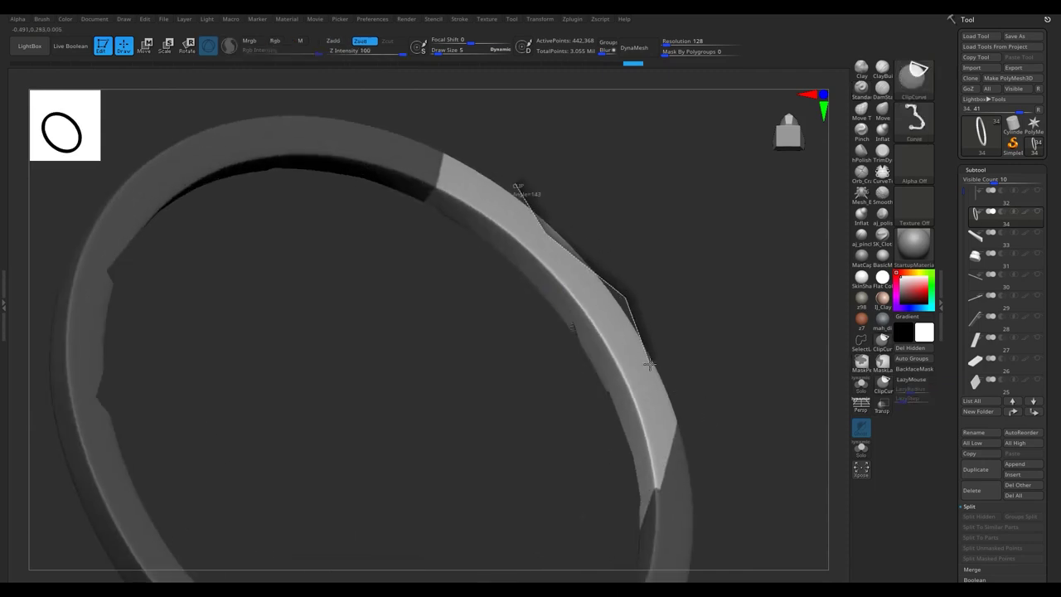
{"action": "mouse_move", "coordinate": [653, 381]}
{"action": "left_mouse_down"}
{"action": "mouse_move", "coordinate": [606, 296]}
{"action": "mouse_move", "coordinate": [547, 271]}
{"action": "mouse_move", "coordinate": [575, 288]}
{"action": "mouse_move", "coordinate": [554, 340]}
{"action": "left_mouse_up"}
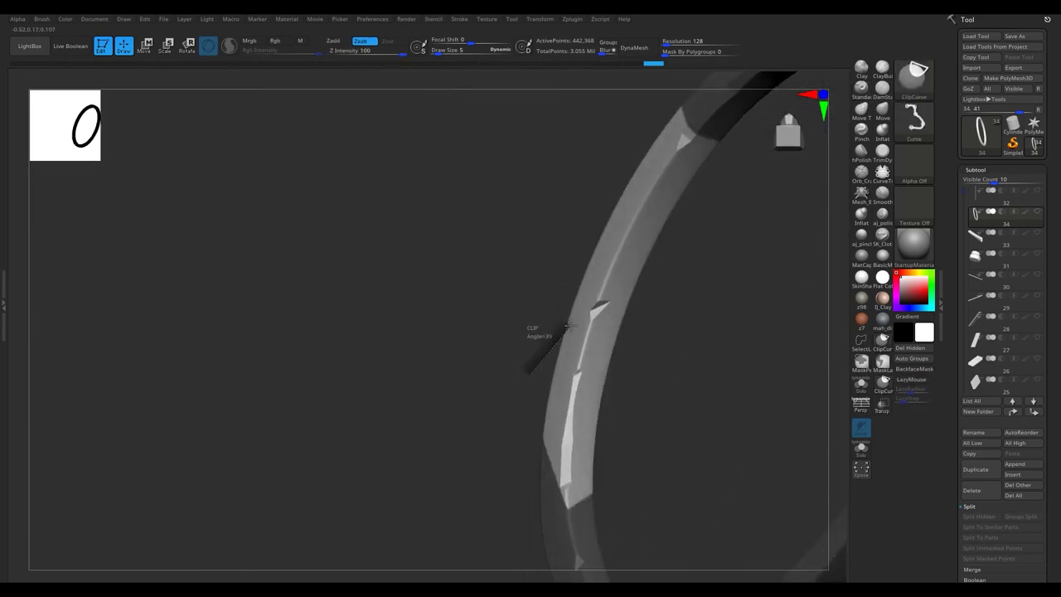
{"action": "left_click_drag", "start_coordinate": [636, 150], "coordinate": [636, 150], "text": "ctrl+shift"}
{"action": "left_click_drag", "start_coordinate": [636, 150], "coordinate": [655, 289]}
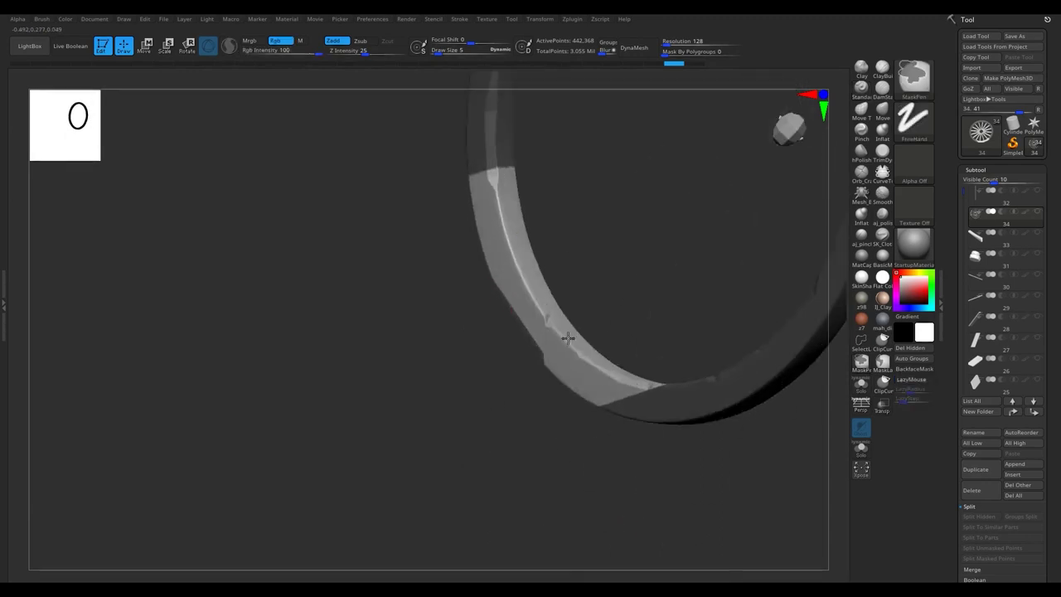
{"action": "left_click_drag", "start_coordinate": [535, 229], "coordinate": [532, 278], "text": "ctrl+shift"}
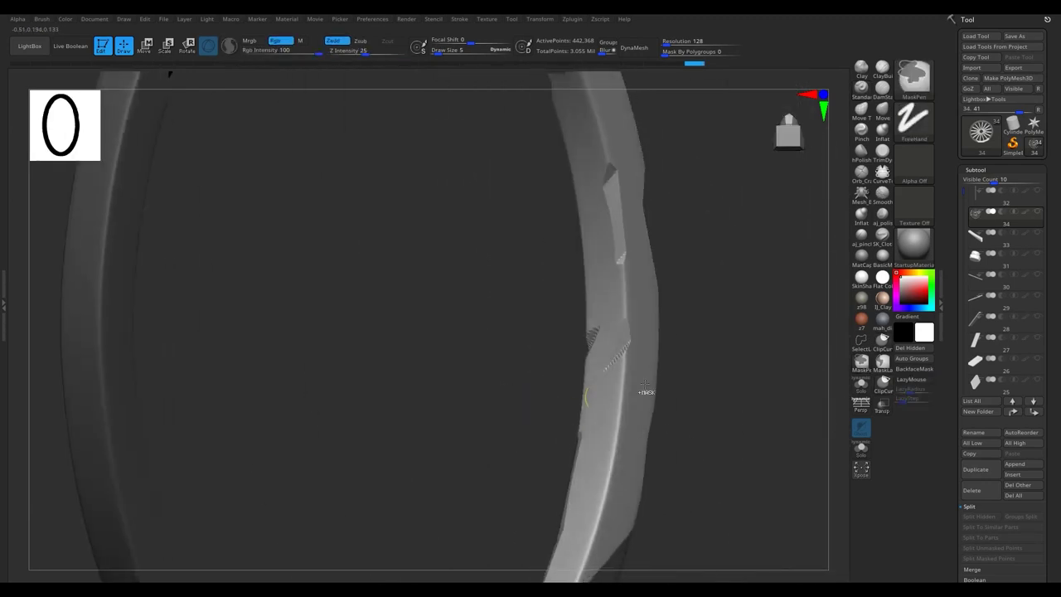
{"action": "left_click_drag", "start_coordinate": [576, 222], "coordinate": [526, 343]}
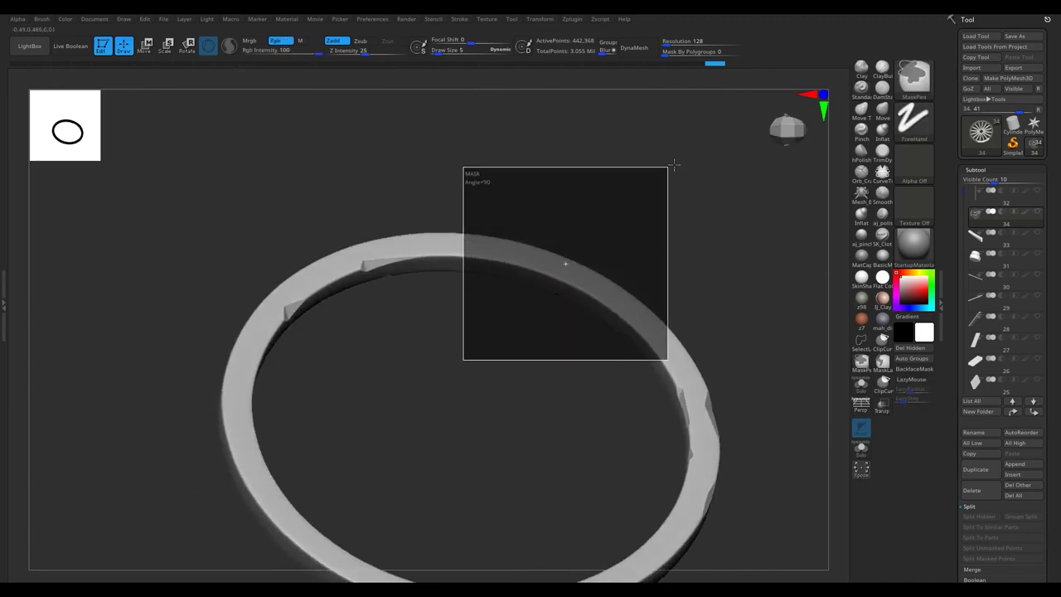
Cut angled chips along the ring's outer edge, including a chipped corner.
{"action": "left_click_drag", "start_coordinate": [620, 208], "coordinate": [533, 308]}
{"action": "left_click_drag", "start_coordinate": [598, 226], "coordinate": [574, 268], "text": "ctrl+shift"}
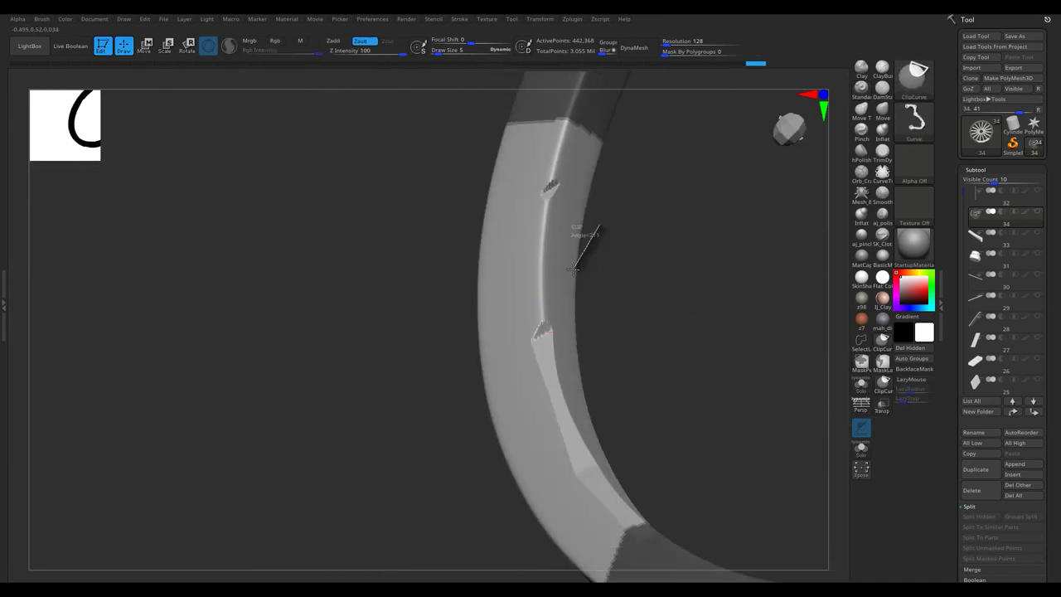
{"action": "mouse_move", "coordinate": [609, 471]}
{"action": "left_mouse_down", "text": "ctrl+shift"}
{"action": "mouse_move", "coordinate": [597, 461]}
{"action": "mouse_move", "coordinate": [648, 428]}
{"action": "mouse_move", "coordinate": [573, 393]}
{"action": "mouse_move", "coordinate": [531, 267]}
{"action": "mouse_move", "coordinate": [552, 306]}
{"action": "left_mouse_up", "text": "ctrl+shift"}
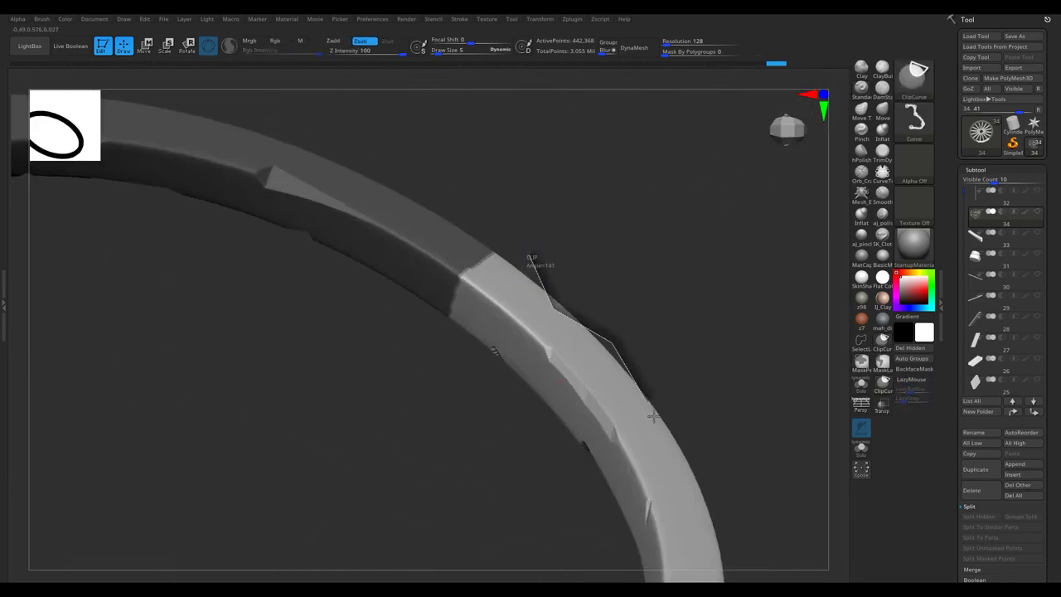
{"action": "left_click_drag", "start_coordinate": [707, 524], "coordinate": [705, 523], "text": "ctrl+shift"}
{"action": "mouse_move", "coordinate": [635, 434]}
{"action": "left_mouse_down", "text": "alt"}
{"action": "mouse_move", "coordinate": [630, 498]}
{"action": "mouse_move", "coordinate": [563, 262]}
{"action": "mouse_move", "coordinate": [561, 272]}
{"action": "left_mouse_up", "text": "alt"}
{"action": "left_click_drag", "start_coordinate": [560, 220], "coordinate": [567, 280], "text": "ctrl+shift"}
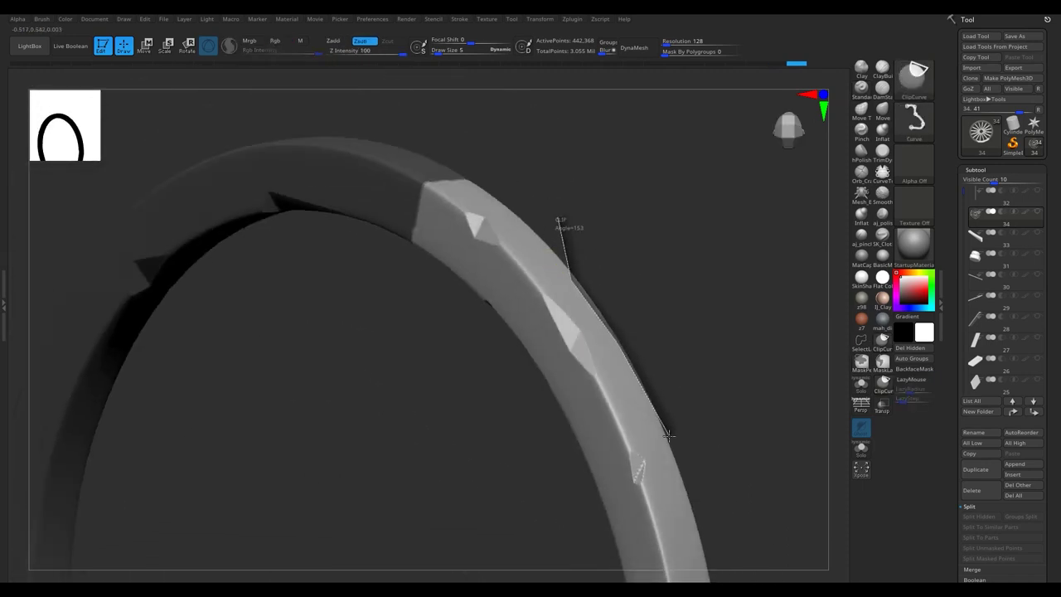
{"action": "left_click_drag", "start_coordinate": [721, 574], "coordinate": [722, 574], "text": "ctrl+shift"}
{"action": "mouse_move", "coordinate": [722, 574]}
{"action": "left_mouse_down"}
{"action": "mouse_move", "coordinate": [640, 478]}
{"action": "mouse_move", "coordinate": [718, 303]}
{"action": "mouse_move", "coordinate": [543, 259]}
{"action": "mouse_move", "coordinate": [504, 372]}
{"action": "mouse_move", "coordinate": [405, 392]}
{"action": "mouse_move", "coordinate": [238, 229]}
{"action": "mouse_move", "coordinate": [471, 374]}
{"action": "left_mouse_up"}
Trim chips from the ring's right edge and top edge with the ring lying flat.
{"action": "key", "text": "ctrl+shift"}
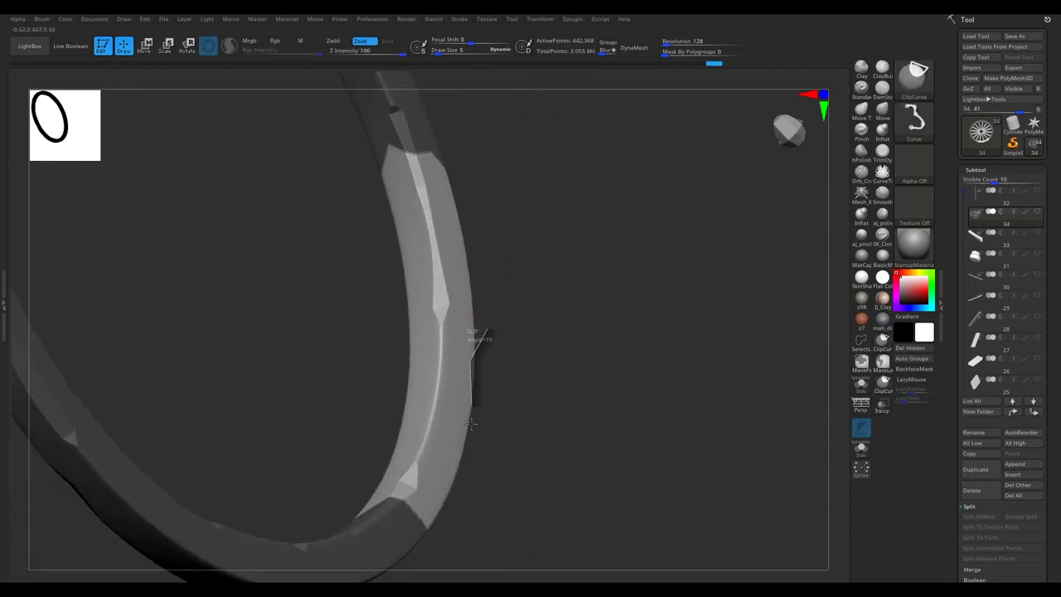
{"action": "left_click_drag", "start_coordinate": [449, 522], "coordinate": [450, 522], "text": "ctrl+shift"}
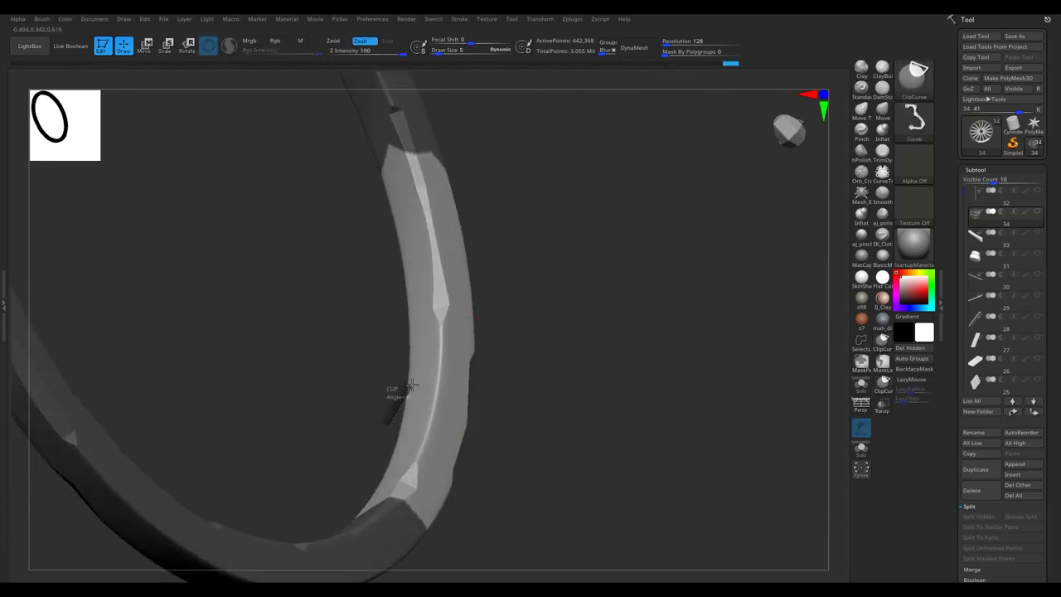
{"action": "left_click_drag", "start_coordinate": [405, 254], "coordinate": [406, 257], "text": "ctrl+shift"}
{"action": "mouse_move", "coordinate": [433, 298]}
{"action": "left_mouse_down"}
{"action": "mouse_move", "coordinate": [348, 301]}
{"action": "mouse_move", "coordinate": [346, 237]}
{"action": "mouse_move", "coordinate": [324, 340]}
{"action": "mouse_move", "coordinate": [261, 398]}
{"action": "left_mouse_up"}
{"action": "key", "text": "ctrl+shift"}
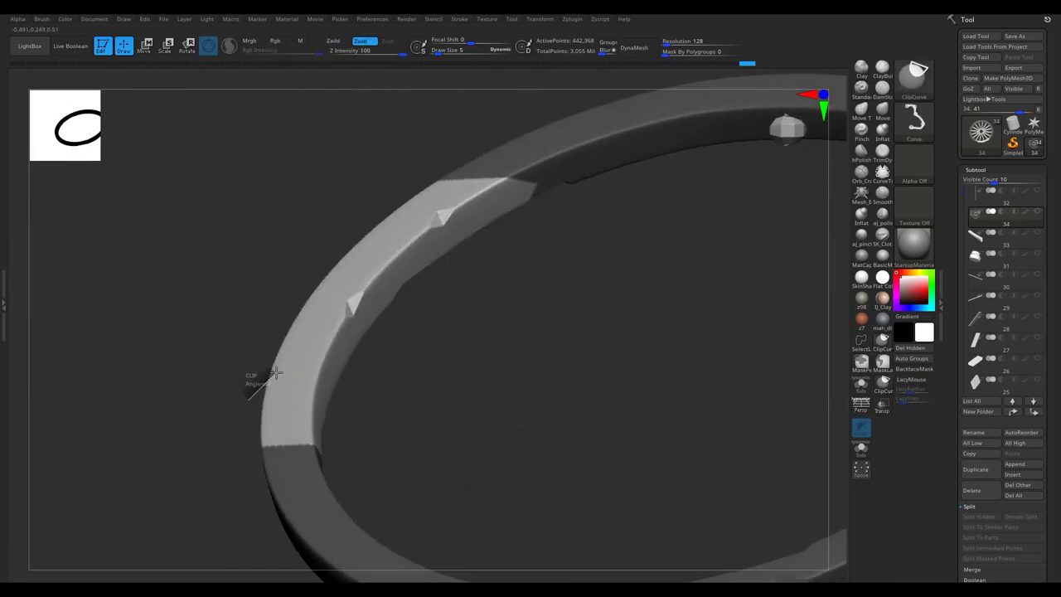
{"action": "left_click_drag", "start_coordinate": [435, 179], "coordinate": [436, 179], "text": "ctrl+shift"}
{"action": "mouse_move", "coordinate": [435, 199]}
{"action": "left_mouse_down"}
{"action": "mouse_move", "coordinate": [426, 307]}
{"action": "mouse_move", "coordinate": [379, 310]}
{"action": "mouse_move", "coordinate": [469, 280]}
{"action": "mouse_move", "coordinate": [413, 229]}
{"action": "mouse_move", "coordinate": [509, 473]}
{"action": "mouse_move", "coordinate": [360, 293]}
{"action": "mouse_move", "coordinate": [305, 247]}
{"action": "mouse_move", "coordinate": [217, 329]}
{"action": "left_mouse_up"}
Notch more chips into the ring's top face edge and upper-right rim.
{"action": "key", "text": "ctrl+shift"}
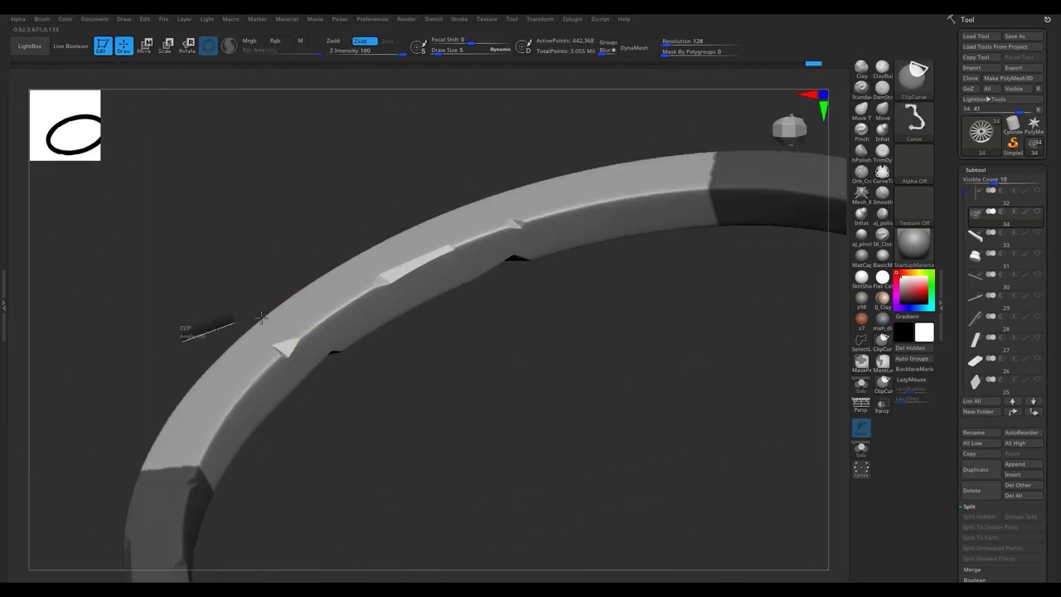
{"action": "mouse_move", "coordinate": [573, 204]}
{"action": "left_mouse_down", "text": "ctrl+shift"}
{"action": "mouse_move", "coordinate": [559, 429]}
{"action": "mouse_move", "coordinate": [410, 274]}
{"action": "left_mouse_up", "text": "ctrl+shift"}
{"action": "left_click_drag", "start_coordinate": [387, 205], "coordinate": [427, 247], "text": "ctrl+shift"}
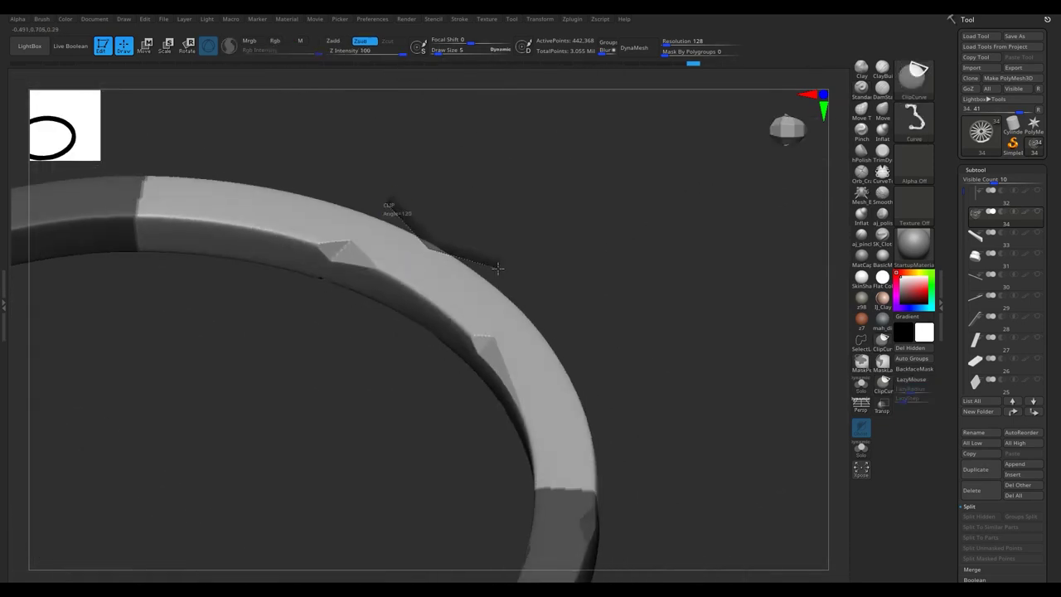
{"action": "left_click_drag", "start_coordinate": [547, 391], "coordinate": [546, 391], "text": "ctrl+shift"}
{"action": "mouse_move", "coordinate": [547, 390]}
{"action": "left_mouse_down"}
{"action": "mouse_move", "coordinate": [517, 360]}
{"action": "mouse_move", "coordinate": [542, 355]}
{"action": "mouse_move", "coordinate": [473, 265]}
{"action": "mouse_move", "coordinate": [508, 360]}
{"action": "mouse_move", "coordinate": [387, 284]}
{"action": "left_mouse_up"}
{"action": "left_click_drag", "start_coordinate": [387, 284], "coordinate": [427, 302], "text": "ctrl+shift"}
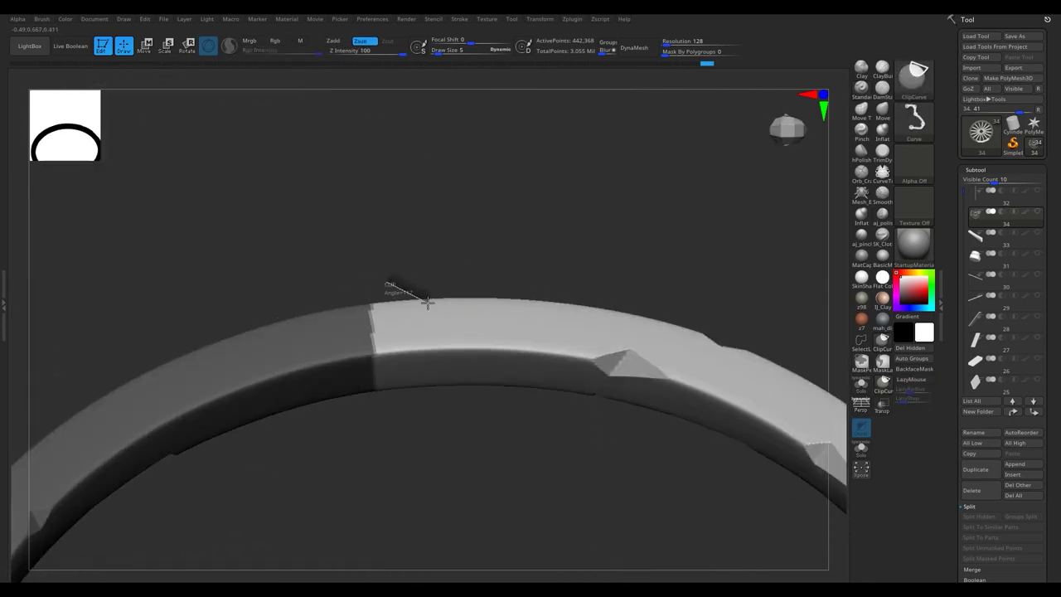
{"action": "mouse_move", "coordinate": [582, 309]}
{"action": "left_mouse_down", "text": "ctrl+shift"}
{"action": "mouse_move", "coordinate": [533, 343]}
{"action": "mouse_move", "coordinate": [573, 187]}
{"action": "mouse_move", "coordinate": [495, 238]}
{"action": "left_mouse_up", "text": "ctrl+shift"}
{"action": "left_click_drag", "start_coordinate": [408, 137], "coordinate": [596, 301]}
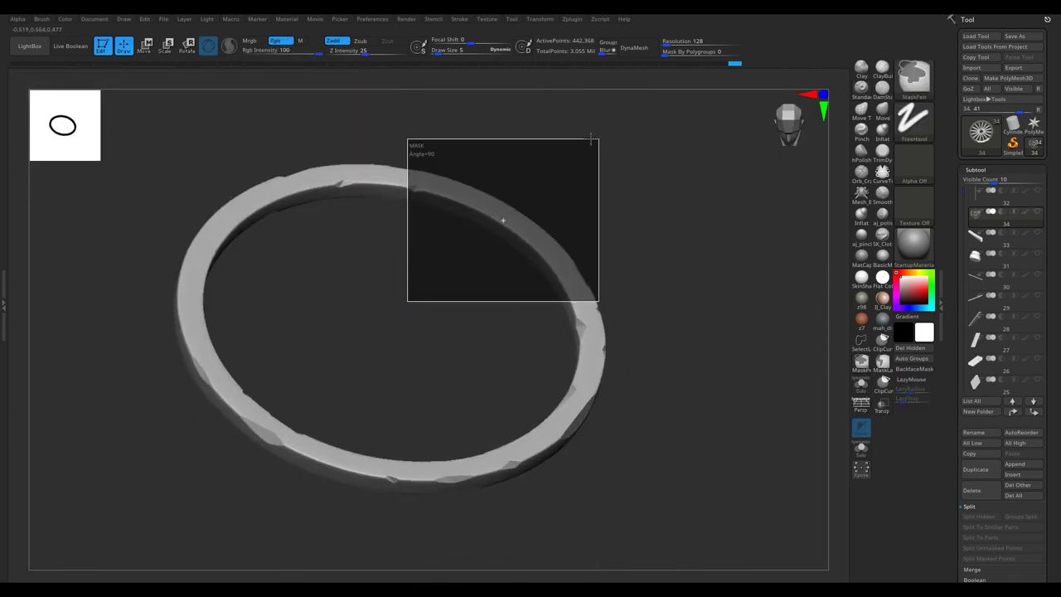
Chip the ring's upper-right edge while orbiting around the ring.
{"action": "left_click_drag", "start_coordinate": [420, 199], "coordinate": [462, 251], "text": "ctrl+shift"}
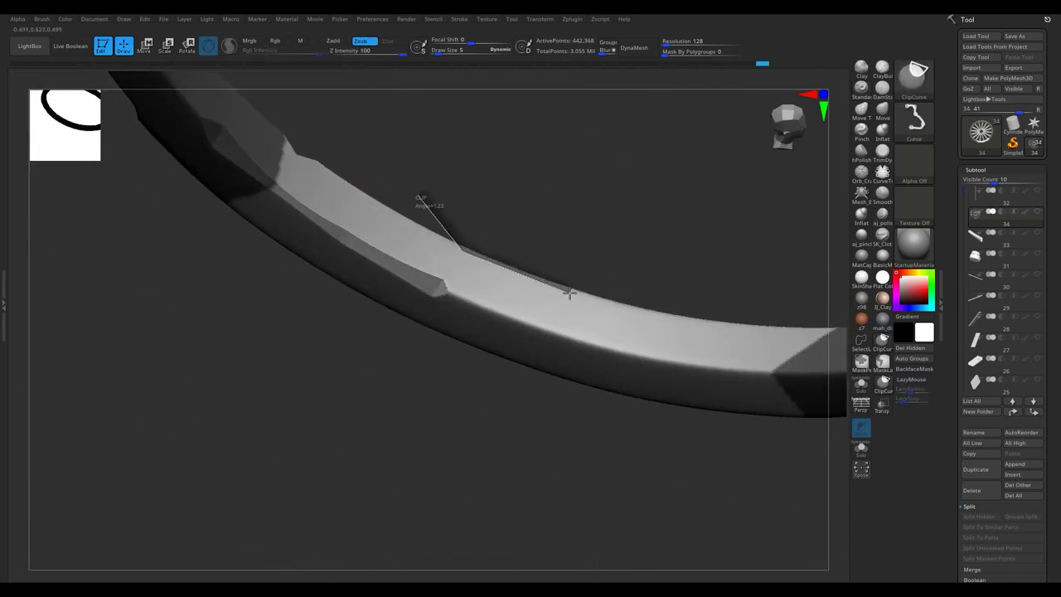
{"action": "left_click_drag", "start_coordinate": [801, 305], "coordinate": [801, 306], "text": "ctrl+shift"}
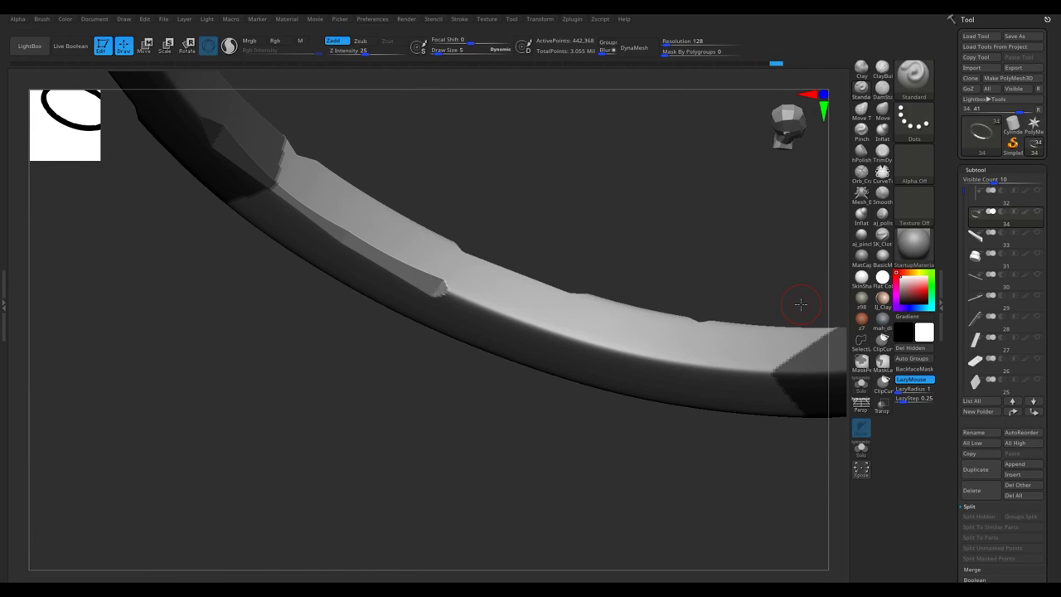
{"action": "mouse_move", "coordinate": [800, 305]}
{"action": "left_mouse_down"}
{"action": "mouse_move", "coordinate": [714, 232]}
{"action": "mouse_move", "coordinate": [611, 346]}
{"action": "mouse_move", "coordinate": [436, 235]}
{"action": "left_mouse_up"}
{"action": "left_click_drag", "start_coordinate": [415, 182], "coordinate": [436, 215], "text": "ctrl+shift"}
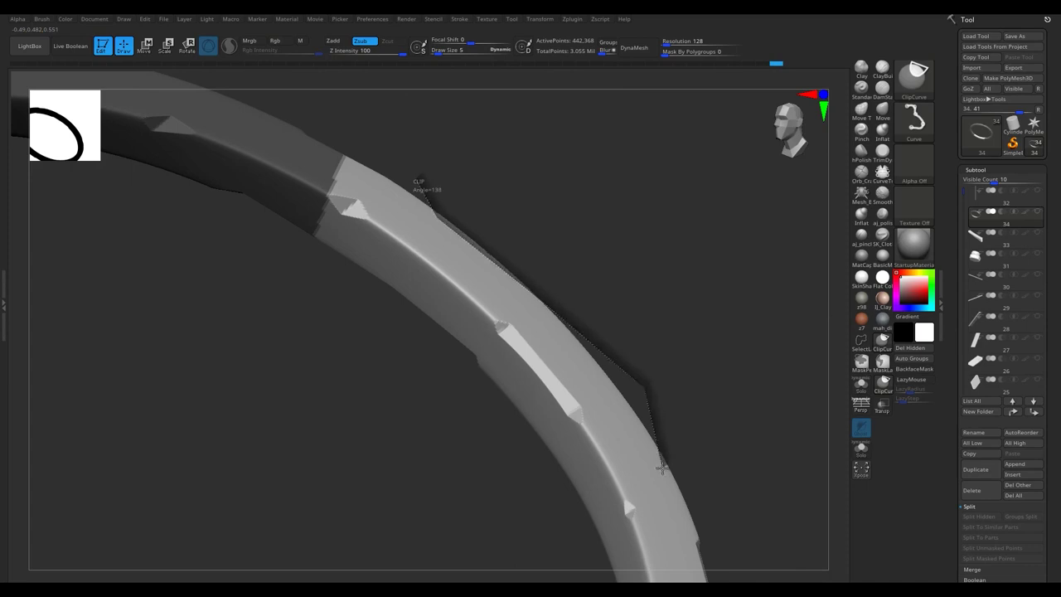
{"action": "mouse_move", "coordinate": [656, 468]}
{"action": "left_mouse_down", "text": "ctrl+shift"}
{"action": "mouse_move", "coordinate": [551, 182]}
{"action": "mouse_move", "coordinate": [547, 226]}
{"action": "left_mouse_up", "text": "ctrl+shift"}
{"action": "left_click_drag", "start_coordinate": [662, 417], "coordinate": [661, 417], "text": "ctrl+shift"}
{"action": "mouse_move", "coordinate": [662, 417]}
{"action": "left_mouse_down"}
{"action": "mouse_move", "coordinate": [628, 290]}
{"action": "mouse_move", "coordinate": [673, 329]}
{"action": "mouse_move", "coordinate": [439, 332]}
{"action": "left_mouse_up"}
Cut the remaining notches around the rim, ending on a front view of the ring.
{"action": "left_click_drag", "start_coordinate": [436, 176], "coordinate": [434, 226], "text": "ctrl+shift"}
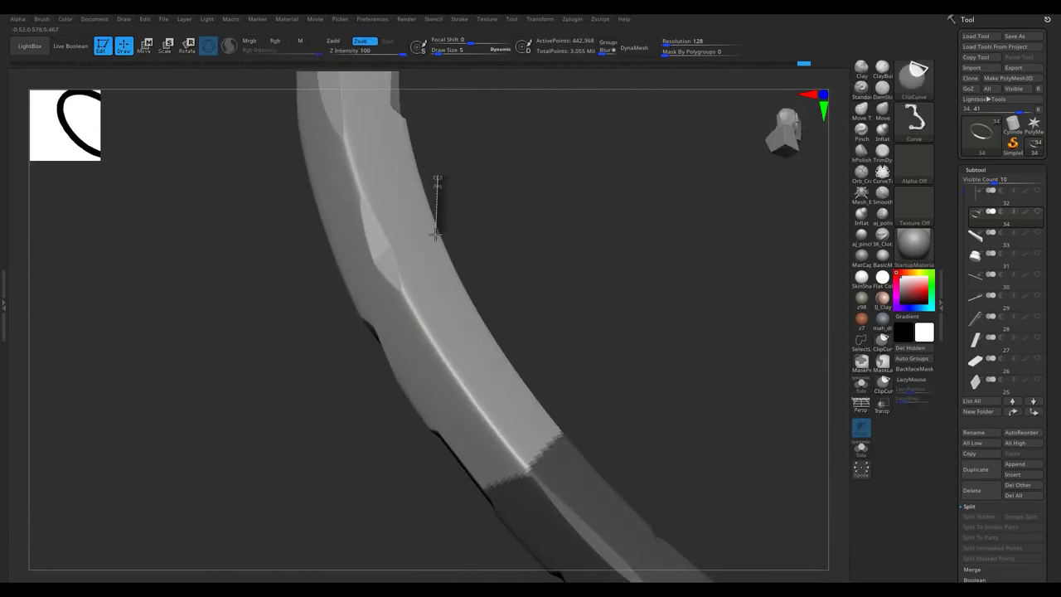
{"action": "left_click_drag", "start_coordinate": [557, 417], "coordinate": [557, 417], "text": "ctrl+shift"}
{"action": "mouse_move", "coordinate": [557, 418]}
{"action": "left_mouse_down"}
{"action": "mouse_move", "coordinate": [500, 417]}
{"action": "mouse_move", "coordinate": [531, 310]}
{"action": "mouse_move", "coordinate": [588, 300]}
{"action": "mouse_move", "coordinate": [558, 302]}
{"action": "mouse_move", "coordinate": [332, 177]}
{"action": "mouse_move", "coordinate": [561, 161]}
{"action": "mouse_move", "coordinate": [407, 251]}
{"action": "mouse_move", "coordinate": [296, 288]}
{"action": "left_mouse_up"}
{"action": "left_click_drag", "start_coordinate": [585, 130], "coordinate": [517, 291], "text": "ctrl+shift"}
{"action": "left_click_drag", "start_coordinate": [481, 361], "coordinate": [504, 320], "text": "ctrl+shift"}
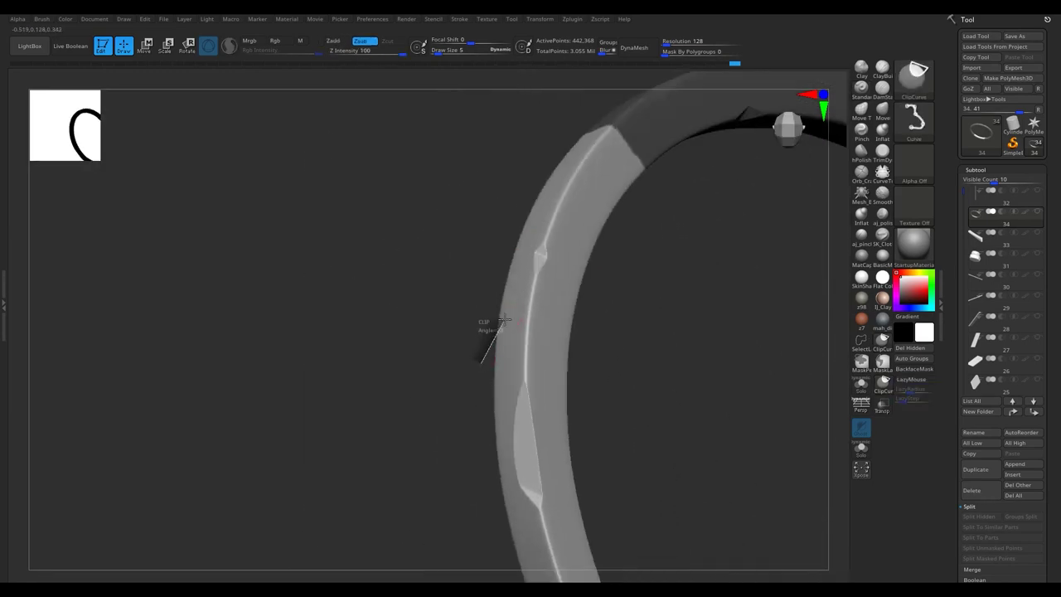
{"action": "left_click_drag", "start_coordinate": [567, 129], "coordinate": [567, 133], "text": "ctrl+shift"}
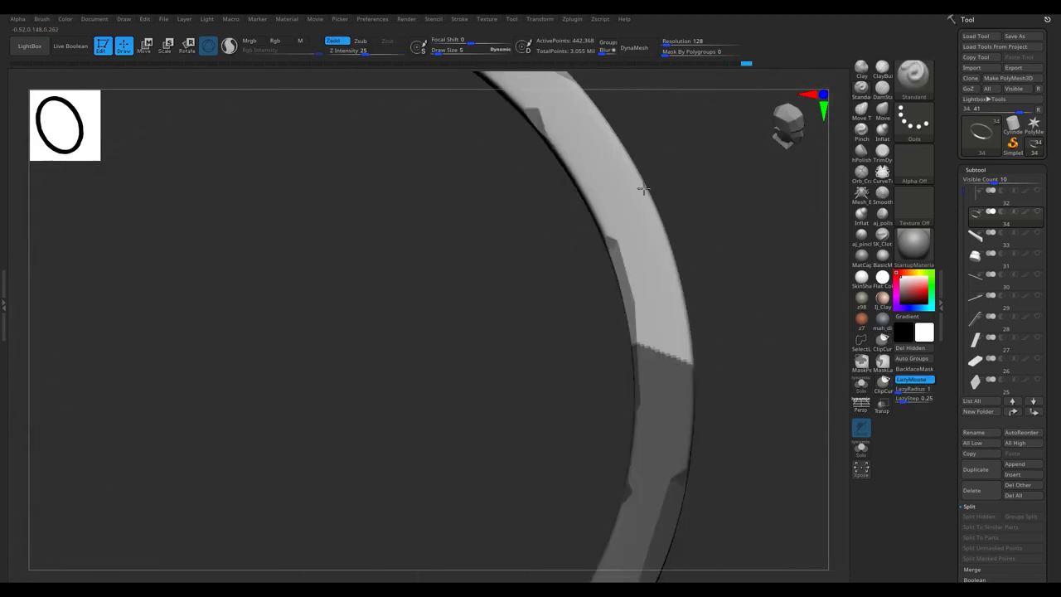
{"action": "left_click_drag", "start_coordinate": [581, 229], "coordinate": [617, 273]}
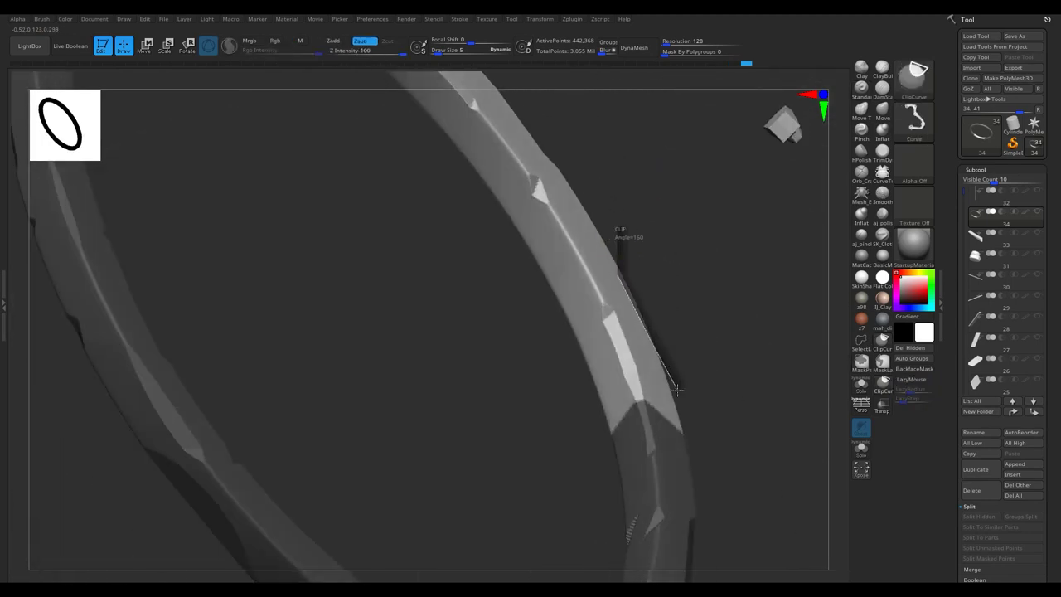
{"action": "left_click_drag", "start_coordinate": [691, 416], "coordinate": [588, 347], "text": "ctrl+shift"}
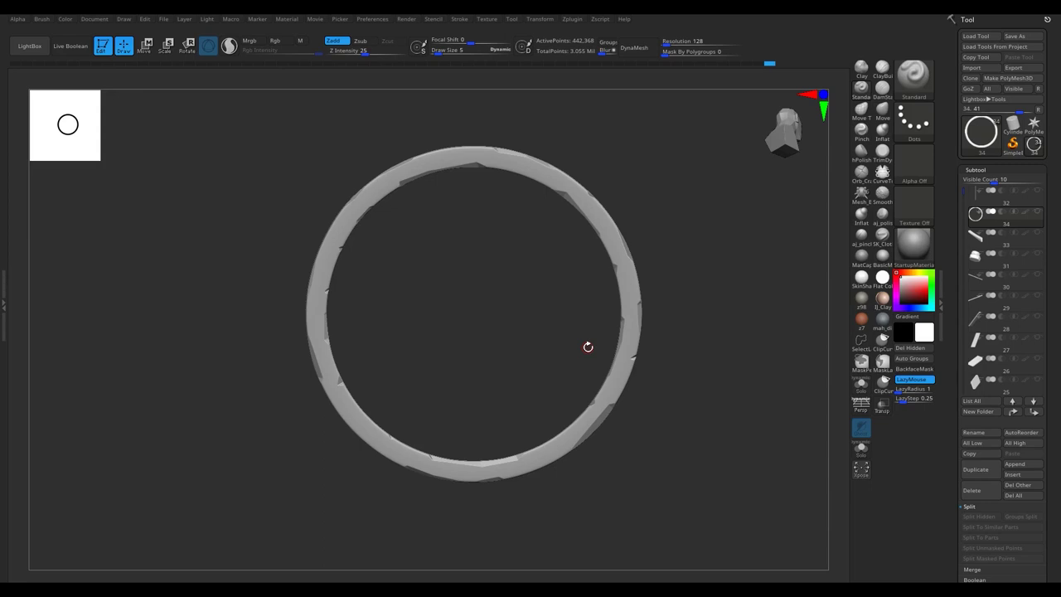
Clip chips off the short spoke block's edges and top end with ClipCurve.
{"action": "left_click_drag", "start_coordinate": [588, 346], "coordinate": [370, 430], "text": "alt"}
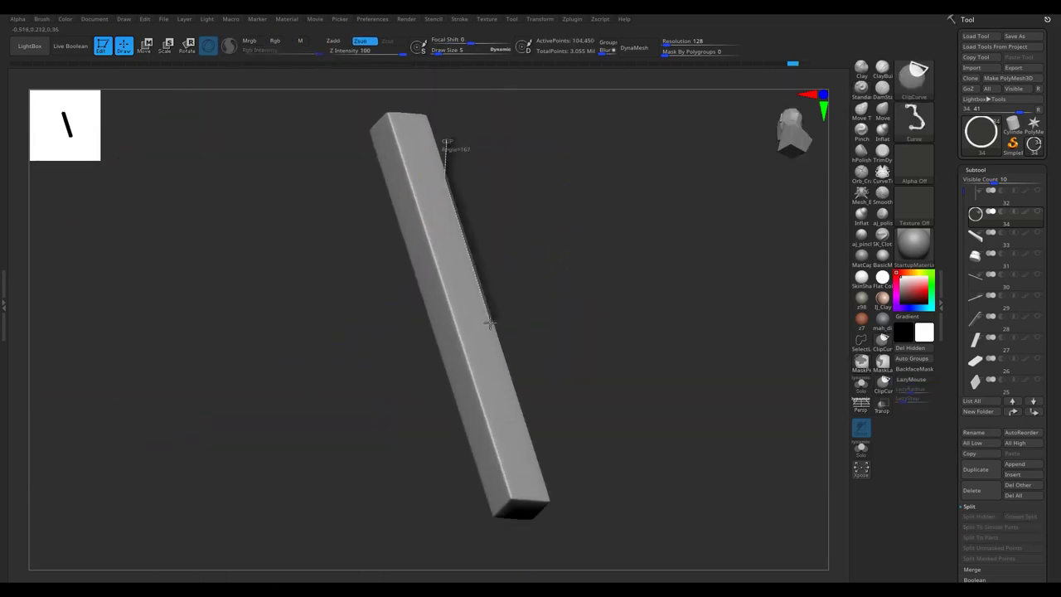
{"action": "left_click_drag", "start_coordinate": [530, 456], "coordinate": [450, 367], "text": "ctrl+shift"}
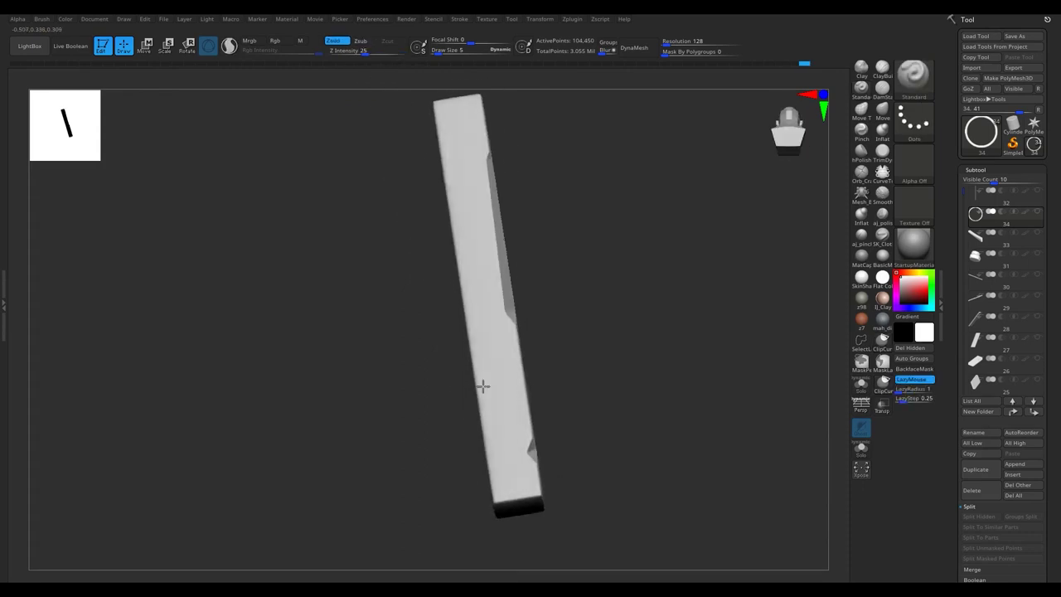
{"action": "left_click_drag", "start_coordinate": [441, 420], "coordinate": [473, 373], "text": "ctrl+shift"}
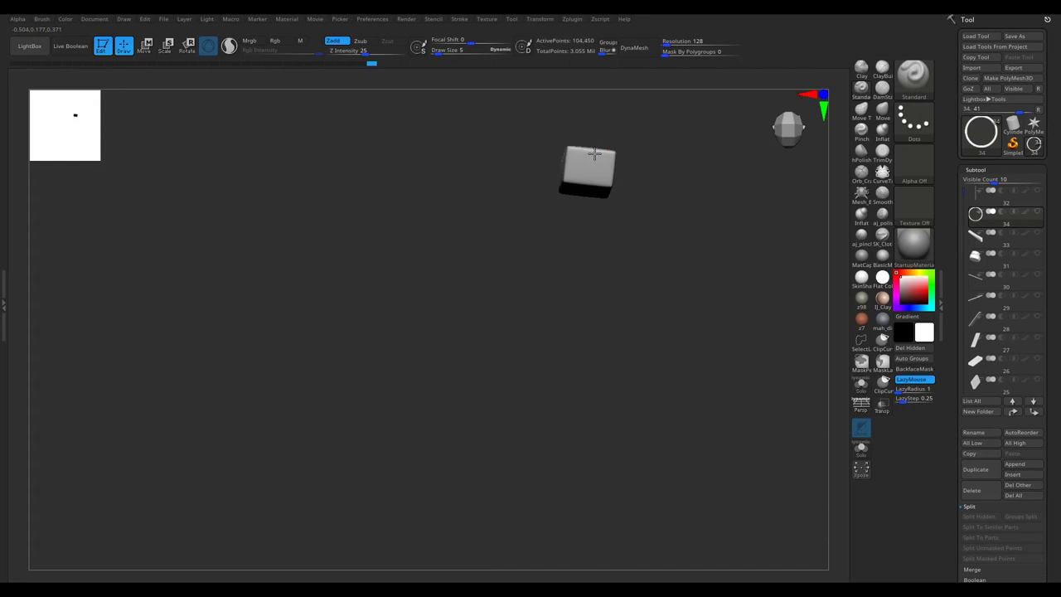
{"action": "key", "text": "ctrl+shift"}
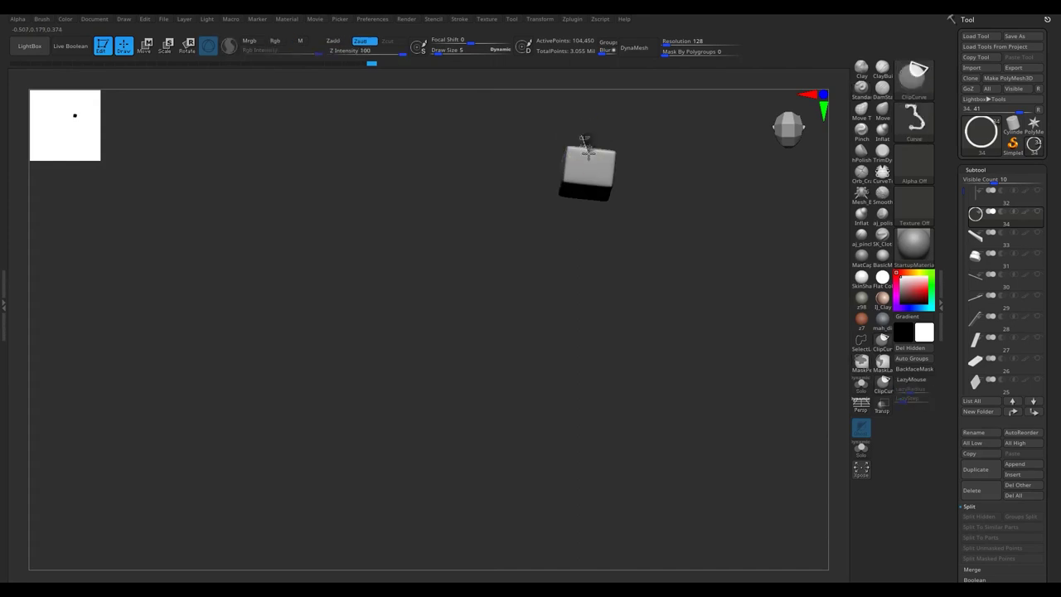
{"action": "mouse_move", "coordinate": [603, 148]}
{"action": "left_mouse_down"}
{"action": "mouse_move", "coordinate": [549, 120]}
{"action": "mouse_move", "coordinate": [569, 315]}
{"action": "mouse_move", "coordinate": [549, 241]}
{"action": "left_mouse_up"}
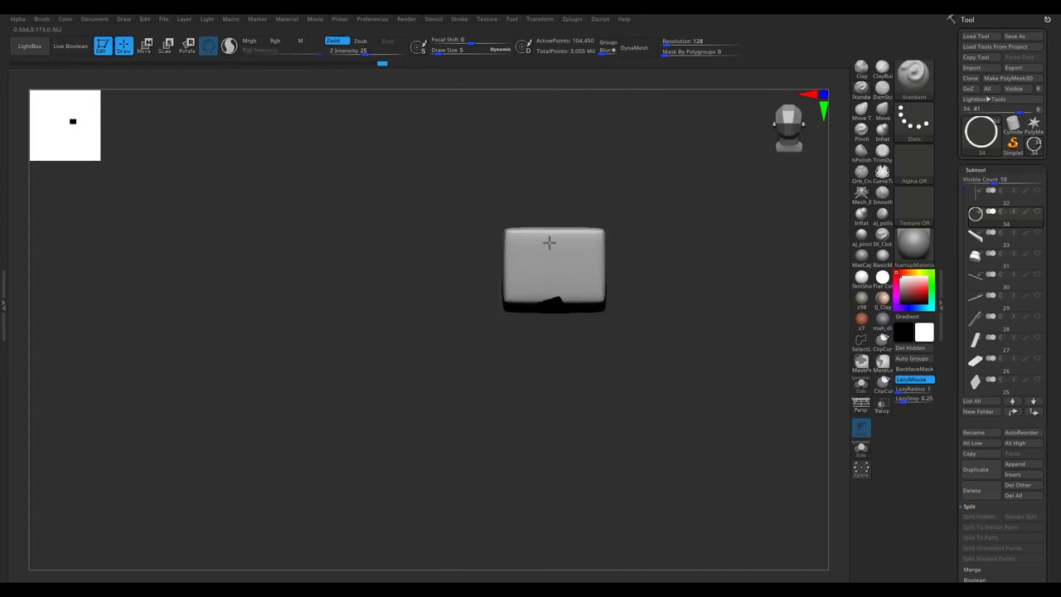
{"action": "key", "text": "ctrl+shift"}
{"action": "mouse_move", "coordinate": [585, 234]}
{"action": "left_mouse_down"}
{"action": "mouse_move", "coordinate": [581, 359]}
{"action": "mouse_move", "coordinate": [574, 238]}
{"action": "mouse_move", "coordinate": [580, 270]}
{"action": "mouse_move", "coordinate": [524, 309]}
{"action": "mouse_move", "coordinate": [577, 268]}
{"action": "mouse_move", "coordinate": [492, 246]}
{"action": "mouse_move", "coordinate": [594, 207]}
{"action": "mouse_move", "coordinate": [567, 191]}
{"action": "left_mouse_up"}
{"action": "left_click", "coordinate": [578, 268], "text": "ctrl+shift"}
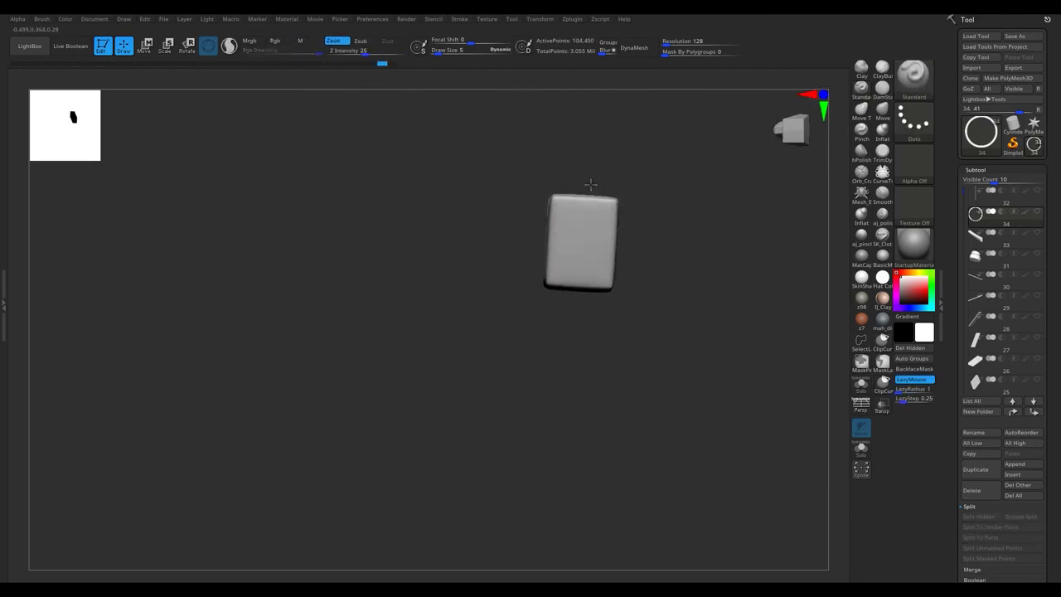
{"action": "mouse_move", "coordinate": [585, 235]}
{"action": "left_mouse_down"}
{"action": "mouse_move", "coordinate": [652, 235]}
{"action": "mouse_move", "coordinate": [490, 224]}
{"action": "mouse_move", "coordinate": [491, 213]}
{"action": "left_mouse_up"}
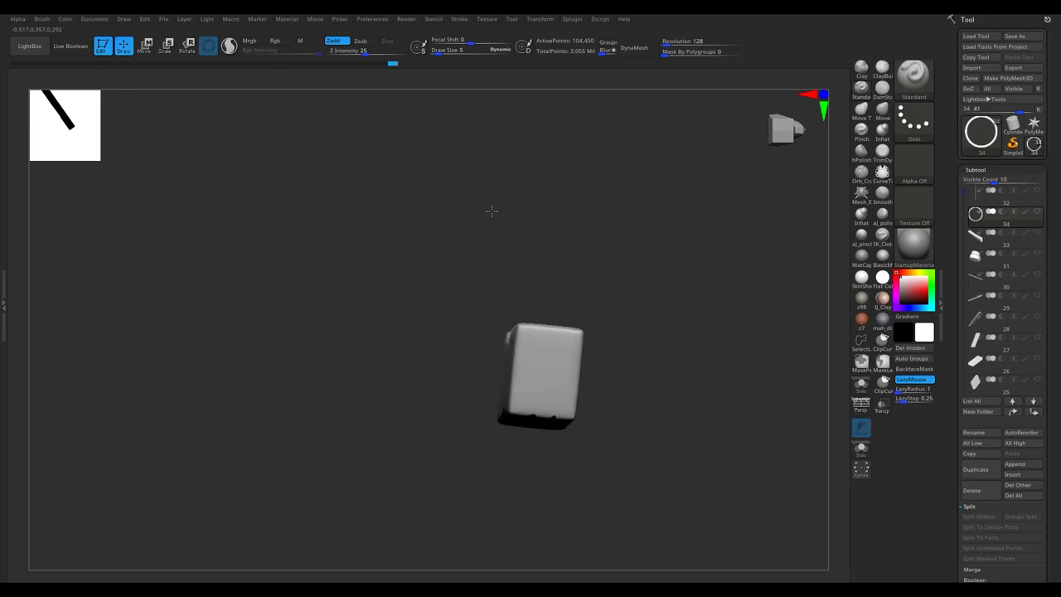
{"action": "key", "text": "ctrl+shift"}
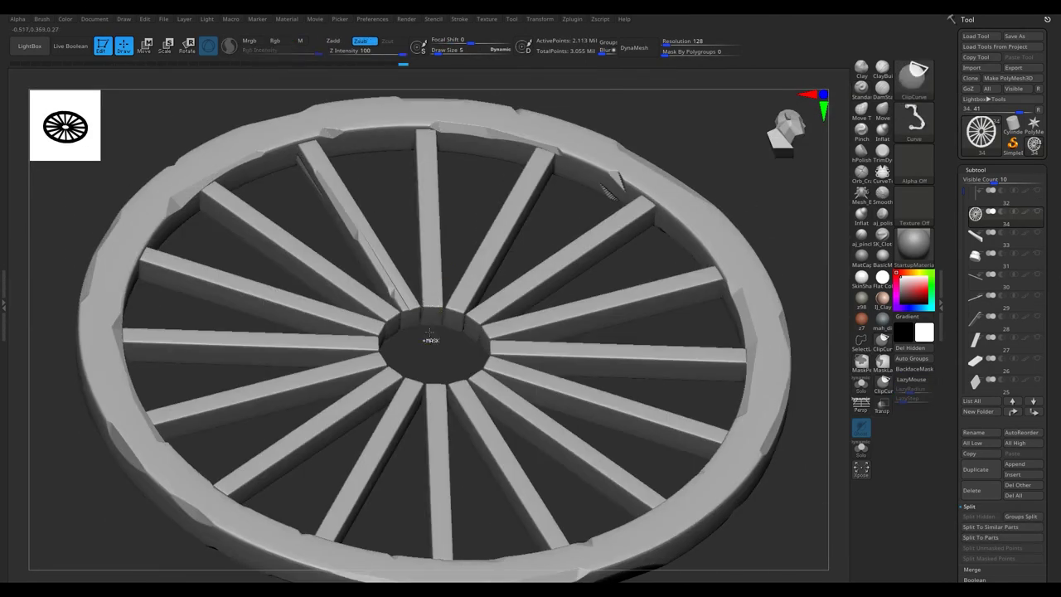
Turn the long spoke bar nearly horizontal and slice two chips along its long edge.
{"action": "key", "text": "ctrl+shift"}
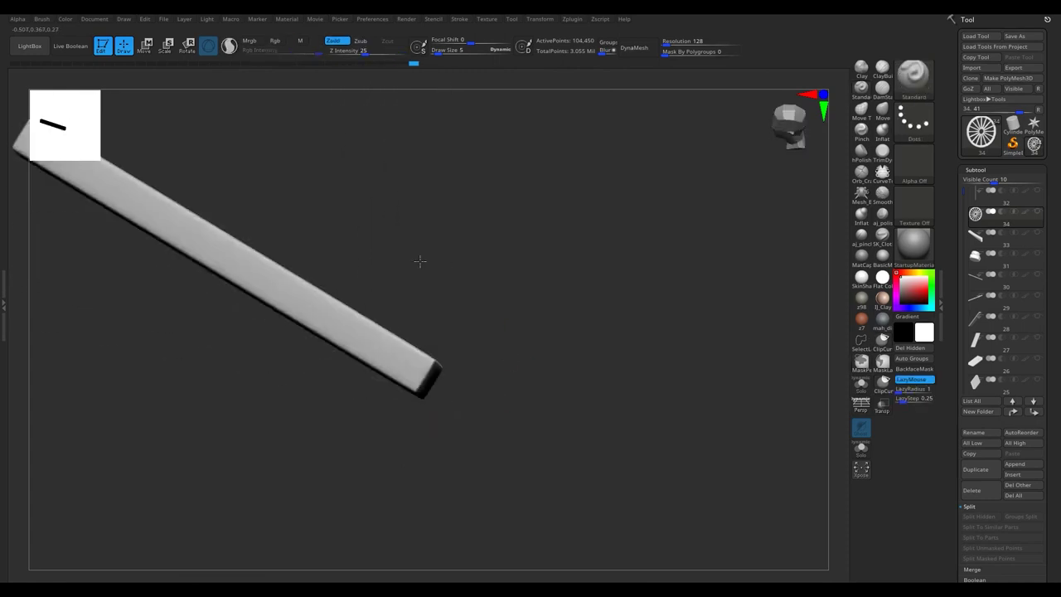
{"action": "mouse_move", "coordinate": [424, 581]}
{"action": "left_mouse_down"}
{"action": "mouse_move", "coordinate": [424, 516]}
{"action": "mouse_move", "coordinate": [406, 559]}
{"action": "left_mouse_up"}
{"action": "left_click_drag", "start_coordinate": [497, 497], "coordinate": [448, 476]}
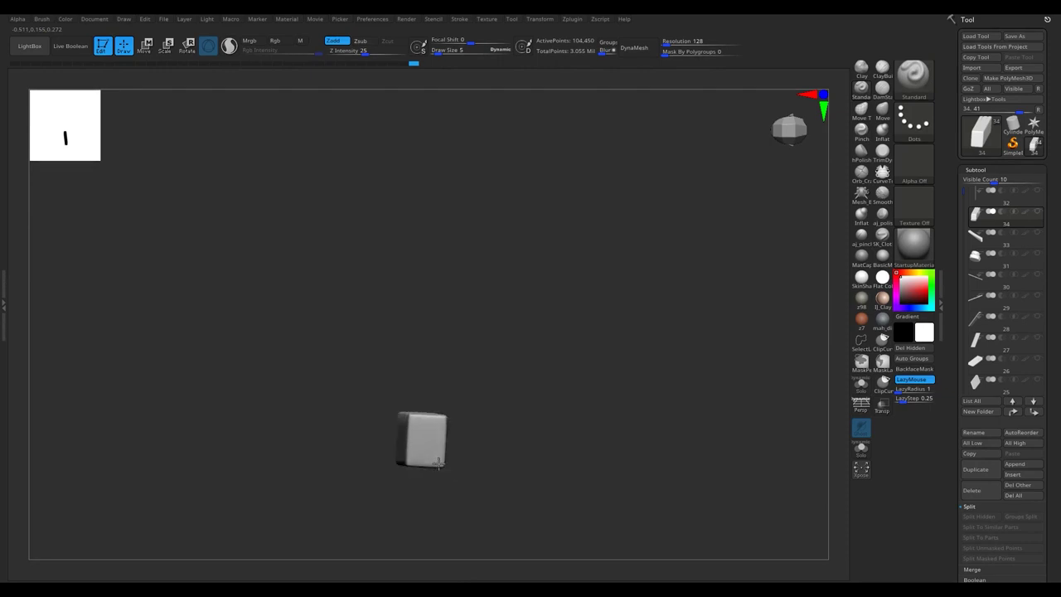
{"action": "key", "text": "ctrl+shift"}
{"action": "mouse_move", "coordinate": [435, 407]}
{"action": "left_mouse_down"}
{"action": "mouse_move", "coordinate": [421, 409]}
{"action": "mouse_move", "coordinate": [428, 382]}
{"action": "mouse_move", "coordinate": [456, 465]}
{"action": "left_mouse_up"}
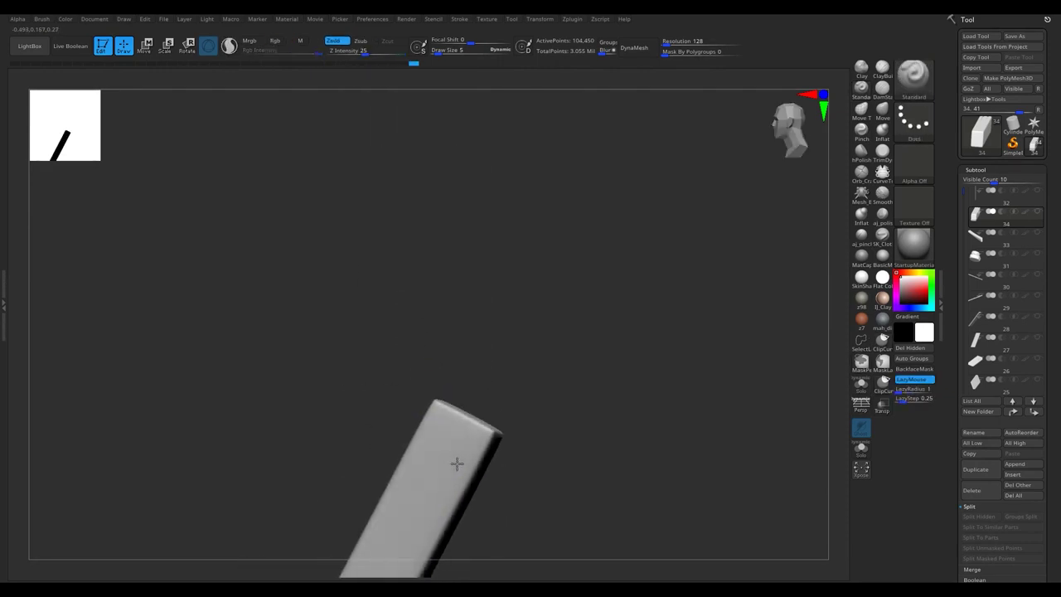
{"action": "mouse_move", "coordinate": [457, 391]}
{"action": "left_mouse_down"}
{"action": "mouse_move", "coordinate": [474, 407]}
{"action": "mouse_move", "coordinate": [462, 409]}
{"action": "mouse_move", "coordinate": [426, 296]}
{"action": "mouse_move", "coordinate": [450, 284]}
{"action": "mouse_move", "coordinate": [386, 223]}
{"action": "mouse_move", "coordinate": [423, 175]}
{"action": "left_mouse_up"}
{"action": "key", "text": "ctrl+shift"}
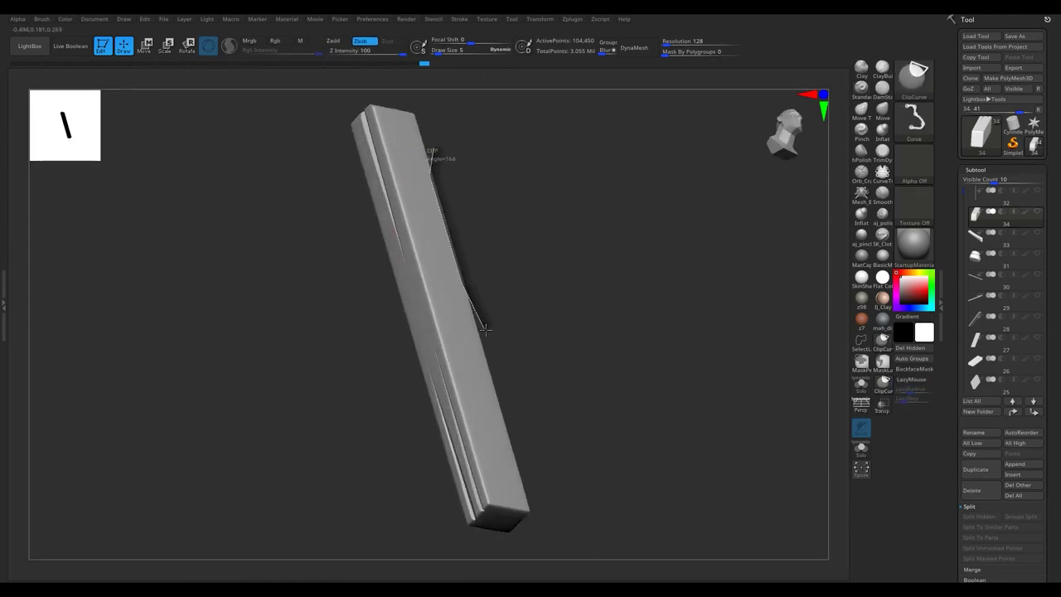
{"action": "mouse_move", "coordinate": [531, 504]}
{"action": "left_mouse_down"}
{"action": "mouse_move", "coordinate": [438, 387]}
{"action": "mouse_move", "coordinate": [426, 268]}
{"action": "mouse_move", "coordinate": [481, 360]}
{"action": "left_mouse_up"}
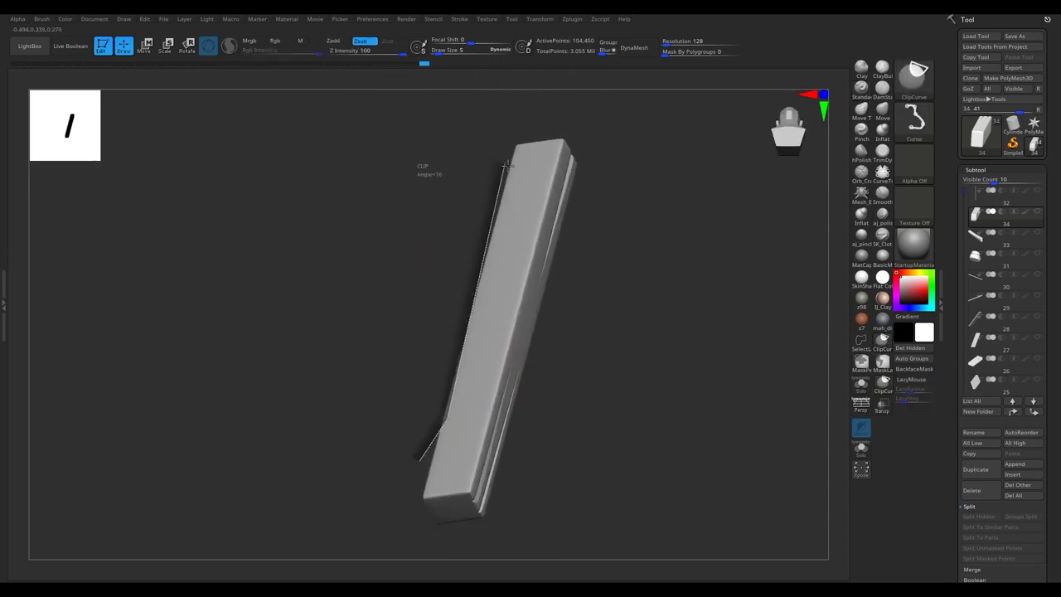
{"action": "left_click_drag", "start_coordinate": [503, 163], "coordinate": [509, 229]}
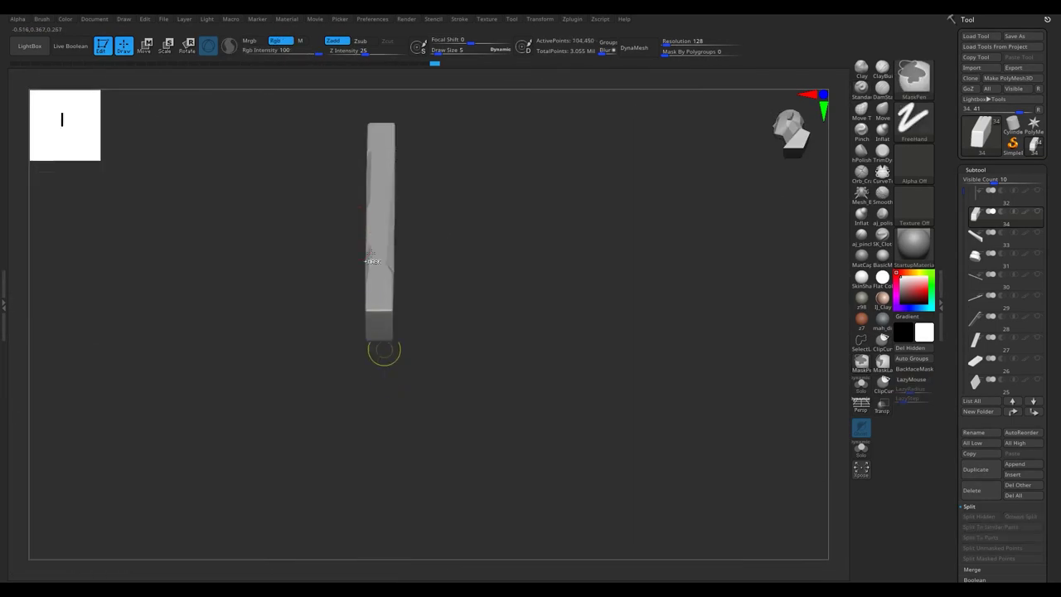
Chip a corner off the bar's end.
{"action": "key", "text": "ctrl+shift"}
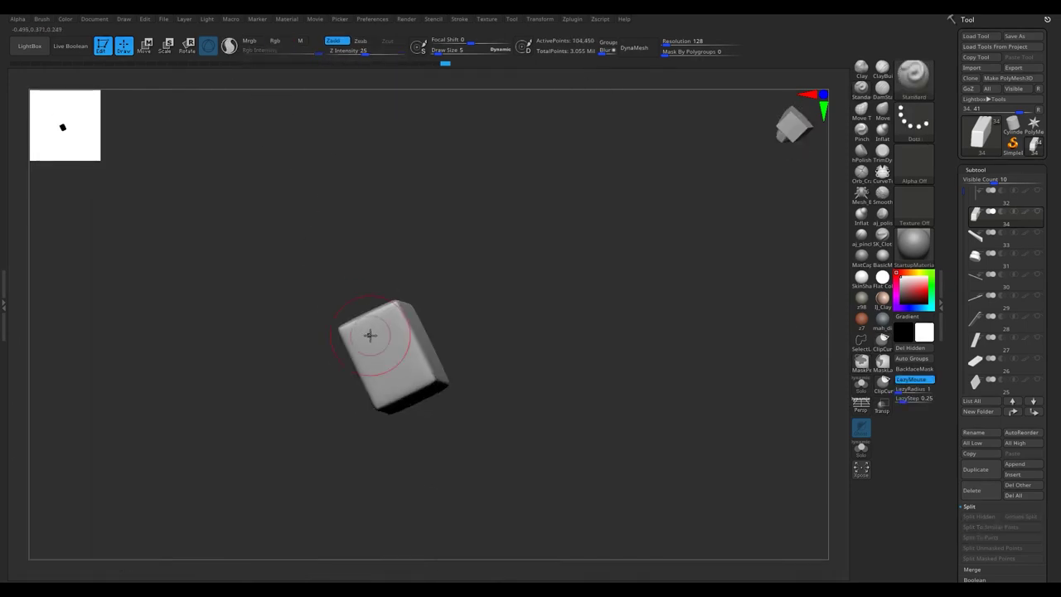
{"action": "key", "text": "ctrl+shift"}
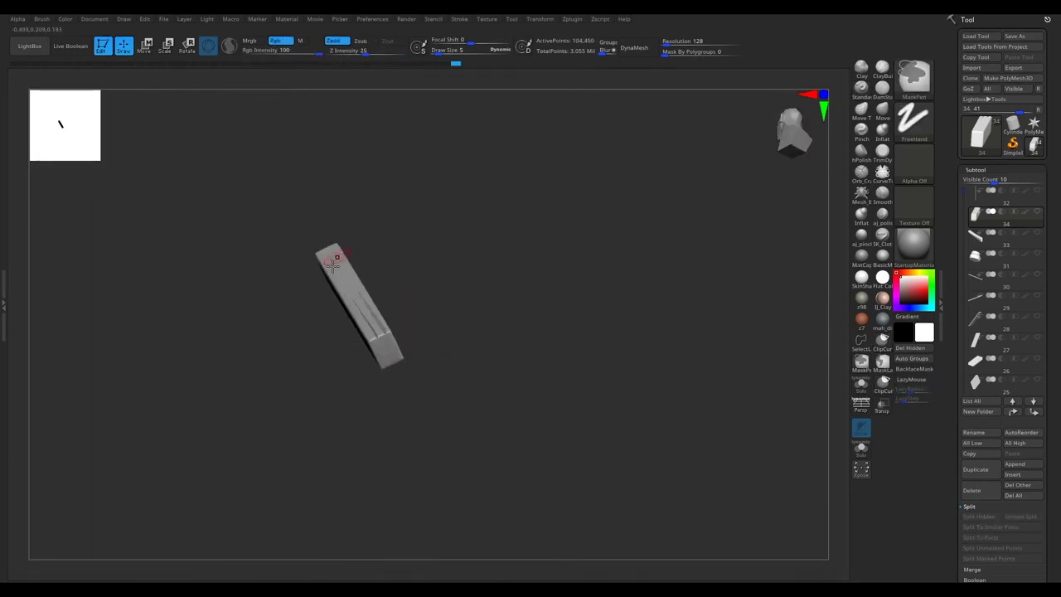
{"action": "key", "text": "ctrl+shift"}
{"action": "left_click", "coordinate": [340, 255]}
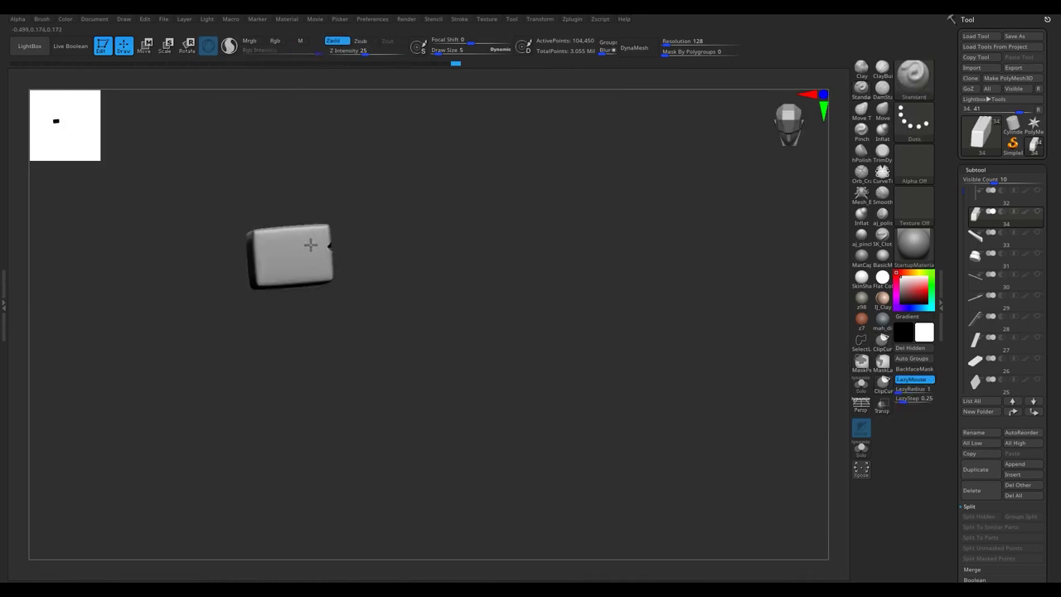
{"action": "key", "text": "ctrl+shift"}
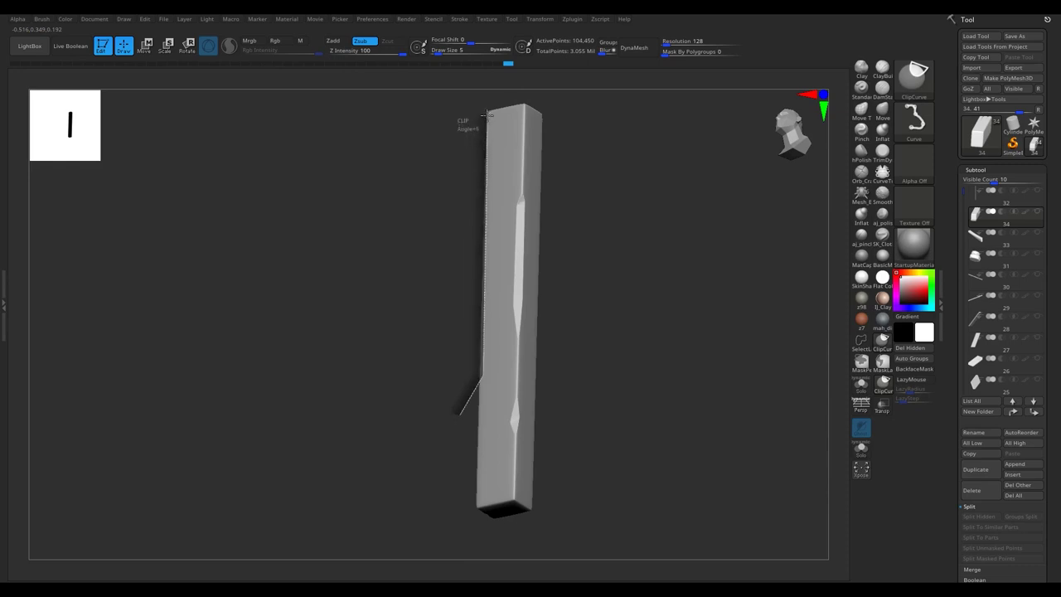
Slice chips along the long bar's side and review it from tilted angles.
{"action": "left_click_drag", "start_coordinate": [464, 208], "coordinate": [471, 354]}
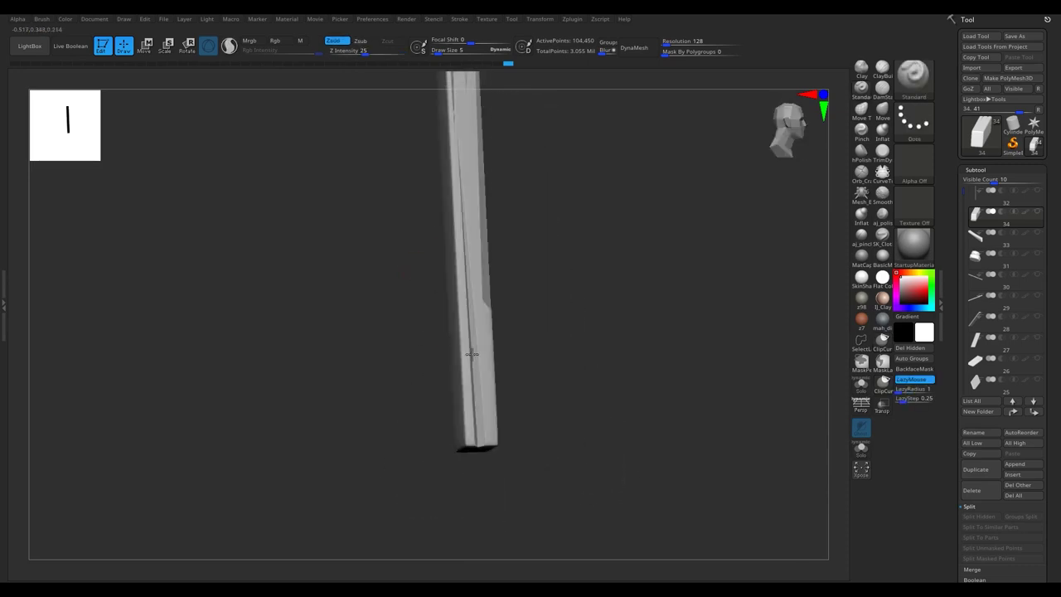
{"action": "left_click_drag", "start_coordinate": [466, 426], "coordinate": [413, 315]}
{"action": "left_click_drag", "start_coordinate": [364, 411], "coordinate": [386, 308], "text": "ctrl+shift"}
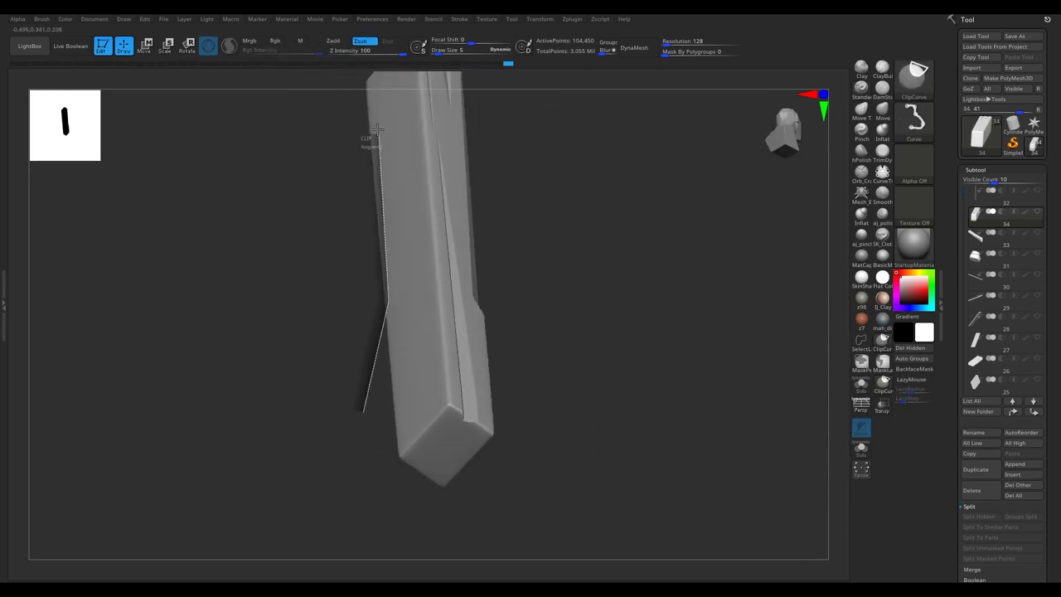
{"action": "mouse_move", "coordinate": [485, 285]}
{"action": "left_mouse_down"}
{"action": "mouse_move", "coordinate": [500, 190]}
{"action": "mouse_move", "coordinate": [436, 284]}
{"action": "mouse_move", "coordinate": [487, 241]}
{"action": "mouse_move", "coordinate": [505, 193]}
{"action": "left_mouse_up"}
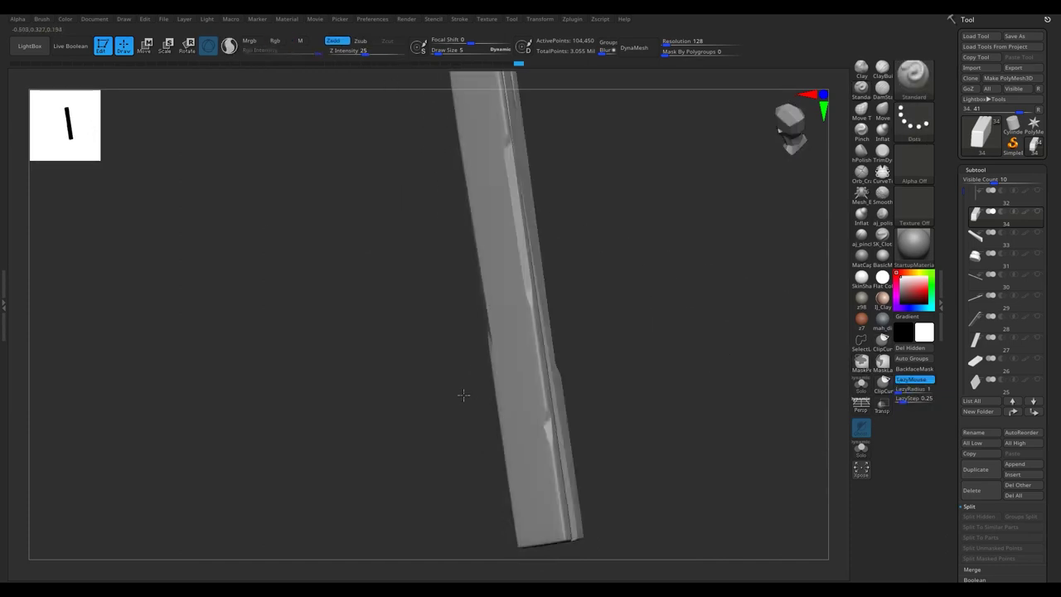
{"action": "mouse_move", "coordinate": [481, 315]}
{"action": "left_mouse_down", "text": "alt"}
{"action": "mouse_move", "coordinate": [530, 274]}
{"action": "mouse_move", "coordinate": [484, 175]}
{"action": "left_mouse_up", "text": "alt"}
{"action": "mouse_move", "coordinate": [542, 225]}
{"action": "left_mouse_down"}
{"action": "mouse_move", "coordinate": [525, 374]}
{"action": "mouse_move", "coordinate": [498, 357]}
{"action": "mouse_move", "coordinate": [381, 334]}
{"action": "mouse_move", "coordinate": [362, 356]}
{"action": "mouse_move", "coordinate": [356, 291]}
{"action": "left_mouse_up"}
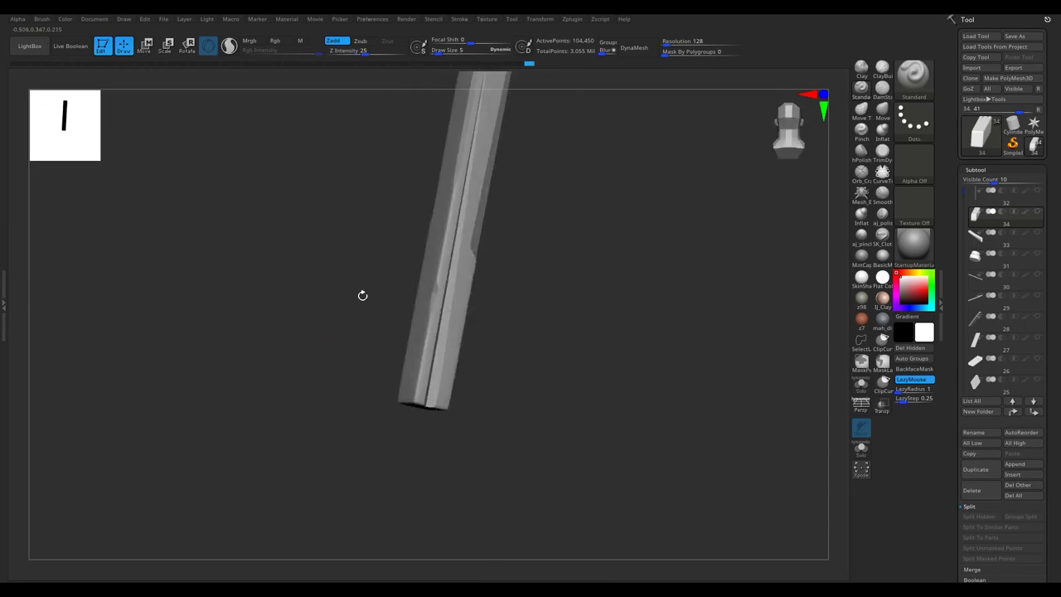
Bring the whole wheel back, isolate a single spoke, and chip its block corner.
{"action": "key", "text": "f"}
{"action": "mouse_move", "coordinate": [468, 332]}
{"action": "left_mouse_down", "text": "alt"}
{"action": "mouse_move", "coordinate": [467, 315]}
{"action": "mouse_move", "coordinate": [448, 367]}
{"action": "mouse_move", "coordinate": [481, 320]}
{"action": "left_mouse_up", "text": "alt"}
{"action": "left_click", "coordinate": [448, 367], "text": "ctrl+shift"}
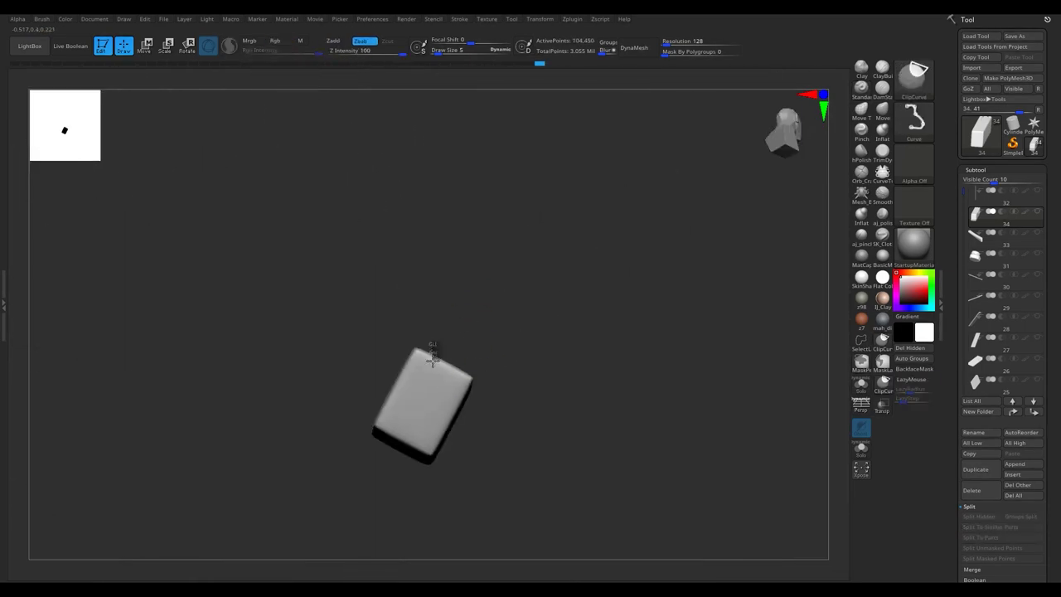
{"action": "left_click_drag", "start_coordinate": [390, 414], "coordinate": [383, 432]}
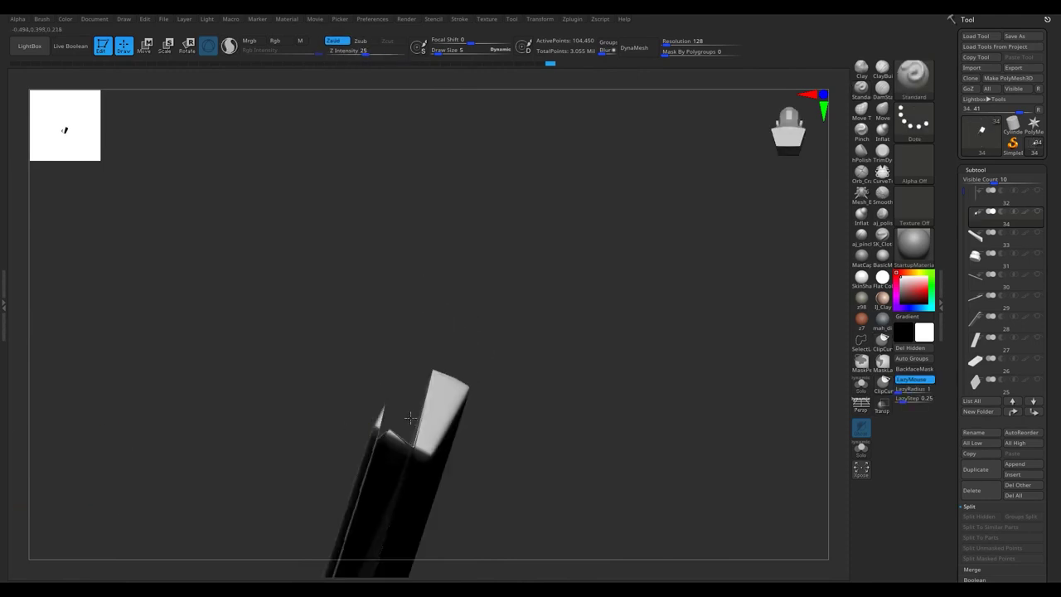
{"action": "mouse_move", "coordinate": [359, 455]}
{"action": "left_mouse_down", "text": "ctrl+shift"}
{"action": "mouse_move", "coordinate": [384, 425]}
{"action": "mouse_move", "coordinate": [399, 359]}
{"action": "left_mouse_up", "text": "ctrl+shift"}
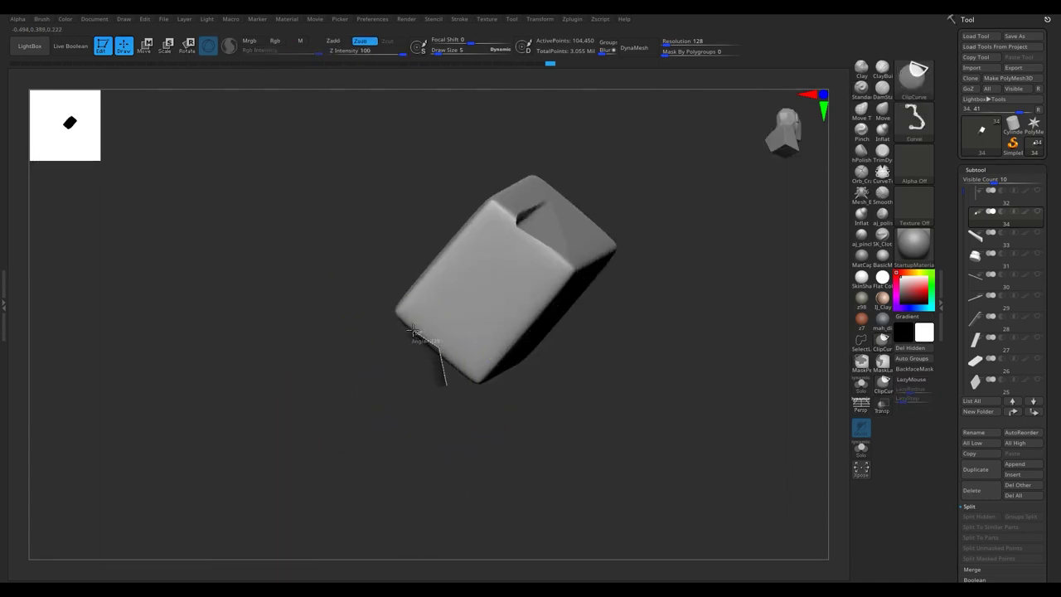
{"action": "mouse_move", "coordinate": [412, 331]}
{"action": "left_mouse_down"}
{"action": "mouse_move", "coordinate": [414, 420]}
{"action": "mouse_move", "coordinate": [446, 354]}
{"action": "mouse_move", "coordinate": [421, 256]}
{"action": "mouse_move", "coordinate": [365, 487]}
{"action": "mouse_move", "coordinate": [404, 421]}
{"action": "left_mouse_up"}
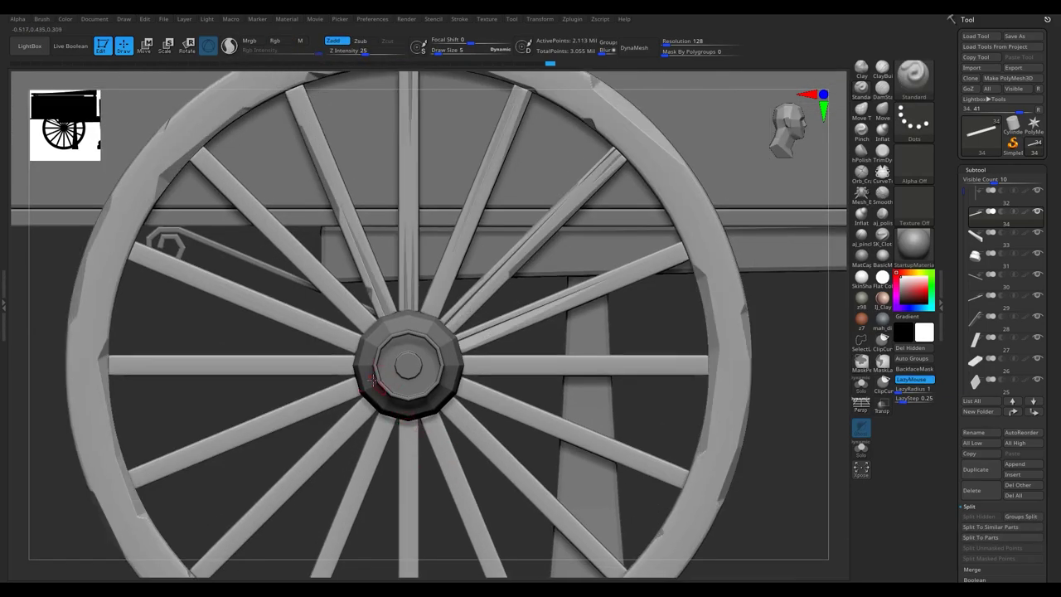
Hide the wheel so only the axle bar is visible, turned to show its end.
{"action": "left_click_drag", "start_coordinate": [375, 384], "coordinate": [429, 430]}
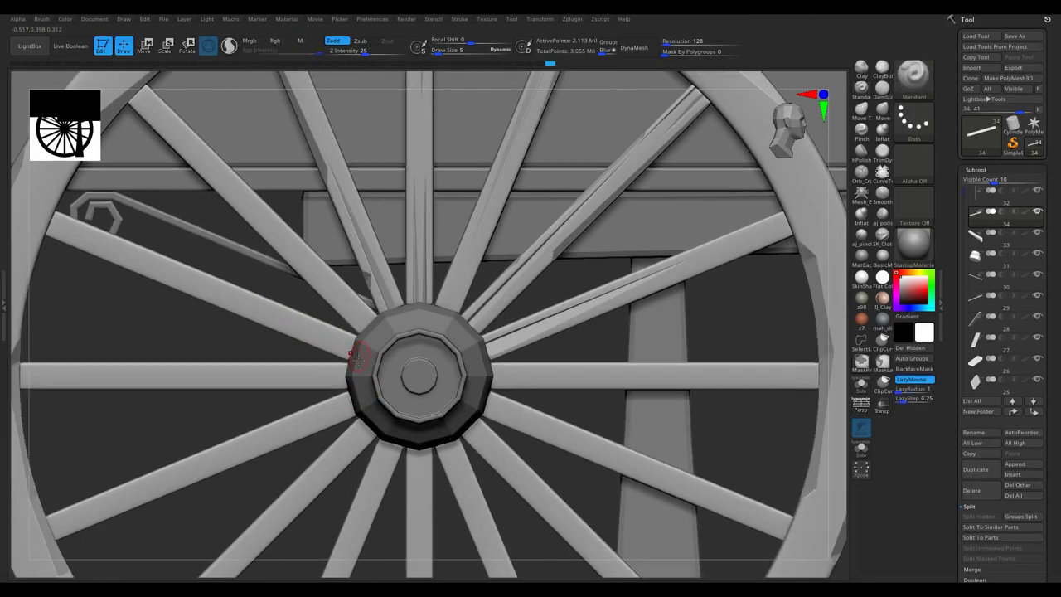
{"action": "left_click_drag", "start_coordinate": [346, 330], "coordinate": [398, 373]}
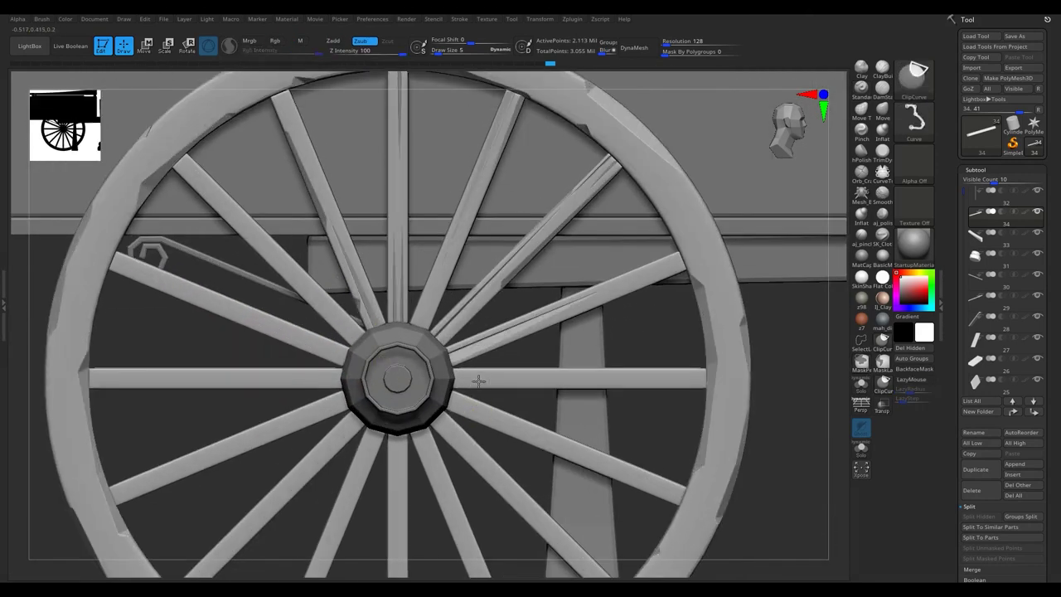
{"action": "left_click", "coordinate": [1037, 211]}
{"action": "left_click", "coordinate": [1037, 212], "text": "shift"}
{"action": "left_click_drag", "start_coordinate": [472, 367], "coordinate": [528, 404]}
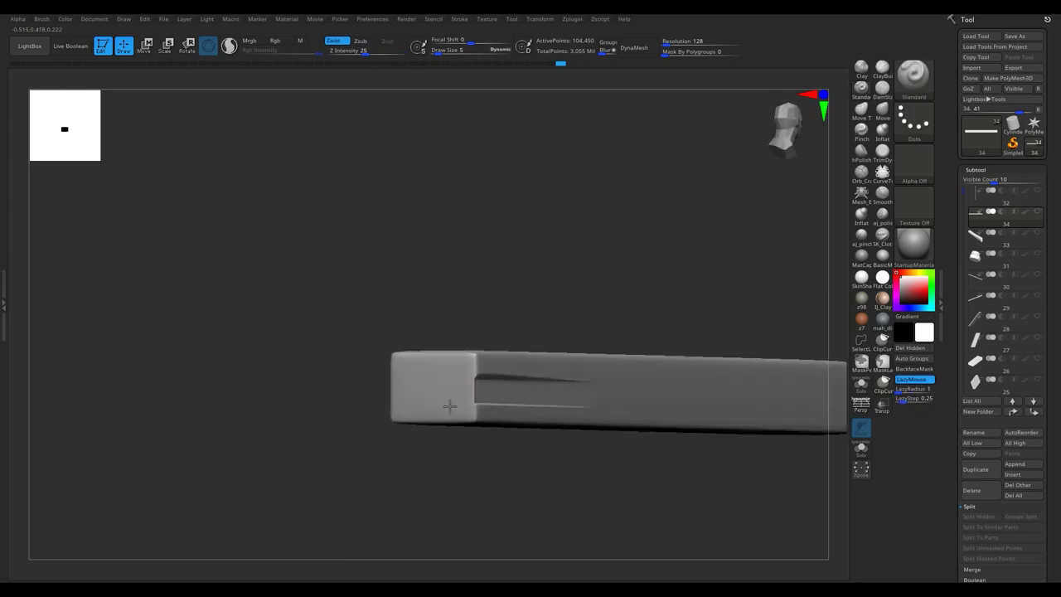
{"action": "left_click_drag", "start_coordinate": [475, 404], "coordinate": [469, 414]}
{"action": "mouse_move", "coordinate": [376, 335]}
{"action": "left_mouse_down"}
{"action": "mouse_move", "coordinate": [434, 362]}
{"action": "mouse_move", "coordinate": [423, 373]}
{"action": "left_mouse_up"}
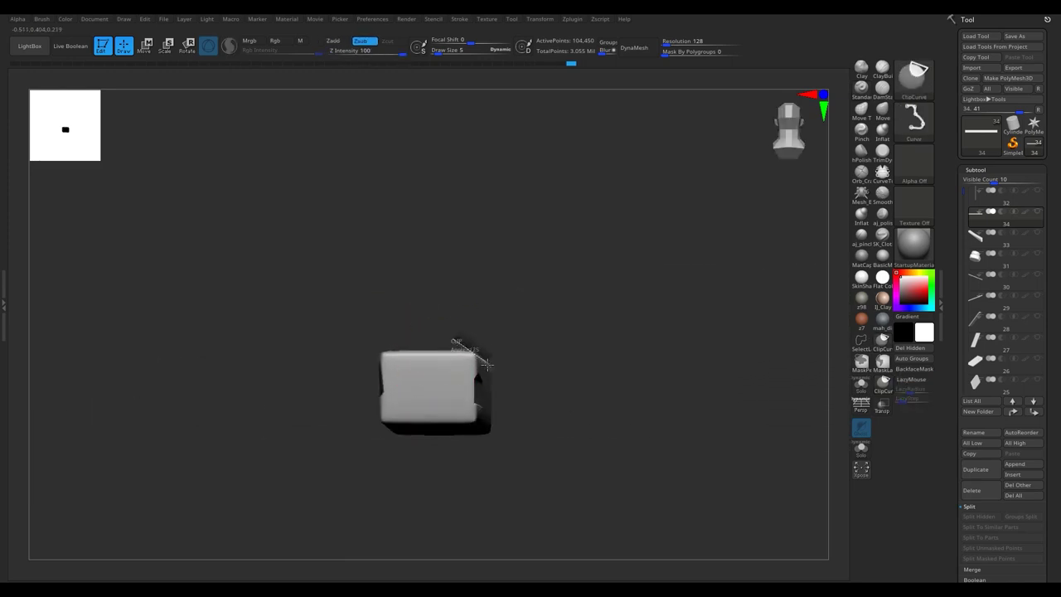
Clip chips off the axle bar's end corners.
{"action": "left_click_drag", "start_coordinate": [488, 365], "coordinate": [483, 370]}
{"action": "mouse_move", "coordinate": [388, 339]}
{"action": "left_mouse_down"}
{"action": "mouse_move", "coordinate": [398, 381]}
{"action": "mouse_move", "coordinate": [388, 412]}
{"action": "left_mouse_up"}
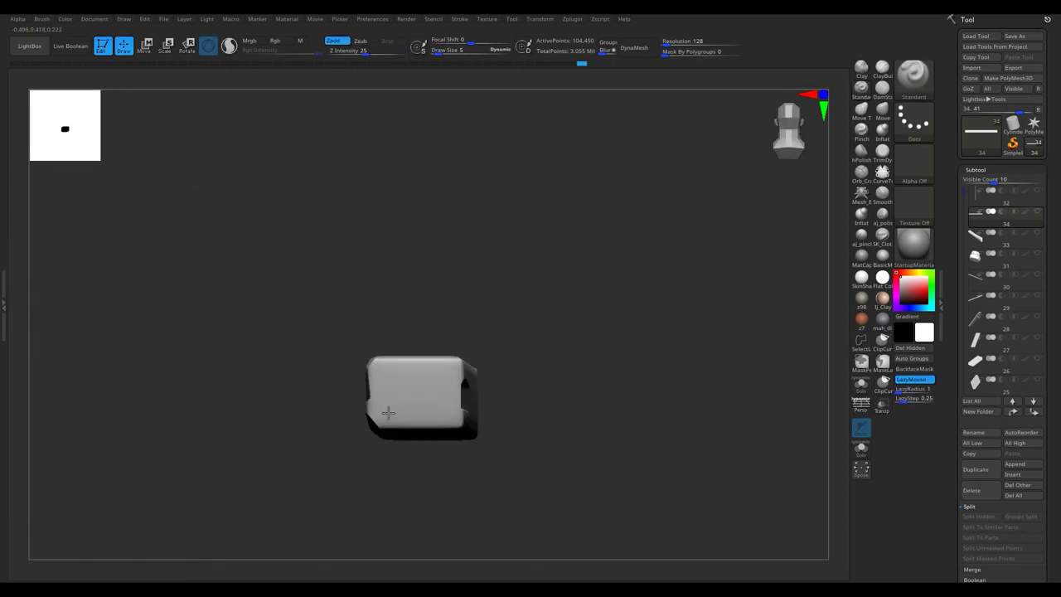
{"action": "left_click_drag", "start_coordinate": [464, 340], "coordinate": [466, 342]}
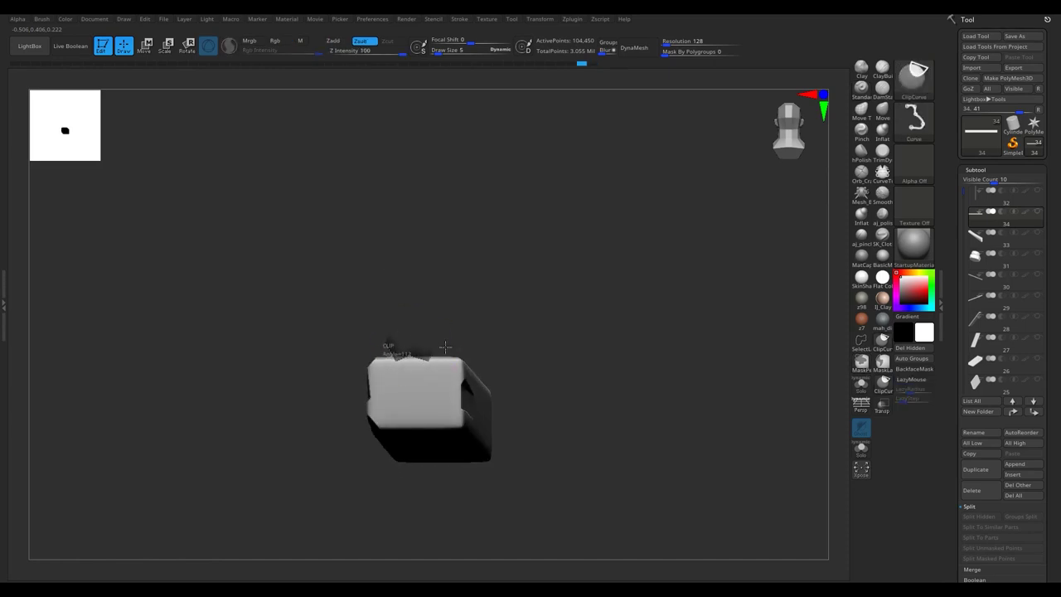
{"action": "mouse_move", "coordinate": [446, 407]}
{"action": "left_mouse_down"}
{"action": "mouse_move", "coordinate": [338, 243]}
{"action": "mouse_move", "coordinate": [352, 268]}
{"action": "mouse_move", "coordinate": [329, 304]}
{"action": "mouse_move", "coordinate": [405, 315]}
{"action": "mouse_move", "coordinate": [331, 294]}
{"action": "mouse_move", "coordinate": [352, 191]}
{"action": "left_mouse_up"}
{"action": "key", "text": "space"}
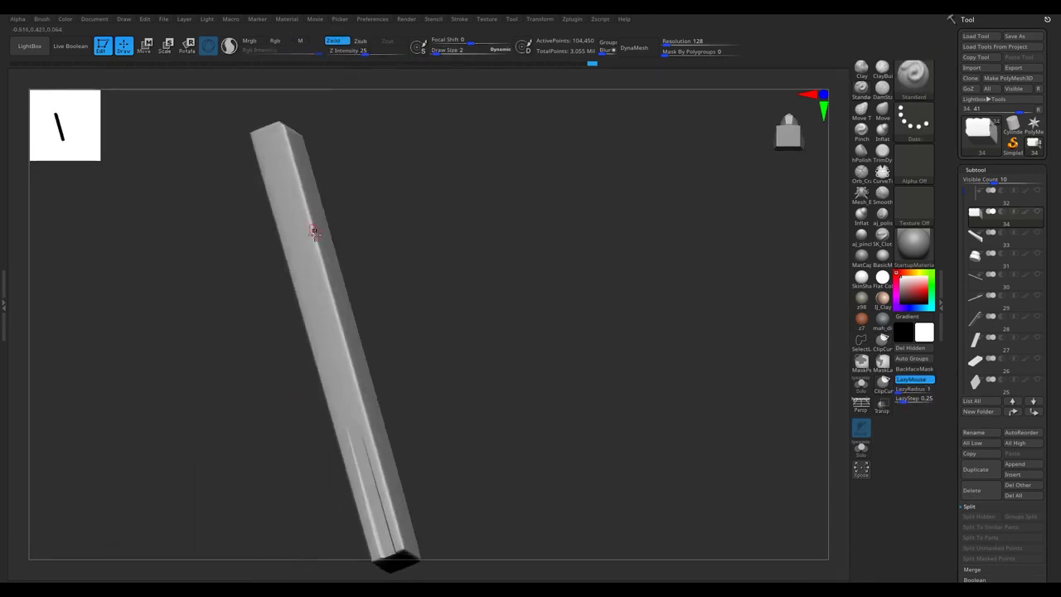
Cut ClipCurve chips along the beam's right edge.
{"action": "key", "text": "ctrl+shift"}
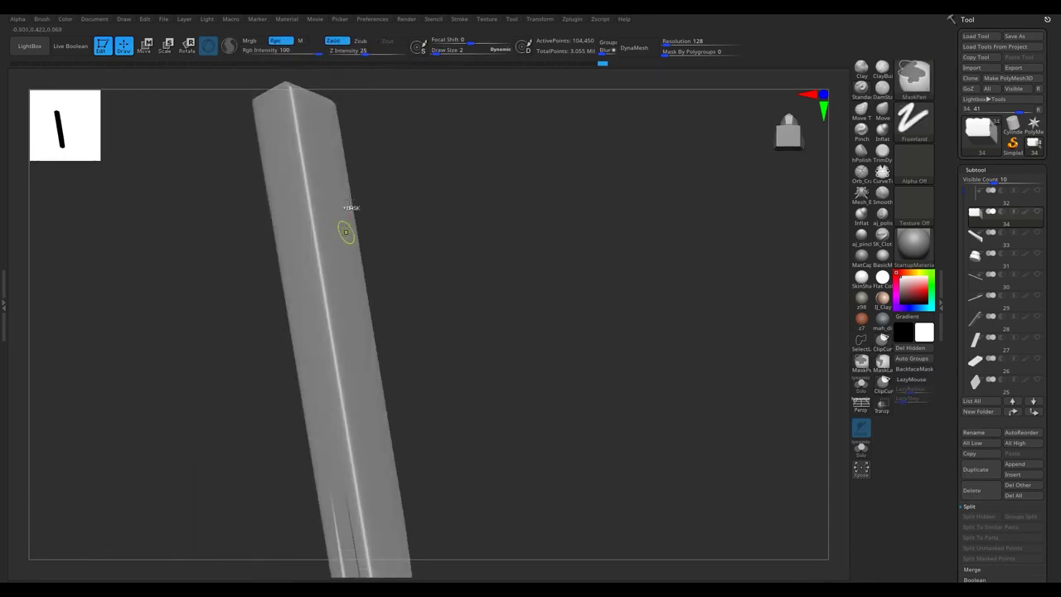
{"action": "left_click_drag", "start_coordinate": [359, 149], "coordinate": [374, 351], "text": "ctrl+shift"}
{"action": "left_click_drag", "start_coordinate": [312, 296], "coordinate": [358, 220]}
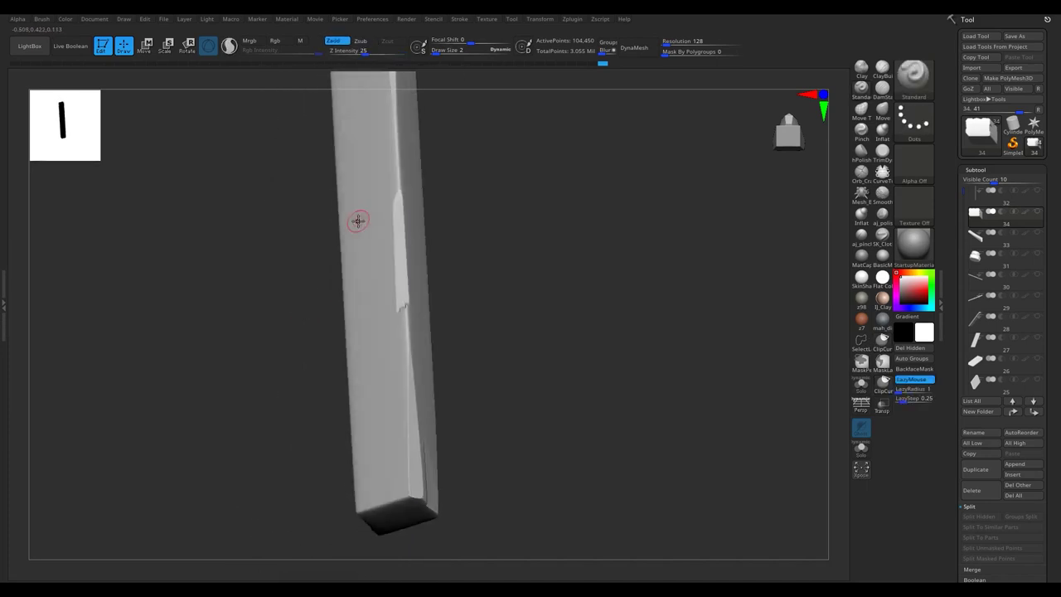
{"action": "left_click_drag", "start_coordinate": [321, 322], "coordinate": [343, 260], "text": "ctrl+shift"}
{"action": "mouse_move", "coordinate": [326, 94]}
{"action": "left_mouse_down"}
{"action": "mouse_move", "coordinate": [386, 150]}
{"action": "mouse_move", "coordinate": [348, 249]}
{"action": "mouse_move", "coordinate": [403, 163]}
{"action": "mouse_move", "coordinate": [395, 199]}
{"action": "left_mouse_up"}
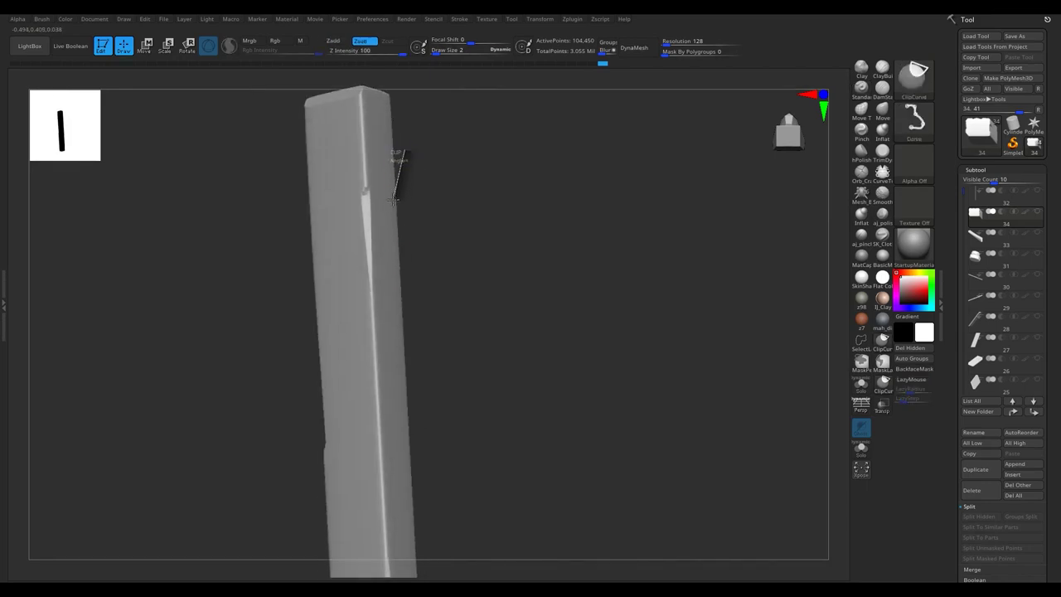
{"action": "left_click_drag", "start_coordinate": [407, 456], "coordinate": [407, 458], "text": "ctrl+shift"}
{"action": "left_click_drag", "start_coordinate": [465, 273], "coordinate": [378, 332]}
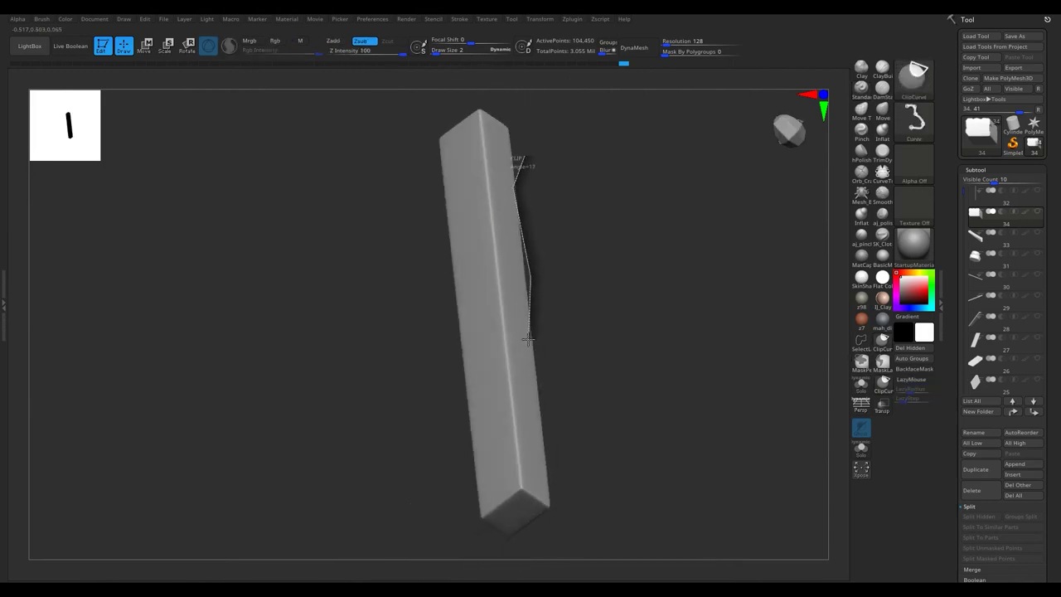
Notch more chips along the beam, including one near its end, then review them upright.
{"action": "left_click_drag", "start_coordinate": [567, 521], "coordinate": [489, 315]}
{"action": "left_click_drag", "start_coordinate": [473, 356], "coordinate": [508, 299], "text": "ctrl+shift"}
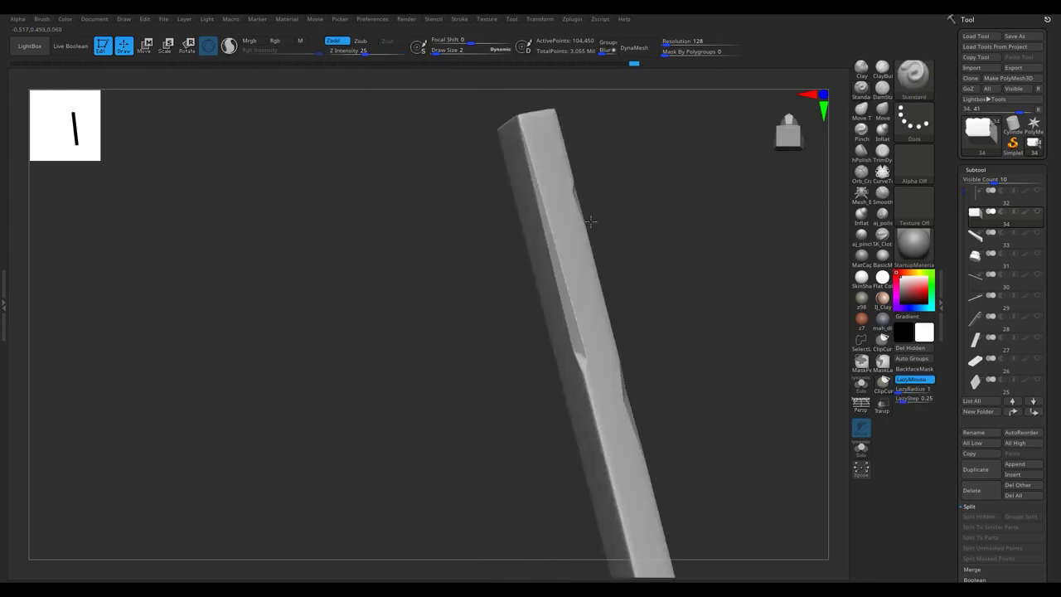
{"action": "mouse_move", "coordinate": [489, 394]}
{"action": "left_mouse_down"}
{"action": "mouse_move", "coordinate": [509, 328]}
{"action": "mouse_move", "coordinate": [448, 437]}
{"action": "left_mouse_up"}
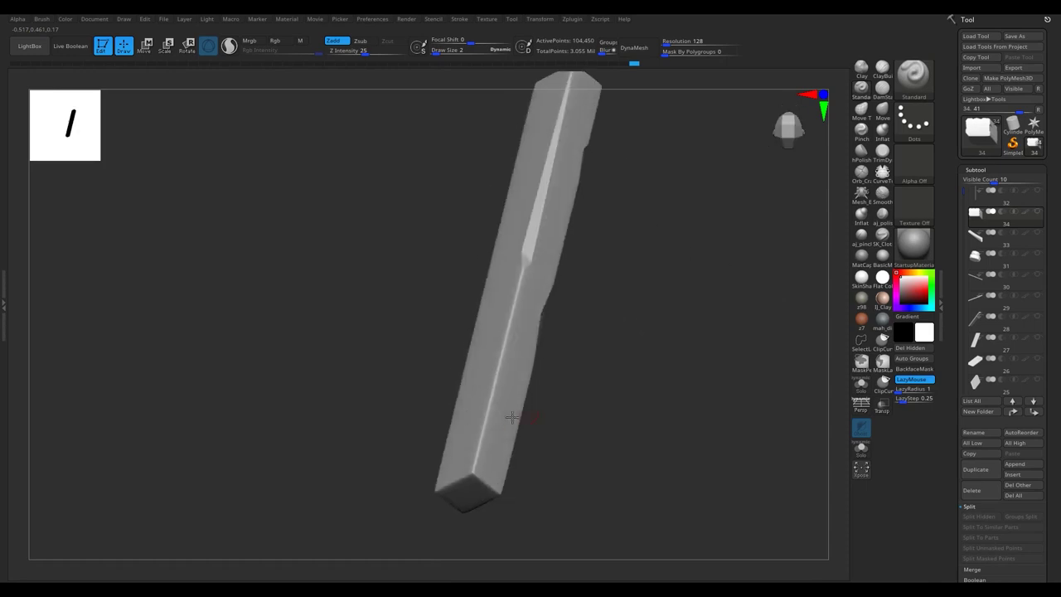
{"action": "mouse_move", "coordinate": [518, 137]}
{"action": "left_mouse_down", "text": "ctrl+shift"}
{"action": "mouse_move", "coordinate": [569, 344]}
{"action": "mouse_move", "coordinate": [513, 291]}
{"action": "mouse_move", "coordinate": [509, 273]}
{"action": "left_mouse_up", "text": "ctrl+shift"}
{"action": "left_click_drag", "start_coordinate": [472, 371], "coordinate": [495, 195], "text": "ctrl+shift"}
{"action": "mouse_move", "coordinate": [514, 303]}
{"action": "left_mouse_down"}
{"action": "mouse_move", "coordinate": [514, 362]}
{"action": "mouse_move", "coordinate": [577, 353]}
{"action": "mouse_move", "coordinate": [509, 270]}
{"action": "left_mouse_up"}
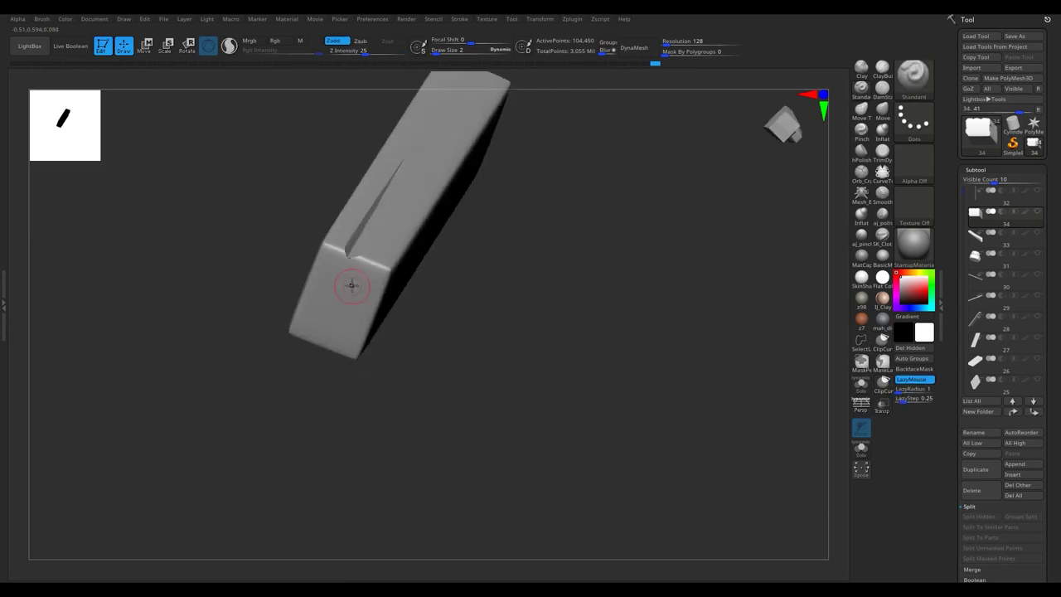
Chip notches into the beam's side edge and check the cuts upright.
{"action": "key", "text": "ctrl+shift"}
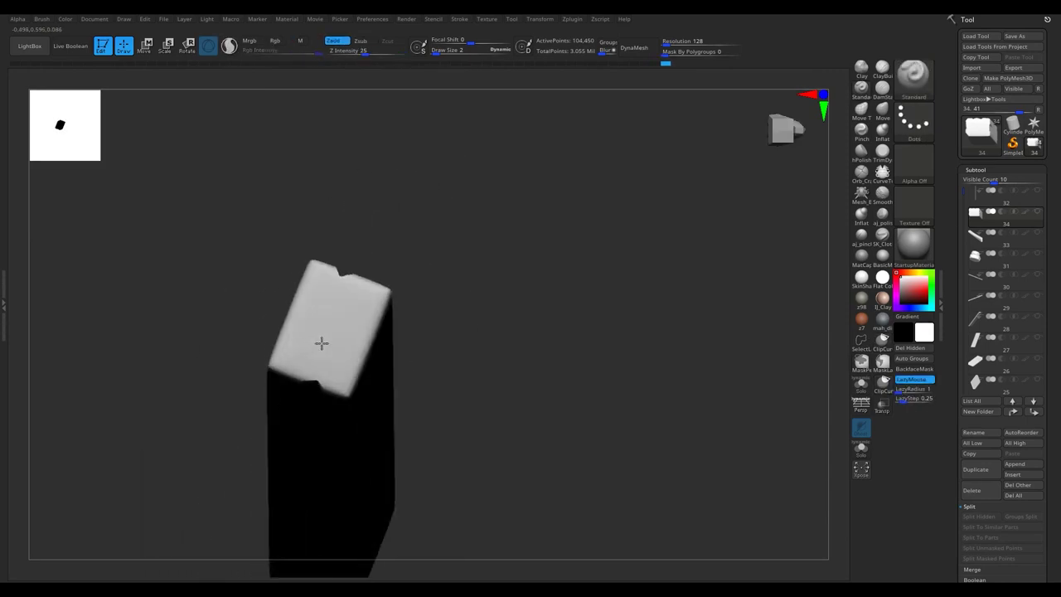
{"action": "right_click_drag", "start_coordinate": [318, 342], "coordinate": [340, 261]}
{"action": "mouse_move", "coordinate": [341, 348]}
{"action": "right_mouse_down"}
{"action": "mouse_move", "coordinate": [293, 301]}
{"action": "mouse_move", "coordinate": [311, 461]}
{"action": "mouse_move", "coordinate": [343, 326]}
{"action": "mouse_move", "coordinate": [351, 337]}
{"action": "right_mouse_up"}
{"action": "key", "text": "ctrl+shift"}
{"action": "left_click_drag", "start_coordinate": [336, 207], "coordinate": [301, 199]}
{"action": "mouse_move", "coordinate": [300, 199]}
{"action": "right_mouse_down"}
{"action": "mouse_move", "coordinate": [395, 304]}
{"action": "mouse_move", "coordinate": [386, 330]}
{"action": "mouse_move", "coordinate": [457, 291]}
{"action": "mouse_move", "coordinate": [440, 308]}
{"action": "right_mouse_up"}
{"action": "key", "text": "f"}
{"action": "left_click_drag", "start_coordinate": [450, 246], "coordinate": [446, 288], "text": "ctrl+shift"}
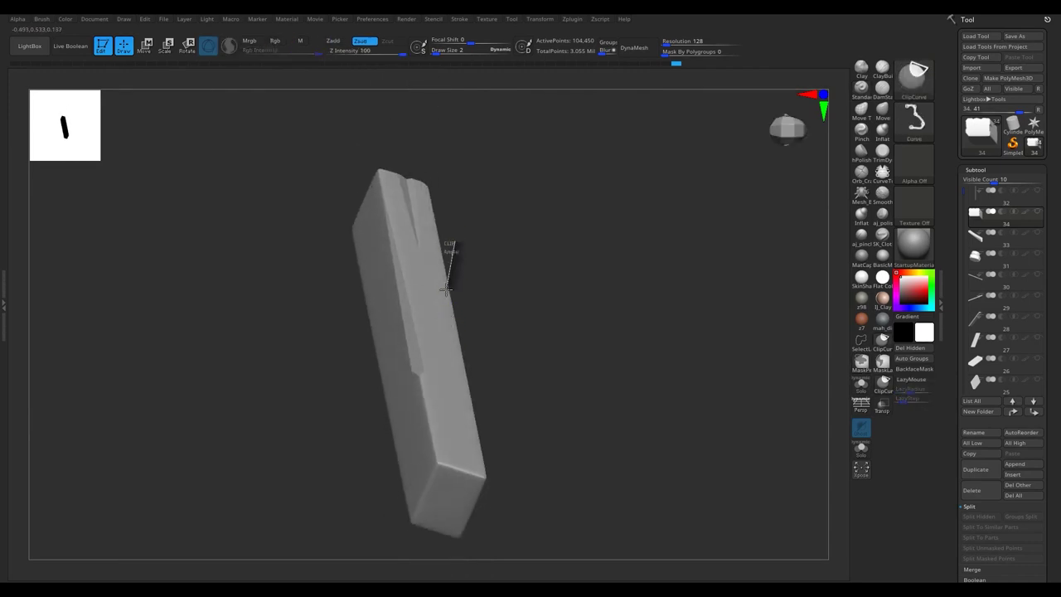
{"action": "left_click_drag", "start_coordinate": [475, 398], "coordinate": [474, 412], "text": "ctrl+shift"}
{"action": "mouse_move", "coordinate": [474, 412]}
{"action": "right_mouse_down"}
{"action": "mouse_move", "coordinate": [426, 332]}
{"action": "mouse_move", "coordinate": [445, 342]}
{"action": "mouse_move", "coordinate": [443, 398]}
{"action": "mouse_move", "coordinate": [473, 149]}
{"action": "right_mouse_up"}
Cut more chips near the beam's top and along its angled edge.
{"action": "left_click_drag", "start_coordinate": [489, 178], "coordinate": [483, 220], "text": "ctrl+shift"}
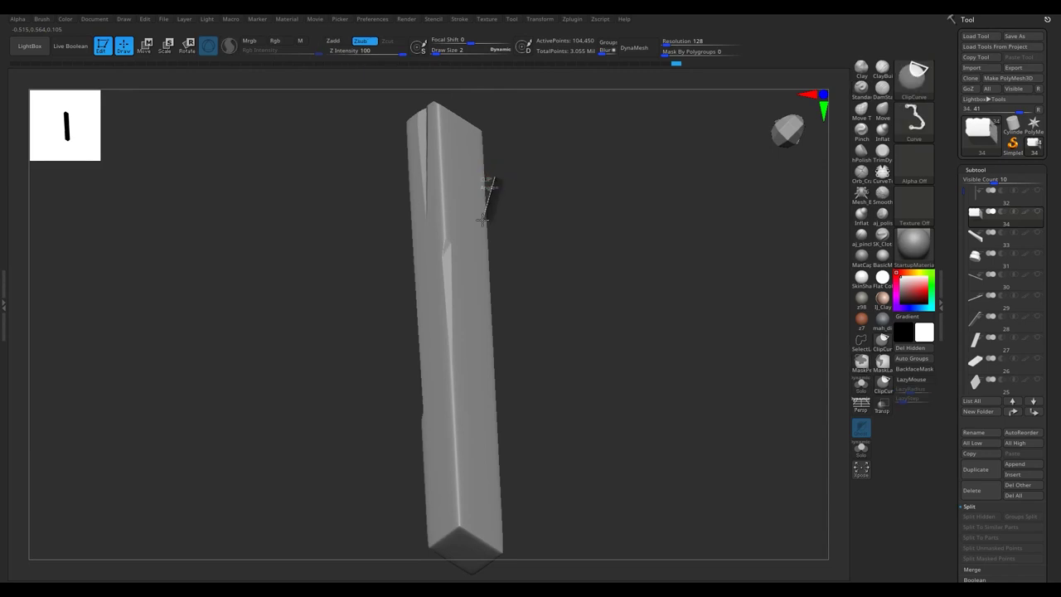
{"action": "left_click_drag", "start_coordinate": [494, 447], "coordinate": [502, 531], "text": "ctrl+shift"}
{"action": "mouse_move", "coordinate": [502, 531]}
{"action": "right_mouse_down"}
{"action": "mouse_move", "coordinate": [509, 291]}
{"action": "mouse_move", "coordinate": [537, 266]}
{"action": "mouse_move", "coordinate": [550, 331]}
{"action": "mouse_move", "coordinate": [539, 182]}
{"action": "mouse_move", "coordinate": [462, 185]}
{"action": "mouse_move", "coordinate": [494, 169]}
{"action": "mouse_move", "coordinate": [467, 194]}
{"action": "right_mouse_up"}
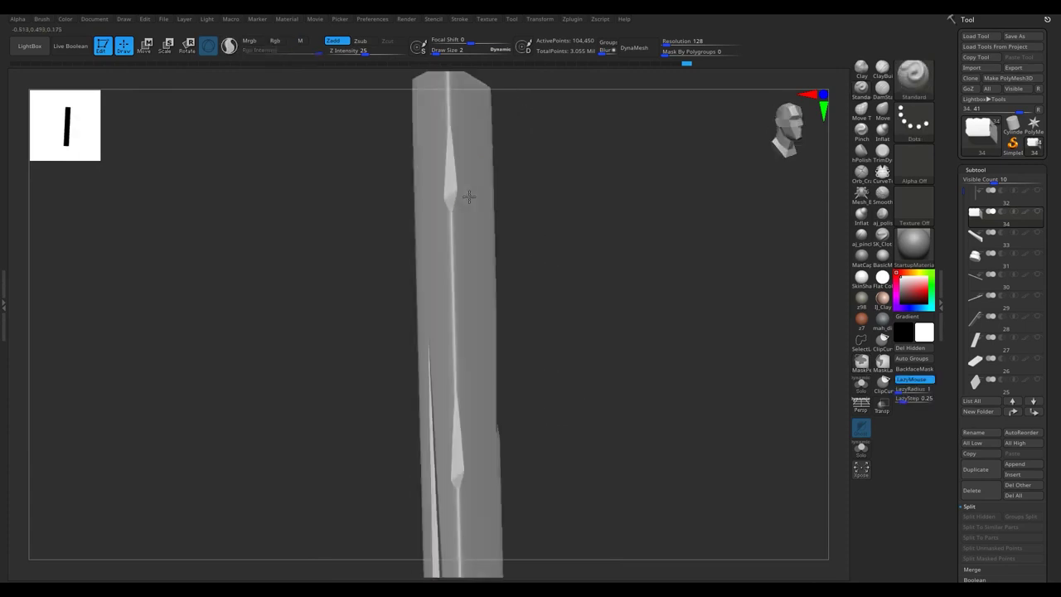
{"action": "left_click_drag", "start_coordinate": [418, 133], "coordinate": [419, 134], "text": "ctrl+shift"}
{"action": "mouse_move", "coordinate": [419, 135]}
{"action": "right_mouse_down"}
{"action": "mouse_move", "coordinate": [493, 154]}
{"action": "mouse_move", "coordinate": [407, 196]}
{"action": "mouse_move", "coordinate": [473, 218]}
{"action": "mouse_move", "coordinate": [394, 107]}
{"action": "mouse_move", "coordinate": [398, 230]}
{"action": "mouse_move", "coordinate": [441, 277]}
{"action": "right_mouse_up"}
{"action": "left_click_drag", "start_coordinate": [399, 329], "coordinate": [421, 296], "text": "ctrl+shift"}
{"action": "left_click_drag", "start_coordinate": [439, 128], "coordinate": [474, 171], "text": "ctrl+shift"}
{"action": "mouse_move", "coordinate": [473, 171]}
{"action": "right_mouse_down"}
{"action": "mouse_move", "coordinate": [457, 272]}
{"action": "mouse_move", "coordinate": [448, 273]}
{"action": "mouse_move", "coordinate": [494, 334]}
{"action": "mouse_move", "coordinate": [465, 348]}
{"action": "mouse_move", "coordinate": [374, 356]}
{"action": "mouse_move", "coordinate": [514, 406]}
{"action": "mouse_move", "coordinate": [467, 332]}
{"action": "mouse_move", "coordinate": [438, 104]}
{"action": "right_mouse_up"}
Solo a single spoke from the wheel and orbit it to show its long side.
{"action": "left_click", "coordinate": [467, 332], "text": "ctrl+shift"}
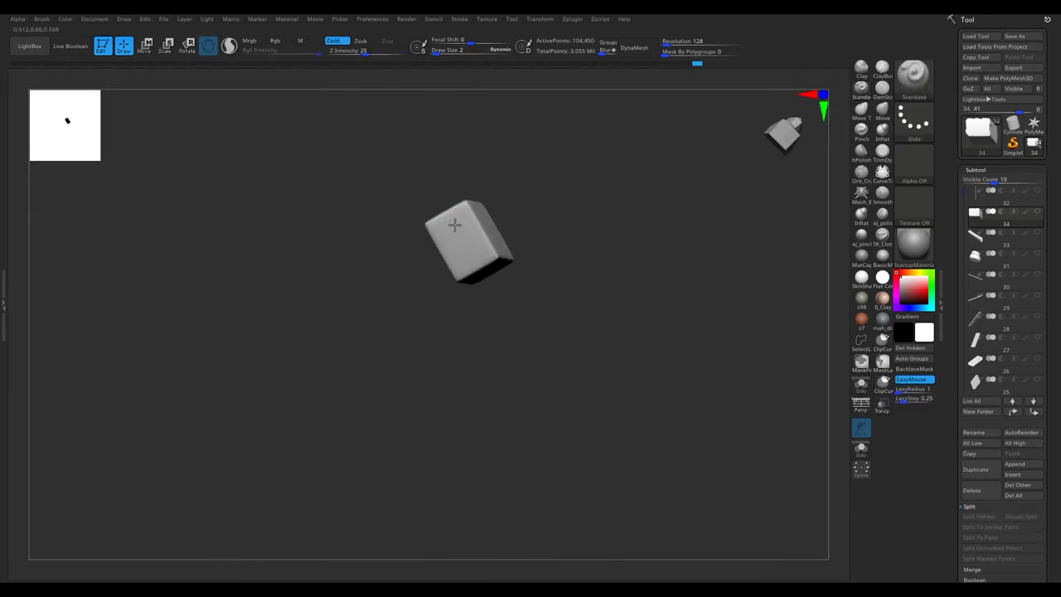
{"action": "key", "text": "ctrl+shift"}
{"action": "mouse_move", "coordinate": [457, 222]}
{"action": "right_mouse_down"}
{"action": "mouse_move", "coordinate": [426, 215]}
{"action": "mouse_move", "coordinate": [494, 243]}
{"action": "right_mouse_up"}
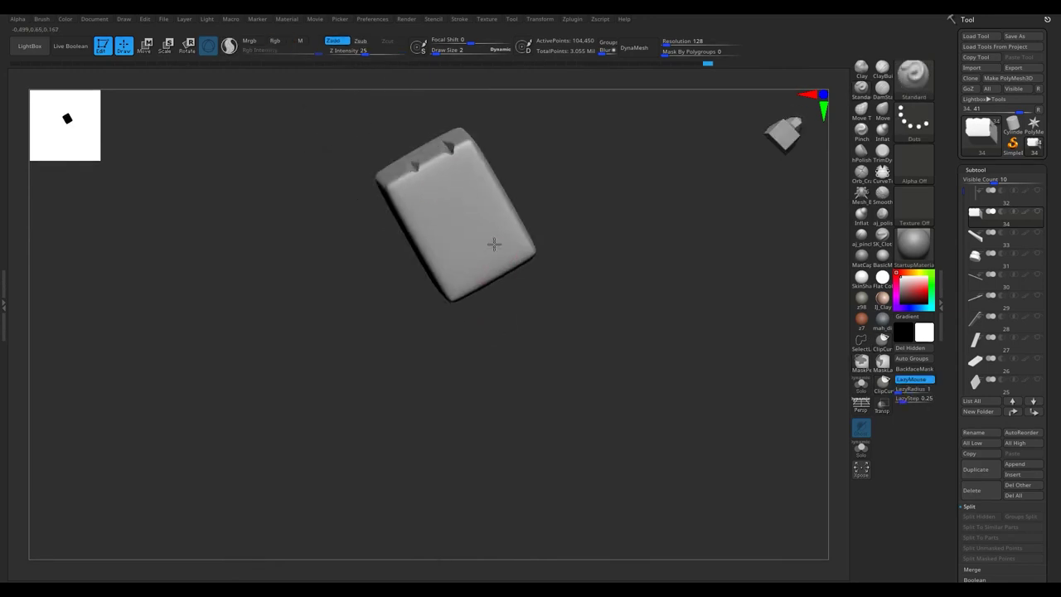
{"action": "key", "text": "ctrl+shift"}
{"action": "mouse_move", "coordinate": [469, 286]}
{"action": "right_mouse_down"}
{"action": "mouse_move", "coordinate": [492, 311]}
{"action": "mouse_move", "coordinate": [444, 485]}
{"action": "right_mouse_up"}
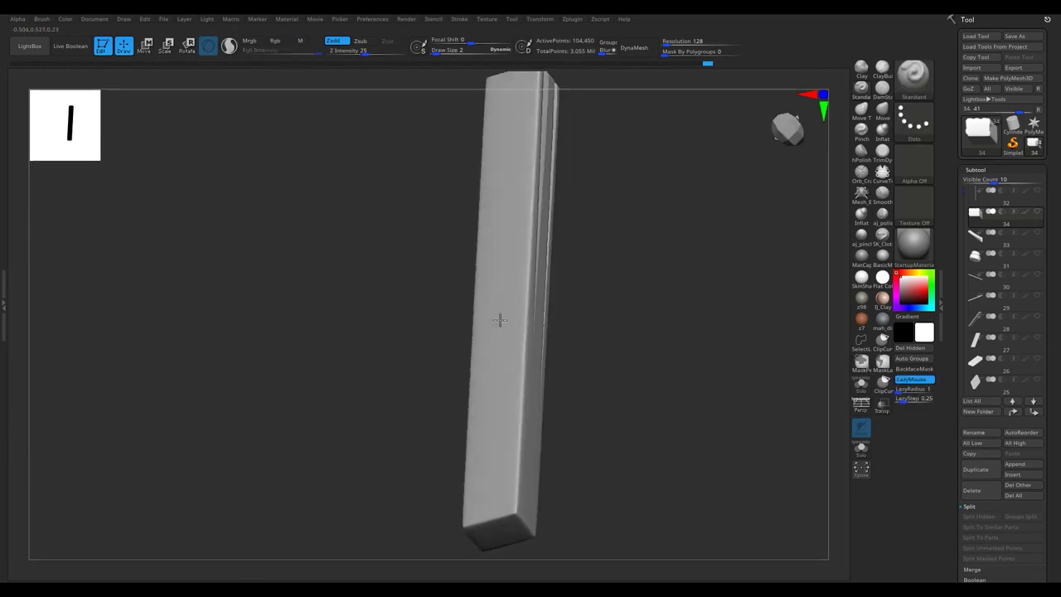
Cut chipped ClipCurve notches along the wheel spoke's long edges from several angles.
{"action": "left_click_drag", "start_coordinate": [444, 485], "coordinate": [465, 448], "text": "ctrl+shift"}
{"action": "left_click_drag", "start_coordinate": [481, 202], "coordinate": [497, 218], "text": "ctrl+shift"}
{"action": "mouse_move", "coordinate": [497, 218]}
{"action": "right_mouse_down"}
{"action": "mouse_move", "coordinate": [519, 306]}
{"action": "mouse_move", "coordinate": [535, 227]}
{"action": "mouse_move", "coordinate": [539, 403]}
{"action": "mouse_move", "coordinate": [444, 487]}
{"action": "right_mouse_up"}
{"action": "left_click_drag", "start_coordinate": [444, 487], "coordinate": [462, 466], "text": "ctrl+shift"}
{"action": "left_click_drag", "start_coordinate": [514, 228], "coordinate": [526, 149], "text": "ctrl+shift"}
{"action": "mouse_move", "coordinate": [526, 150]}
{"action": "right_mouse_down"}
{"action": "mouse_move", "coordinate": [545, 202]}
{"action": "mouse_move", "coordinate": [429, 271]}
{"action": "mouse_move", "coordinate": [407, 327]}
{"action": "mouse_move", "coordinate": [386, 504]}
{"action": "right_mouse_up"}
{"action": "left_click_drag", "start_coordinate": [386, 504], "coordinate": [398, 479], "text": "ctrl+shift"}
{"action": "left_click_drag", "start_coordinate": [396, 203], "coordinate": [405, 238], "text": "ctrl+shift"}
{"action": "mouse_move", "coordinate": [404, 237]}
{"action": "right_mouse_down"}
{"action": "mouse_move", "coordinate": [425, 257]}
{"action": "mouse_move", "coordinate": [480, 142]}
{"action": "right_mouse_up"}
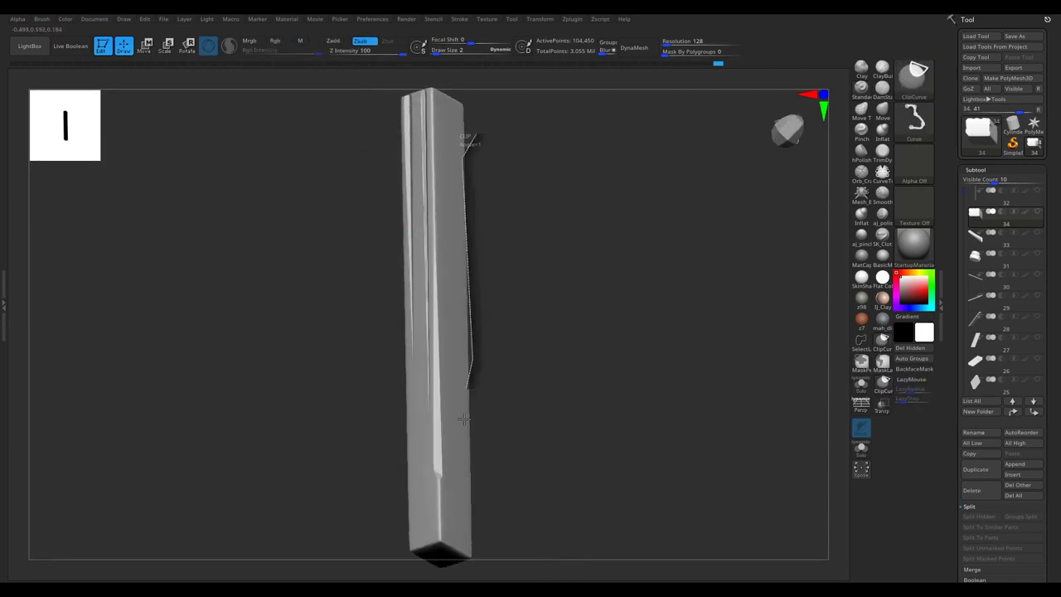
{"action": "mouse_move", "coordinate": [470, 533]}
{"action": "left_mouse_down", "text": "ctrl+shift"}
{"action": "mouse_move", "coordinate": [461, 219]}
{"action": "mouse_move", "coordinate": [503, 189]}
{"action": "left_mouse_up", "text": "ctrl+shift"}
Clip one more chip off the spoke's edge and view its end, then frame the whole cart again.
{"action": "key", "text": "ctrl+shift"}
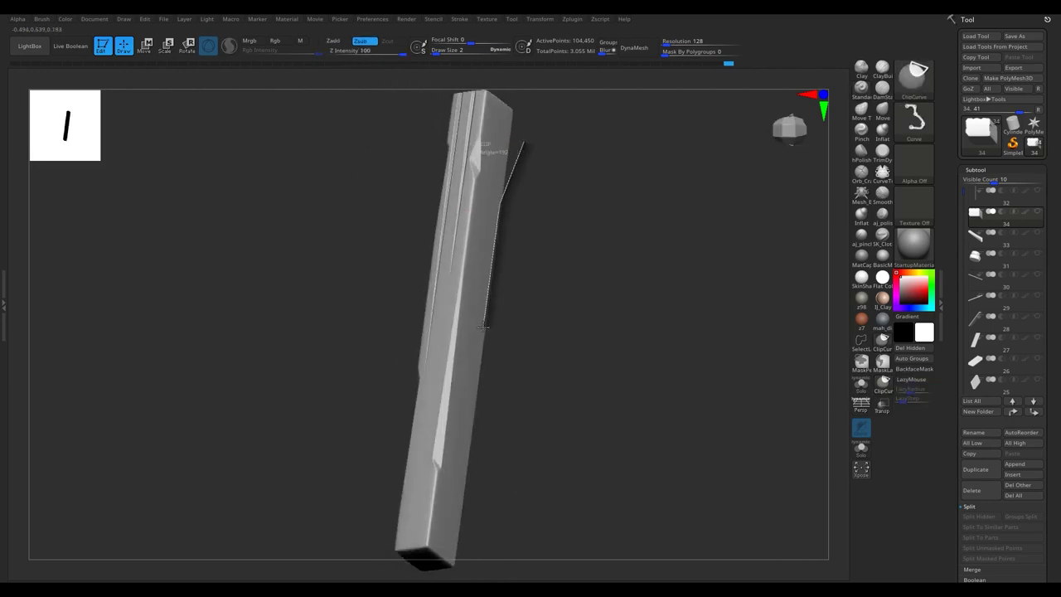
{"action": "left_click_drag", "start_coordinate": [475, 402], "coordinate": [521, 230], "text": "ctrl+shift"}
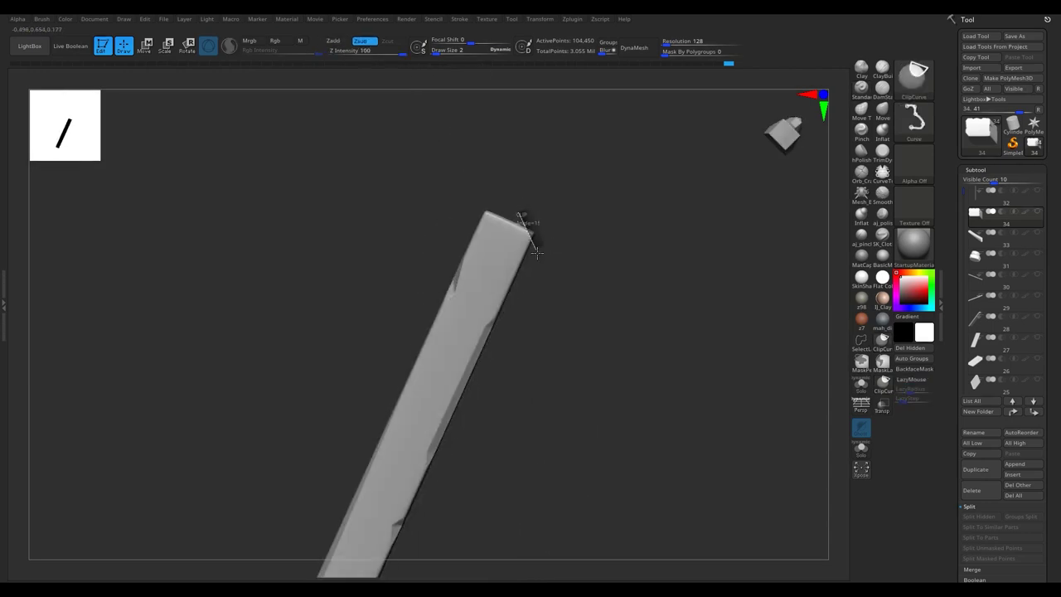
{"action": "mouse_move", "coordinate": [535, 248]}
{"action": "left_mouse_down"}
{"action": "mouse_move", "coordinate": [478, 320]}
{"action": "mouse_move", "coordinate": [350, 384]}
{"action": "left_mouse_up"}
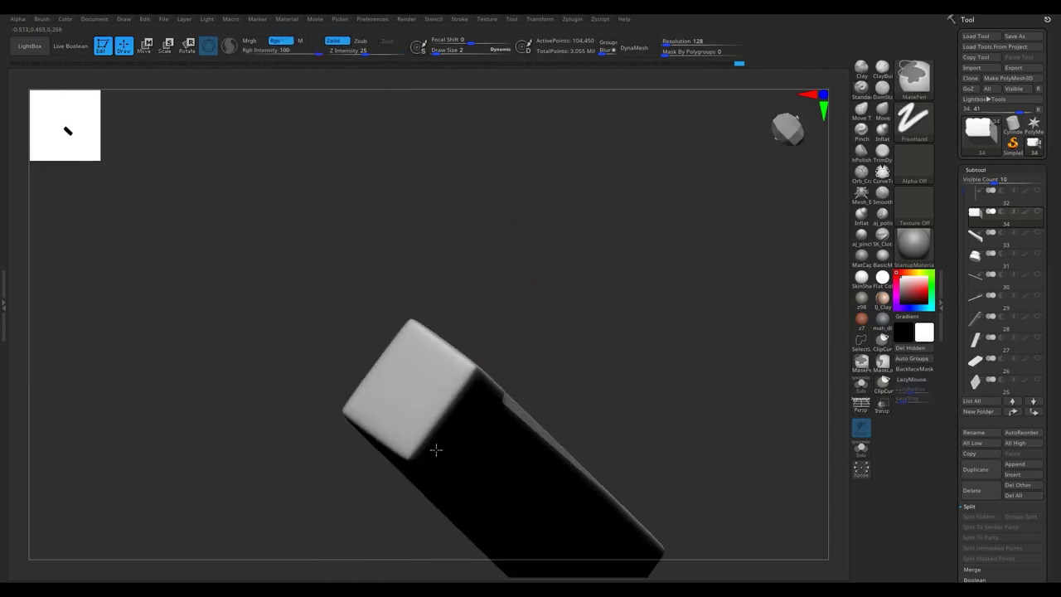
{"action": "mouse_move", "coordinate": [409, 321]}
{"action": "left_mouse_down"}
{"action": "mouse_move", "coordinate": [407, 355]}
{"action": "mouse_move", "coordinate": [414, 351]}
{"action": "mouse_move", "coordinate": [376, 329]}
{"action": "mouse_move", "coordinate": [392, 217]}
{"action": "mouse_move", "coordinate": [374, 279]}
{"action": "left_mouse_up"}
{"action": "key", "text": "f"}
{"action": "mouse_move", "coordinate": [367, 238]}
{"action": "left_mouse_down"}
{"action": "mouse_move", "coordinate": [359, 312]}
{"action": "mouse_move", "coordinate": [420, 403]}
{"action": "mouse_move", "coordinate": [358, 470]}
{"action": "left_mouse_up"}
Isolate the tapered bar with Solo and subdivide it with Divide in Tool > Geometry.
{"action": "key", "text": "f"}
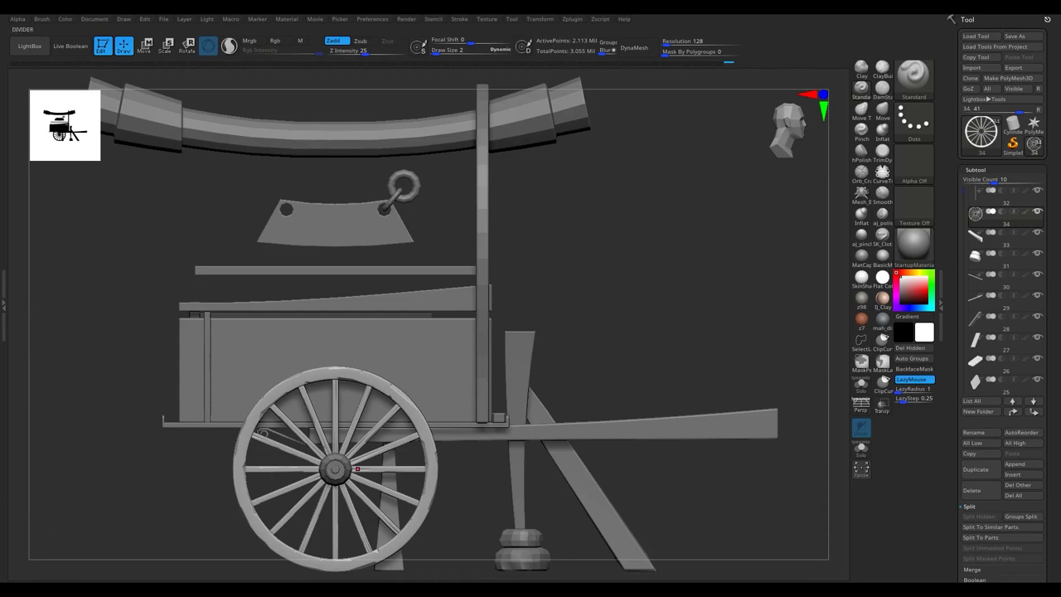
{"action": "left_click", "coordinate": [343, 325], "text": "alt"}
{"action": "left_click_drag", "start_coordinate": [343, 324], "coordinate": [355, 304]}
{"action": "scroll", "coordinate": [978, 365], "scroll_direction": "down", "scroll_amount": 5}
{"action": "left_click", "coordinate": [979, 365]}
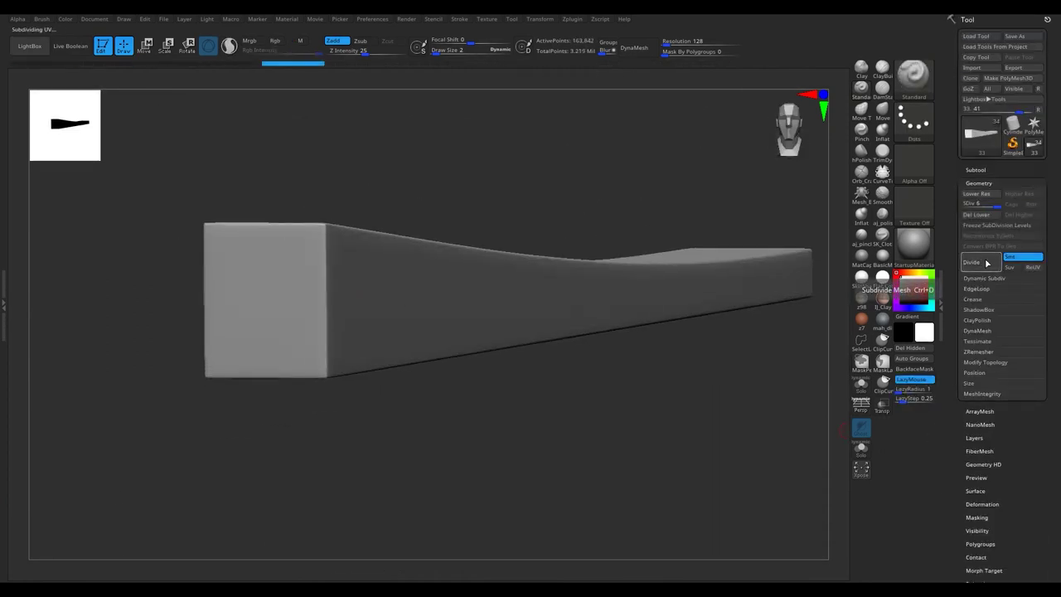
{"action": "mouse_move", "coordinate": [386, 338]}
{"action": "left_mouse_down"}
{"action": "mouse_move", "coordinate": [343, 197]}
{"action": "mouse_move", "coordinate": [389, 248]}
{"action": "left_mouse_up"}
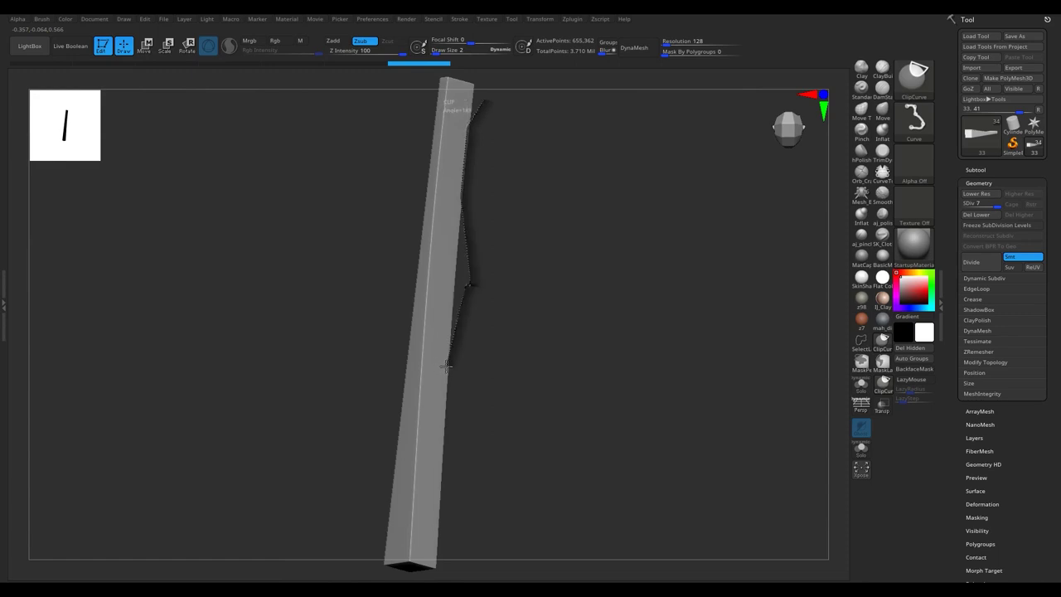
Cut the first angled ClipCurve chip notches into the bar's edges and left side.
{"action": "mouse_move", "coordinate": [442, 418]}
{"action": "left_mouse_down", "text": "ctrl+shift"}
{"action": "mouse_move", "coordinate": [415, 318]}
{"action": "mouse_move", "coordinate": [436, 301]}
{"action": "mouse_move", "coordinate": [431, 408]}
{"action": "mouse_move", "coordinate": [462, 289]}
{"action": "left_mouse_up", "text": "ctrl+shift"}
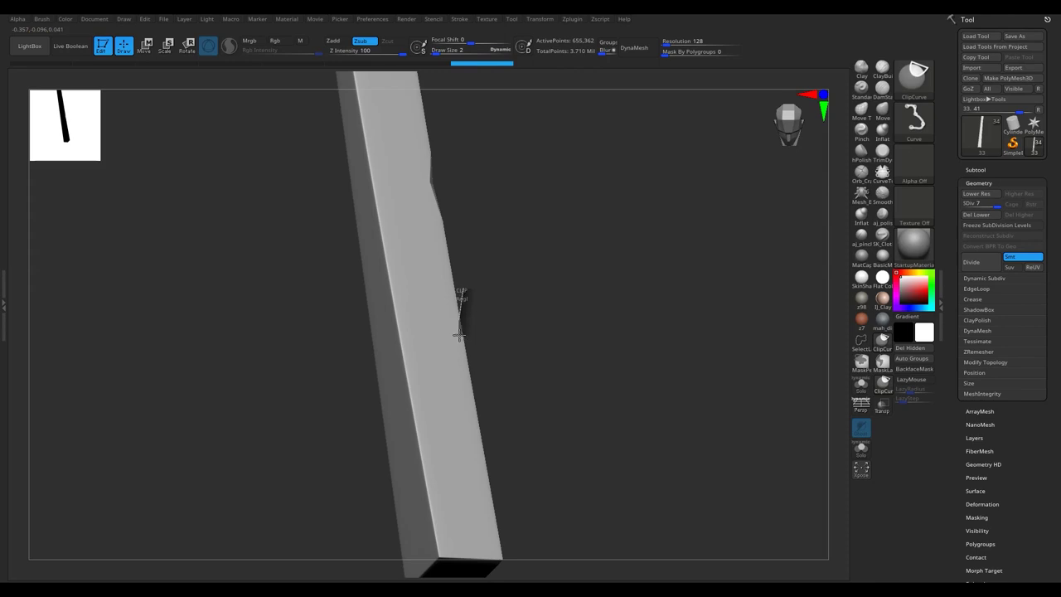
{"action": "mouse_move", "coordinate": [455, 364]}
{"action": "left_mouse_down"}
{"action": "mouse_move", "coordinate": [443, 351]}
{"action": "mouse_move", "coordinate": [409, 359]}
{"action": "left_mouse_up"}
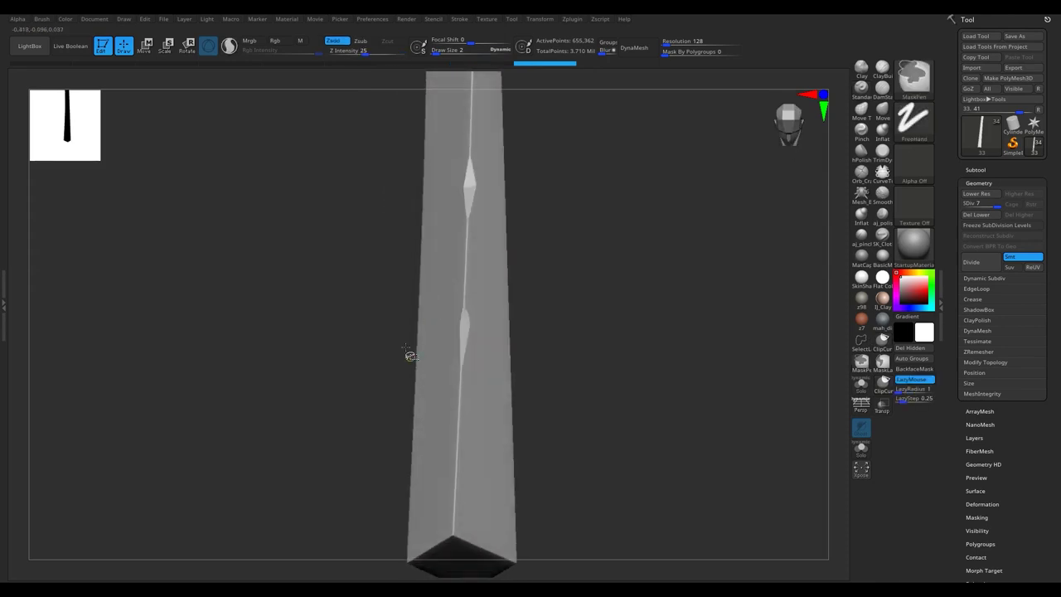
{"action": "mouse_move", "coordinate": [428, 234]}
{"action": "left_mouse_down"}
{"action": "mouse_move", "coordinate": [459, 286]}
{"action": "mouse_move", "coordinate": [456, 364]}
{"action": "mouse_move", "coordinate": [457, 343]}
{"action": "left_mouse_up"}
{"action": "left_click_drag", "start_coordinate": [430, 432], "coordinate": [451, 380], "text": "ctrl+shift"}
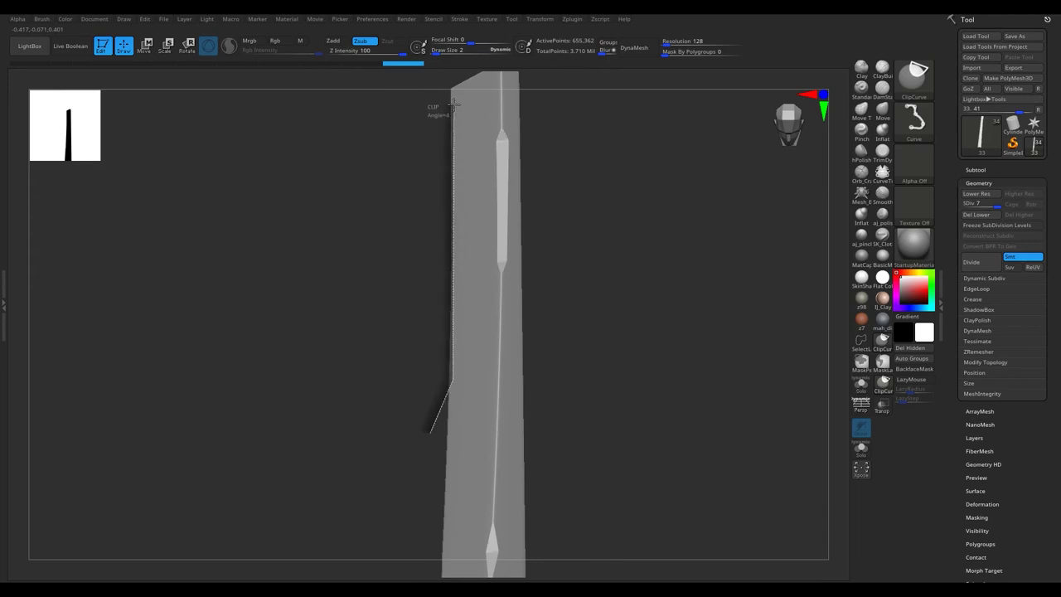
{"action": "mouse_move", "coordinate": [451, 90]}
{"action": "left_mouse_down"}
{"action": "mouse_move", "coordinate": [526, 215]}
{"action": "mouse_move", "coordinate": [452, 319]}
{"action": "mouse_move", "coordinate": [398, 442]}
{"action": "left_mouse_up"}
{"action": "left_click_drag", "start_coordinate": [398, 442], "coordinate": [422, 398], "text": "ctrl+shift"}
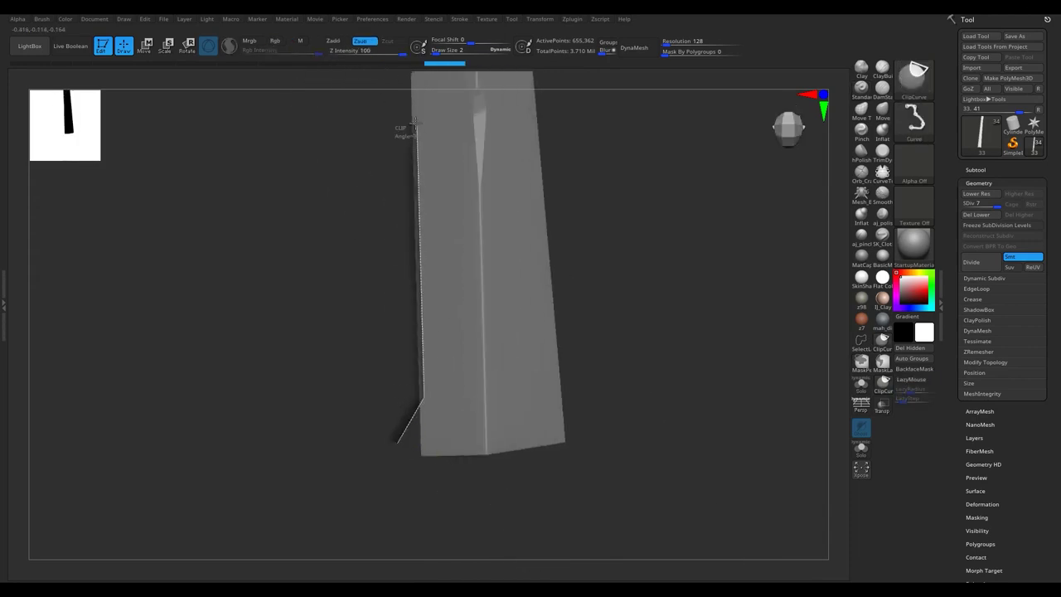
{"action": "left_click_drag", "start_coordinate": [426, 164], "coordinate": [436, 270], "text": "ctrl+shift"}
{"action": "left_click_drag", "start_coordinate": [479, 235], "coordinate": [470, 274], "text": "ctrl+shift"}
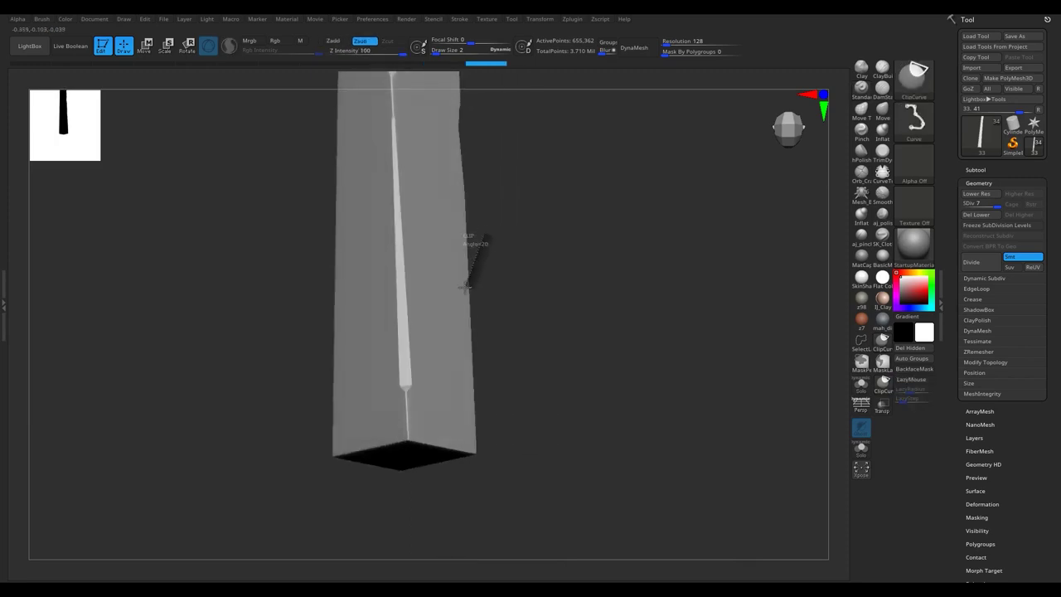
{"action": "left_click_drag", "start_coordinate": [481, 365], "coordinate": [480, 369], "text": "ctrl+shift"}
Chip more angled ClipCurve notches along the bar's long edges, turning it between cuts.
{"action": "mouse_move", "coordinate": [497, 357]}
{"action": "left_mouse_down"}
{"action": "mouse_move", "coordinate": [389, 274]}
{"action": "mouse_move", "coordinate": [376, 243]}
{"action": "mouse_move", "coordinate": [379, 485]}
{"action": "mouse_move", "coordinate": [336, 535]}
{"action": "left_mouse_up"}
{"action": "left_click_drag", "start_coordinate": [335, 535], "coordinate": [361, 504], "text": "ctrl+shift"}
{"action": "left_click_drag", "start_coordinate": [395, 212], "coordinate": [397, 214], "text": "ctrl+shift"}
{"action": "mouse_move", "coordinate": [396, 214]}
{"action": "left_mouse_down"}
{"action": "mouse_move", "coordinate": [426, 284]}
{"action": "mouse_move", "coordinate": [355, 320]}
{"action": "mouse_move", "coordinate": [395, 355]}
{"action": "mouse_move", "coordinate": [348, 430]}
{"action": "left_mouse_up"}
{"action": "left_click_drag", "start_coordinate": [348, 429], "coordinate": [369, 365], "text": "ctrl+shift"}
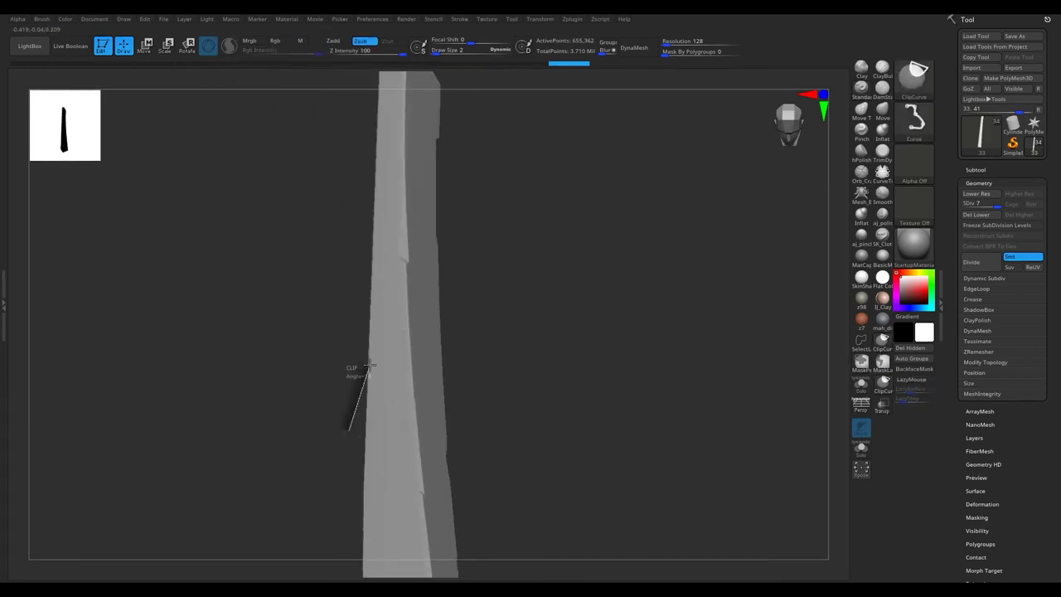
{"action": "left_click_drag", "start_coordinate": [376, 99], "coordinate": [377, 104], "text": "ctrl+shift"}
{"action": "mouse_move", "coordinate": [377, 103]}
{"action": "left_mouse_down"}
{"action": "mouse_move", "coordinate": [440, 213]}
{"action": "mouse_move", "coordinate": [407, 225]}
{"action": "mouse_move", "coordinate": [413, 240]}
{"action": "mouse_move", "coordinate": [441, 107]}
{"action": "left_mouse_up"}
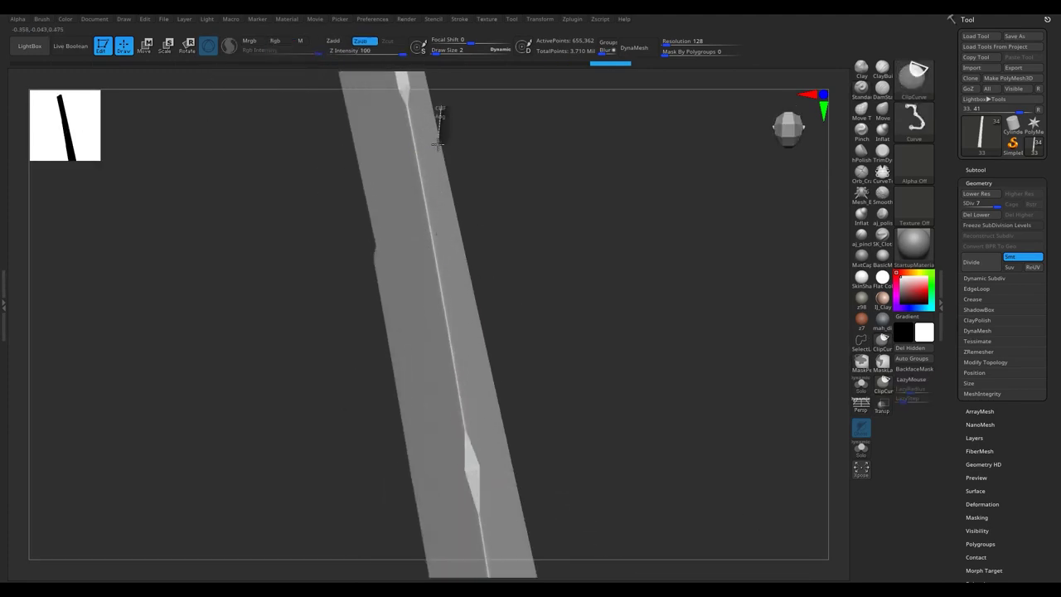
{"action": "mouse_move", "coordinate": [466, 280]}
{"action": "left_mouse_down"}
{"action": "mouse_move", "coordinate": [429, 320]}
{"action": "mouse_move", "coordinate": [424, 280]}
{"action": "mouse_move", "coordinate": [485, 194]}
{"action": "mouse_move", "coordinate": [505, 320]}
{"action": "left_mouse_up"}
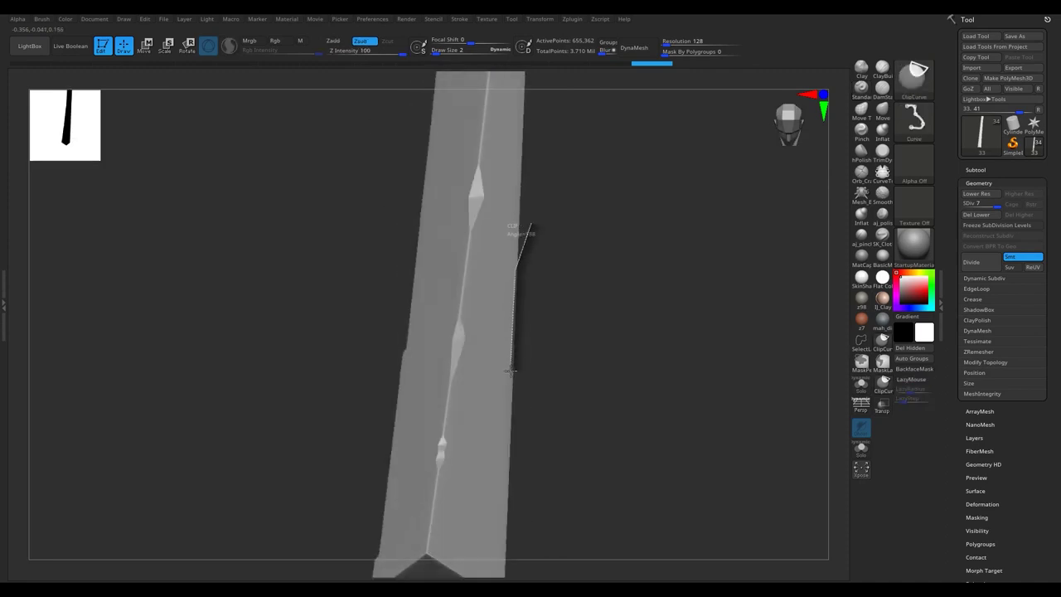
{"action": "left_click_drag", "start_coordinate": [516, 554], "coordinate": [516, 554], "text": "ctrl+shift"}
{"action": "mouse_move", "coordinate": [517, 554]}
{"action": "left_mouse_down"}
{"action": "mouse_move", "coordinate": [558, 354]}
{"action": "mouse_move", "coordinate": [526, 311]}
{"action": "mouse_move", "coordinate": [509, 240]}
{"action": "mouse_move", "coordinate": [440, 326]}
{"action": "mouse_move", "coordinate": [520, 182]}
{"action": "mouse_move", "coordinate": [489, 348]}
{"action": "mouse_move", "coordinate": [472, 344]}
{"action": "mouse_move", "coordinate": [498, 389]}
{"action": "mouse_move", "coordinate": [495, 481]}
{"action": "mouse_move", "coordinate": [517, 304]}
{"action": "mouse_move", "coordinate": [543, 263]}
{"action": "left_mouse_up"}
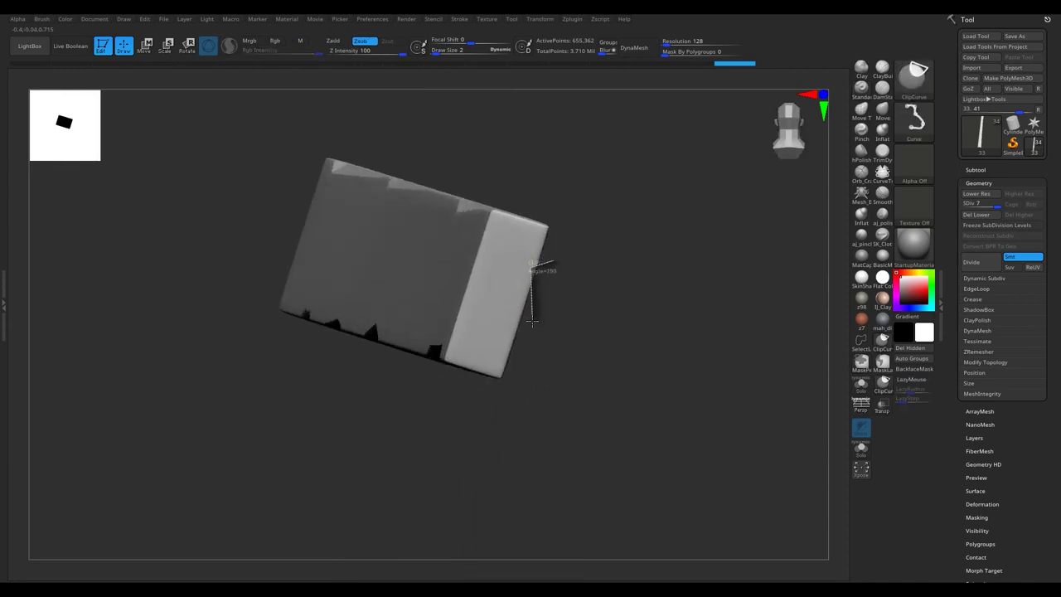
Cut V-shaped ClipCurve notches out of the edges of the beam's end block.
{"action": "mouse_move", "coordinate": [507, 340]}
{"action": "left_mouse_down"}
{"action": "mouse_move", "coordinate": [490, 317]}
{"action": "mouse_move", "coordinate": [455, 152]}
{"action": "mouse_move", "coordinate": [256, 256]}
{"action": "mouse_move", "coordinate": [474, 274]}
{"action": "mouse_move", "coordinate": [525, 343]}
{"action": "mouse_move", "coordinate": [549, 320]}
{"action": "mouse_move", "coordinate": [512, 349]}
{"action": "mouse_move", "coordinate": [547, 308]}
{"action": "mouse_move", "coordinate": [516, 320]}
{"action": "left_mouse_up"}
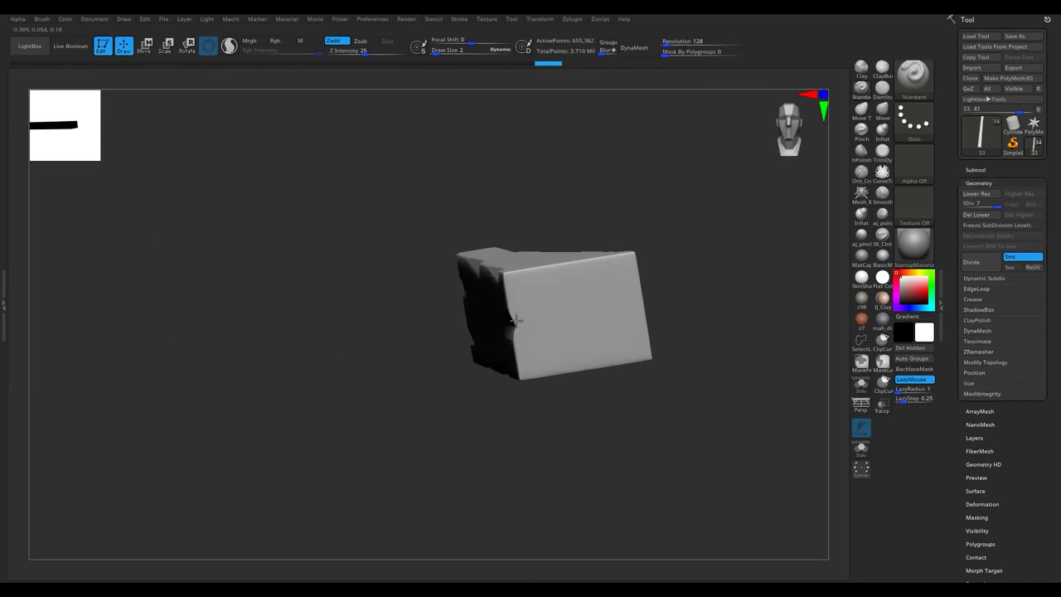
{"action": "mouse_move", "coordinate": [528, 311]}
{"action": "left_mouse_down"}
{"action": "mouse_move", "coordinate": [509, 256]}
{"action": "mouse_move", "coordinate": [536, 313]}
{"action": "mouse_move", "coordinate": [486, 326]}
{"action": "mouse_move", "coordinate": [548, 325]}
{"action": "mouse_move", "coordinate": [567, 339]}
{"action": "left_mouse_up"}
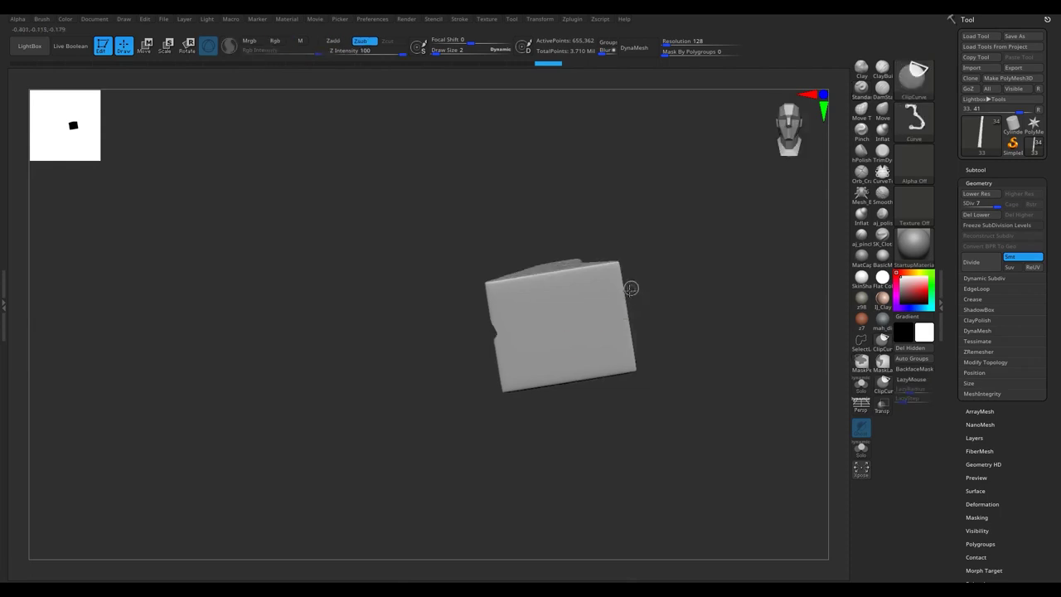
{"action": "left_click_drag", "start_coordinate": [633, 343], "coordinate": [629, 316], "text": "ctrl+shift"}
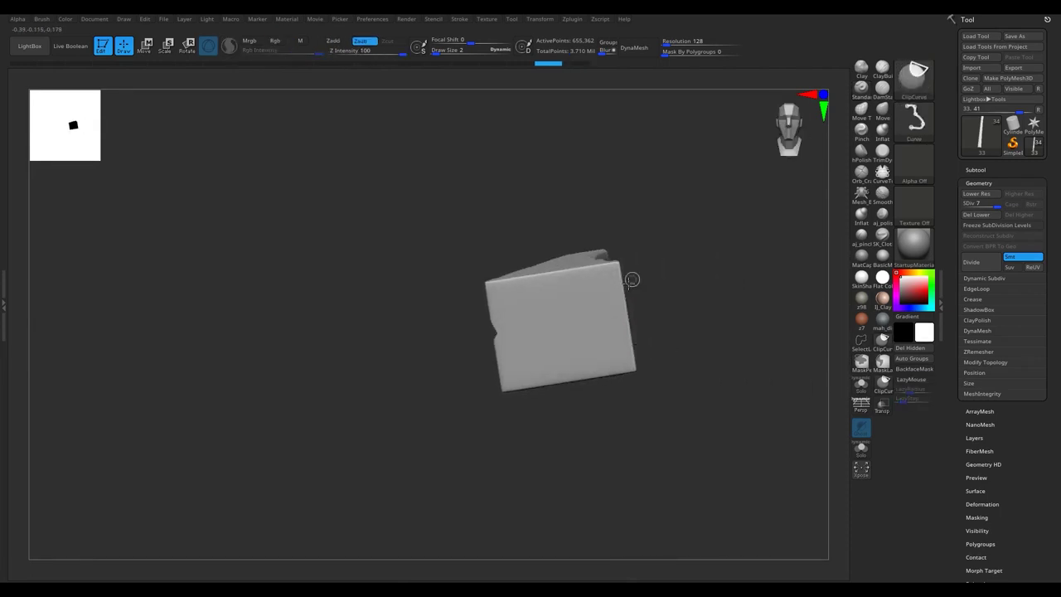
{"action": "left_click_drag", "start_coordinate": [625, 334], "coordinate": [616, 332], "text": "ctrl+shift"}
{"action": "left_click_drag", "start_coordinate": [616, 331], "coordinate": [625, 312]}
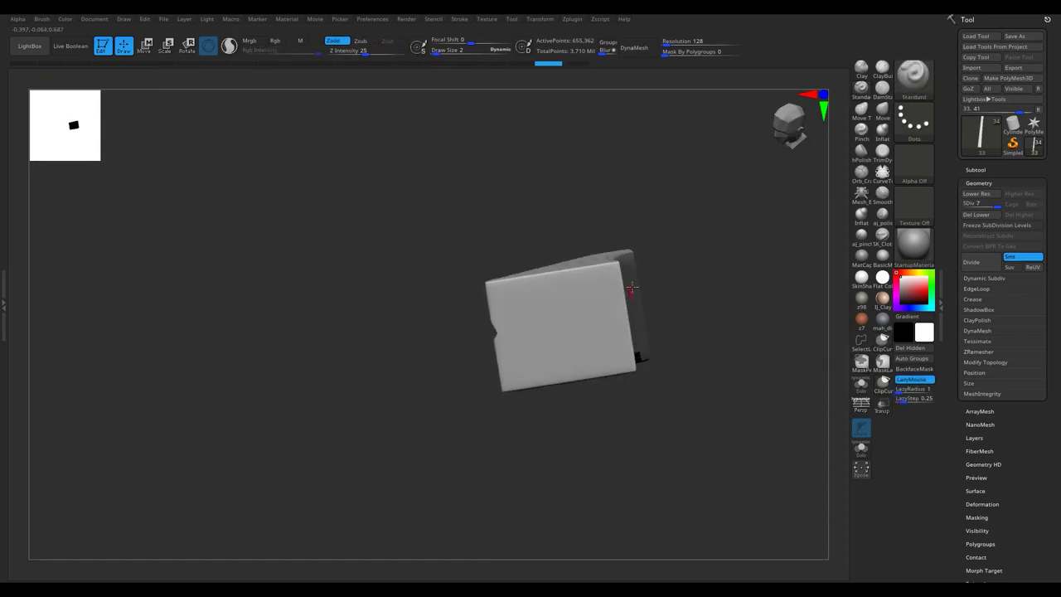
{"action": "mouse_move", "coordinate": [633, 306]}
{"action": "left_mouse_down"}
{"action": "mouse_move", "coordinate": [519, 332]}
{"action": "mouse_move", "coordinate": [519, 340]}
{"action": "left_mouse_up"}
{"action": "mouse_move", "coordinate": [617, 313]}
{"action": "left_mouse_down"}
{"action": "mouse_move", "coordinate": [628, 315]}
{"action": "mouse_move", "coordinate": [588, 296]}
{"action": "mouse_move", "coordinate": [533, 240]}
{"action": "left_mouse_up"}
Hide most of the bar so only its end block stays visible, viewed from the side.
{"action": "mouse_move", "coordinate": [479, 321]}
{"action": "left_mouse_down"}
{"action": "mouse_move", "coordinate": [443, 229]}
{"action": "mouse_move", "coordinate": [41, 449]}
{"action": "mouse_move", "coordinate": [400, 357]}
{"action": "mouse_move", "coordinate": [471, 374]}
{"action": "left_mouse_up"}
{"action": "mouse_move", "coordinate": [487, 328]}
{"action": "left_mouse_down"}
{"action": "mouse_move", "coordinate": [434, 373]}
{"action": "mouse_move", "coordinate": [618, 442]}
{"action": "left_mouse_up"}
{"action": "mouse_move", "coordinate": [567, 340]}
{"action": "left_mouse_down"}
{"action": "mouse_move", "coordinate": [652, 407]}
{"action": "mouse_move", "coordinate": [627, 392]}
{"action": "mouse_move", "coordinate": [661, 372]}
{"action": "mouse_move", "coordinate": [627, 390]}
{"action": "mouse_move", "coordinate": [611, 386]}
{"action": "mouse_move", "coordinate": [623, 303]}
{"action": "mouse_move", "coordinate": [628, 412]}
{"action": "mouse_move", "coordinate": [587, 406]}
{"action": "mouse_move", "coordinate": [640, 473]}
{"action": "mouse_move", "coordinate": [644, 426]}
{"action": "mouse_move", "coordinate": [503, 486]}
{"action": "mouse_move", "coordinate": [368, 403]}
{"action": "mouse_move", "coordinate": [373, 373]}
{"action": "left_mouse_up"}
{"action": "key", "text": "ctrl+shift"}
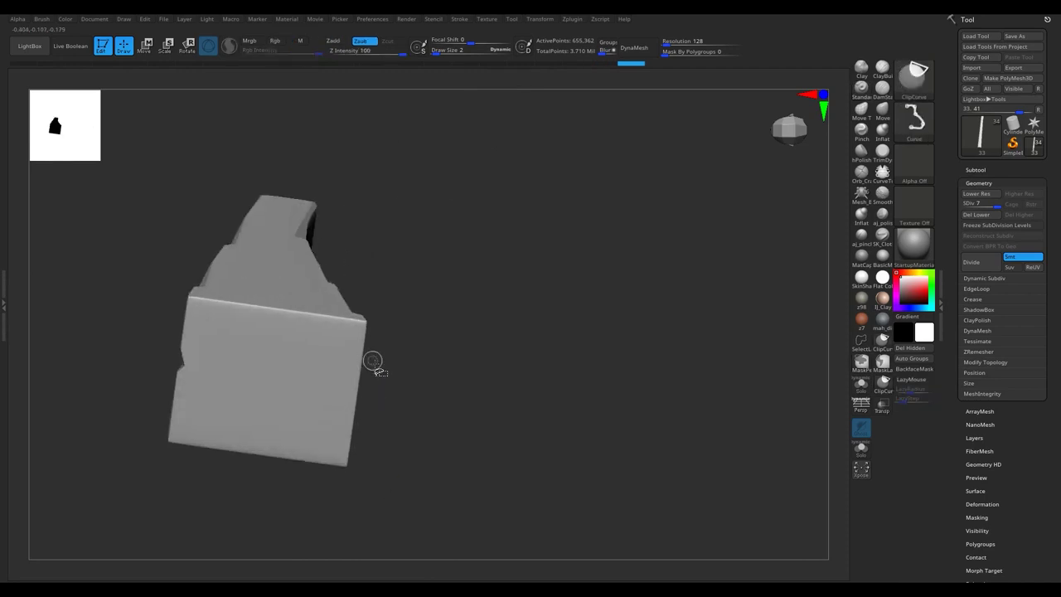
Chip the block's top corner, edges and corner edge with several ClipCurve cuts.
{"action": "left_click_drag", "start_coordinate": [357, 427], "coordinate": [369, 408], "text": "ctrl+shift"}
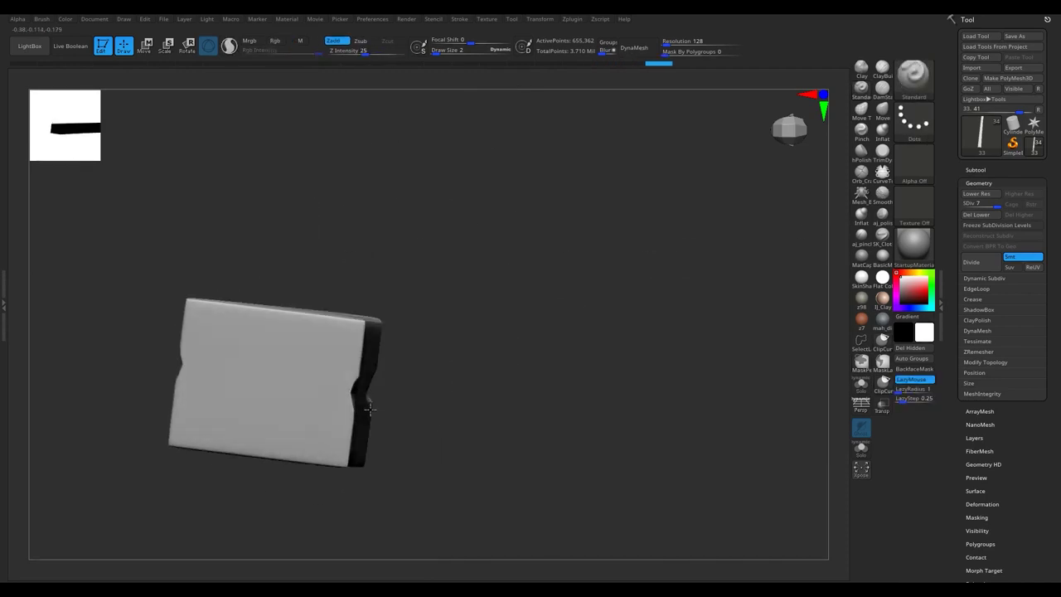
{"action": "left_click_drag", "start_coordinate": [382, 393], "coordinate": [384, 396], "text": "ctrl+shift"}
{"action": "mouse_move", "coordinate": [384, 397]}
{"action": "left_mouse_down"}
{"action": "mouse_move", "coordinate": [307, 265]}
{"action": "mouse_move", "coordinate": [512, 294]}
{"action": "mouse_move", "coordinate": [577, 354]}
{"action": "mouse_move", "coordinate": [531, 326]}
{"action": "mouse_move", "coordinate": [486, 273]}
{"action": "mouse_move", "coordinate": [529, 454]}
{"action": "left_mouse_up"}
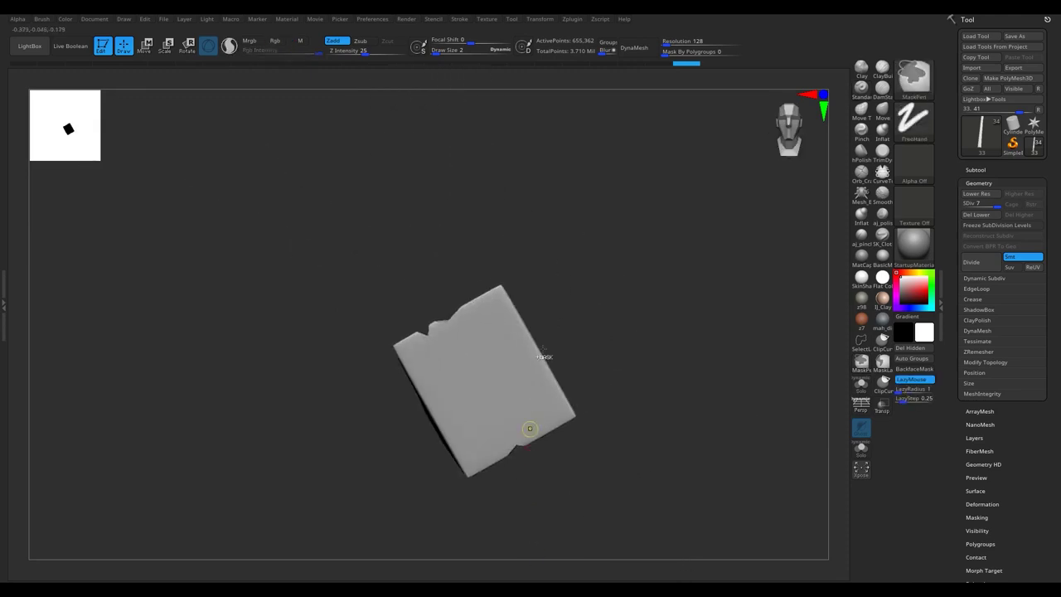
{"action": "mouse_move", "coordinate": [560, 373]}
{"action": "left_mouse_down", "text": "ctrl+shift"}
{"action": "mouse_move", "coordinate": [536, 386]}
{"action": "mouse_move", "coordinate": [550, 360]}
{"action": "mouse_move", "coordinate": [541, 381]}
{"action": "left_mouse_up", "text": "ctrl+shift"}
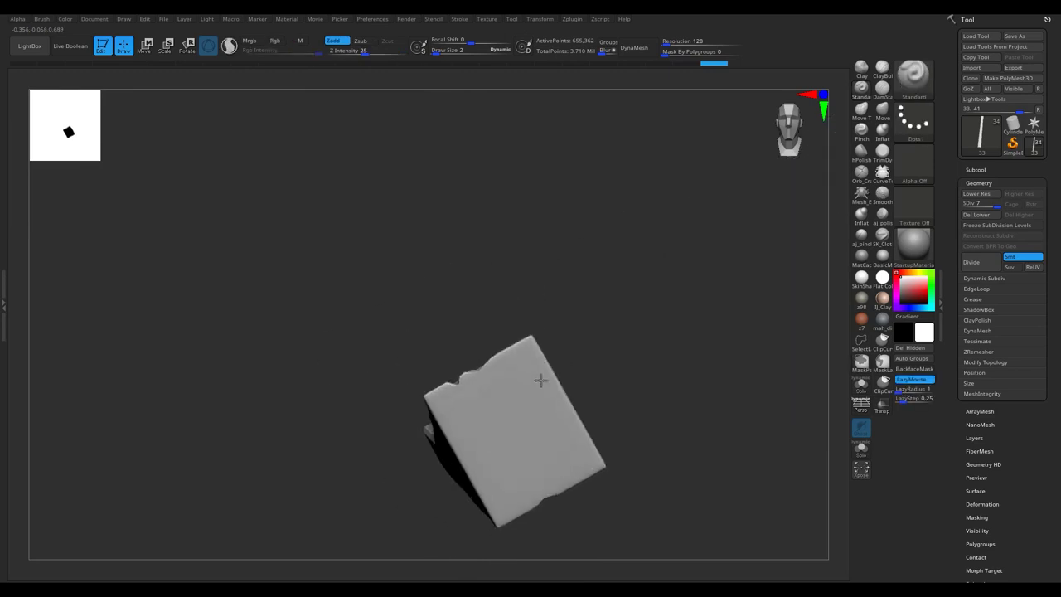
{"action": "mouse_move", "coordinate": [581, 418]}
{"action": "left_mouse_down", "text": "ctrl+shift"}
{"action": "mouse_move", "coordinate": [569, 422]}
{"action": "mouse_move", "coordinate": [687, 398]}
{"action": "mouse_move", "coordinate": [446, 433]}
{"action": "mouse_move", "coordinate": [323, 480]}
{"action": "left_mouse_up", "text": "ctrl+shift"}
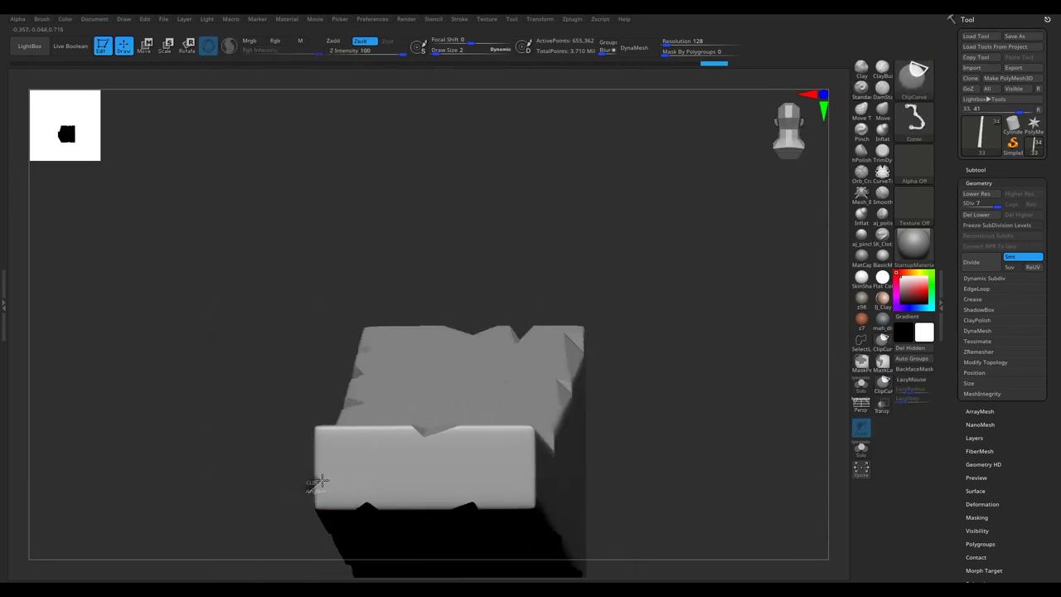
{"action": "mouse_move", "coordinate": [305, 436]}
{"action": "left_mouse_down"}
{"action": "mouse_move", "coordinate": [318, 422]}
{"action": "mouse_move", "coordinate": [284, 492]}
{"action": "mouse_move", "coordinate": [390, 426]}
{"action": "mouse_move", "coordinate": [619, 399]}
{"action": "mouse_move", "coordinate": [600, 439]}
{"action": "mouse_move", "coordinate": [429, 429]}
{"action": "mouse_move", "coordinate": [346, 441]}
{"action": "left_mouse_up"}
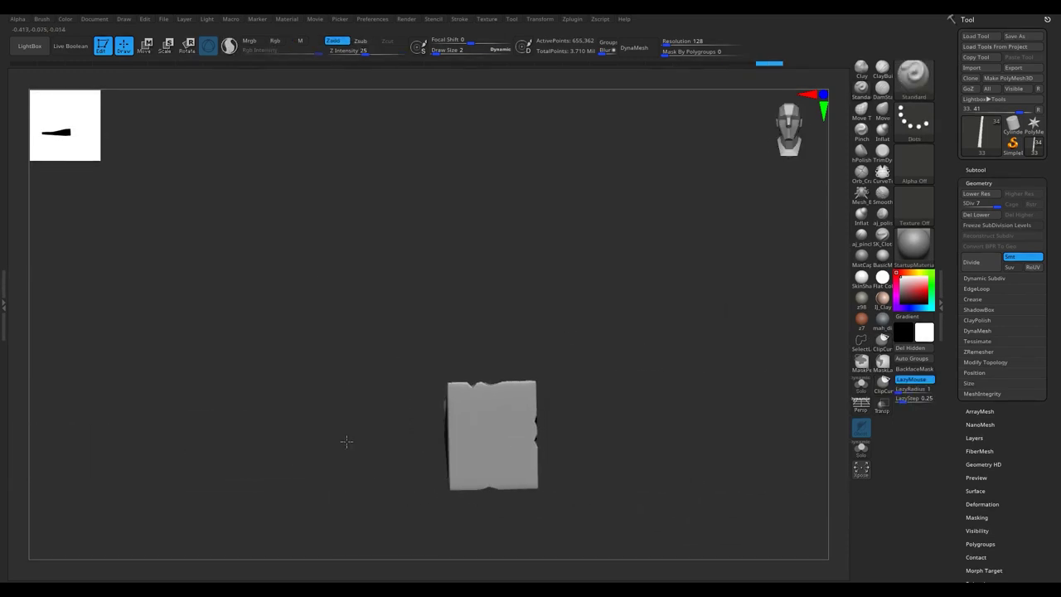
Cut chips into the block's front edge, then unhide all the carriage's parts.
{"action": "left_click_drag", "start_coordinate": [434, 423], "coordinate": [447, 503]}
{"action": "left_click_drag", "start_coordinate": [437, 425], "coordinate": [439, 514], "text": "ctrl+shift"}
{"action": "mouse_move", "coordinate": [439, 514]}
{"action": "left_mouse_down"}
{"action": "mouse_move", "coordinate": [474, 438]}
{"action": "mouse_move", "coordinate": [463, 534]}
{"action": "mouse_move", "coordinate": [443, 485]}
{"action": "mouse_move", "coordinate": [419, 498]}
{"action": "left_mouse_up"}
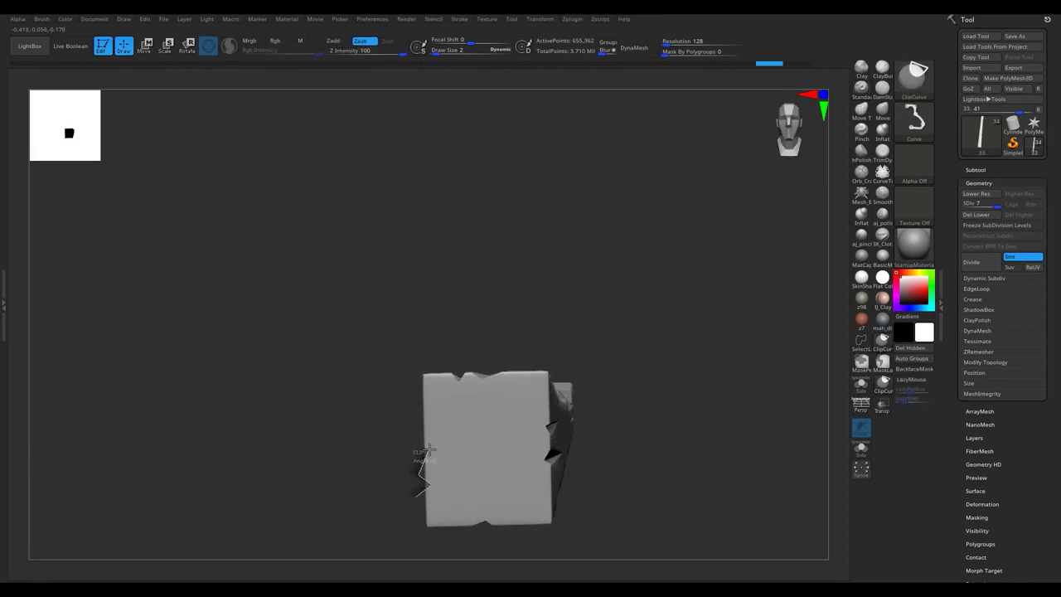
{"action": "mouse_move", "coordinate": [428, 446]}
{"action": "left_mouse_down"}
{"action": "mouse_move", "coordinate": [421, 372]}
{"action": "mouse_move", "coordinate": [434, 374]}
{"action": "mouse_move", "coordinate": [390, 412]}
{"action": "mouse_move", "coordinate": [398, 183]}
{"action": "mouse_move", "coordinate": [464, 308]}
{"action": "mouse_move", "coordinate": [364, 320]}
{"action": "left_mouse_up"}
{"action": "left_click", "coordinate": [976, 169]}
Orbit and zoom around the carriage's boards, then subdivide the current piece with Ctrl+D.
{"action": "mouse_move", "coordinate": [473, 307]}
{"action": "left_mouse_down"}
{"action": "mouse_move", "coordinate": [424, 290]}
{"action": "mouse_move", "coordinate": [469, 307]}
{"action": "mouse_move", "coordinate": [373, 472]}
{"action": "mouse_move", "coordinate": [367, 467]}
{"action": "left_mouse_up"}
{"action": "scroll", "coordinate": [424, 291], "scroll_direction": "up", "scroll_amount": 5}
{"action": "scroll", "coordinate": [469, 306], "scroll_direction": "up", "scroll_amount": 5}
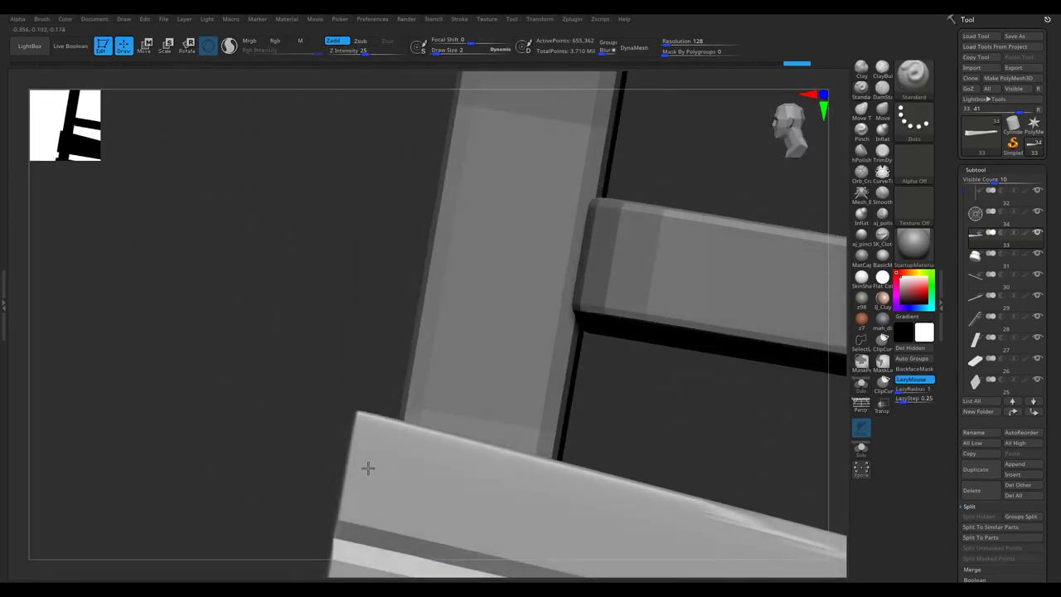
{"action": "scroll", "coordinate": [354, 431], "scroll_direction": "up", "scroll_amount": 3}
{"action": "left_click_drag", "start_coordinate": [354, 431], "coordinate": [318, 450]}
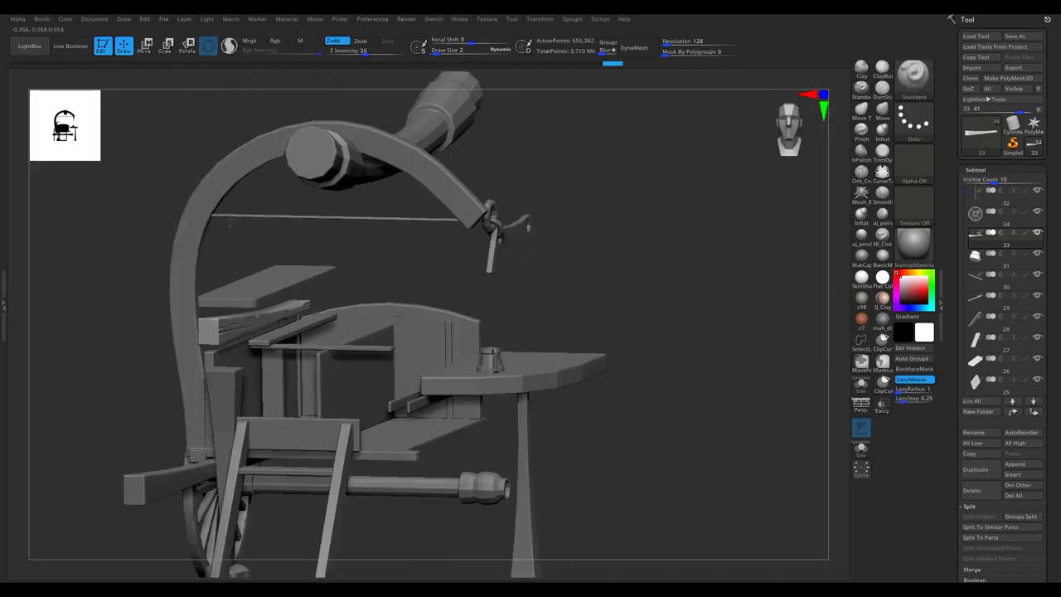
{"action": "mouse_move", "coordinate": [397, 316]}
{"action": "left_mouse_down"}
{"action": "mouse_move", "coordinate": [475, 288]}
{"action": "mouse_move", "coordinate": [99, 502]}
{"action": "left_mouse_up"}
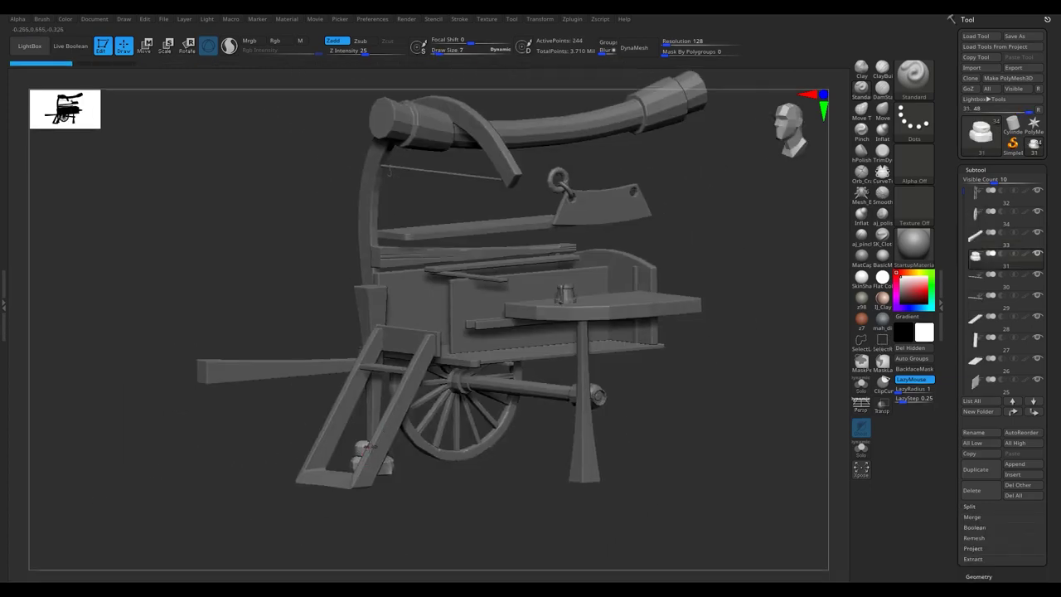
{"action": "key", "text": "ctrl+d"}
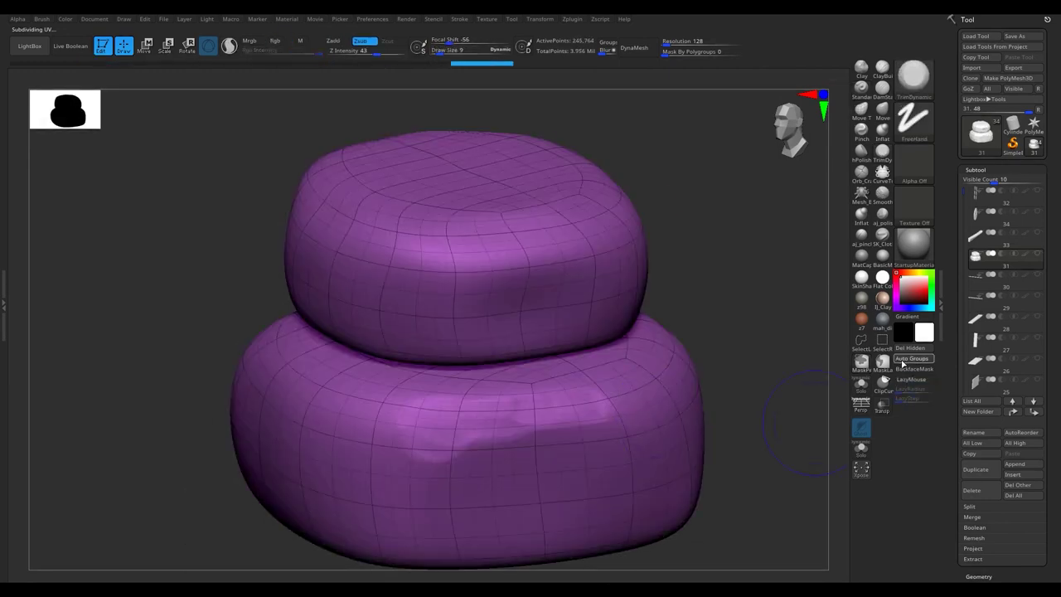
Isolate the lower stacked base piece and check its geometry and polygroup settings.
{"action": "left_click", "coordinate": [471, 405], "text": "ctrl+shift"}
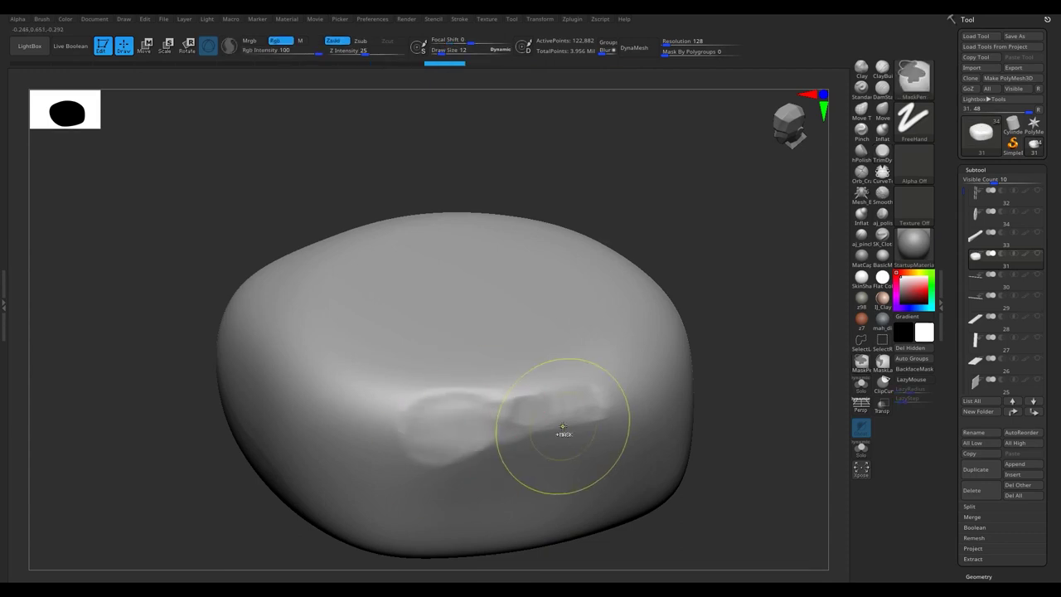
{"action": "left_click", "coordinate": [978, 577]}
{"action": "left_click", "coordinate": [987, 428]}
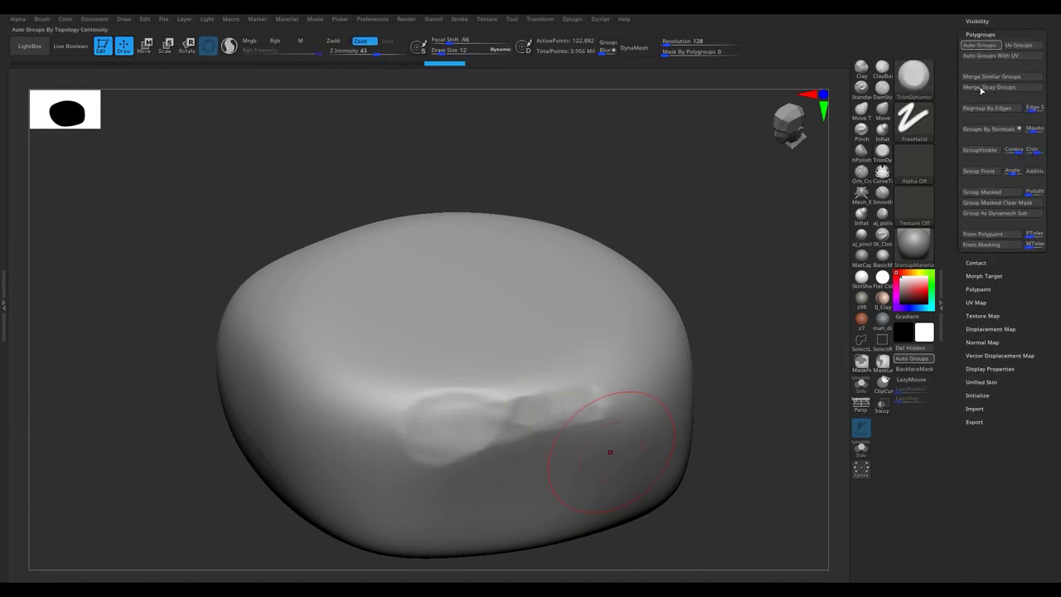
{"action": "left_click", "coordinate": [980, 34]}
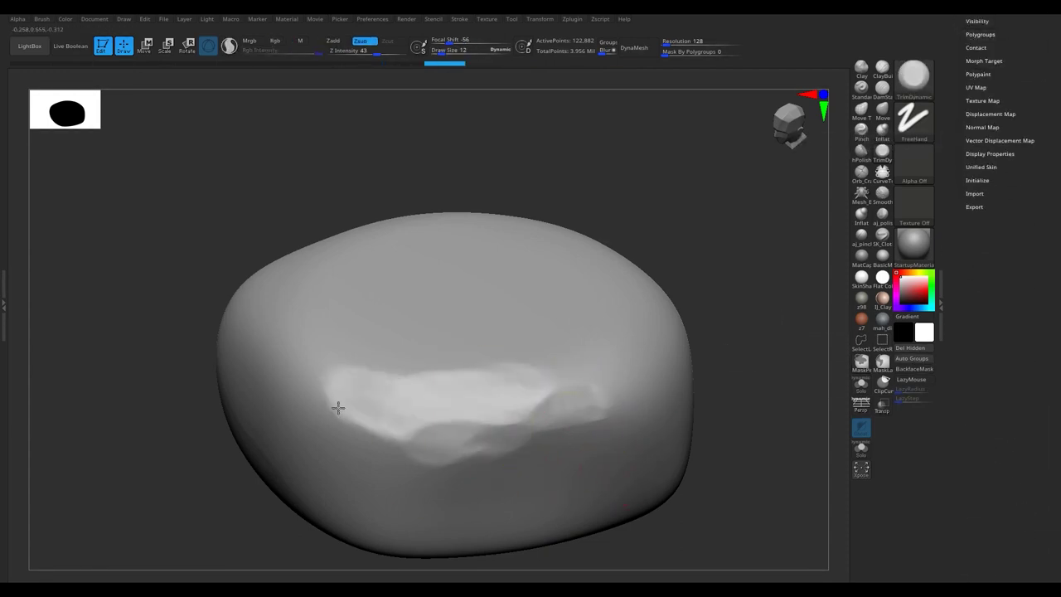
Flatten the bright ridge on the upper tier's surface after rotating around it.
{"action": "mouse_move", "coordinate": [413, 466]}
{"action": "right_mouse_down"}
{"action": "mouse_move", "coordinate": [505, 291]}
{"action": "mouse_move", "coordinate": [471, 322]}
{"action": "right_mouse_up"}
{"action": "mouse_move", "coordinate": [299, 270]}
{"action": "right_mouse_down"}
{"action": "mouse_move", "coordinate": [445, 320]}
{"action": "mouse_move", "coordinate": [415, 307]}
{"action": "right_mouse_up"}
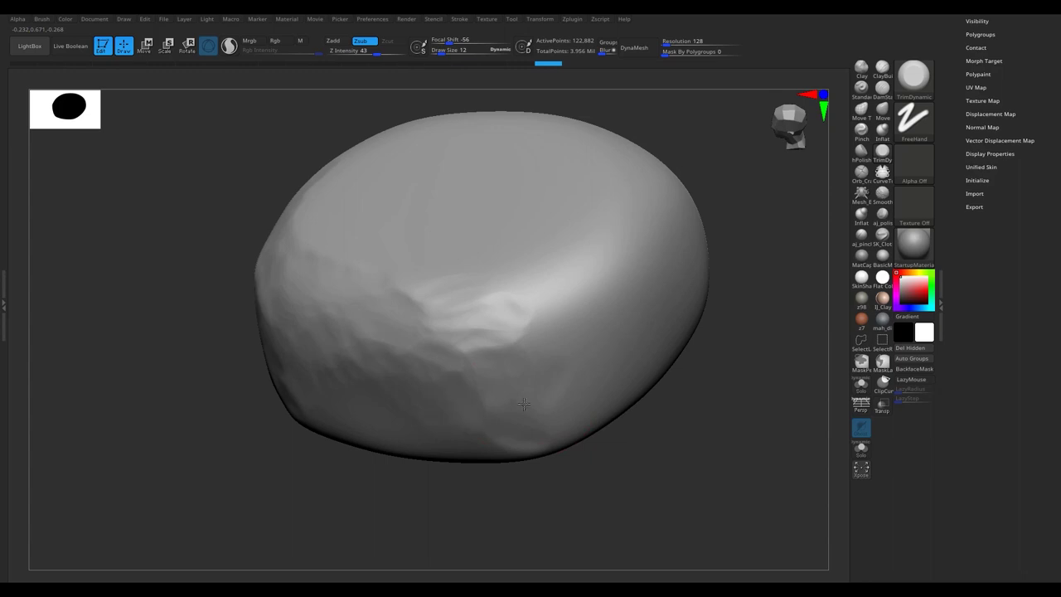
{"action": "mouse_move", "coordinate": [310, 243]}
{"action": "right_mouse_down"}
{"action": "mouse_move", "coordinate": [450, 334]}
{"action": "mouse_move", "coordinate": [447, 304]}
{"action": "right_mouse_up"}
{"action": "mouse_move", "coordinate": [726, 341]}
{"action": "right_mouse_down"}
{"action": "mouse_move", "coordinate": [711, 384]}
{"action": "mouse_move", "coordinate": [599, 395]}
{"action": "right_mouse_up"}
{"action": "mouse_move", "coordinate": [464, 448]}
{"action": "right_mouse_down"}
{"action": "mouse_move", "coordinate": [426, 368]}
{"action": "mouse_move", "coordinate": [391, 438]}
{"action": "mouse_move", "coordinate": [563, 304]}
{"action": "right_mouse_up"}
{"action": "mouse_move", "coordinate": [359, 376]}
{"action": "right_mouse_down"}
{"action": "mouse_move", "coordinate": [528, 296]}
{"action": "mouse_move", "coordinate": [449, 336]}
{"action": "right_mouse_up"}
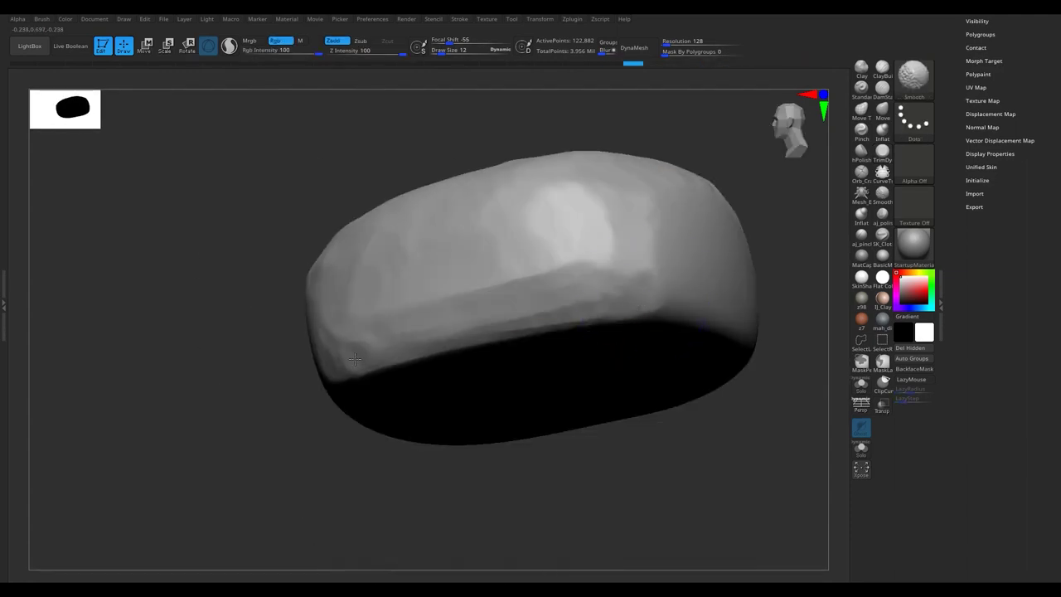
{"action": "mouse_move", "coordinate": [594, 263]}
{"action": "right_mouse_down"}
{"action": "mouse_move", "coordinate": [498, 290]}
{"action": "mouse_move", "coordinate": [464, 323]}
{"action": "mouse_move", "coordinate": [705, 342]}
{"action": "mouse_move", "coordinate": [455, 344]}
{"action": "right_mouse_up"}
{"action": "right_click_drag", "start_coordinate": [600, 233], "coordinate": [537, 199]}
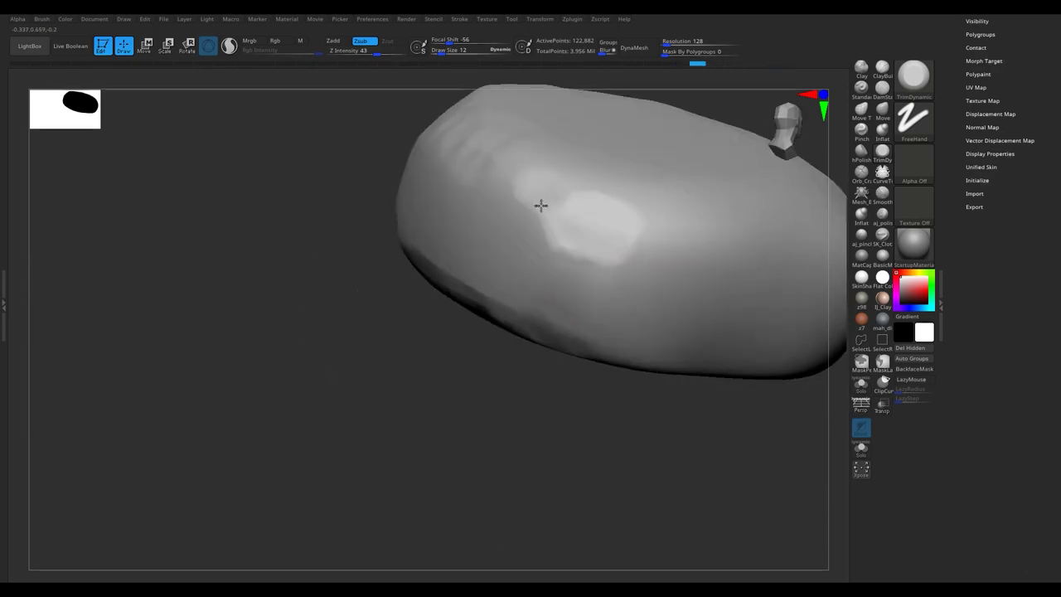
{"action": "right_click_drag", "start_coordinate": [524, 286], "coordinate": [413, 240]}
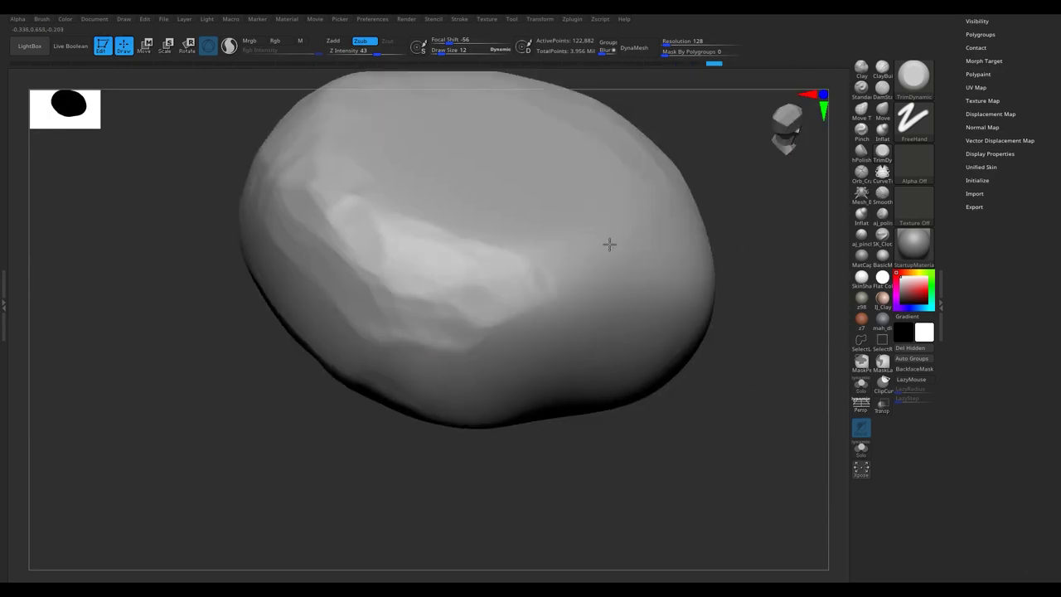
{"action": "left_click_drag", "start_coordinate": [419, 312], "coordinate": [458, 340]}
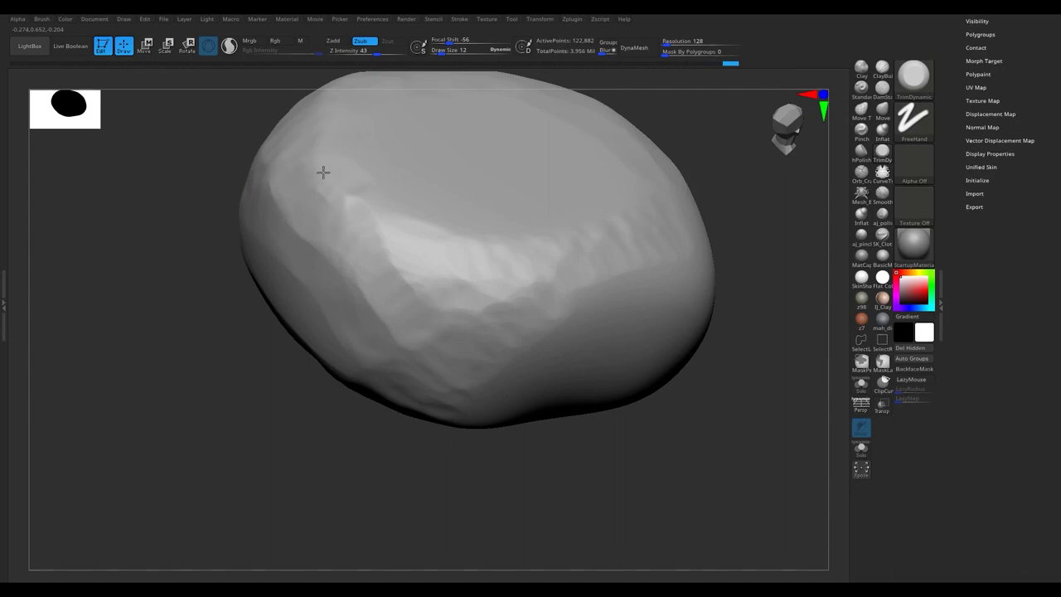
Sculpt flattened, faceted planes along the stone's rim from several angles.
{"action": "mouse_move", "coordinate": [333, 177]}
{"action": "right_mouse_down"}
{"action": "mouse_move", "coordinate": [360, 374]}
{"action": "mouse_move", "coordinate": [221, 187]}
{"action": "right_mouse_up"}
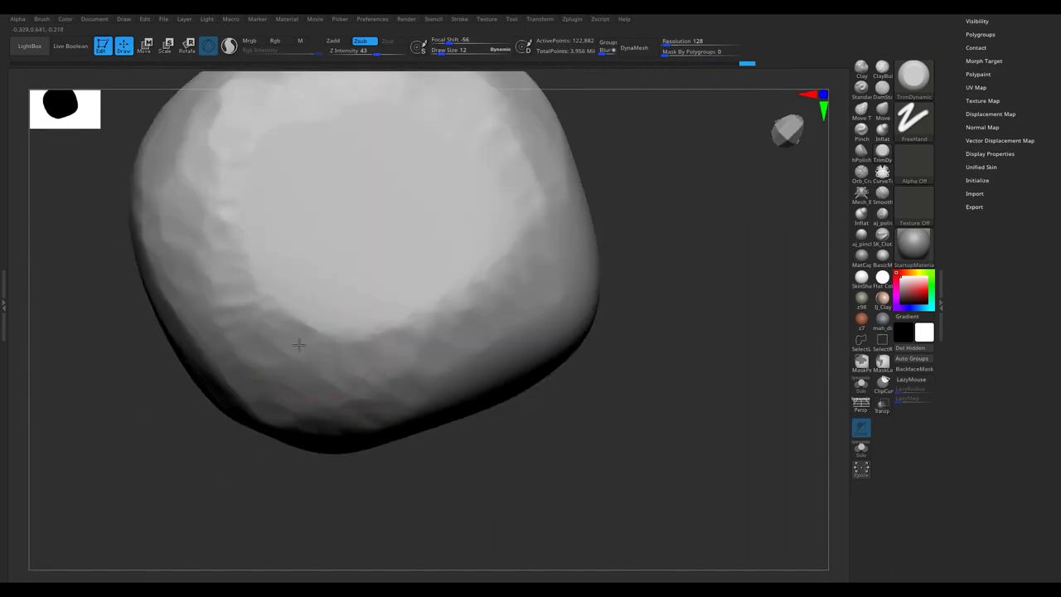
{"action": "right_click_drag", "start_coordinate": [457, 324], "coordinate": [368, 288]}
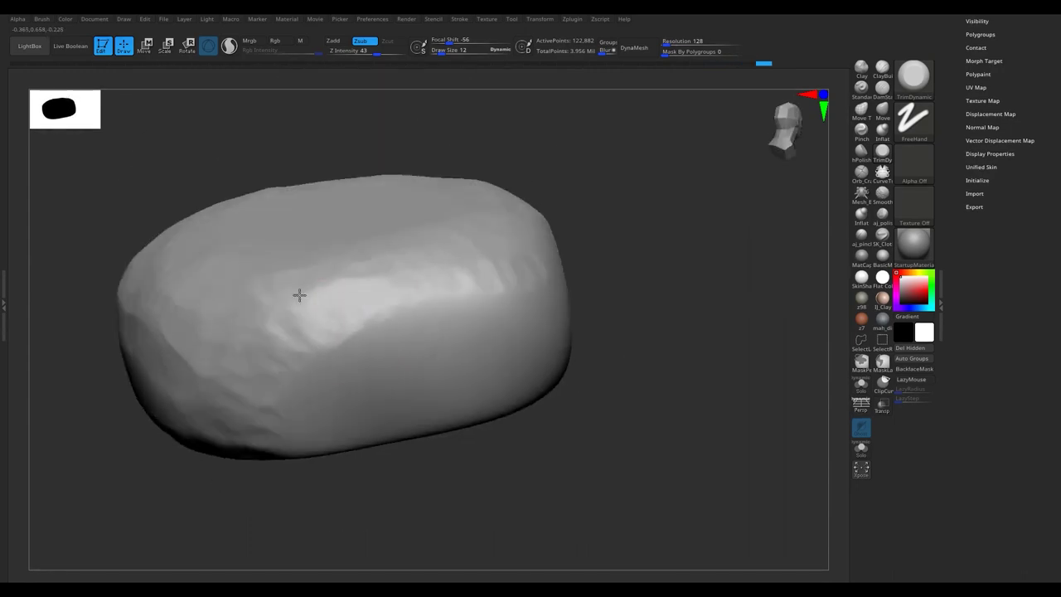
{"action": "right_click_drag", "start_coordinate": [295, 445], "coordinate": [265, 440]}
{"action": "mouse_move", "coordinate": [390, 498]}
{"action": "right_mouse_down"}
{"action": "mouse_move", "coordinate": [185, 298]}
{"action": "mouse_move", "coordinate": [208, 266]}
{"action": "right_mouse_up"}
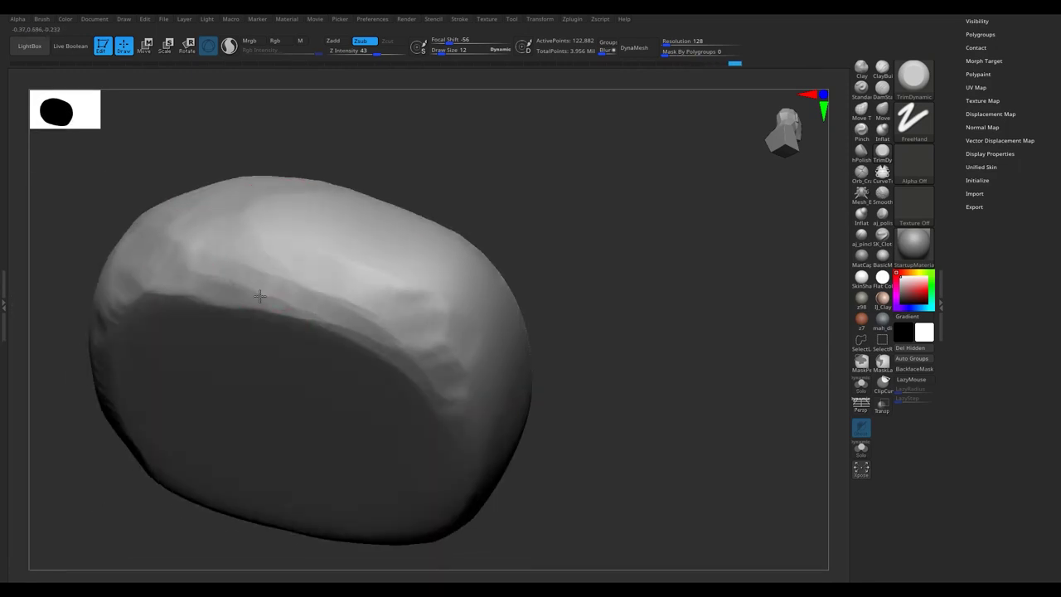
{"action": "right_click_drag", "start_coordinate": [389, 323], "coordinate": [293, 224]}
{"action": "mouse_move", "coordinate": [509, 276]}
{"action": "right_mouse_down"}
{"action": "mouse_move", "coordinate": [538, 246]}
{"action": "mouse_move", "coordinate": [455, 274]}
{"action": "right_mouse_up"}
{"action": "mouse_move", "coordinate": [456, 363]}
{"action": "right_mouse_down"}
{"action": "mouse_move", "coordinate": [538, 372]}
{"action": "mouse_move", "coordinate": [558, 423]}
{"action": "right_mouse_up"}
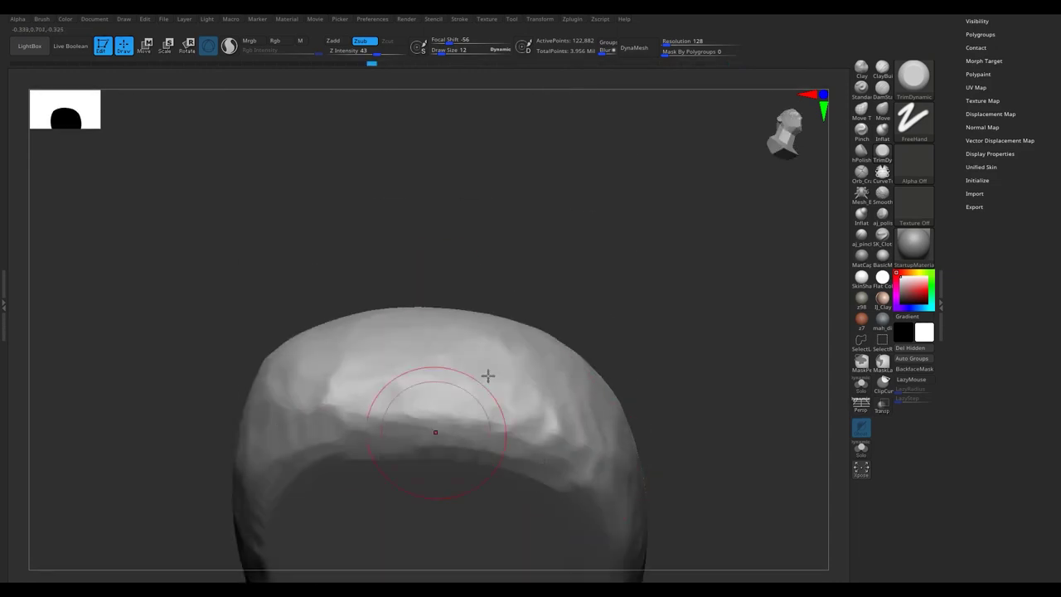
{"action": "right_click_drag", "start_coordinate": [488, 376], "coordinate": [485, 285]}
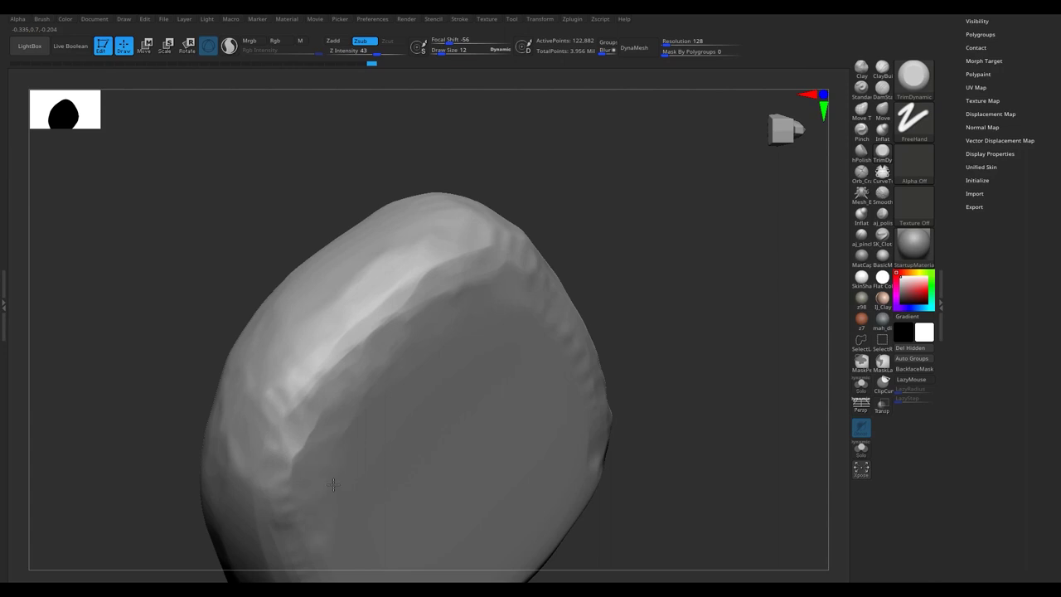
{"action": "right_click_drag", "start_coordinate": [333, 485], "coordinate": [597, 438]}
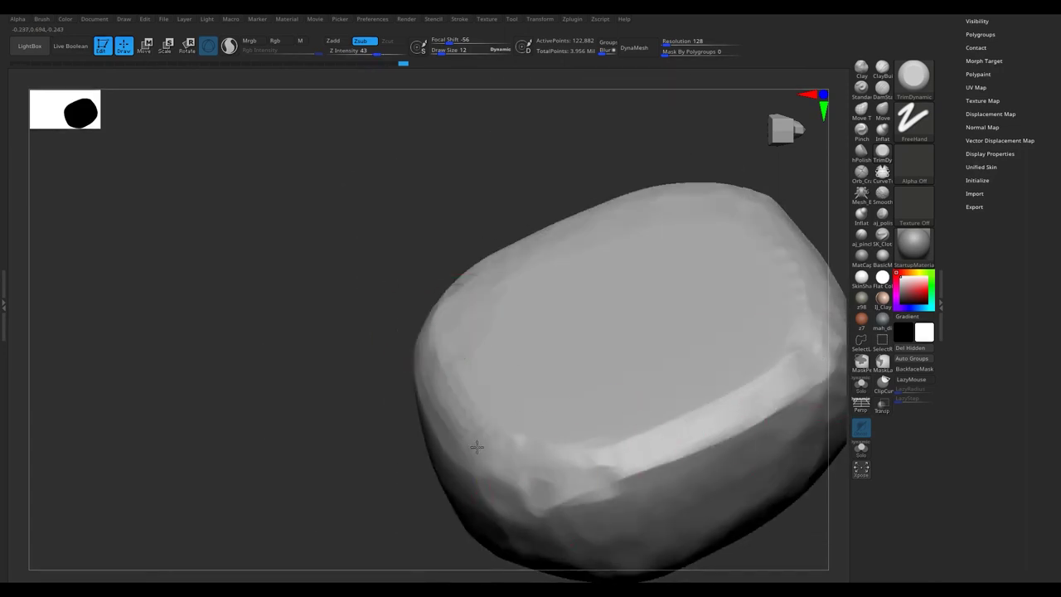
{"action": "left_click_drag", "start_coordinate": [625, 452], "coordinate": [773, 405]}
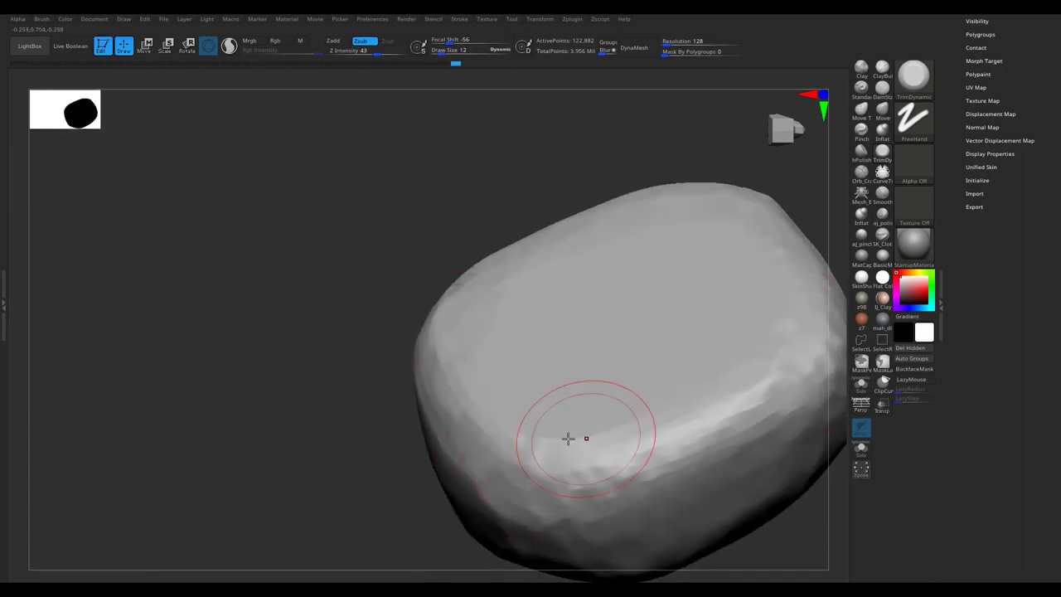
Orbit around the stacked blobs to inspect the edges, then show both tiers together.
{"action": "mouse_move", "coordinate": [456, 344]}
{"action": "right_mouse_down"}
{"action": "mouse_move", "coordinate": [473, 273]}
{"action": "mouse_move", "coordinate": [456, 324]}
{"action": "mouse_move", "coordinate": [473, 375]}
{"action": "mouse_move", "coordinate": [388, 195]}
{"action": "right_mouse_up"}
{"action": "mouse_move", "coordinate": [450, 398]}
{"action": "right_mouse_down"}
{"action": "mouse_move", "coordinate": [558, 279]}
{"action": "mouse_move", "coordinate": [522, 294]}
{"action": "mouse_move", "coordinate": [531, 299]}
{"action": "mouse_move", "coordinate": [473, 273]}
{"action": "mouse_move", "coordinate": [457, 301]}
{"action": "right_mouse_up"}
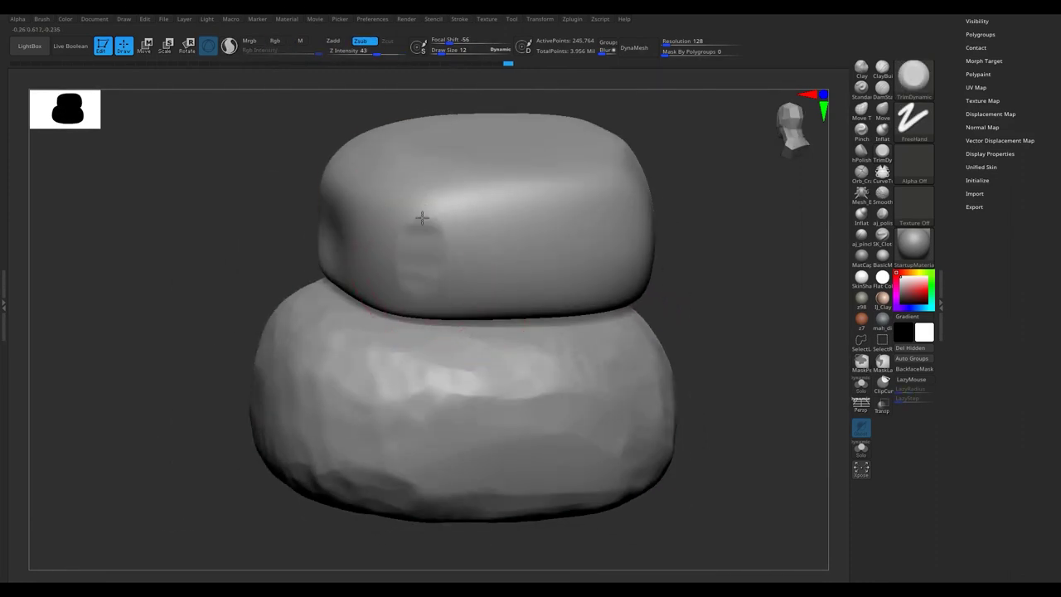
{"action": "mouse_move", "coordinate": [504, 192]}
{"action": "right_mouse_down", "text": "alt"}
{"action": "mouse_move", "coordinate": [412, 377]}
{"action": "mouse_move", "coordinate": [460, 377]}
{"action": "right_mouse_up", "text": "alt"}
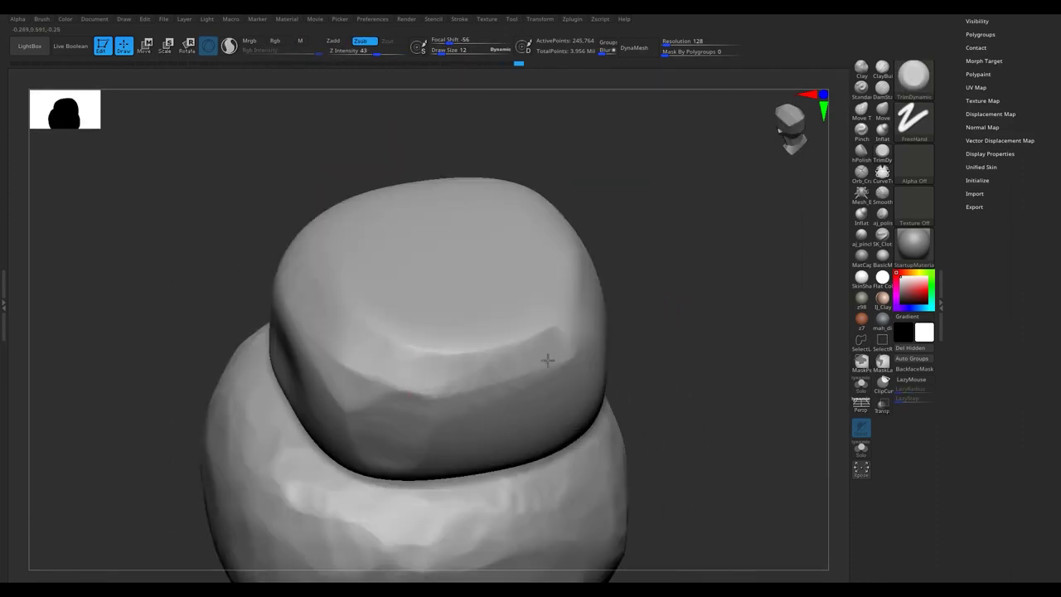
{"action": "right_click_drag", "start_coordinate": [348, 447], "coordinate": [519, 294]}
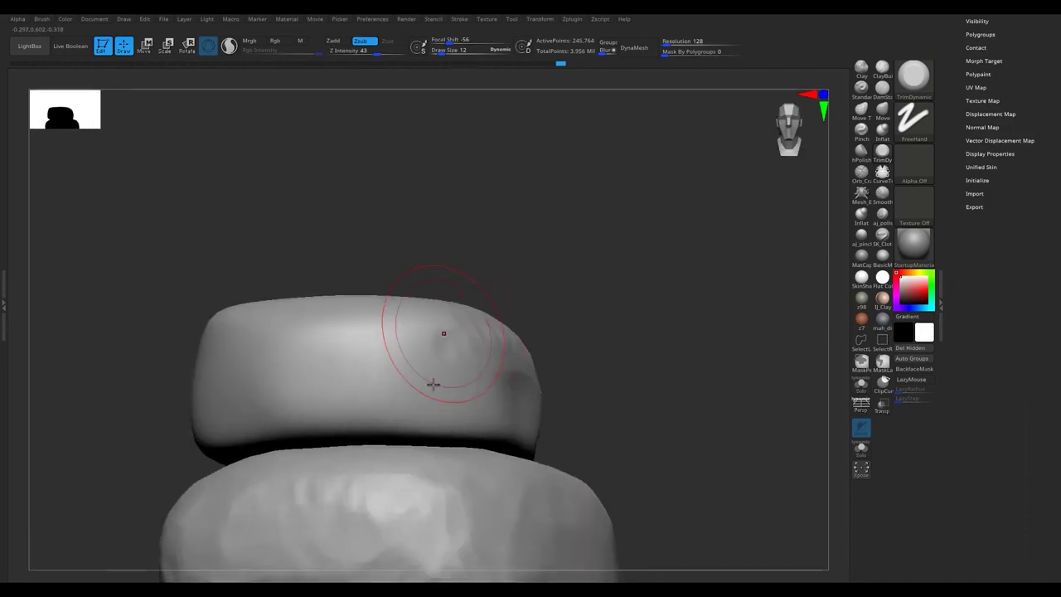
{"action": "mouse_move", "coordinate": [465, 337]}
{"action": "right_mouse_down"}
{"action": "mouse_move", "coordinate": [440, 365]}
{"action": "mouse_move", "coordinate": [385, 333]}
{"action": "mouse_move", "coordinate": [438, 329]}
{"action": "mouse_move", "coordinate": [377, 298]}
{"action": "mouse_move", "coordinate": [346, 301]}
{"action": "right_mouse_up"}
{"action": "mouse_move", "coordinate": [437, 340]}
{"action": "right_mouse_down"}
{"action": "mouse_move", "coordinate": [414, 481]}
{"action": "mouse_move", "coordinate": [396, 497]}
{"action": "mouse_move", "coordinate": [337, 364]}
{"action": "mouse_move", "coordinate": [389, 302]}
{"action": "mouse_move", "coordinate": [450, 308]}
{"action": "mouse_move", "coordinate": [382, 365]}
{"action": "right_mouse_up"}
{"action": "mouse_move", "coordinate": [317, 310]}
{"action": "right_mouse_down"}
{"action": "mouse_move", "coordinate": [380, 290]}
{"action": "mouse_move", "coordinate": [498, 284]}
{"action": "mouse_move", "coordinate": [502, 502]}
{"action": "right_mouse_up"}
{"action": "mouse_move", "coordinate": [635, 545]}
{"action": "right_mouse_down"}
{"action": "mouse_move", "coordinate": [324, 339]}
{"action": "mouse_move", "coordinate": [525, 299]}
{"action": "mouse_move", "coordinate": [554, 318]}
{"action": "right_mouse_up"}
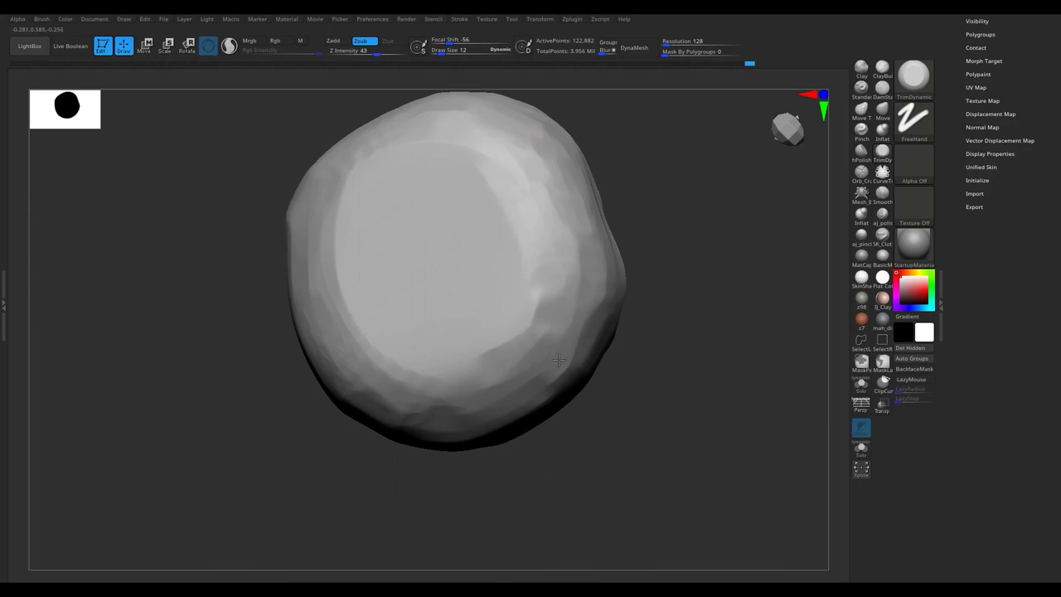
{"action": "mouse_move", "coordinate": [348, 266]}
{"action": "right_mouse_down"}
{"action": "mouse_move", "coordinate": [488, 244]}
{"action": "mouse_move", "coordinate": [488, 403]}
{"action": "mouse_move", "coordinate": [425, 430]}
{"action": "right_mouse_up"}
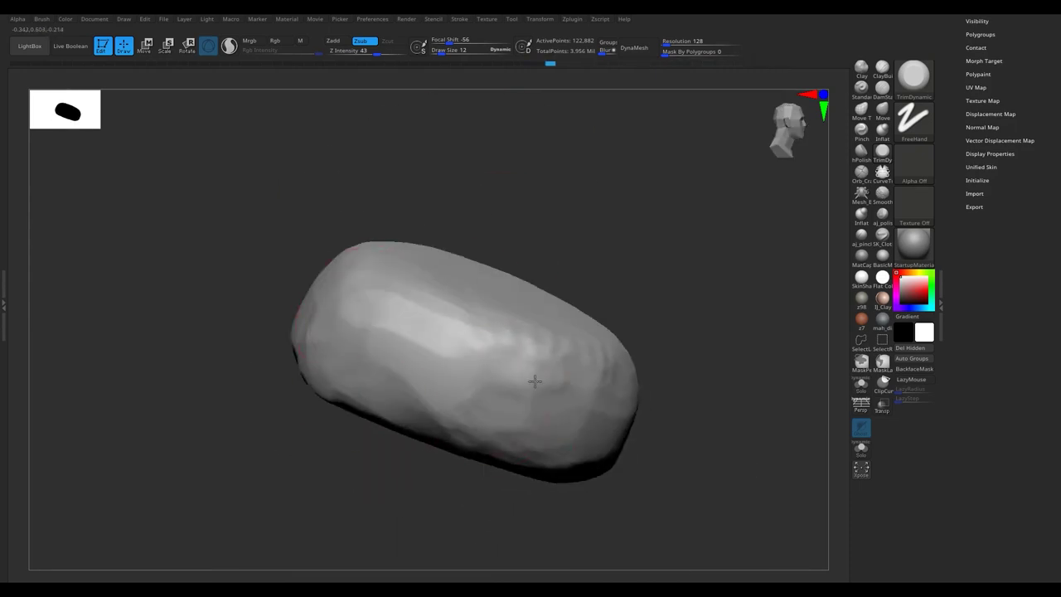
{"action": "mouse_move", "coordinate": [369, 320]}
{"action": "right_mouse_down"}
{"action": "mouse_move", "coordinate": [379, 345]}
{"action": "mouse_move", "coordinate": [522, 346]}
{"action": "mouse_move", "coordinate": [542, 356]}
{"action": "right_mouse_up"}
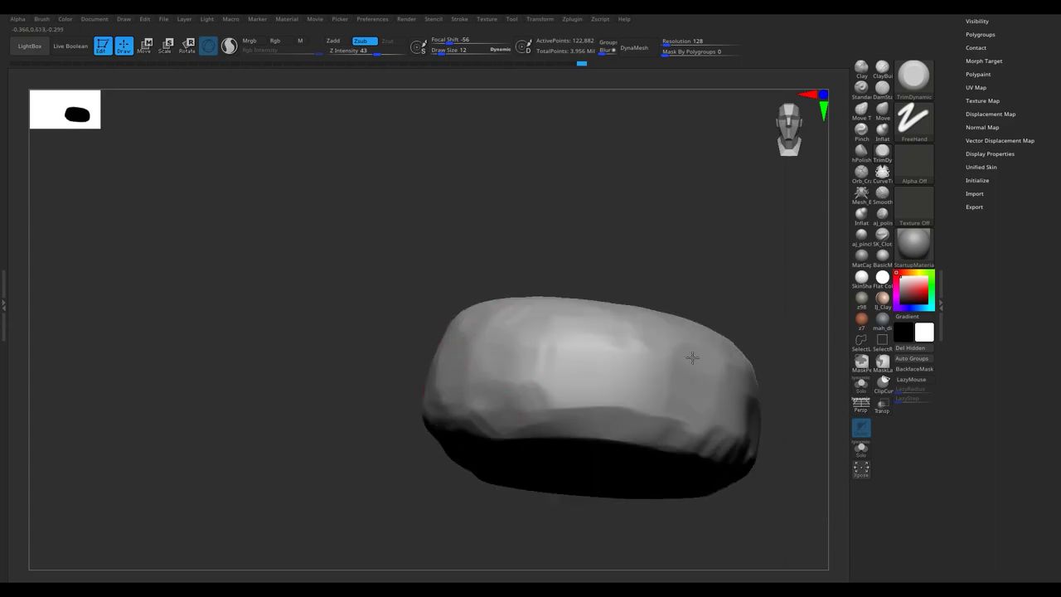
{"action": "mouse_move", "coordinate": [712, 412]}
{"action": "right_mouse_down"}
{"action": "mouse_move", "coordinate": [356, 213]}
{"action": "mouse_move", "coordinate": [373, 217]}
{"action": "mouse_move", "coordinate": [377, 260]}
{"action": "mouse_move", "coordinate": [220, 171]}
{"action": "mouse_move", "coordinate": [432, 273]}
{"action": "right_mouse_up"}
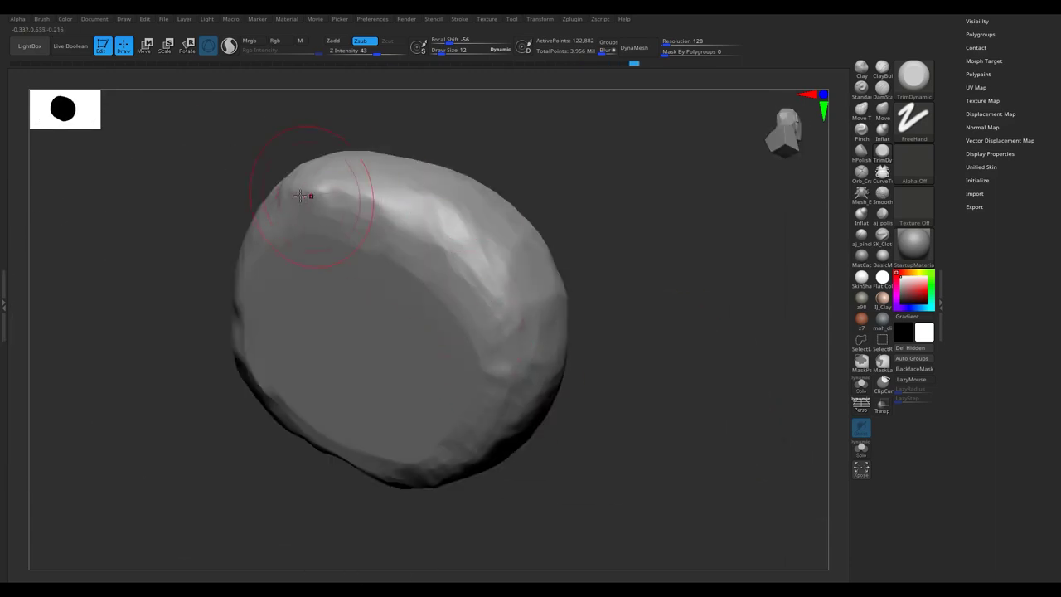
{"action": "mouse_move", "coordinate": [493, 287]}
{"action": "right_mouse_down"}
{"action": "mouse_move", "coordinate": [396, 135]}
{"action": "mouse_move", "coordinate": [410, 301]}
{"action": "mouse_move", "coordinate": [533, 190]}
{"action": "mouse_move", "coordinate": [446, 351]}
{"action": "mouse_move", "coordinate": [338, 309]}
{"action": "right_mouse_up"}
{"action": "mouse_move", "coordinate": [258, 313]}
{"action": "right_mouse_down"}
{"action": "mouse_move", "coordinate": [550, 279]}
{"action": "mouse_move", "coordinate": [379, 218]}
{"action": "mouse_move", "coordinate": [331, 390]}
{"action": "right_mouse_up"}
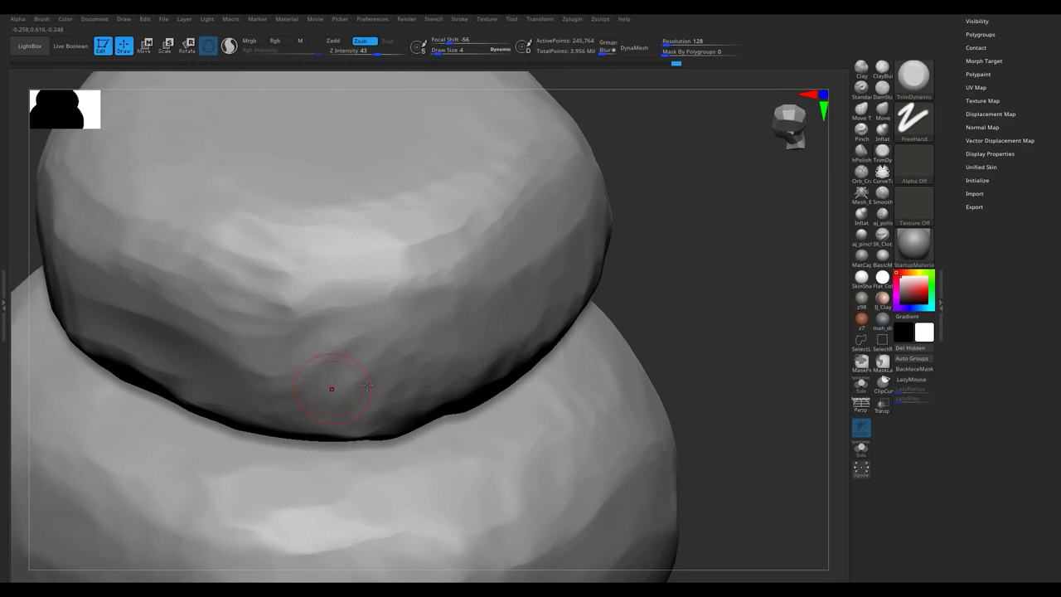
Choose the Orb_Cracks brush, carve a first crack across the top blob, and shrink the brush.
{"action": "left_click", "coordinate": [913, 76]}
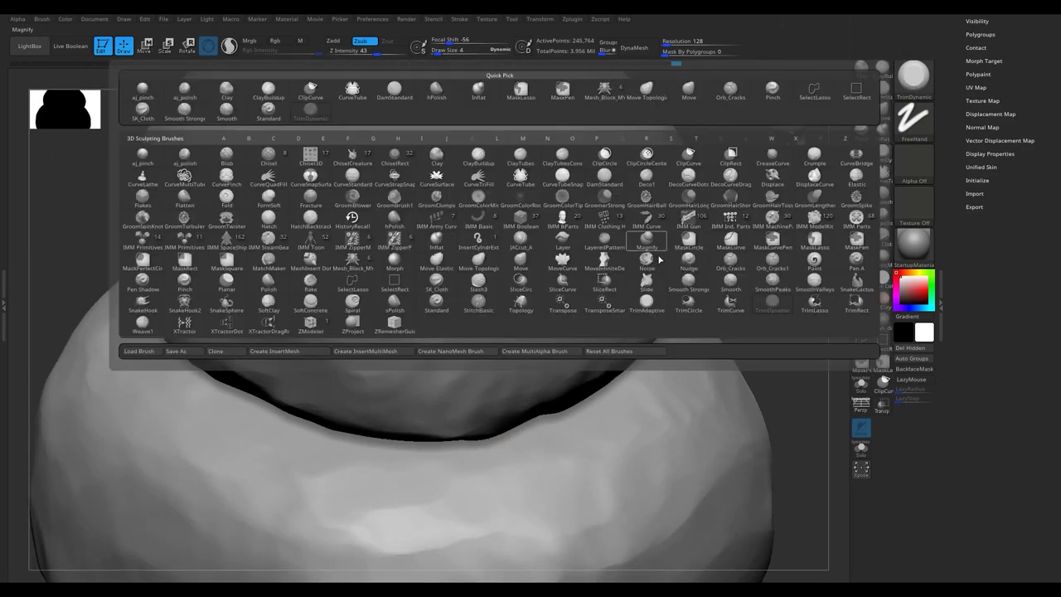
{"action": "key", "text": "o"}
{"action": "left_click", "coordinate": [730, 261]}
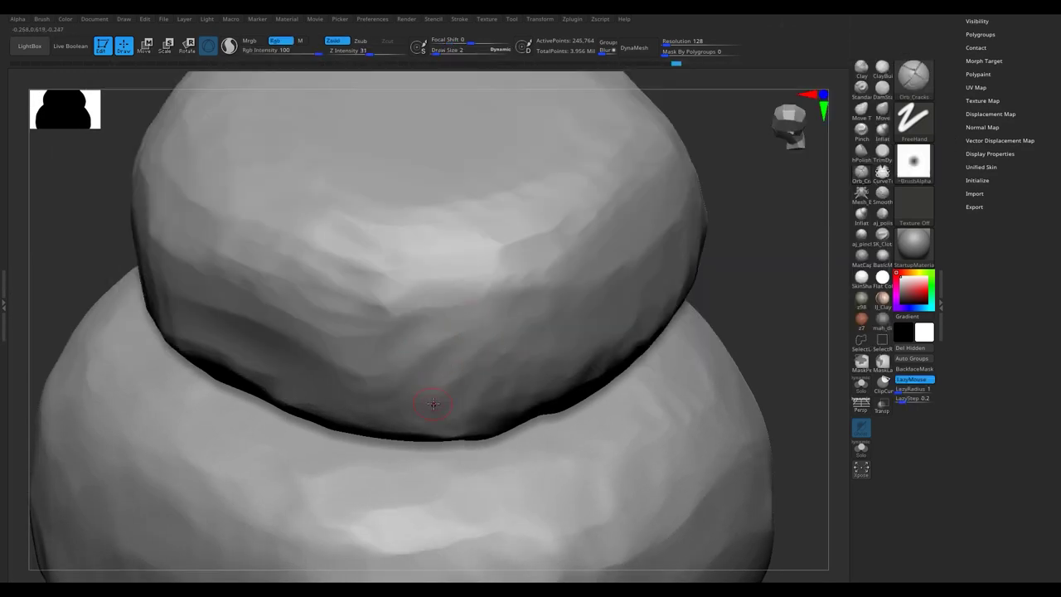
{"action": "left_click", "coordinate": [862, 130]}
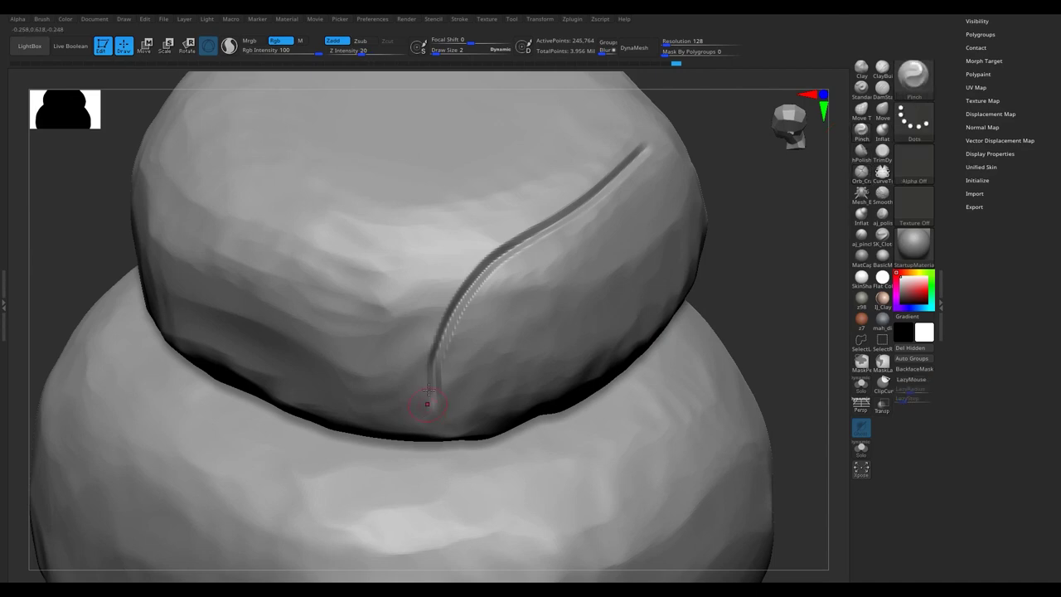
{"action": "right_click_drag", "start_coordinate": [426, 403], "coordinate": [432, 431]}
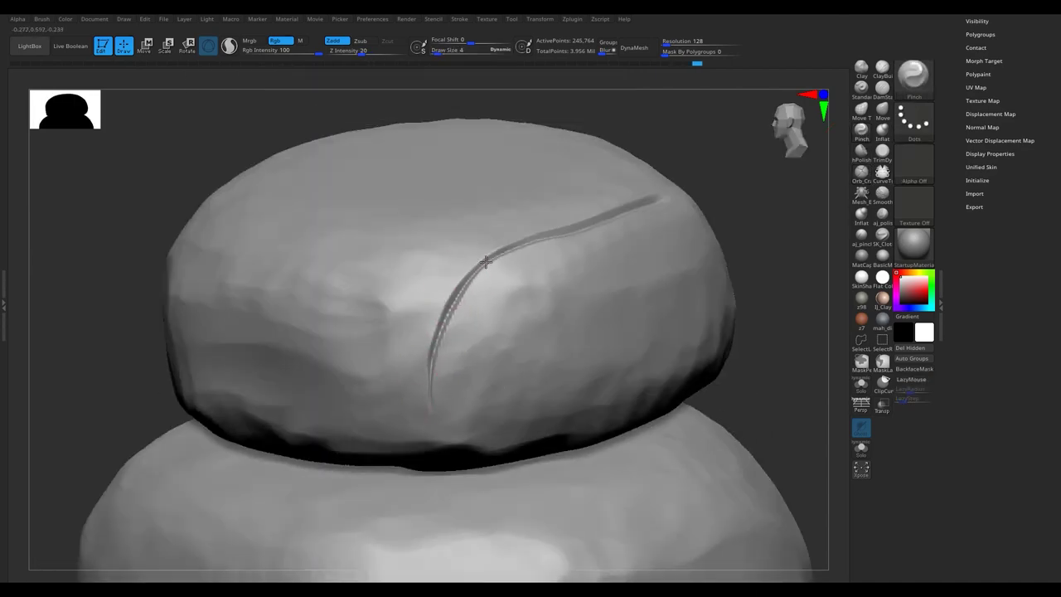
{"action": "mouse_move", "coordinate": [447, 366]}
{"action": "right_mouse_down"}
{"action": "mouse_move", "coordinate": [548, 265]}
{"action": "mouse_move", "coordinate": [339, 327]}
{"action": "mouse_move", "coordinate": [504, 339]}
{"action": "right_mouse_up"}
{"action": "key", "text": "["}
{"action": "key", "text": "["}
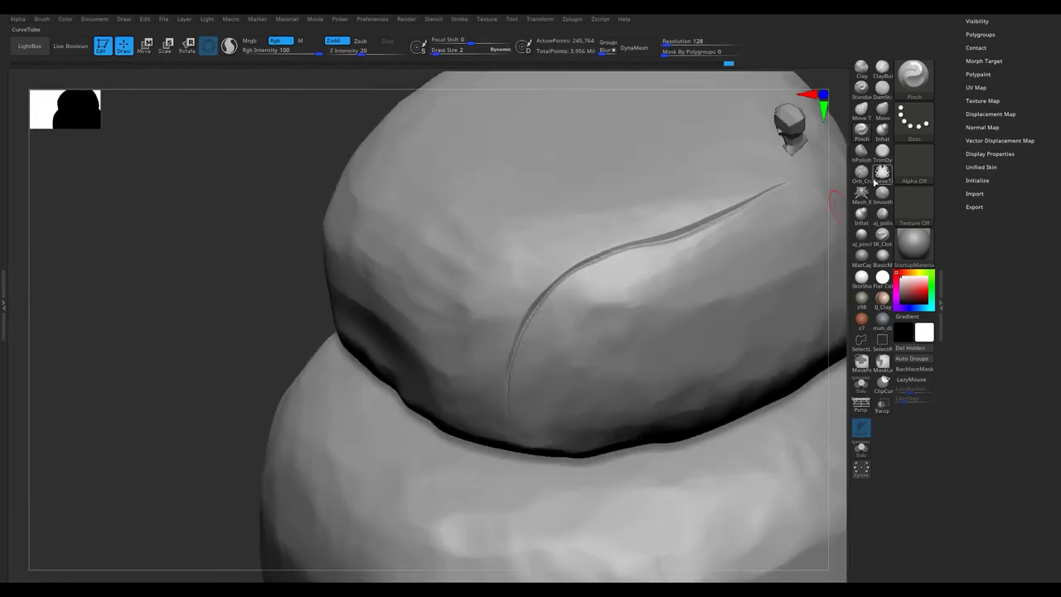
Carve a branching Orb_Cracks crack on the top blob, then thin and soften the dark groove.
{"action": "left_click", "coordinate": [913, 77]}
{"action": "left_click", "coordinate": [505, 407]}
{"action": "right_click_drag", "start_coordinate": [464, 334], "coordinate": [500, 336]}
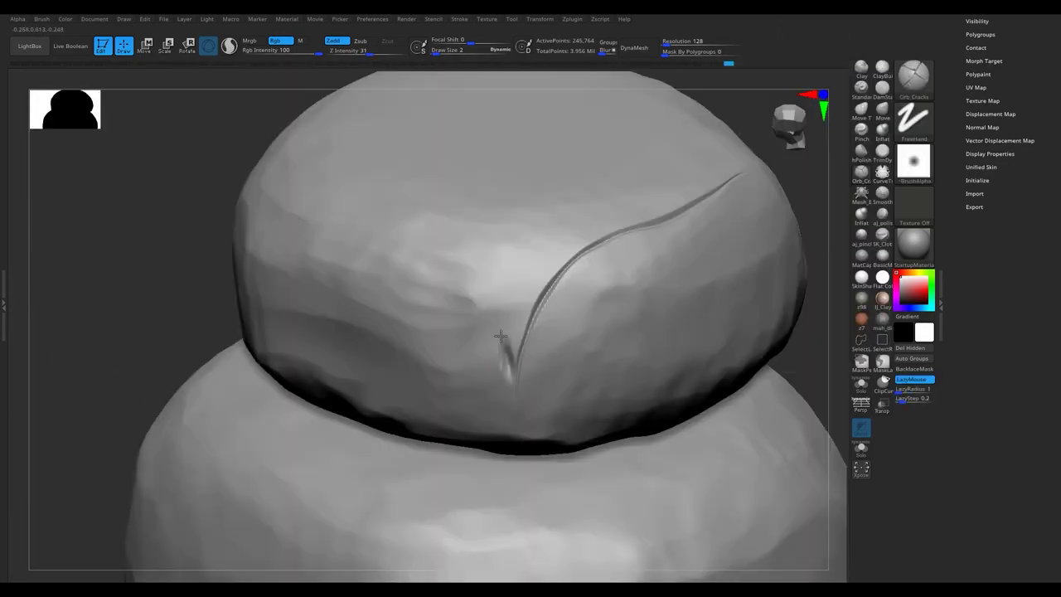
{"action": "left_click_drag", "start_coordinate": [512, 337], "coordinate": [442, 280]}
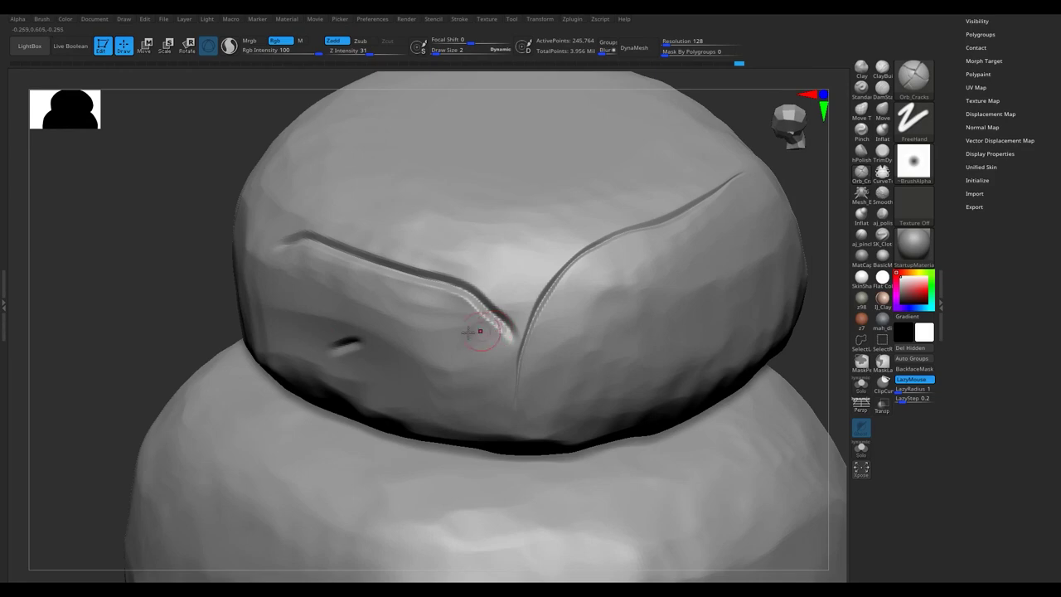
{"action": "right_click_drag", "start_coordinate": [468, 331], "coordinate": [318, 355]}
{"action": "right_click_drag", "start_coordinate": [400, 360], "coordinate": [449, 252]}
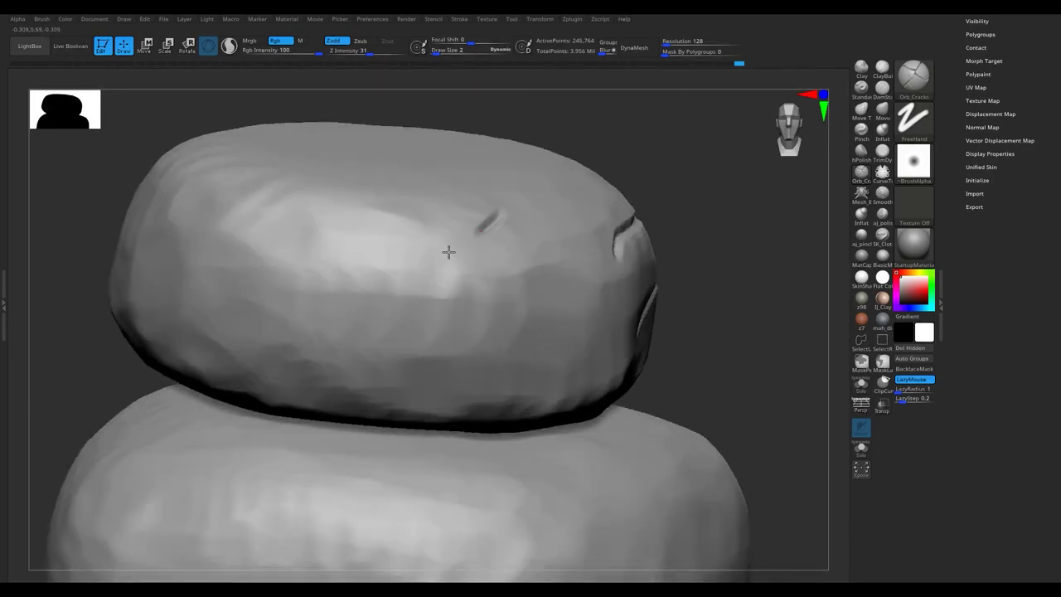
{"action": "right_click_drag", "start_coordinate": [349, 367], "coordinate": [583, 247]}
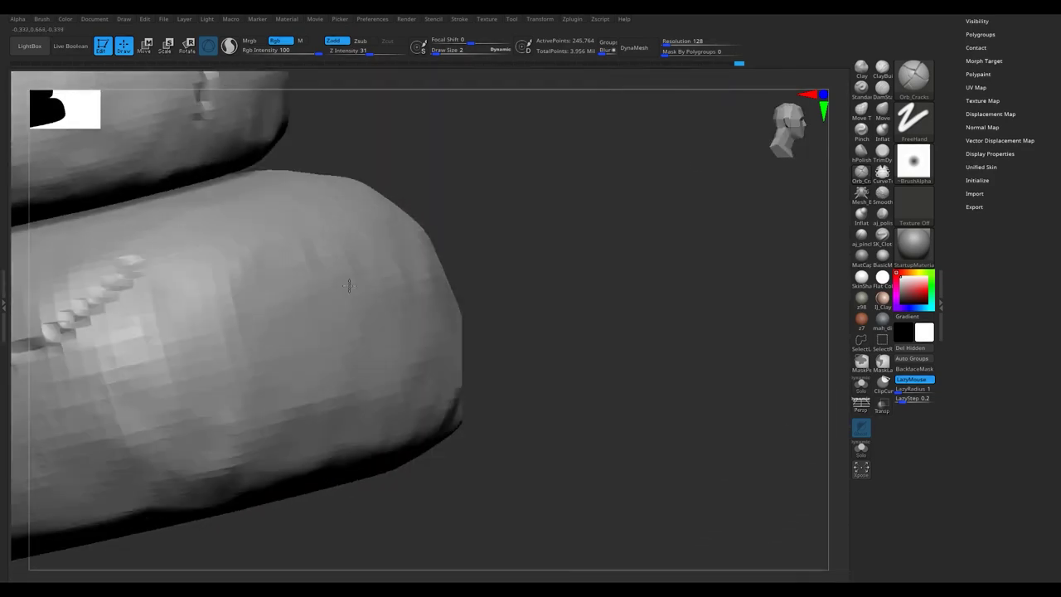
{"action": "mouse_move", "coordinate": [363, 356]}
{"action": "right_mouse_down"}
{"action": "mouse_move", "coordinate": [658, 254]}
{"action": "mouse_move", "coordinate": [378, 276]}
{"action": "mouse_move", "coordinate": [343, 290]}
{"action": "right_mouse_up"}
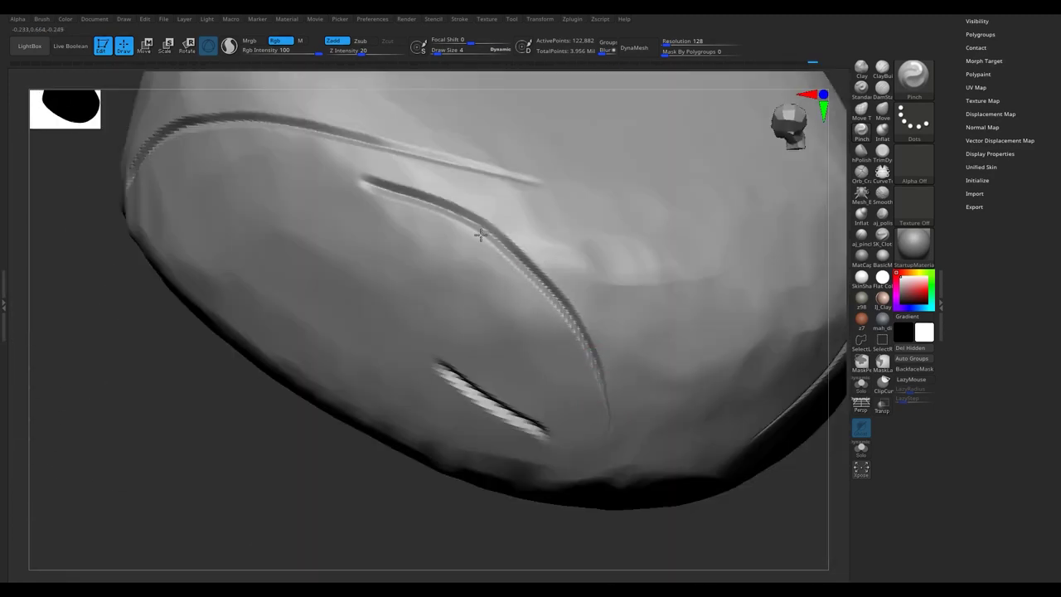
{"action": "key", "text": "s"}
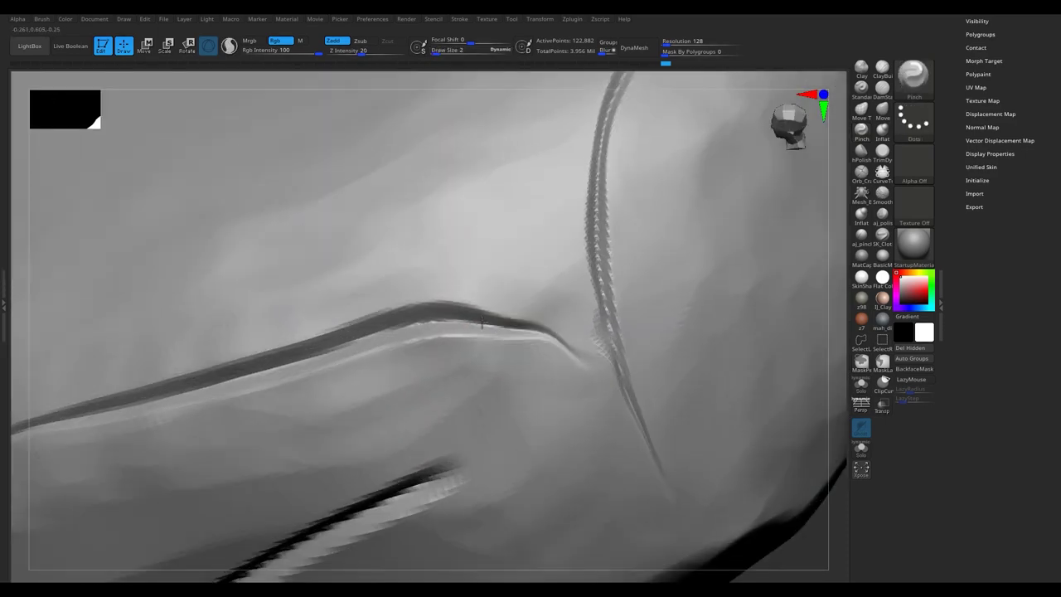
{"action": "left_click_drag", "start_coordinate": [483, 318], "coordinate": [258, 371]}
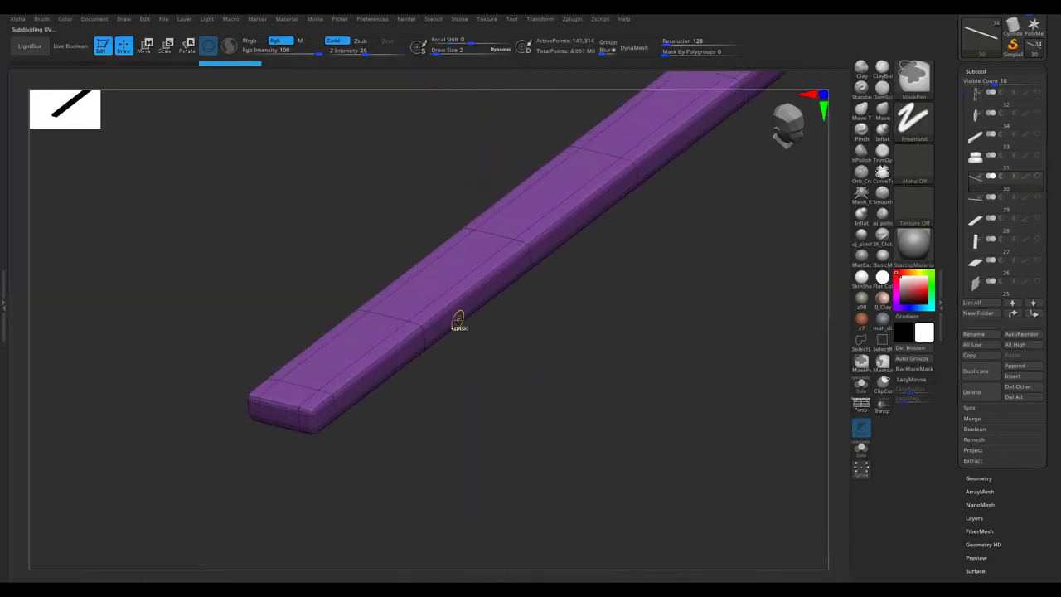
Pick the ClipCurve brush from the brush library with the beam standing nearly upright.
{"action": "left_click_drag", "start_coordinate": [467, 246], "coordinate": [438, 235]}
{"action": "left_click", "coordinate": [880, 348]}
{"action": "left_click", "coordinate": [248, 409]}
{"action": "mouse_move", "coordinate": [447, 193]}
{"action": "left_mouse_down", "text": "alt"}
{"action": "mouse_move", "coordinate": [404, 238]}
{"action": "mouse_move", "coordinate": [459, 111]}
{"action": "left_mouse_up", "text": "alt"}
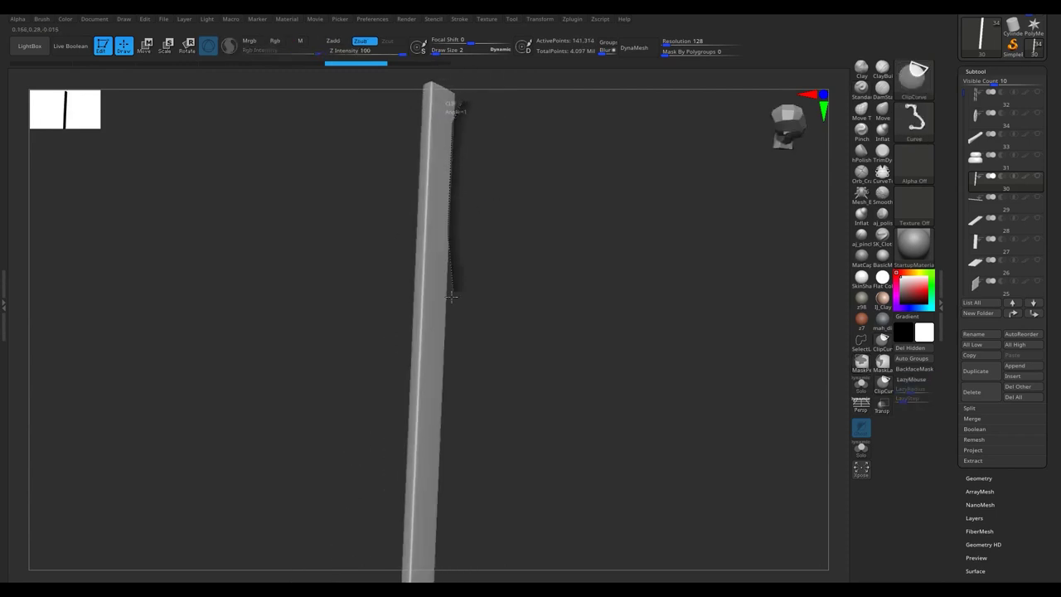
Clip chipped strips and slivers along the beam's edges and left side.
{"action": "left_click_drag", "start_coordinate": [445, 412], "coordinate": [444, 414], "text": "ctrl+shift"}
{"action": "mouse_move", "coordinate": [403, 237]}
{"action": "left_mouse_down"}
{"action": "mouse_move", "coordinate": [427, 104]}
{"action": "mouse_move", "coordinate": [450, 323]}
{"action": "left_mouse_up"}
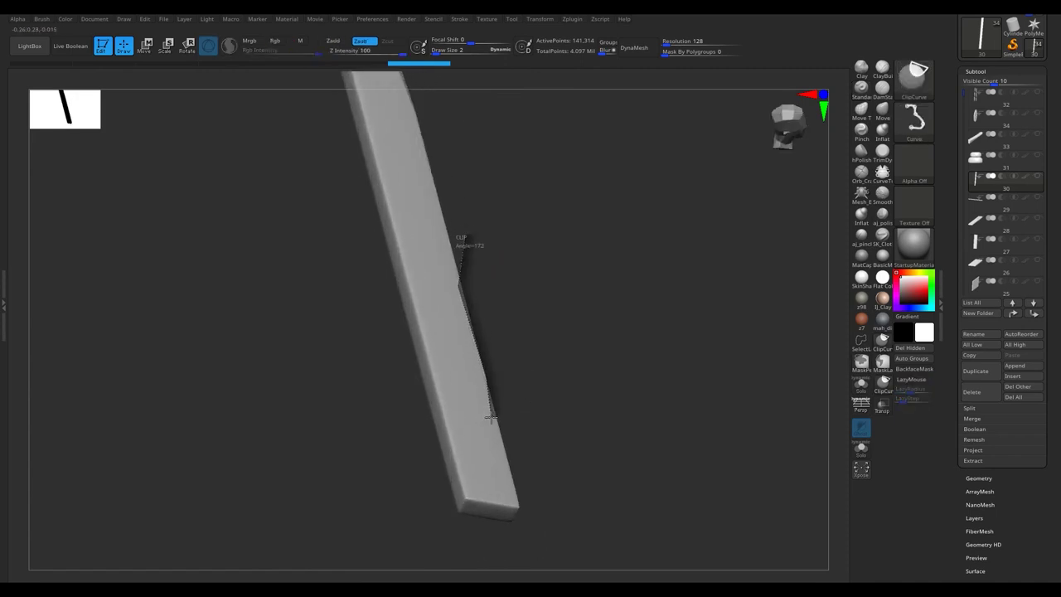
{"action": "left_click_drag", "start_coordinate": [520, 515], "coordinate": [520, 516], "text": "ctrl+shift"}
{"action": "left_click_drag", "start_coordinate": [456, 391], "coordinate": [476, 398]}
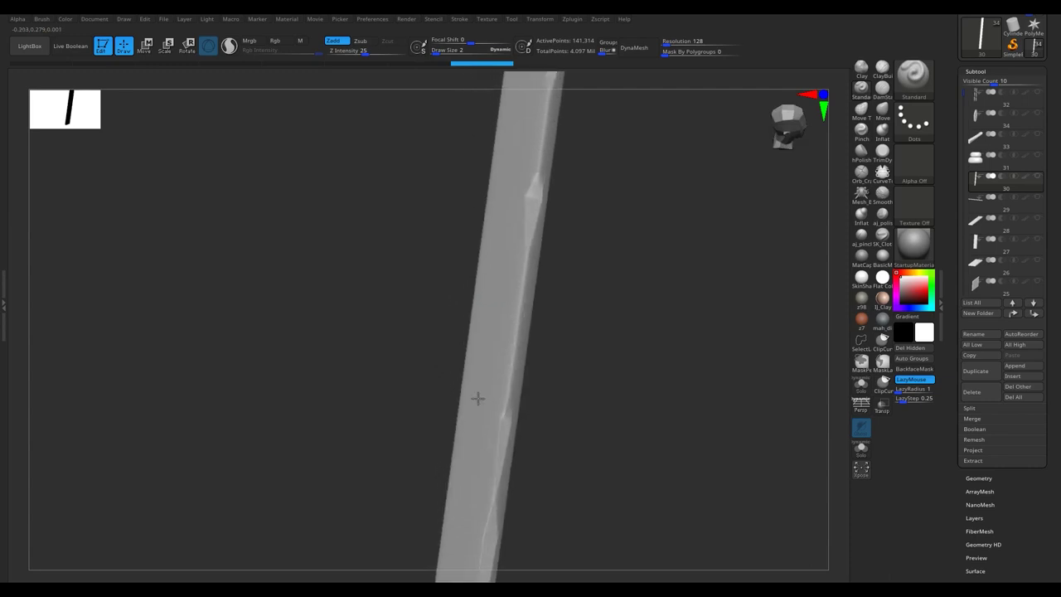
{"action": "left_click_drag", "start_coordinate": [434, 428], "coordinate": [470, 365], "text": "ctrl+shift"}
{"action": "left_click_drag", "start_coordinate": [498, 93], "coordinate": [496, 101], "text": "ctrl+shift"}
{"action": "mouse_move", "coordinate": [538, 244]}
{"action": "left_mouse_down"}
{"action": "mouse_move", "coordinate": [311, 95]}
{"action": "mouse_move", "coordinate": [305, 326]}
{"action": "mouse_move", "coordinate": [335, 300]}
{"action": "left_mouse_up"}
{"action": "left_click_drag", "start_coordinate": [360, 360], "coordinate": [302, 400]}
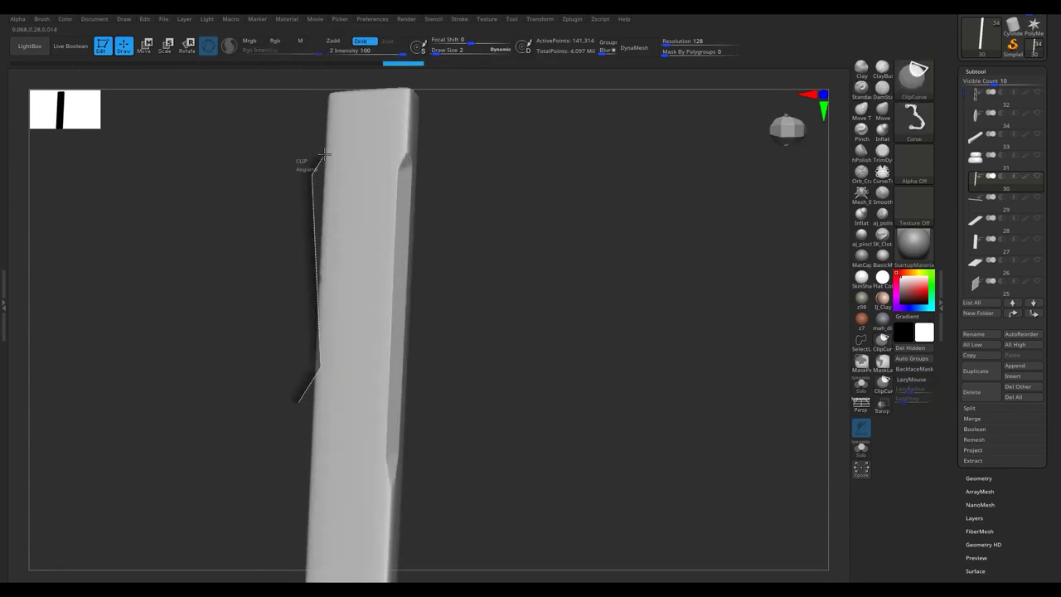
Cut more chipped notches into the upright beam's edges with Ctrl+Shift ClipCurve strokes.
{"action": "mouse_move", "coordinate": [326, 116]}
{"action": "left_mouse_down", "text": "ctrl+shift"}
{"action": "mouse_move", "coordinate": [325, 147]}
{"action": "mouse_move", "coordinate": [440, 325]}
{"action": "mouse_move", "coordinate": [435, 282]}
{"action": "left_mouse_up", "text": "ctrl+shift"}
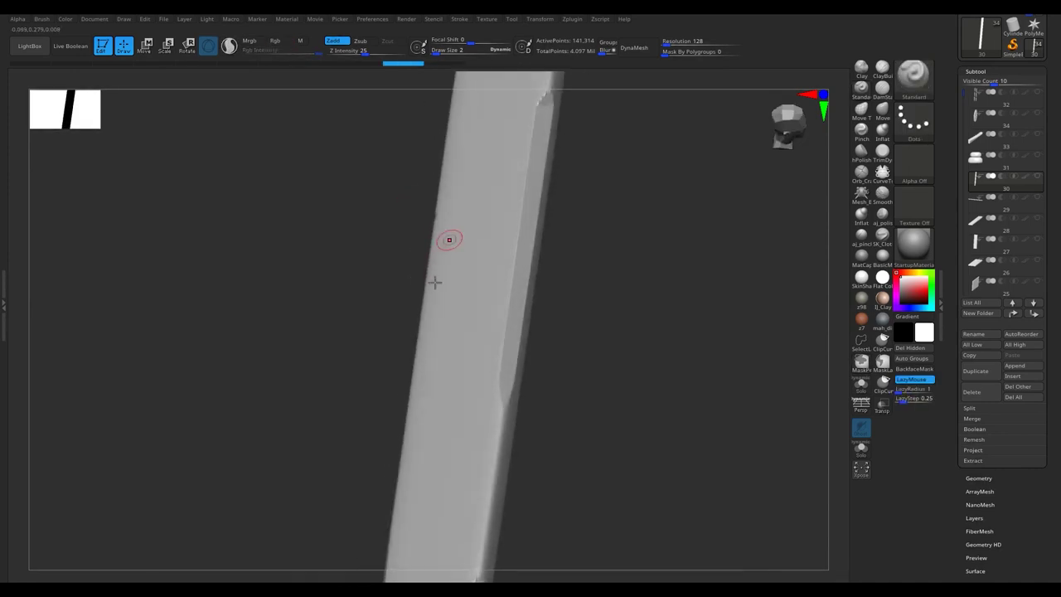
{"action": "left_click_drag", "start_coordinate": [415, 362], "coordinate": [378, 388]}
{"action": "key", "text": "ctrl+shift"}
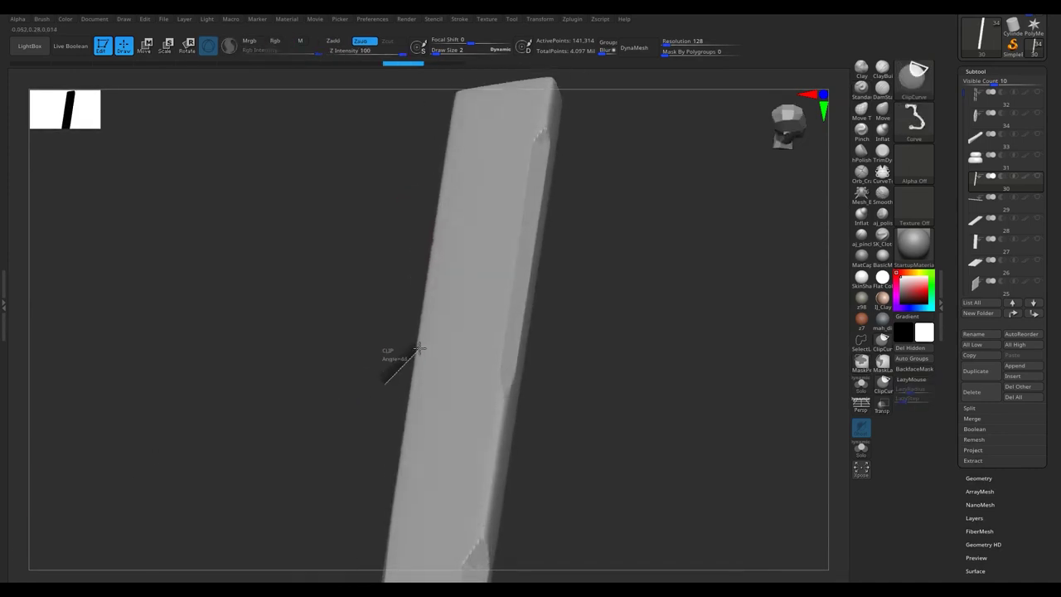
{"action": "left_click_drag", "start_coordinate": [447, 105], "coordinate": [447, 105], "text": "ctrl+shift"}
{"action": "mouse_move", "coordinate": [459, 247]}
{"action": "left_mouse_down"}
{"action": "mouse_move", "coordinate": [419, 359]}
{"action": "mouse_move", "coordinate": [332, 496]}
{"action": "left_mouse_up"}
{"action": "key", "text": "ctrl+shift"}
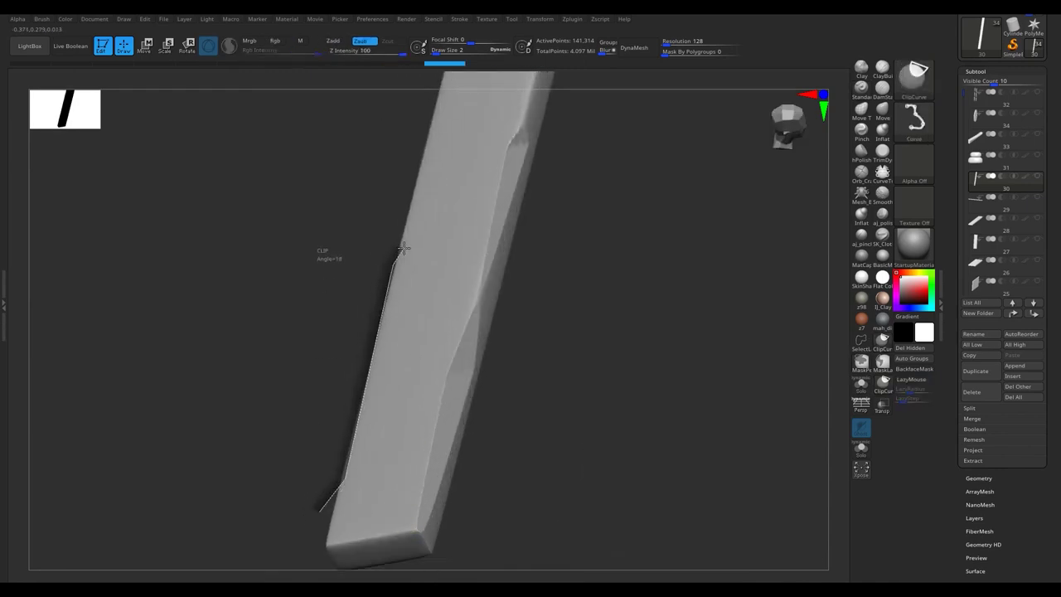
{"action": "mouse_move", "coordinate": [422, 144]}
{"action": "left_mouse_down"}
{"action": "mouse_move", "coordinate": [461, 232]}
{"action": "mouse_move", "coordinate": [442, 282]}
{"action": "left_mouse_up"}
Chip slivers and notches along the bar's right and lower edges.
{"action": "right_click_drag", "start_coordinate": [453, 214], "coordinate": [506, 159], "text": "ctrl"}
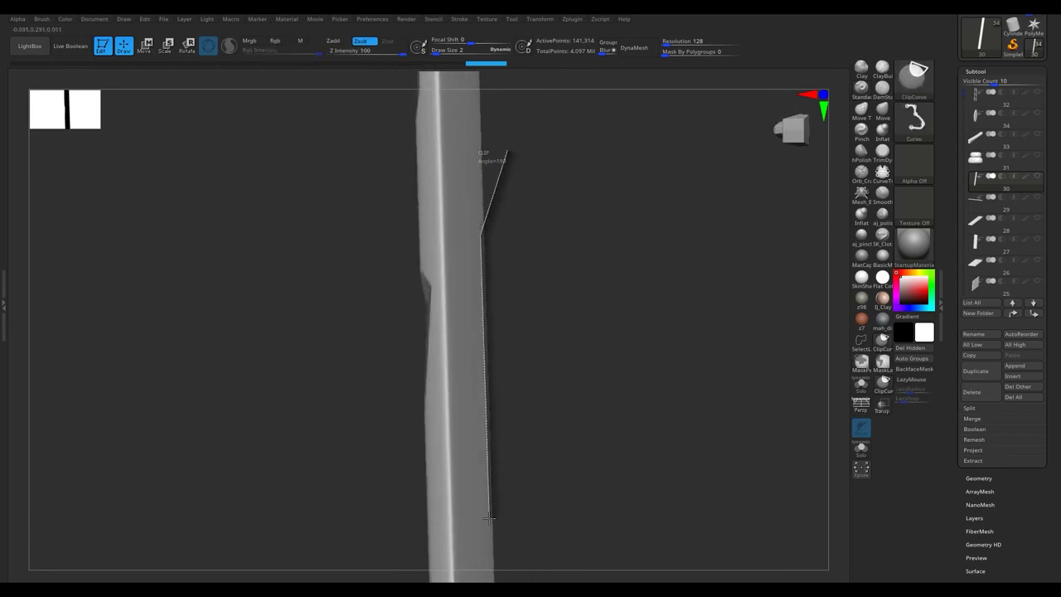
{"action": "left_click_drag", "start_coordinate": [514, 559], "coordinate": [514, 563], "text": "ctrl+shift"}
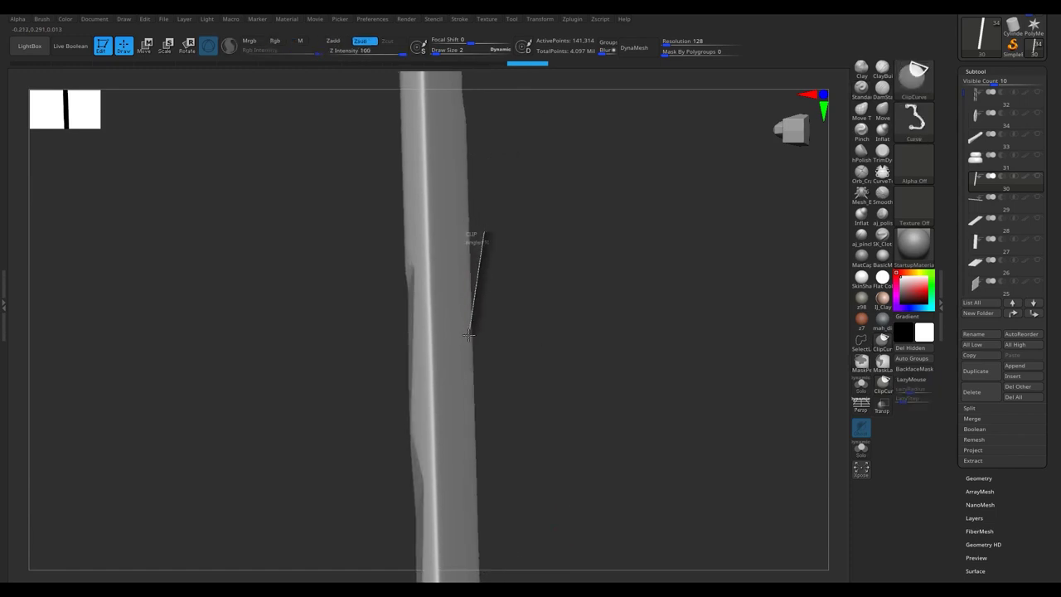
{"action": "left_click_drag", "start_coordinate": [484, 573], "coordinate": [424, 268], "text": "ctrl+shift"}
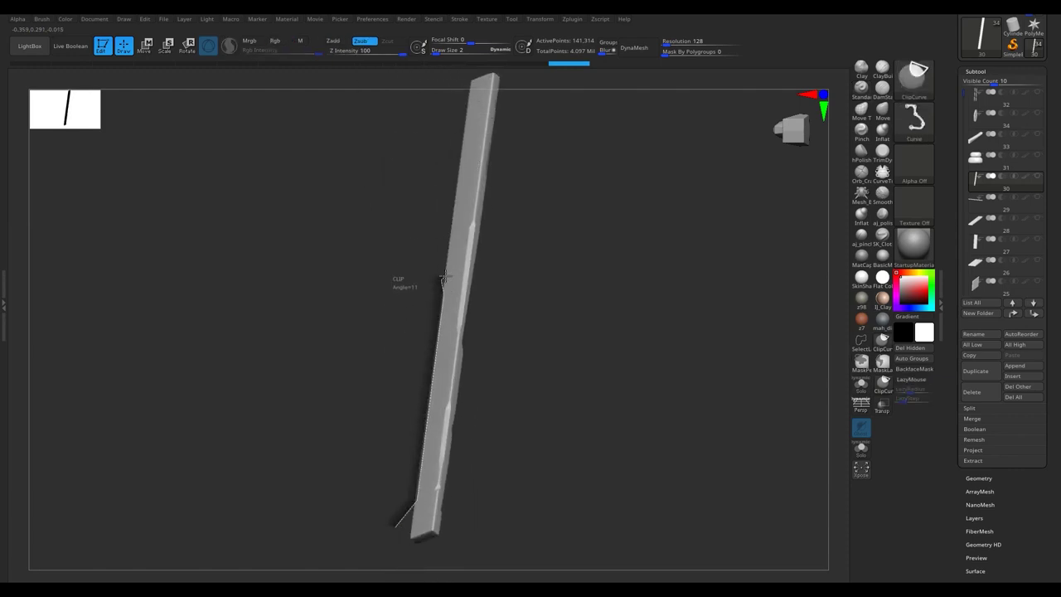
{"action": "left_click_drag", "start_coordinate": [462, 118], "coordinate": [462, 120], "text": "ctrl+shift"}
{"action": "left_click_drag", "start_coordinate": [530, 221], "coordinate": [418, 269]}
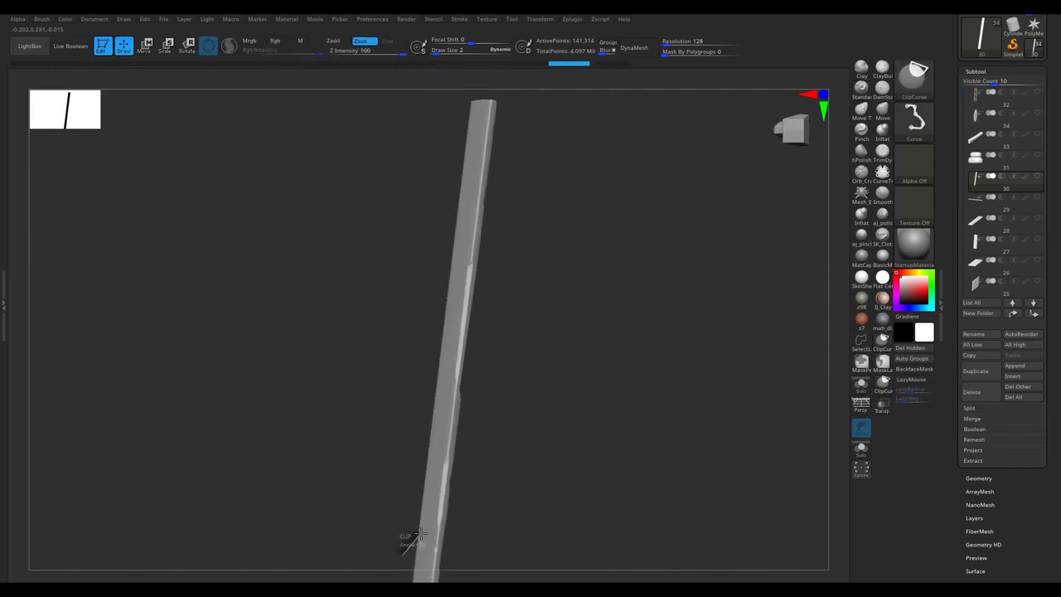
{"action": "mouse_move", "coordinate": [467, 130]}
{"action": "left_mouse_down", "text": "ctrl+shift"}
{"action": "mouse_move", "coordinate": [443, 233]}
{"action": "mouse_move", "coordinate": [489, 453]}
{"action": "left_mouse_up", "text": "ctrl+shift"}
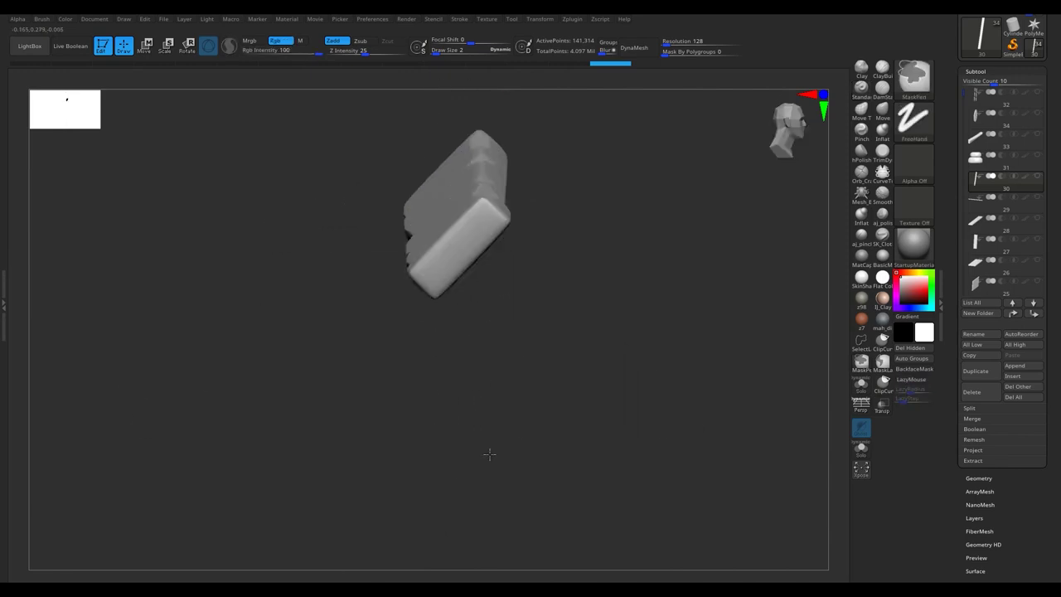
Clip several chips off the ends of the bar.
{"action": "left_click_drag", "start_coordinate": [478, 259], "coordinate": [527, 249]}
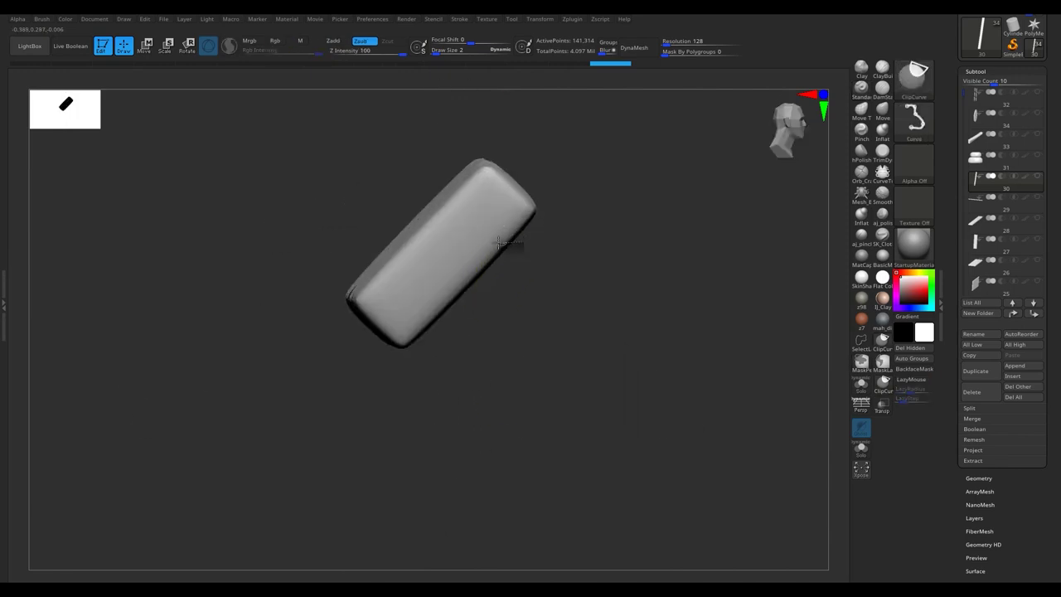
{"action": "mouse_move", "coordinate": [430, 353]}
{"action": "left_mouse_down"}
{"action": "mouse_move", "coordinate": [374, 300]}
{"action": "mouse_move", "coordinate": [464, 314]}
{"action": "left_mouse_up"}
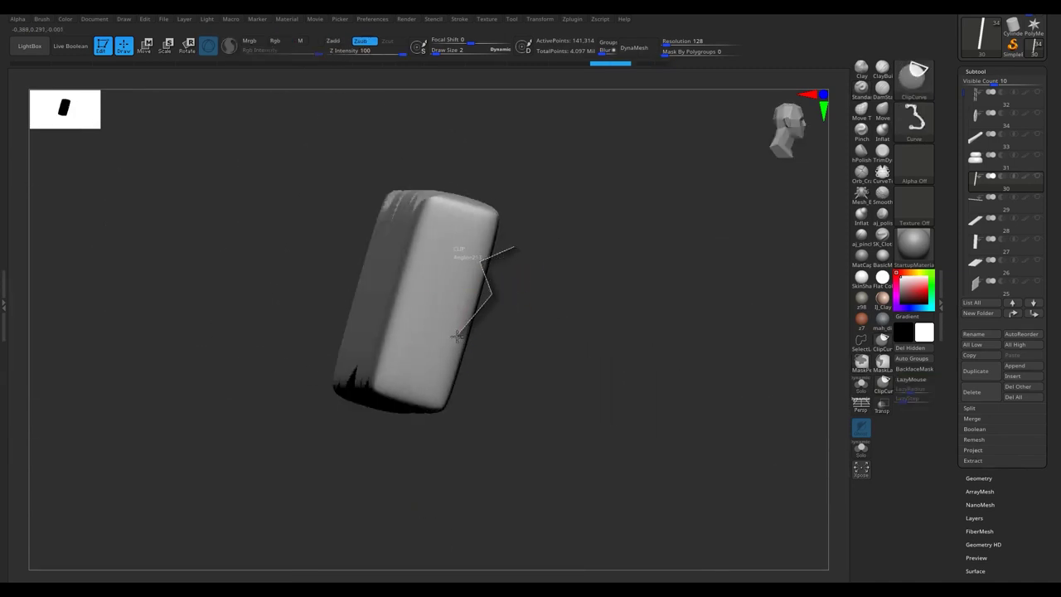
{"action": "left_click_drag", "start_coordinate": [461, 429], "coordinate": [516, 303]}
{"action": "mouse_move", "coordinate": [488, 368]}
{"action": "left_mouse_down"}
{"action": "mouse_move", "coordinate": [443, 295]}
{"action": "mouse_move", "coordinate": [529, 282]}
{"action": "left_mouse_up"}
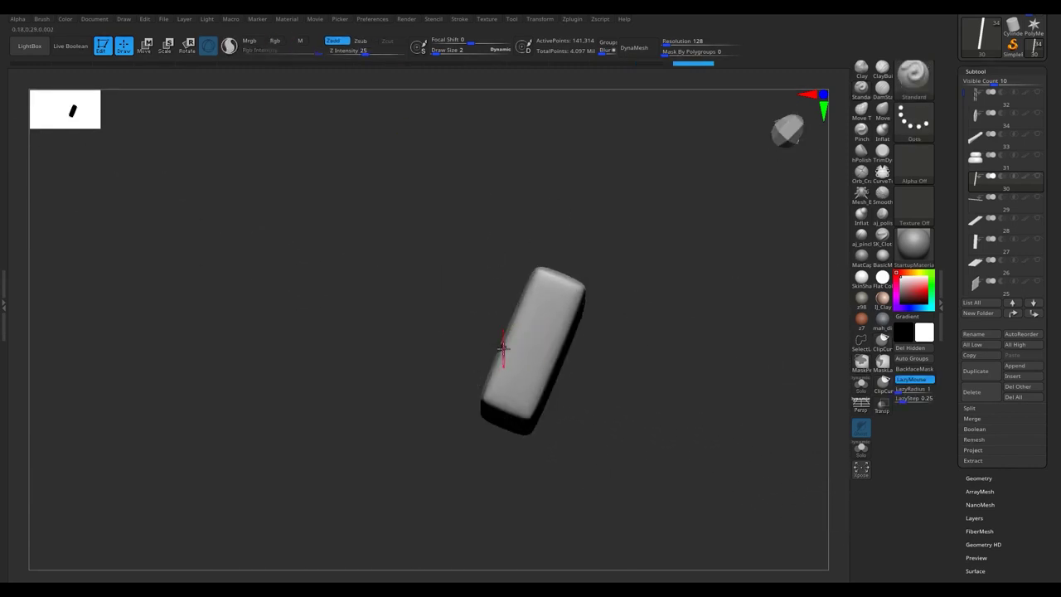
{"action": "left_click_drag", "start_coordinate": [504, 341], "coordinate": [523, 436]}
{"action": "mouse_move", "coordinate": [464, 412]}
{"action": "left_mouse_down", "text": "ctrl+shift"}
{"action": "mouse_move", "coordinate": [481, 417]}
{"action": "mouse_move", "coordinate": [442, 391]}
{"action": "mouse_move", "coordinate": [450, 267]}
{"action": "mouse_move", "coordinate": [415, 396]}
{"action": "mouse_move", "coordinate": [528, 284]}
{"action": "left_mouse_up", "text": "ctrl+shift"}
Clip a final chip off the bar's end and turn off Solo to show the whole cart.
{"action": "mouse_move", "coordinate": [635, 277]}
{"action": "left_mouse_down"}
{"action": "mouse_move", "coordinate": [658, 111]}
{"action": "mouse_move", "coordinate": [721, 261]}
{"action": "mouse_move", "coordinate": [673, 282]}
{"action": "mouse_move", "coordinate": [782, 356]}
{"action": "mouse_move", "coordinate": [654, 313]}
{"action": "mouse_move", "coordinate": [650, 325]}
{"action": "mouse_move", "coordinate": [672, 233]}
{"action": "left_mouse_up"}
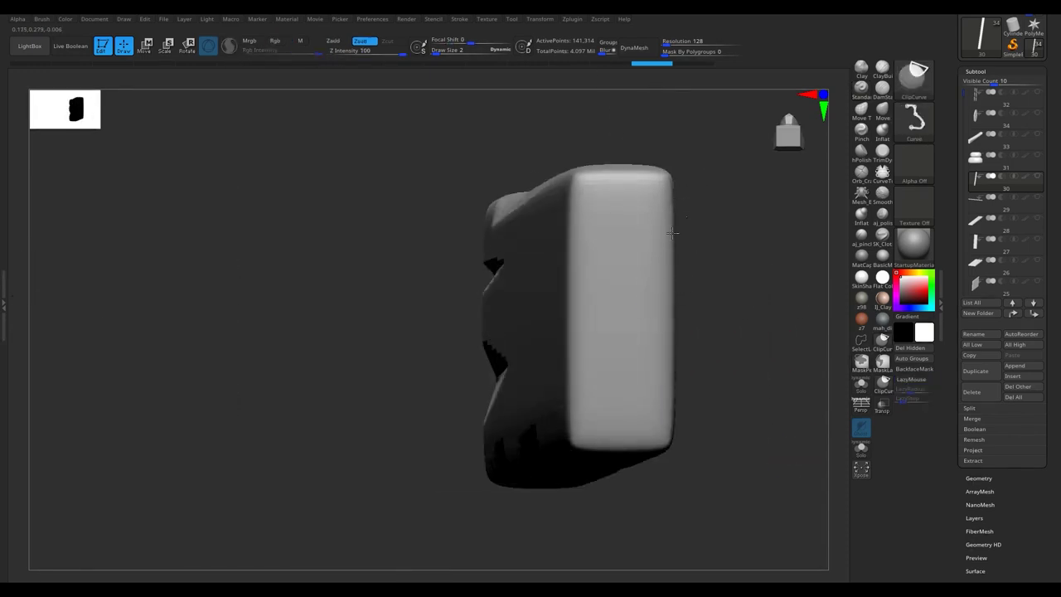
{"action": "mouse_move", "coordinate": [665, 354]}
{"action": "left_mouse_down"}
{"action": "mouse_move", "coordinate": [282, 291]}
{"action": "mouse_move", "coordinate": [351, 285]}
{"action": "left_mouse_up"}
{"action": "left_click_drag", "start_coordinate": [394, 335], "coordinate": [534, 386]}
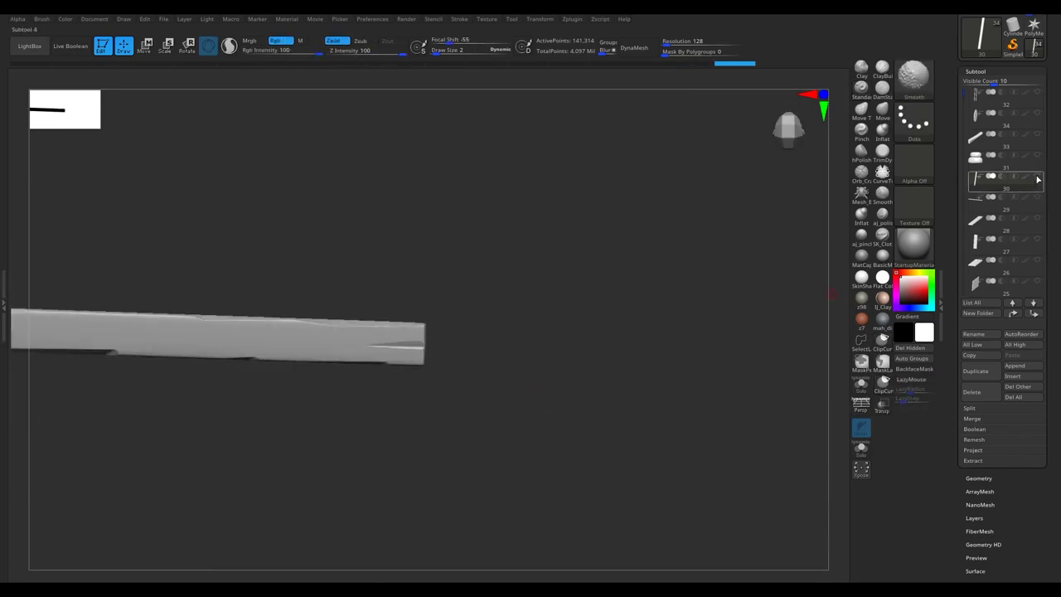
{"action": "left_click", "coordinate": [1037, 177], "text": "shift"}
{"action": "mouse_move", "coordinate": [415, 284]}
{"action": "left_mouse_down"}
{"action": "mouse_move", "coordinate": [386, 507]}
{"action": "mouse_move", "coordinate": [420, 268]}
{"action": "mouse_move", "coordinate": [303, 239]}
{"action": "mouse_move", "coordinate": [361, 240]}
{"action": "left_mouse_up"}
{"action": "mouse_move", "coordinate": [446, 263]}
{"action": "left_mouse_down"}
{"action": "mouse_move", "coordinate": [498, 248]}
{"action": "mouse_move", "coordinate": [464, 299]}
{"action": "left_mouse_up"}
Select the plank subtool and frame it upright in view.
{"action": "left_click", "coordinate": [455, 285], "text": "alt"}
{"action": "key", "text": "f"}
{"action": "right_click_drag", "start_coordinate": [1, 464], "coordinate": [550, 450], "text": "ctrl"}
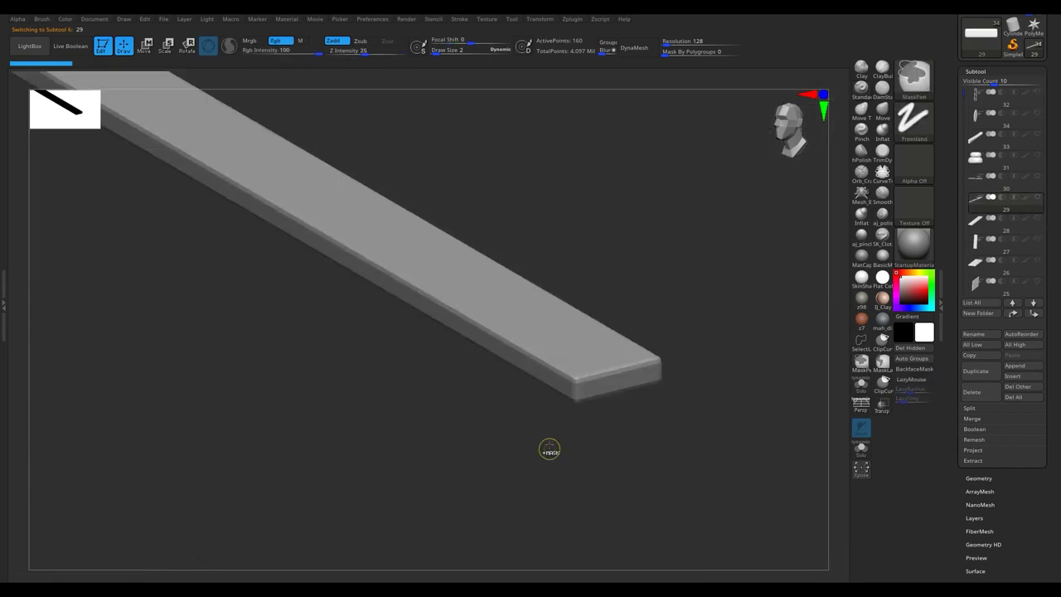
{"action": "mouse_move", "coordinate": [547, 398]}
{"action": "right_mouse_down"}
{"action": "mouse_move", "coordinate": [633, 381]}
{"action": "mouse_move", "coordinate": [573, 216]}
{"action": "mouse_move", "coordinate": [592, 240]}
{"action": "mouse_move", "coordinate": [573, 237]}
{"action": "right_mouse_up"}
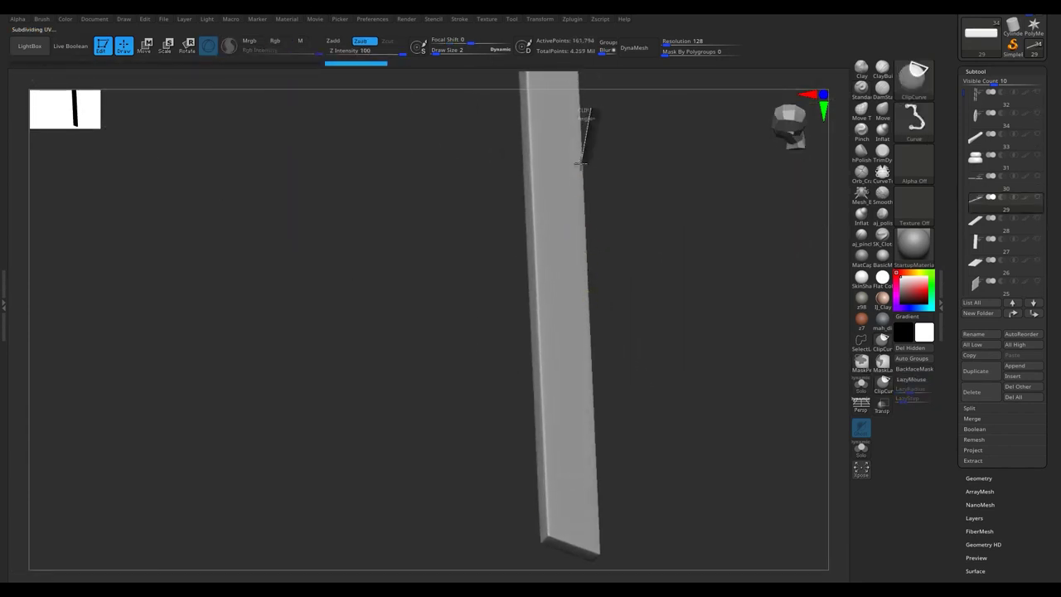
Clip chipped strips and notches along the plank's edge and one end.
{"action": "left_click_drag", "start_coordinate": [594, 507], "coordinate": [594, 510], "text": "ctrl+shift"}
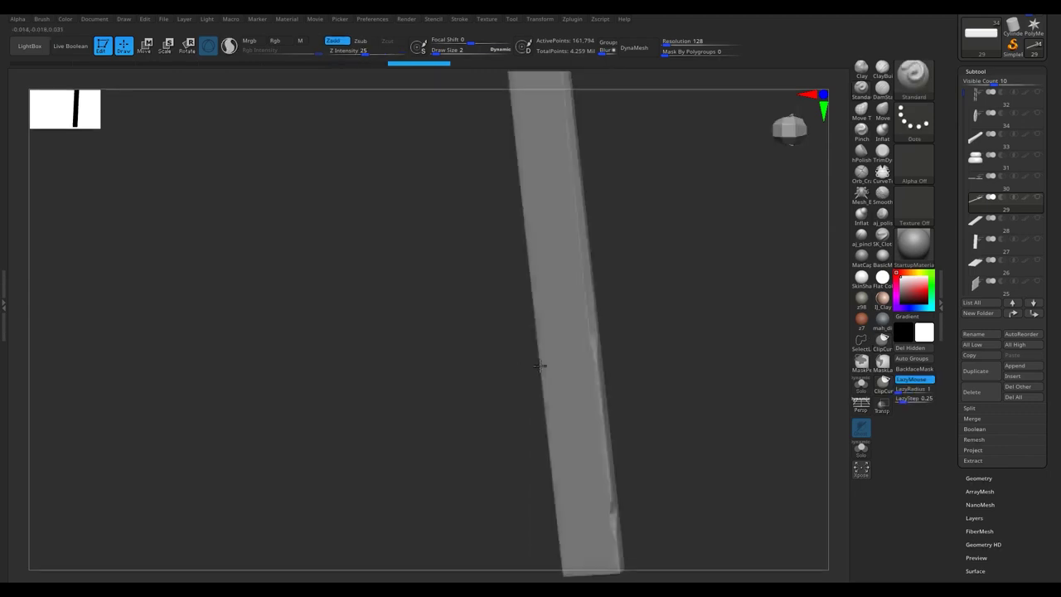
{"action": "right_click_drag", "start_coordinate": [593, 510], "coordinate": [548, 206]}
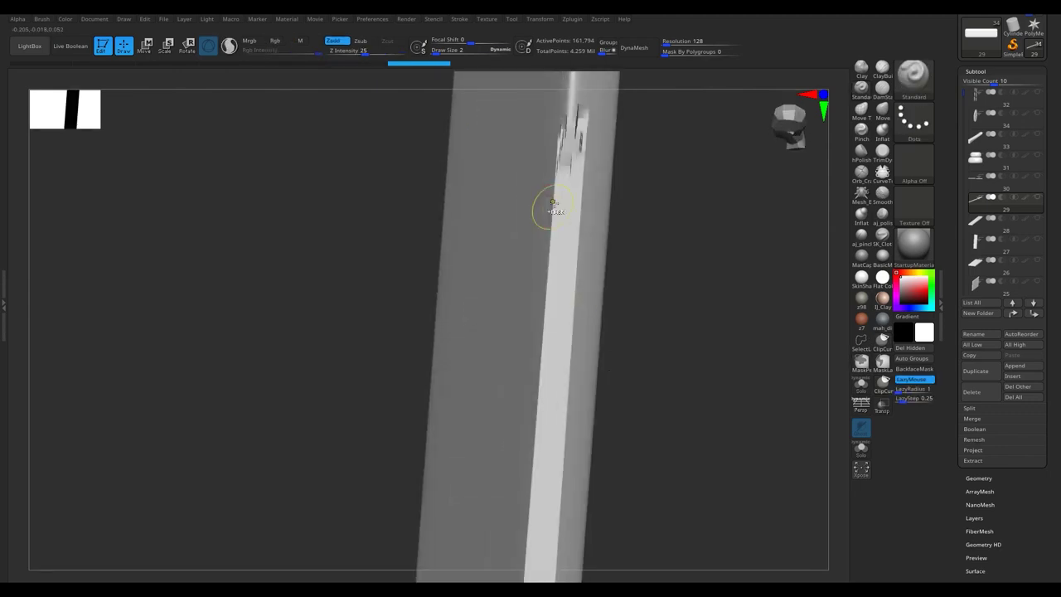
{"action": "mouse_move", "coordinate": [572, 153]}
{"action": "right_mouse_down"}
{"action": "mouse_move", "coordinate": [549, 260]}
{"action": "mouse_move", "coordinate": [403, 462]}
{"action": "mouse_move", "coordinate": [431, 501]}
{"action": "right_mouse_up"}
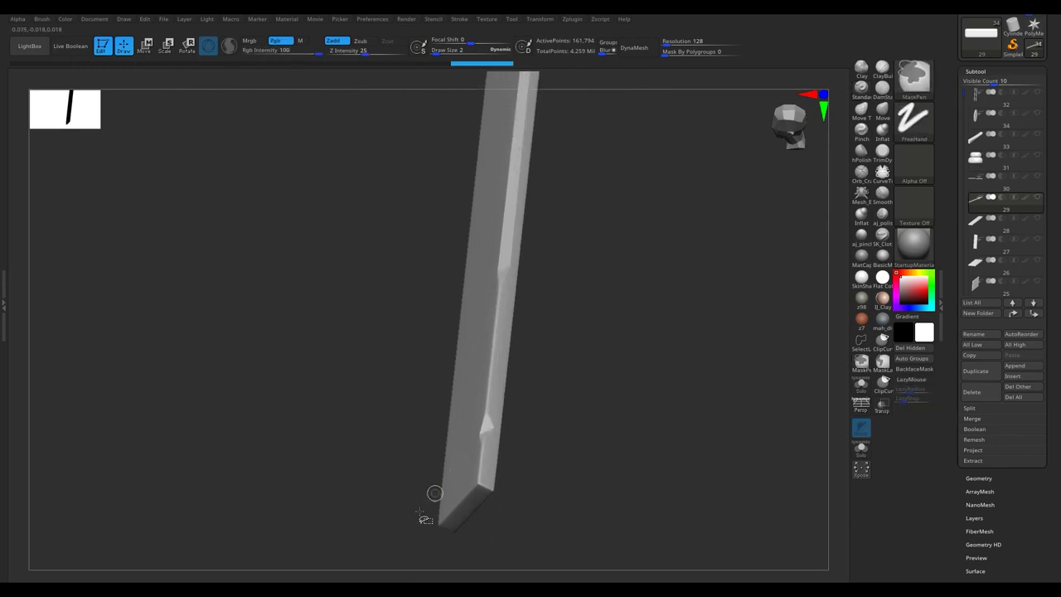
{"action": "left_click_drag", "start_coordinate": [478, 144], "coordinate": [479, 144], "text": "ctrl+shift"}
{"action": "mouse_move", "coordinate": [478, 144]}
{"action": "right_mouse_down"}
{"action": "mouse_move", "coordinate": [493, 184]}
{"action": "mouse_move", "coordinate": [434, 161]}
{"action": "mouse_move", "coordinate": [477, 287]}
{"action": "mouse_move", "coordinate": [461, 173]}
{"action": "mouse_move", "coordinate": [426, 218]}
{"action": "mouse_move", "coordinate": [475, 266]}
{"action": "mouse_move", "coordinate": [451, 246]}
{"action": "mouse_move", "coordinate": [444, 185]}
{"action": "mouse_move", "coordinate": [508, 162]}
{"action": "right_mouse_up"}
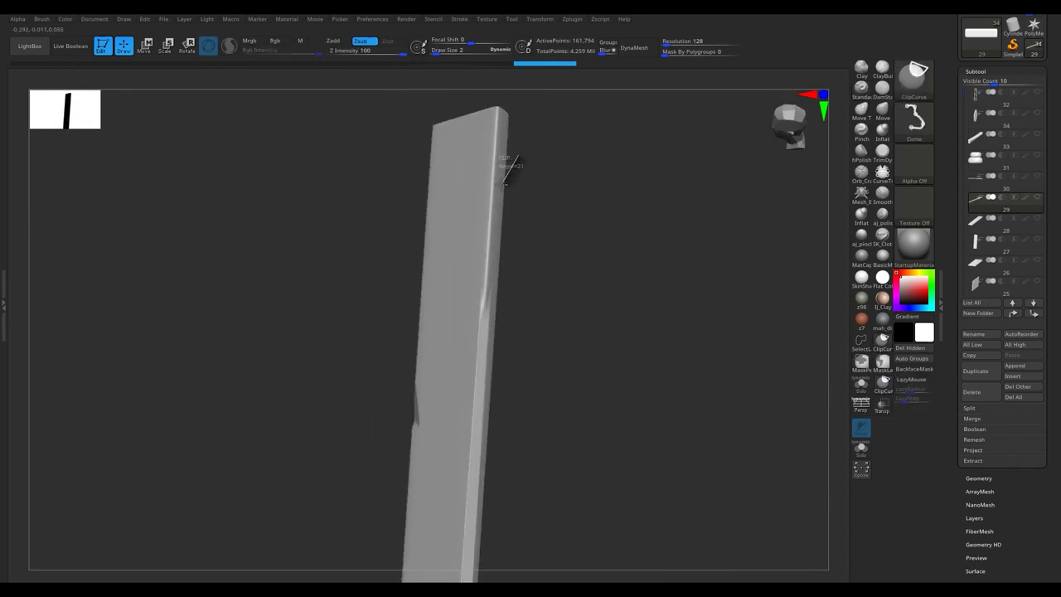
{"action": "mouse_move", "coordinate": [458, 393]}
{"action": "right_mouse_down"}
{"action": "mouse_move", "coordinate": [473, 323]}
{"action": "mouse_move", "coordinate": [393, 208]}
{"action": "mouse_move", "coordinate": [367, 209]}
{"action": "mouse_move", "coordinate": [367, 170]}
{"action": "mouse_move", "coordinate": [421, 146]}
{"action": "mouse_move", "coordinate": [431, 262]}
{"action": "right_mouse_up"}
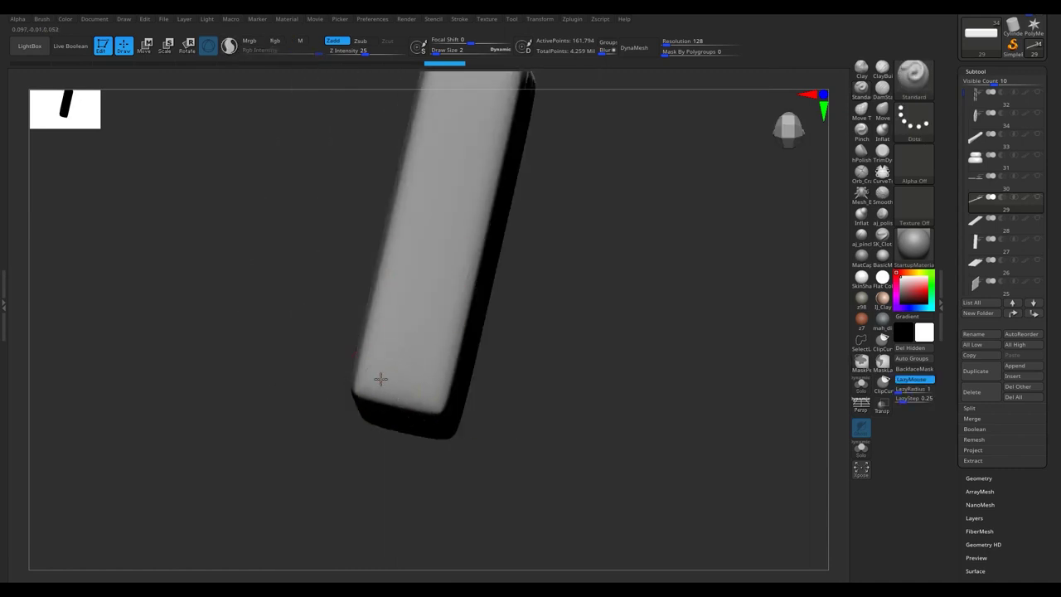
{"action": "right_click_drag", "start_coordinate": [380, 379], "coordinate": [381, 380]}
{"action": "mouse_move", "coordinate": [347, 330]}
{"action": "right_mouse_down"}
{"action": "mouse_move", "coordinate": [390, 367]}
{"action": "mouse_move", "coordinate": [398, 249]}
{"action": "mouse_move", "coordinate": [189, 298]}
{"action": "mouse_move", "coordinate": [223, 319]}
{"action": "right_mouse_up"}
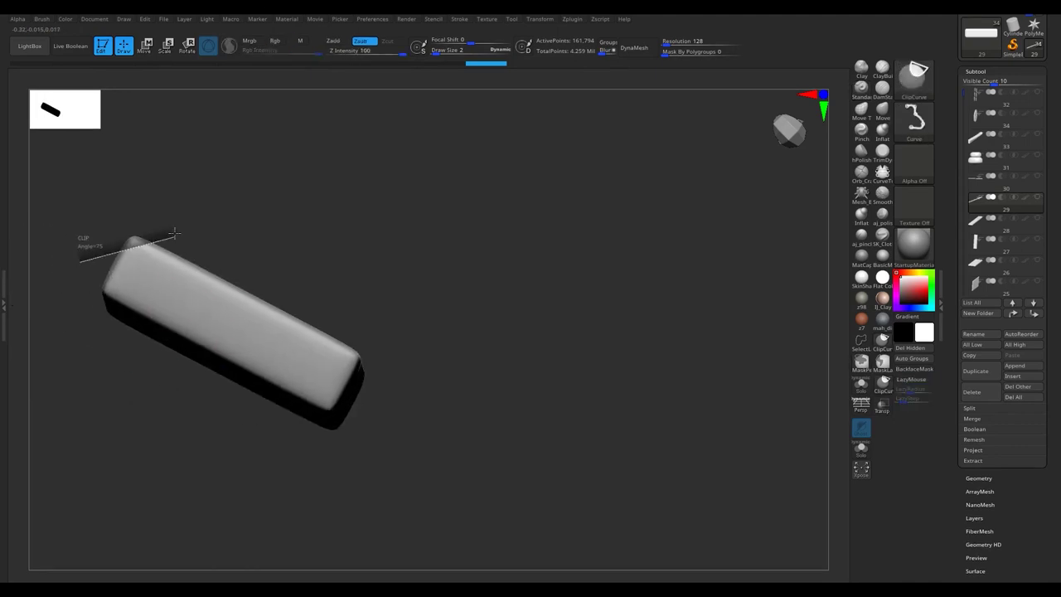
Chip the plank's corner and top edge near its end.
{"action": "mouse_move", "coordinate": [162, 267]}
{"action": "right_mouse_down"}
{"action": "mouse_move", "coordinate": [173, 187]}
{"action": "mouse_move", "coordinate": [204, 138]}
{"action": "mouse_move", "coordinate": [262, 274]}
{"action": "mouse_move", "coordinate": [196, 248]}
{"action": "mouse_move", "coordinate": [163, 285]}
{"action": "mouse_move", "coordinate": [415, 274]}
{"action": "mouse_move", "coordinate": [379, 291]}
{"action": "mouse_move", "coordinate": [398, 408]}
{"action": "mouse_move", "coordinate": [417, 178]}
{"action": "mouse_move", "coordinate": [426, 336]}
{"action": "mouse_move", "coordinate": [423, 317]}
{"action": "right_mouse_up"}
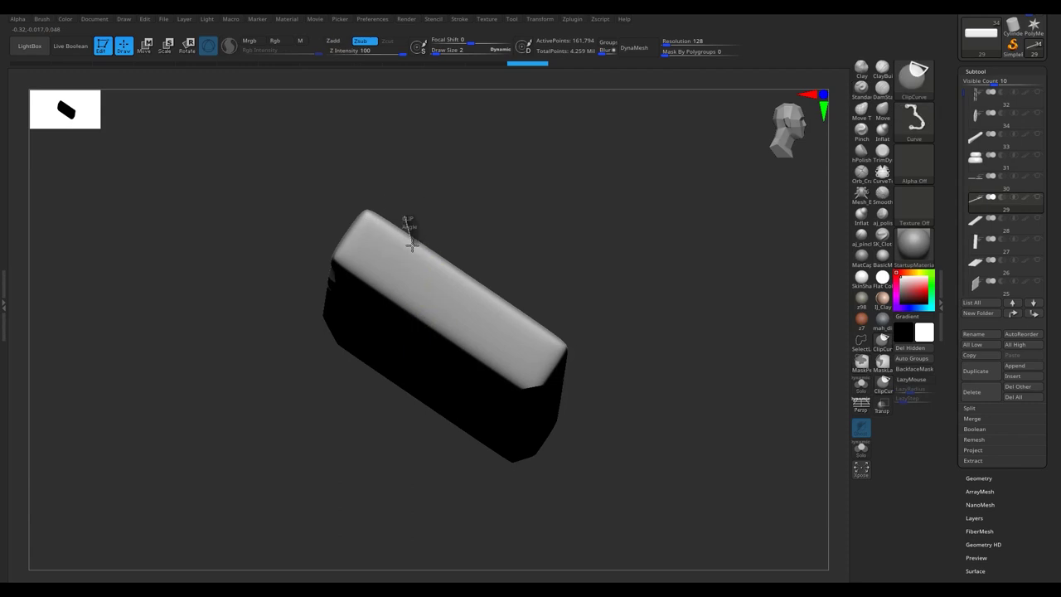
{"action": "mouse_move", "coordinate": [439, 256]}
{"action": "right_mouse_down"}
{"action": "mouse_move", "coordinate": [426, 329]}
{"action": "mouse_move", "coordinate": [567, 322]}
{"action": "mouse_move", "coordinate": [383, 385]}
{"action": "right_mouse_up"}
{"action": "left_click_drag", "start_coordinate": [383, 386], "coordinate": [423, 343], "text": "ctrl+shift"}
{"action": "left_click_drag", "start_coordinate": [429, 239], "coordinate": [429, 240], "text": "ctrl+shift"}
{"action": "mouse_move", "coordinate": [430, 240]}
{"action": "right_mouse_down"}
{"action": "mouse_move", "coordinate": [434, 379]}
{"action": "mouse_move", "coordinate": [403, 343]}
{"action": "mouse_move", "coordinate": [420, 377]}
{"action": "right_mouse_up"}
{"action": "left_click_drag", "start_coordinate": [446, 258], "coordinate": [446, 257], "text": "ctrl+shift"}
{"action": "mouse_move", "coordinate": [446, 258]}
{"action": "right_mouse_down"}
{"action": "mouse_move", "coordinate": [379, 409]}
{"action": "mouse_move", "coordinate": [398, 337]}
{"action": "mouse_move", "coordinate": [425, 430]}
{"action": "right_mouse_up"}
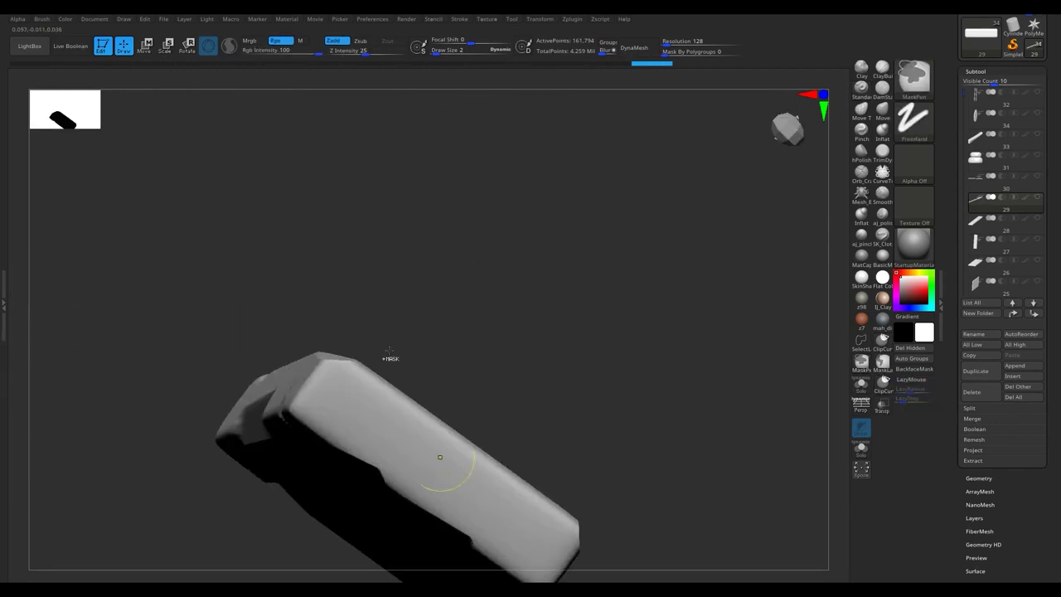
{"action": "left_click_drag", "start_coordinate": [467, 430], "coordinate": [467, 431], "text": "ctrl+shift"}
{"action": "mouse_move", "coordinate": [467, 430]}
{"action": "right_mouse_down"}
{"action": "mouse_move", "coordinate": [509, 355]}
{"action": "mouse_move", "coordinate": [549, 403]}
{"action": "mouse_move", "coordinate": [594, 417]}
{"action": "right_mouse_up"}
Clip more chips along the plank's side edges, then show all cart parts again.
{"action": "left_click_drag", "start_coordinate": [606, 362], "coordinate": [606, 363], "text": "ctrl+shift"}
{"action": "mouse_move", "coordinate": [606, 363]}
{"action": "right_mouse_down"}
{"action": "mouse_move", "coordinate": [605, 431]}
{"action": "mouse_move", "coordinate": [572, 403]}
{"action": "right_mouse_up"}
{"action": "left_click_drag", "start_coordinate": [617, 285], "coordinate": [617, 285], "text": "ctrl+shift"}
{"action": "mouse_move", "coordinate": [617, 286]}
{"action": "right_mouse_down"}
{"action": "mouse_move", "coordinate": [550, 196]}
{"action": "mouse_move", "coordinate": [516, 422]}
{"action": "mouse_move", "coordinate": [476, 374]}
{"action": "mouse_move", "coordinate": [473, 326]}
{"action": "mouse_move", "coordinate": [418, 344]}
{"action": "right_mouse_up"}
{"action": "right_click_drag", "start_coordinate": [593, 324], "coordinate": [474, 335], "text": "ctrl"}
{"action": "mouse_move", "coordinate": [446, 432]}
{"action": "right_mouse_down"}
{"action": "mouse_move", "coordinate": [609, 470]}
{"action": "mouse_move", "coordinate": [587, 294]}
{"action": "right_mouse_up"}
{"action": "left_click", "coordinate": [1032, 207], "text": "shift"}
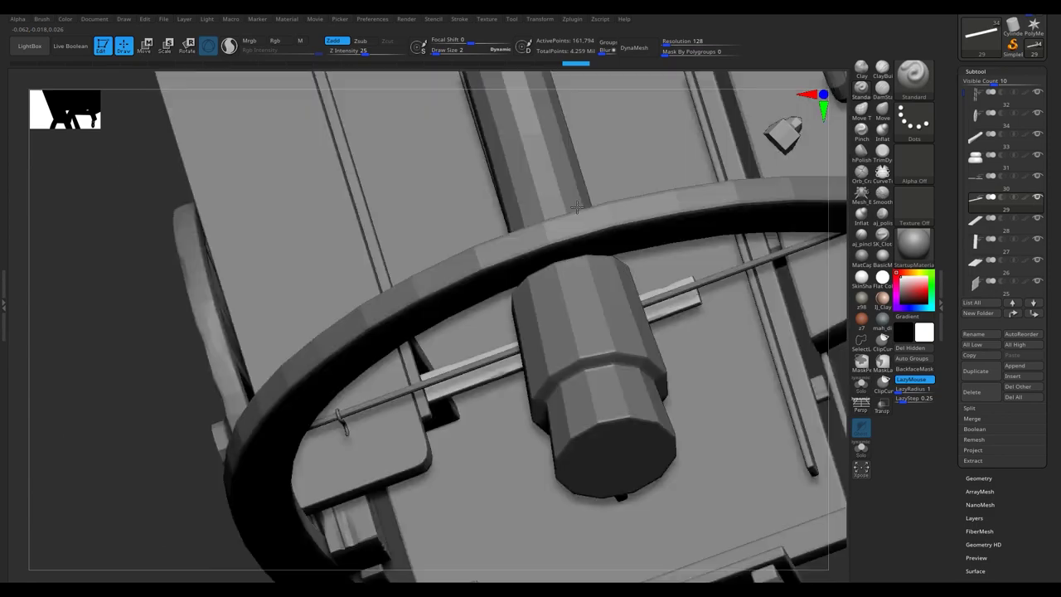
Isolate the U-shaped bracket frame and chip a first notch into it.
{"action": "mouse_move", "coordinate": [498, 332]}
{"action": "right_mouse_down"}
{"action": "mouse_move", "coordinate": [585, 376]}
{"action": "mouse_move", "coordinate": [368, 361]}
{"action": "mouse_move", "coordinate": [379, 280]}
{"action": "right_mouse_up"}
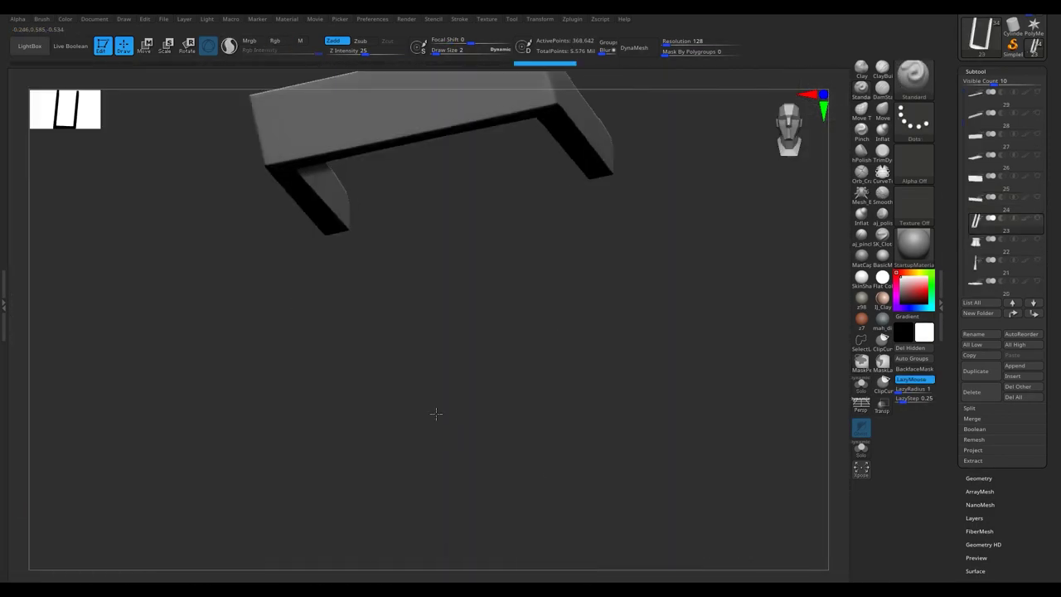
{"action": "mouse_move", "coordinate": [436, 412]}
{"action": "right_mouse_down"}
{"action": "mouse_move", "coordinate": [556, 414]}
{"action": "mouse_move", "coordinate": [543, 314]}
{"action": "mouse_move", "coordinate": [439, 290]}
{"action": "right_mouse_up"}
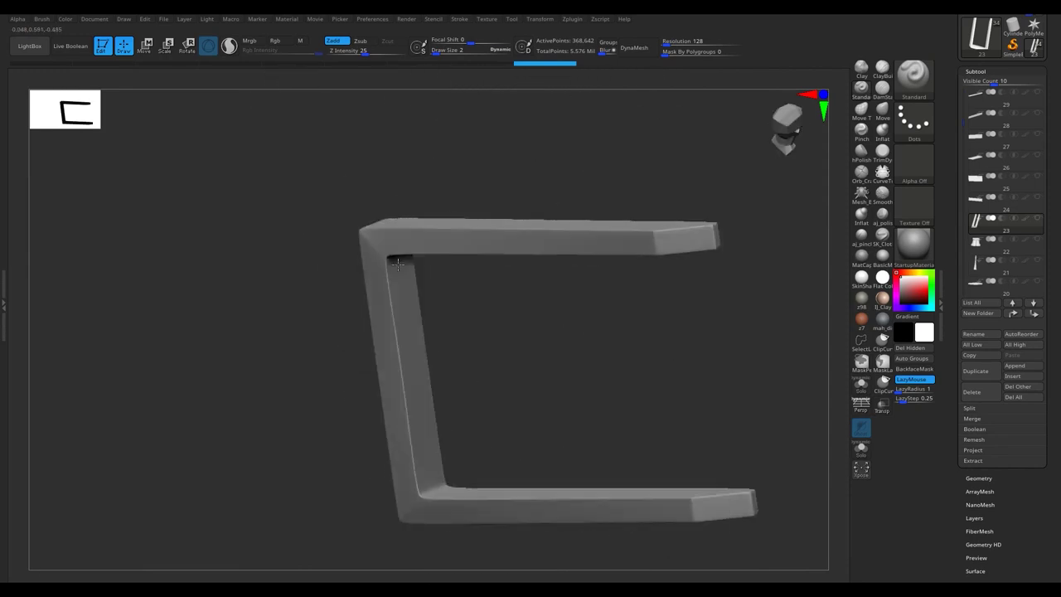
{"action": "key", "text": "ctrl+shift"}
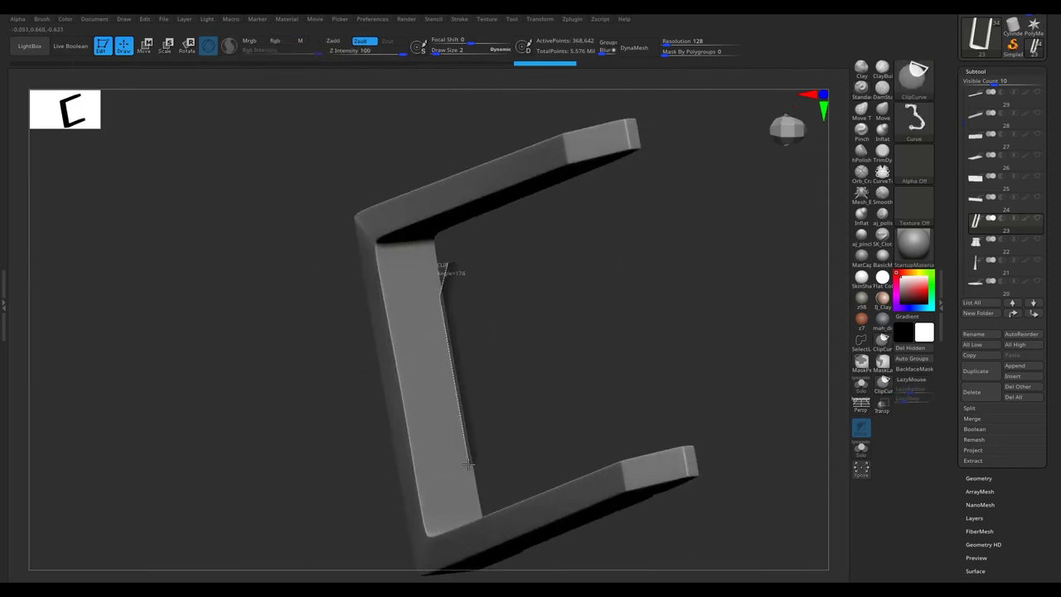
{"action": "left_click_drag", "start_coordinate": [468, 475], "coordinate": [456, 420], "text": "ctrl+shift"}
{"action": "mouse_move", "coordinate": [457, 419]}
{"action": "right_mouse_down"}
{"action": "mouse_move", "coordinate": [492, 351]}
{"action": "mouse_move", "coordinate": [450, 279]}
{"action": "mouse_move", "coordinate": [329, 273]}
{"action": "mouse_move", "coordinate": [406, 485]}
{"action": "mouse_move", "coordinate": [394, 479]}
{"action": "right_mouse_up"}
Clip chips along the frame's left edge and mask one side of it.
{"action": "key", "text": "ctrl+shift"}
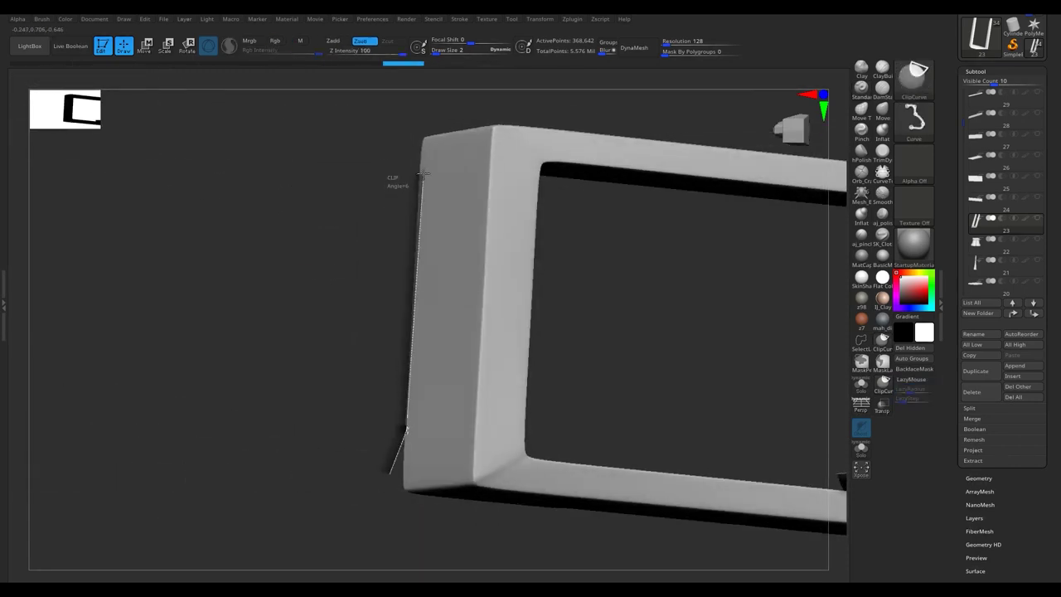
{"action": "left_click_drag", "start_coordinate": [419, 162], "coordinate": [419, 161], "text": "ctrl+shift"}
{"action": "mouse_move", "coordinate": [419, 162]}
{"action": "right_mouse_down"}
{"action": "mouse_move", "coordinate": [497, 275]}
{"action": "mouse_move", "coordinate": [407, 296]}
{"action": "mouse_move", "coordinate": [422, 414]}
{"action": "right_mouse_up"}
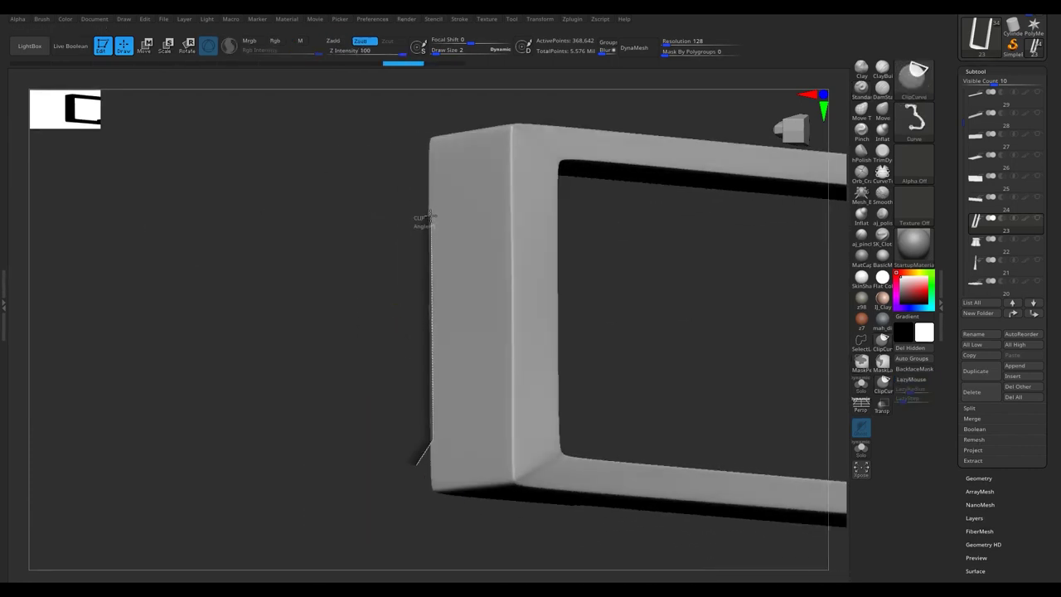
{"action": "left_click_drag", "start_coordinate": [422, 151], "coordinate": [421, 151], "text": "ctrl+shift"}
{"action": "mouse_move", "coordinate": [421, 151]}
{"action": "right_mouse_down"}
{"action": "mouse_move", "coordinate": [469, 308]}
{"action": "mouse_move", "coordinate": [485, 207]}
{"action": "mouse_move", "coordinate": [386, 390]}
{"action": "mouse_move", "coordinate": [497, 356]}
{"action": "mouse_move", "coordinate": [519, 440]}
{"action": "mouse_move", "coordinate": [581, 367]}
{"action": "mouse_move", "coordinate": [674, 374]}
{"action": "mouse_move", "coordinate": [557, 348]}
{"action": "right_mouse_up"}
{"action": "left_click_drag", "start_coordinate": [407, 135], "coordinate": [539, 403], "text": "ctrl"}
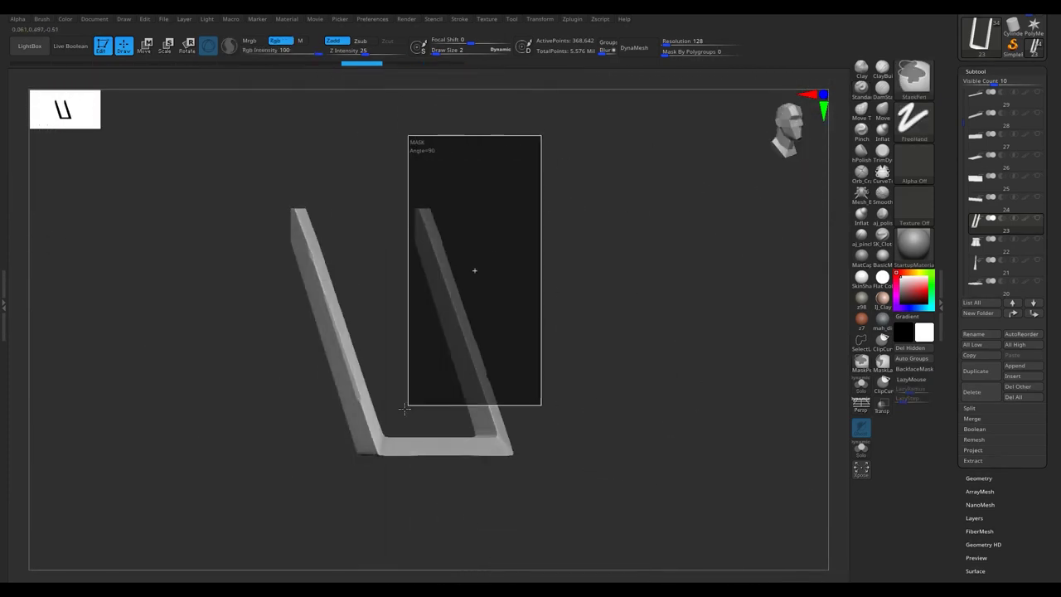
{"action": "mouse_move", "coordinate": [466, 357]}
{"action": "right_mouse_down", "text": "alt"}
{"action": "mouse_move", "coordinate": [531, 425]}
{"action": "mouse_move", "coordinate": [429, 360]}
{"action": "mouse_move", "coordinate": [461, 320]}
{"action": "mouse_move", "coordinate": [440, 423]}
{"action": "right_mouse_up", "text": "alt"}
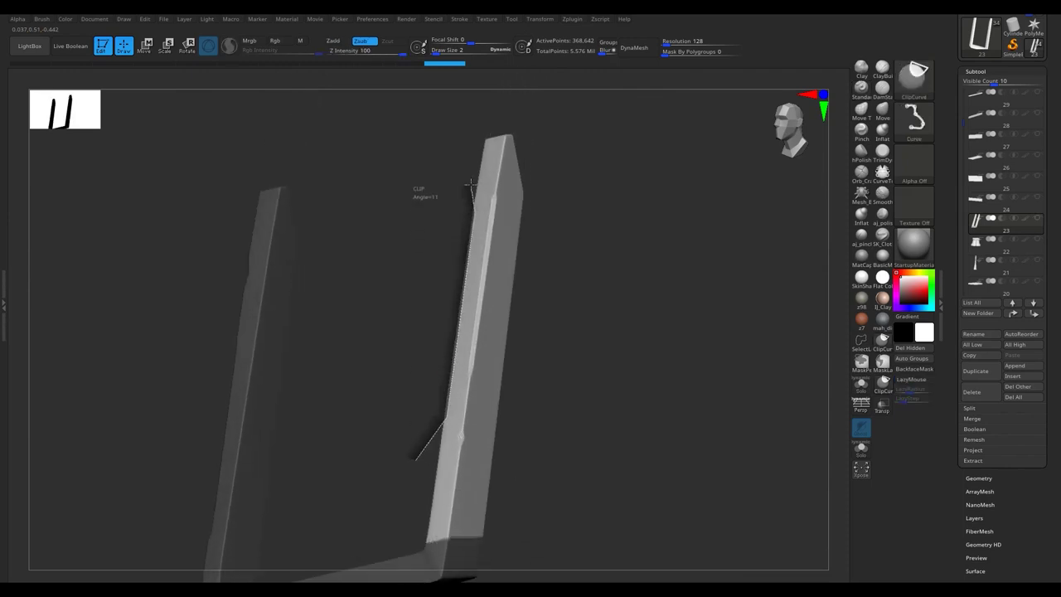
Cut several chips into the frame bar's edges and ends.
{"action": "left_click_drag", "start_coordinate": [484, 154], "coordinate": [490, 166], "text": "ctrl+shift"}
{"action": "mouse_move", "coordinate": [489, 166]}
{"action": "right_mouse_down"}
{"action": "mouse_move", "coordinate": [514, 274]}
{"action": "mouse_move", "coordinate": [494, 251]}
{"action": "right_mouse_up"}
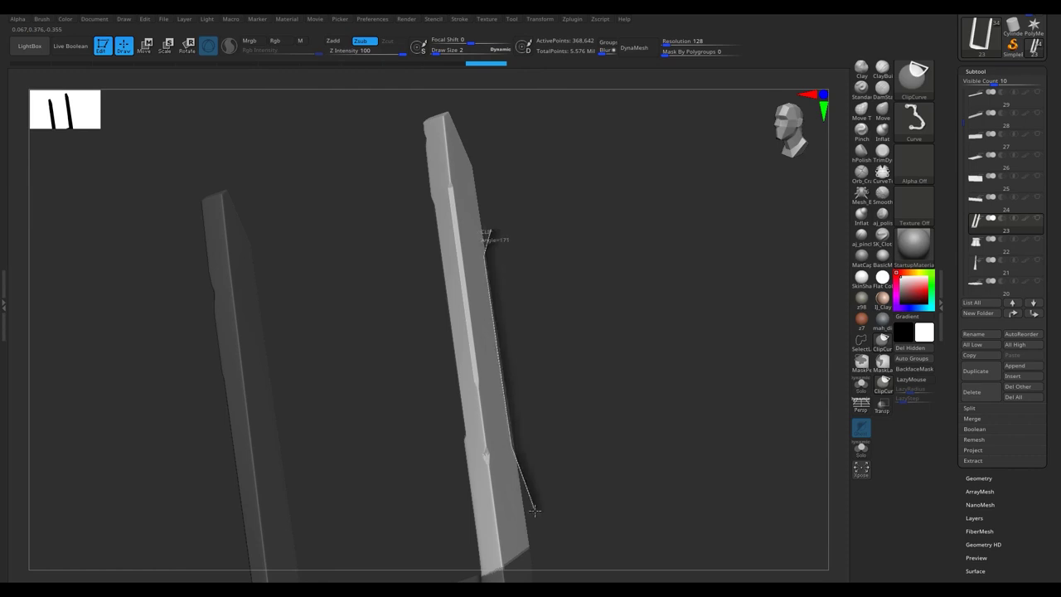
{"action": "left_click_drag", "start_coordinate": [532, 535], "coordinate": [531, 535], "text": "ctrl+shift"}
{"action": "mouse_move", "coordinate": [531, 535]}
{"action": "right_mouse_down"}
{"action": "mouse_move", "coordinate": [495, 483]}
{"action": "mouse_move", "coordinate": [448, 315]}
{"action": "right_mouse_up"}
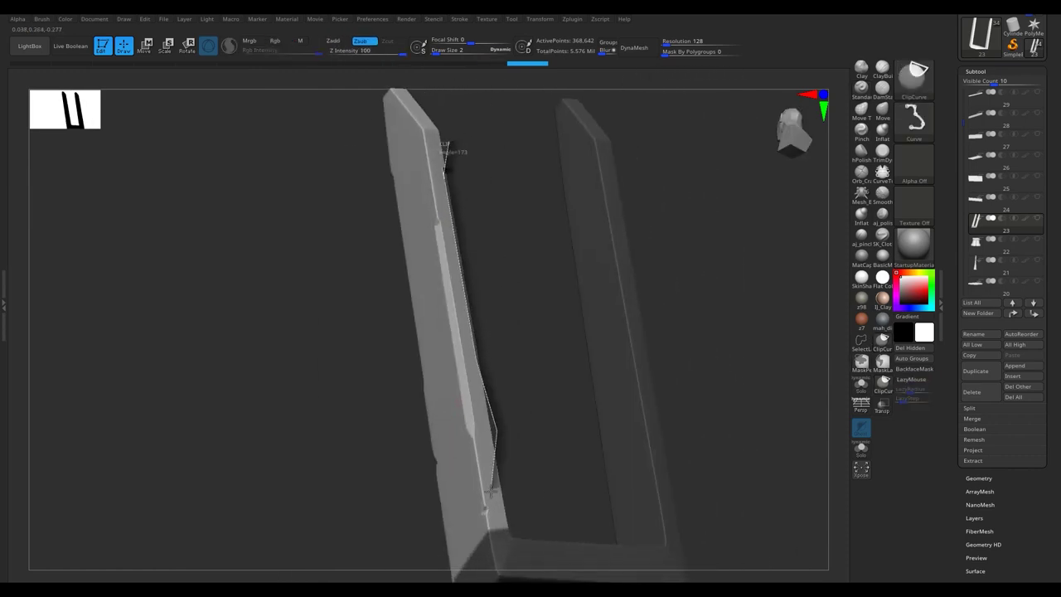
{"action": "left_click_drag", "start_coordinate": [496, 482], "coordinate": [496, 482], "text": "ctrl+shift"}
{"action": "mouse_move", "coordinate": [496, 481]}
{"action": "right_mouse_down"}
{"action": "mouse_move", "coordinate": [450, 360]}
{"action": "mouse_move", "coordinate": [497, 398]}
{"action": "mouse_move", "coordinate": [628, 377]}
{"action": "mouse_move", "coordinate": [450, 337]}
{"action": "mouse_move", "coordinate": [550, 486]}
{"action": "mouse_move", "coordinate": [531, 266]}
{"action": "right_mouse_up"}
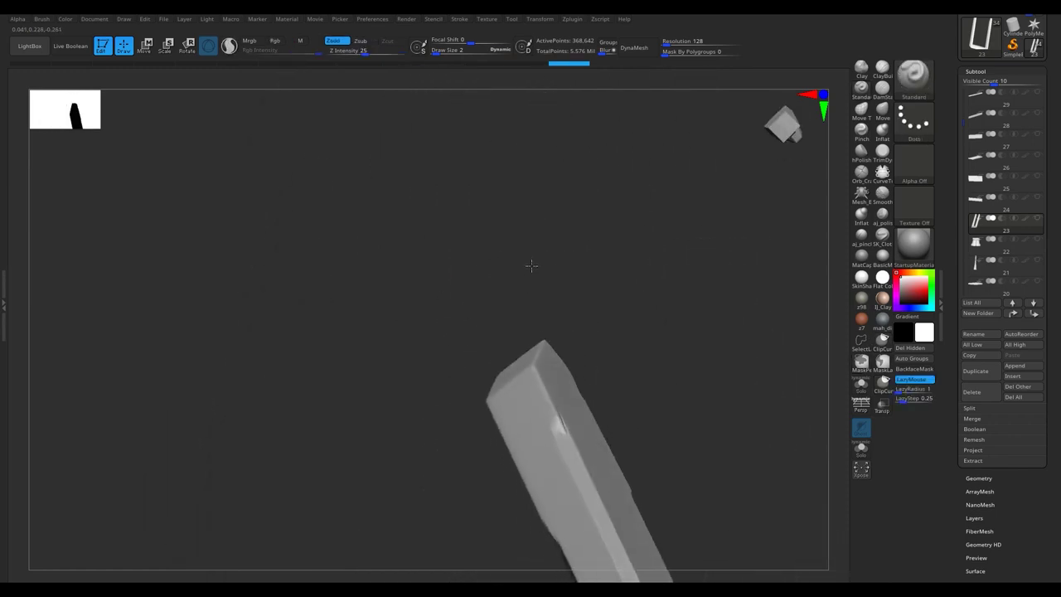
{"action": "left_click_drag", "start_coordinate": [493, 362], "coordinate": [492, 361], "text": "ctrl+shift"}
{"action": "mouse_move", "coordinate": [493, 361]}
{"action": "right_mouse_down"}
{"action": "mouse_move", "coordinate": [516, 379]}
{"action": "mouse_move", "coordinate": [466, 504]}
{"action": "mouse_move", "coordinate": [580, 457]}
{"action": "mouse_move", "coordinate": [424, 213]}
{"action": "mouse_move", "coordinate": [464, 373]}
{"action": "right_mouse_up"}
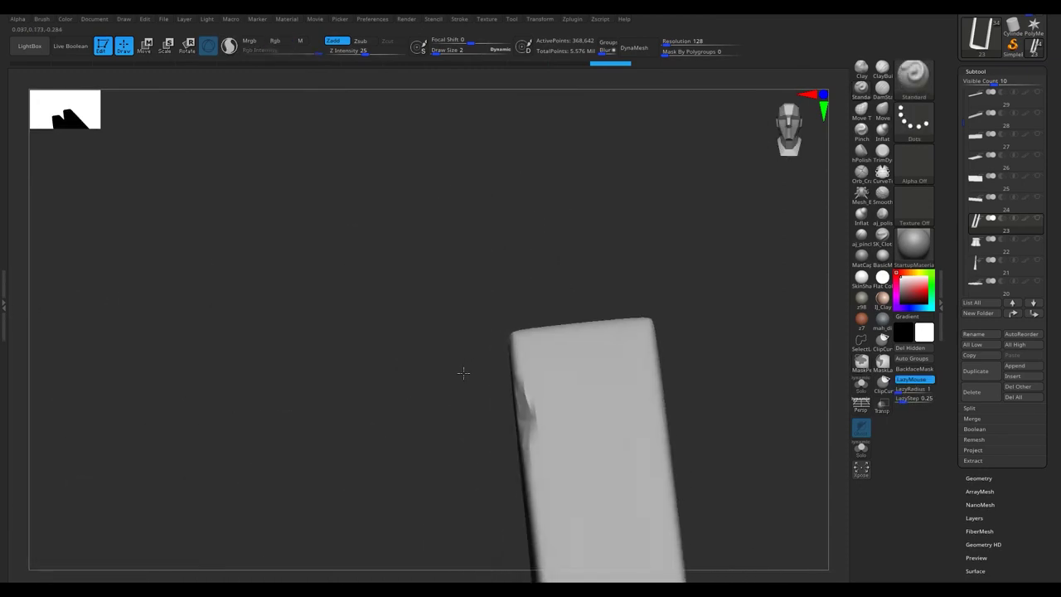
{"action": "left_click_drag", "start_coordinate": [541, 315], "coordinate": [541, 314], "text": "ctrl+shift"}
{"action": "mouse_move", "coordinate": [550, 379]}
{"action": "right_mouse_down"}
{"action": "mouse_move", "coordinate": [575, 456]}
{"action": "mouse_move", "coordinate": [452, 429]}
{"action": "mouse_move", "coordinate": [656, 354]}
{"action": "mouse_move", "coordinate": [687, 410]}
{"action": "mouse_move", "coordinate": [563, 422]}
{"action": "mouse_move", "coordinate": [489, 196]}
{"action": "mouse_move", "coordinate": [383, 440]}
{"action": "mouse_move", "coordinate": [466, 349]}
{"action": "mouse_move", "coordinate": [422, 308]}
{"action": "mouse_move", "coordinate": [379, 339]}
{"action": "mouse_move", "coordinate": [490, 232]}
{"action": "right_mouse_up"}
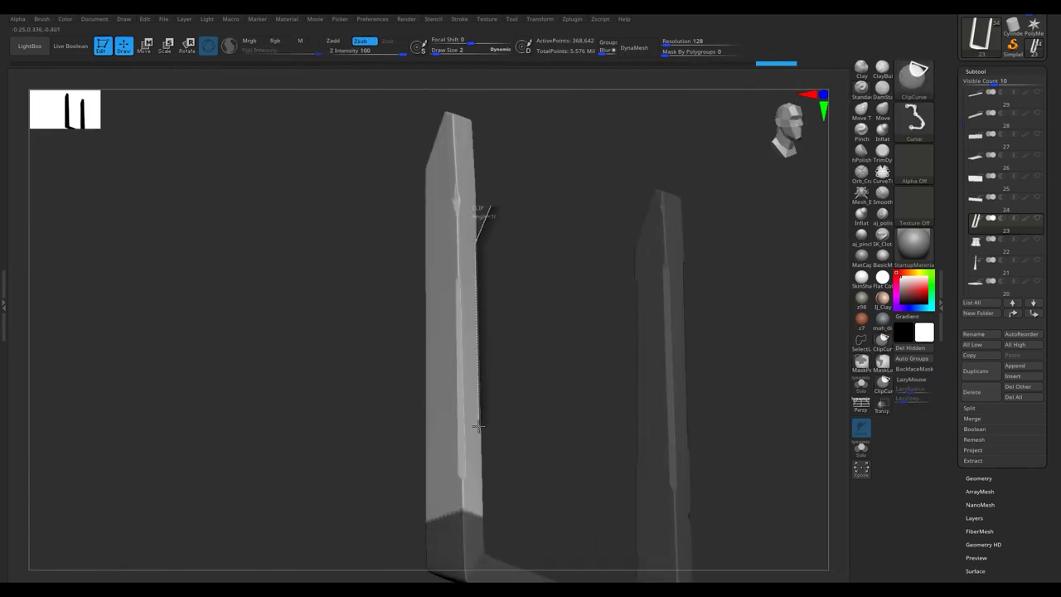
{"action": "mouse_move", "coordinate": [469, 480]}
{"action": "right_mouse_down"}
{"action": "mouse_move", "coordinate": [497, 407]}
{"action": "mouse_move", "coordinate": [472, 301]}
{"action": "mouse_move", "coordinate": [390, 348]}
{"action": "mouse_move", "coordinate": [399, 322]}
{"action": "mouse_move", "coordinate": [422, 362]}
{"action": "mouse_move", "coordinate": [417, 323]}
{"action": "right_mouse_up"}
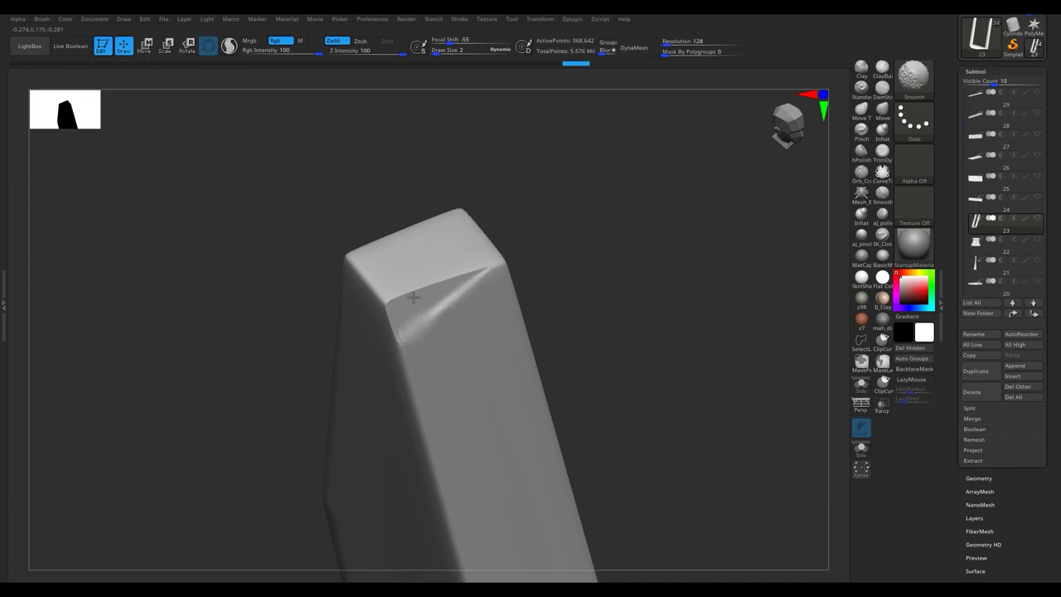
Undo the last cut, orbit to a front view of the U-frame, and chip its bar edge.
{"action": "mouse_move", "coordinate": [545, 301]}
{"action": "right_mouse_down"}
{"action": "mouse_move", "coordinate": [439, 353]}
{"action": "mouse_move", "coordinate": [474, 379]}
{"action": "mouse_move", "coordinate": [602, 315]}
{"action": "mouse_move", "coordinate": [497, 203]}
{"action": "mouse_move", "coordinate": [464, 249]}
{"action": "mouse_move", "coordinate": [517, 199]}
{"action": "mouse_move", "coordinate": [601, 227]}
{"action": "right_mouse_up"}
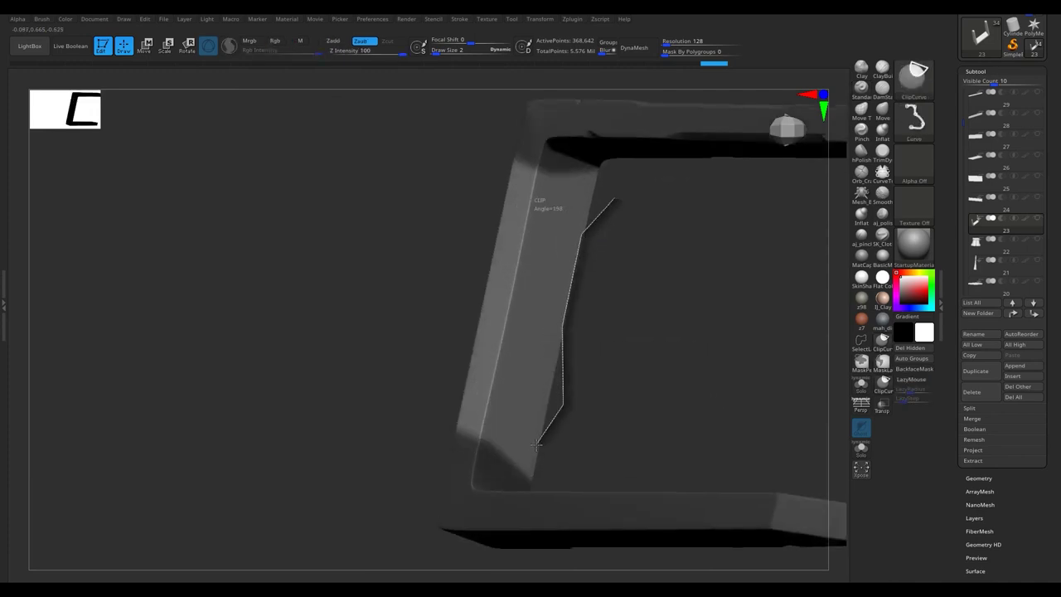
{"action": "mouse_move", "coordinate": [531, 421]}
{"action": "right_mouse_down"}
{"action": "mouse_move", "coordinate": [497, 396]}
{"action": "mouse_move", "coordinate": [651, 272]}
{"action": "right_mouse_up"}
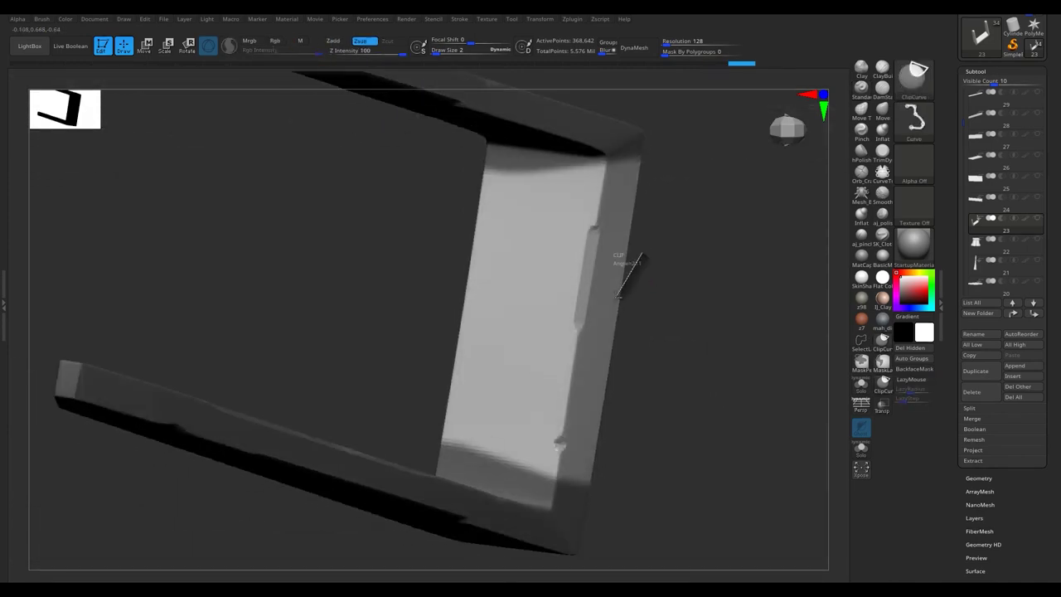
{"action": "key", "text": "ctrl+z"}
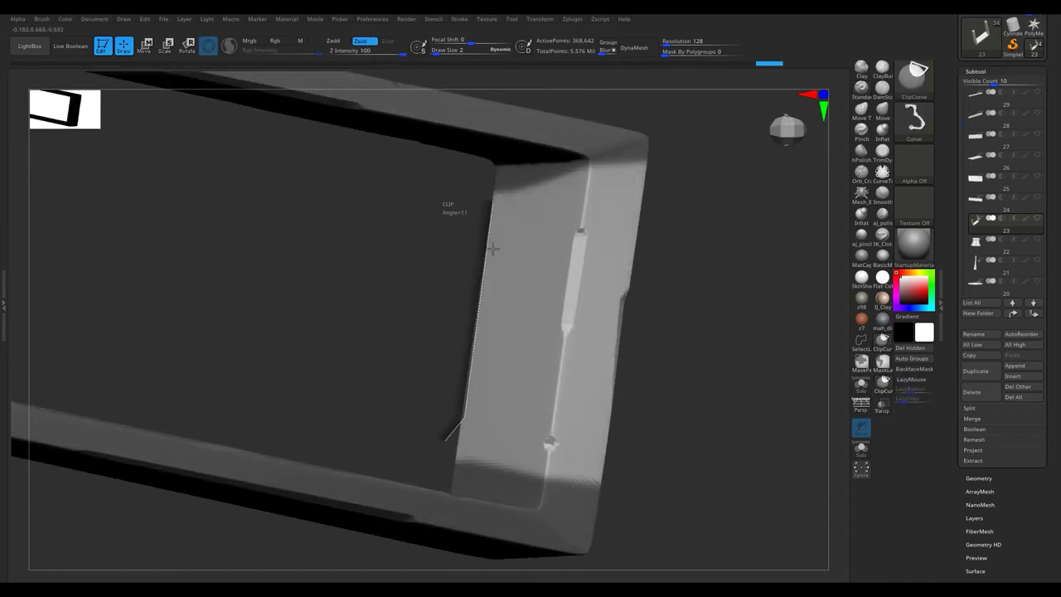
{"action": "right_click_drag", "start_coordinate": [503, 389], "coordinate": [575, 373]}
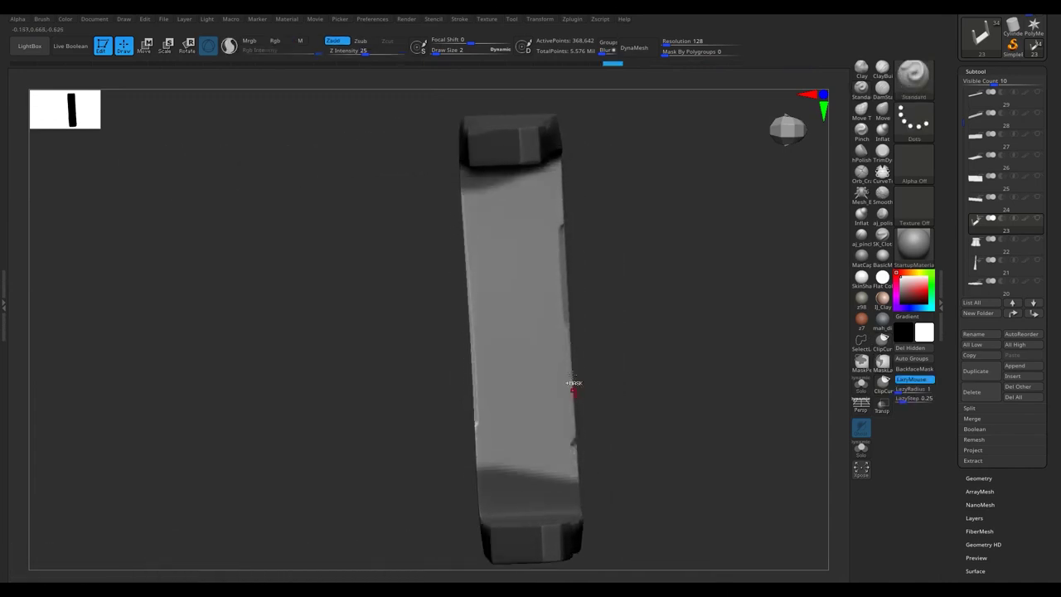
{"action": "left_click_drag", "start_coordinate": [586, 319], "coordinate": [565, 358], "text": "ctrl+shift"}
{"action": "mouse_move", "coordinate": [584, 406]}
{"action": "right_mouse_down"}
{"action": "mouse_move", "coordinate": [552, 373]}
{"action": "mouse_move", "coordinate": [615, 409]}
{"action": "right_mouse_up"}
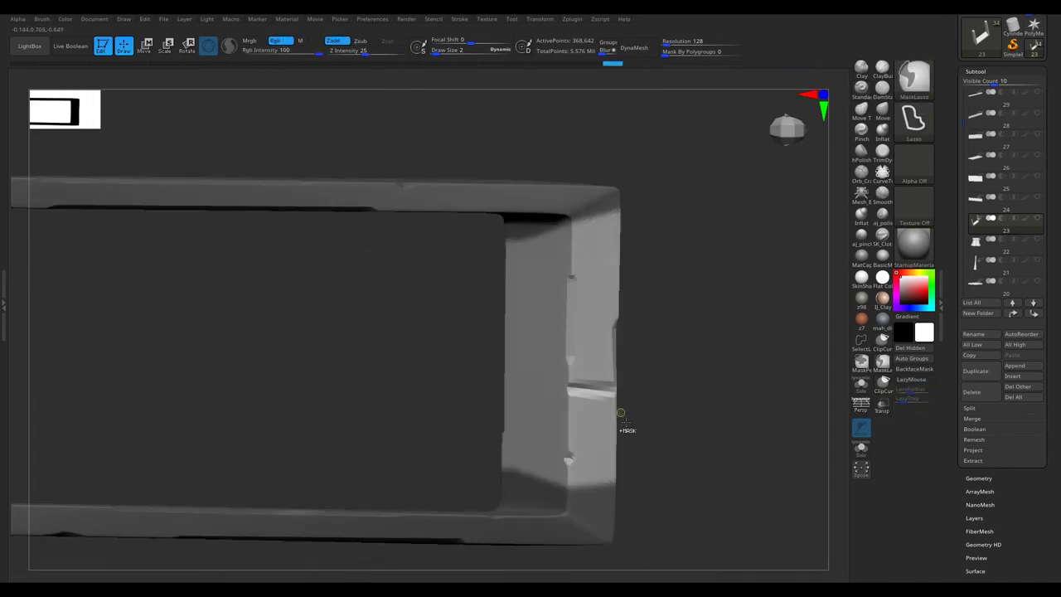
{"action": "mouse_move", "coordinate": [565, 378]}
{"action": "right_mouse_down"}
{"action": "mouse_move", "coordinate": [684, 359]}
{"action": "mouse_move", "coordinate": [606, 370]}
{"action": "mouse_move", "coordinate": [422, 448]}
{"action": "right_mouse_up"}
{"action": "key", "text": "ctrl+shift"}
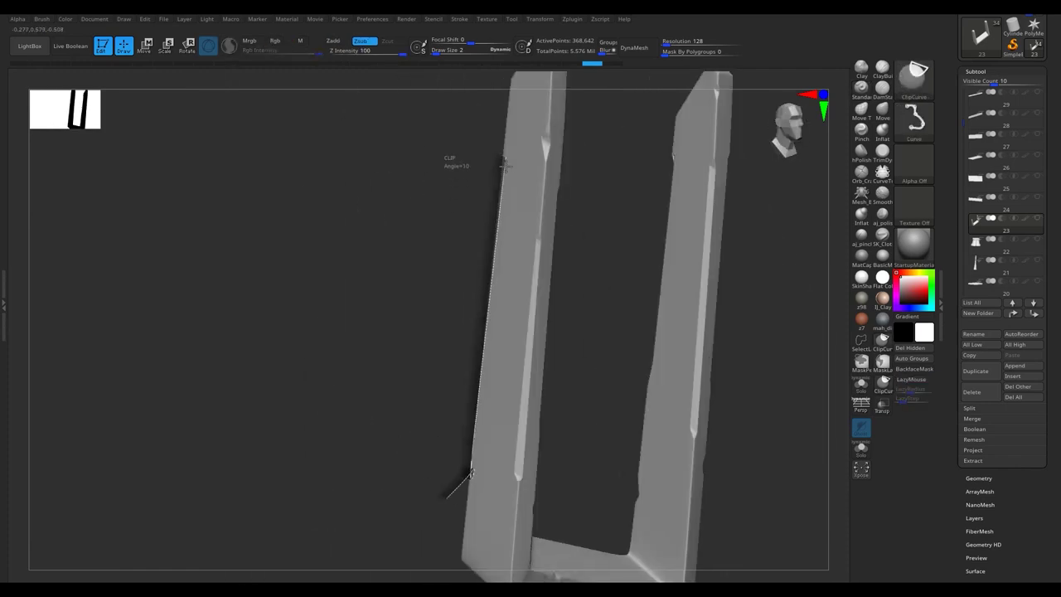
{"action": "left_click_drag", "start_coordinate": [501, 137], "coordinate": [503, 135]}
{"action": "right_click_drag", "start_coordinate": [502, 135], "coordinate": [525, 322]}
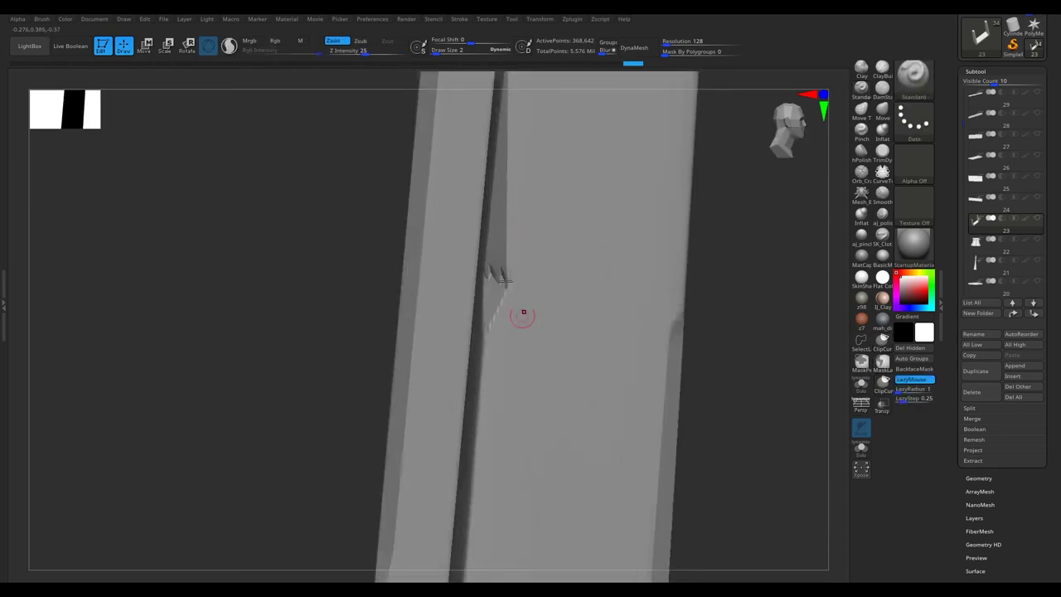
{"action": "mouse_move", "coordinate": [492, 287]}
{"action": "right_mouse_down"}
{"action": "mouse_move", "coordinate": [414, 467]}
{"action": "mouse_move", "coordinate": [535, 514]}
{"action": "mouse_move", "coordinate": [517, 365]}
{"action": "mouse_move", "coordinate": [551, 450]}
{"action": "mouse_move", "coordinate": [533, 450]}
{"action": "right_mouse_up"}
Subdivide the frame with Ctrl+D and add chips along its bar and corner edges.
{"action": "key", "text": "ctrl+d"}
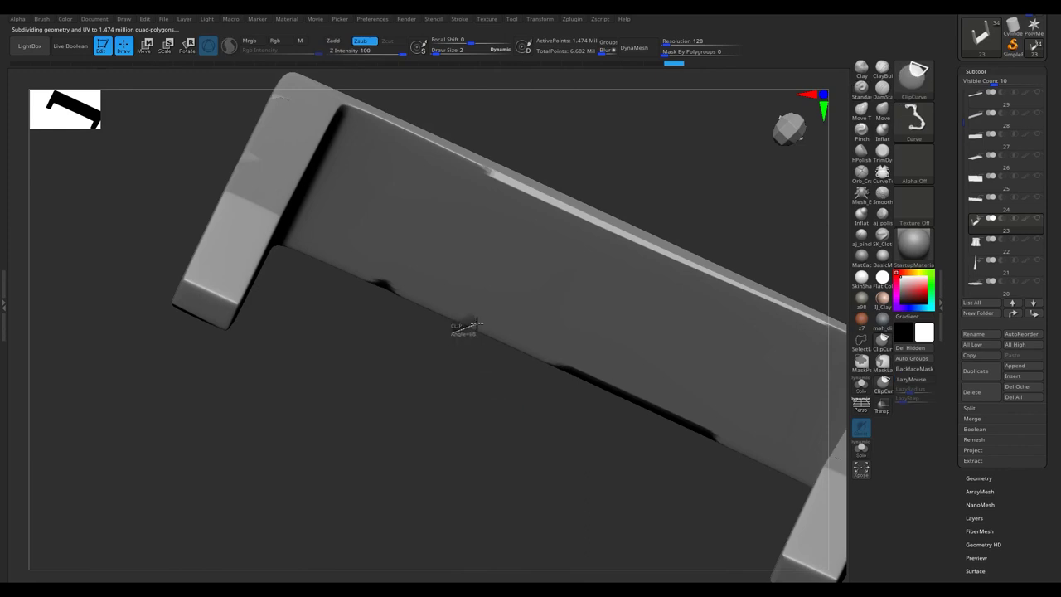
{"action": "mouse_move", "coordinate": [479, 334]}
{"action": "right_mouse_down"}
{"action": "mouse_move", "coordinate": [586, 244]}
{"action": "mouse_move", "coordinate": [509, 384]}
{"action": "mouse_move", "coordinate": [466, 339]}
{"action": "mouse_move", "coordinate": [493, 329]}
{"action": "mouse_move", "coordinate": [503, 372]}
{"action": "mouse_move", "coordinate": [436, 403]}
{"action": "mouse_move", "coordinate": [424, 386]}
{"action": "mouse_move", "coordinate": [469, 359]}
{"action": "mouse_move", "coordinate": [509, 467]}
{"action": "mouse_move", "coordinate": [500, 272]}
{"action": "right_mouse_up"}
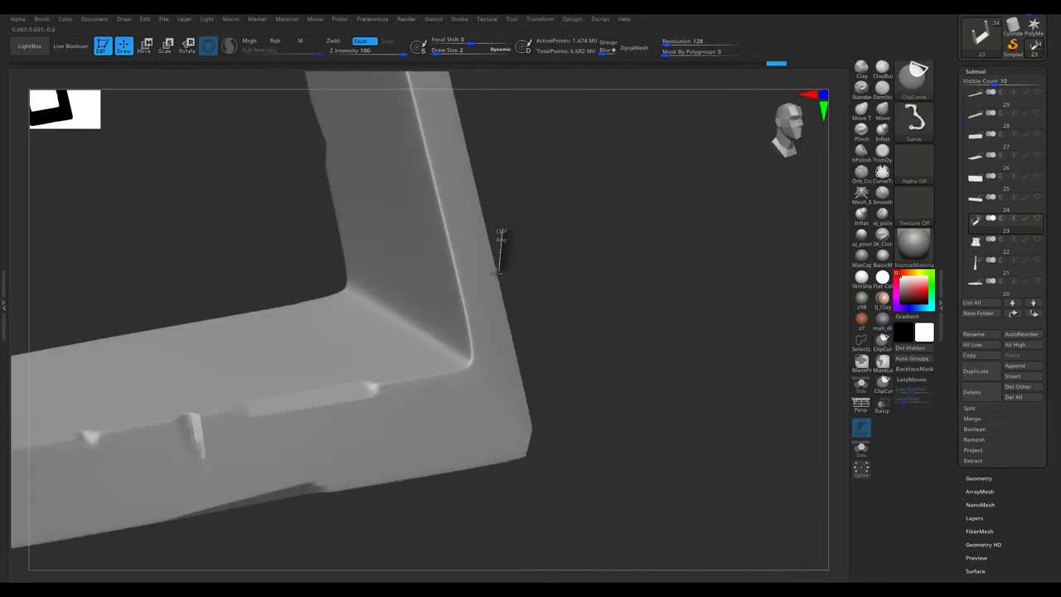
{"action": "mouse_move", "coordinate": [516, 420]}
{"action": "right_mouse_down"}
{"action": "mouse_move", "coordinate": [467, 379]}
{"action": "mouse_move", "coordinate": [531, 354]}
{"action": "mouse_move", "coordinate": [484, 408]}
{"action": "mouse_move", "coordinate": [486, 438]}
{"action": "right_mouse_up"}
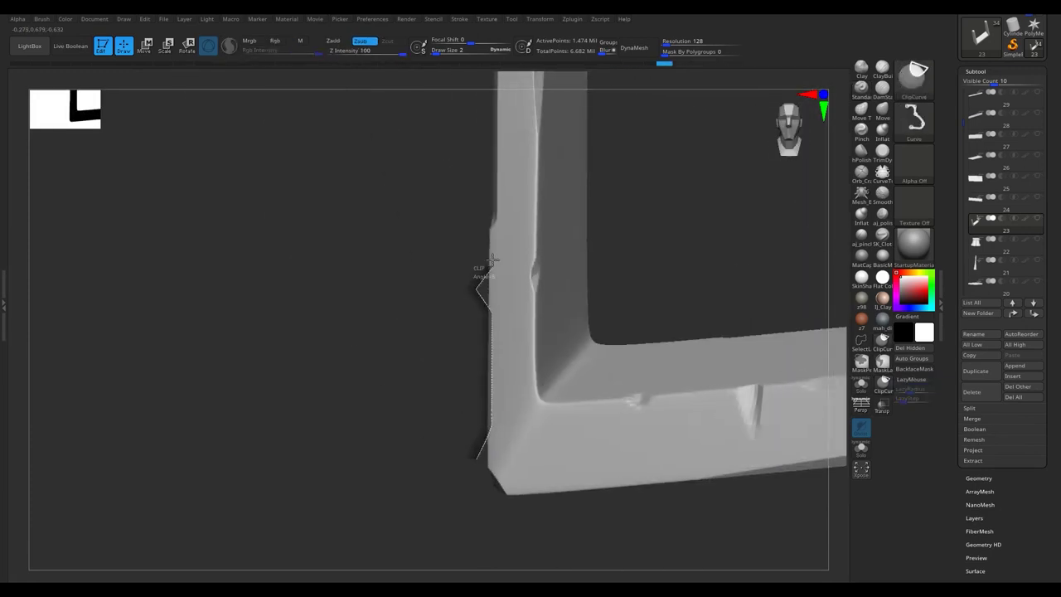
{"action": "left_click_drag", "start_coordinate": [492, 261], "coordinate": [497, 263], "text": "ctrl+shift"}
{"action": "mouse_move", "coordinate": [498, 263]}
{"action": "right_mouse_down"}
{"action": "mouse_move", "coordinate": [526, 265]}
{"action": "mouse_move", "coordinate": [521, 296]}
{"action": "mouse_move", "coordinate": [390, 279]}
{"action": "mouse_move", "coordinate": [445, 424]}
{"action": "right_mouse_up"}
{"action": "left_click_drag", "start_coordinate": [465, 287], "coordinate": [465, 290], "text": "ctrl+shift"}
{"action": "mouse_move", "coordinate": [465, 290]}
{"action": "right_mouse_down"}
{"action": "mouse_move", "coordinate": [428, 350]}
{"action": "mouse_move", "coordinate": [456, 408]}
{"action": "mouse_move", "coordinate": [426, 389]}
{"action": "mouse_move", "coordinate": [459, 330]}
{"action": "right_mouse_up"}
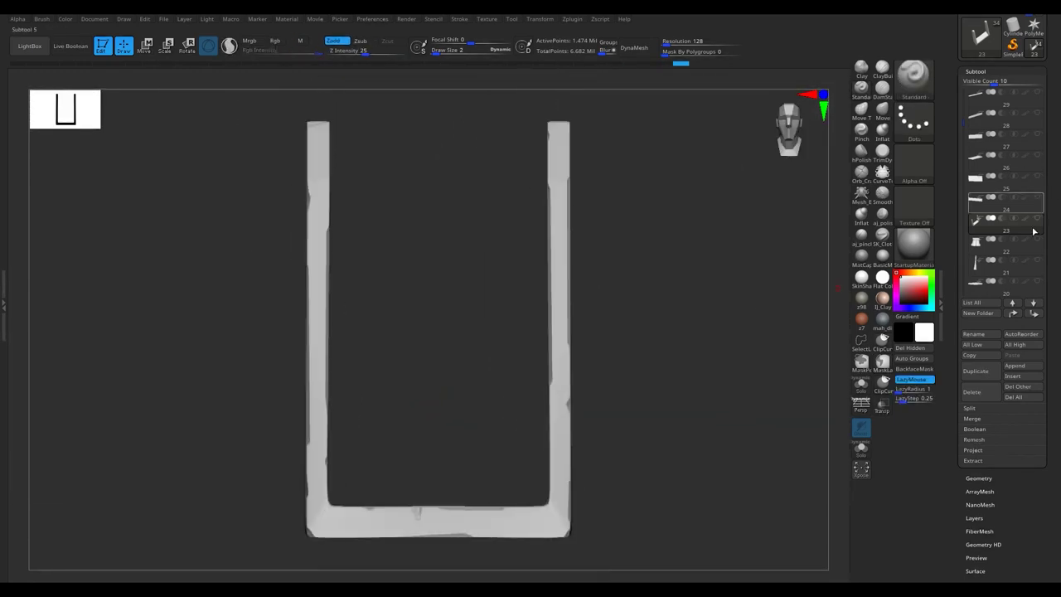
Switch to the mug subtool and tilt it to show its open top.
{"action": "key", "text": "Down"}
{"action": "key", "text": "f"}
{"action": "key", "text": "shift+f"}
{"action": "key", "text": "shift+f"}
{"action": "mouse_move", "coordinate": [393, 346]}
{"action": "right_mouse_down"}
{"action": "mouse_move", "coordinate": [391, 372]}
{"action": "mouse_move", "coordinate": [409, 387]}
{"action": "mouse_move", "coordinate": [409, 406]}
{"action": "right_mouse_up"}
Subdivide the mug to about 178,180 points and inspect its base rim.
{"action": "key", "text": "ctrl+d"}
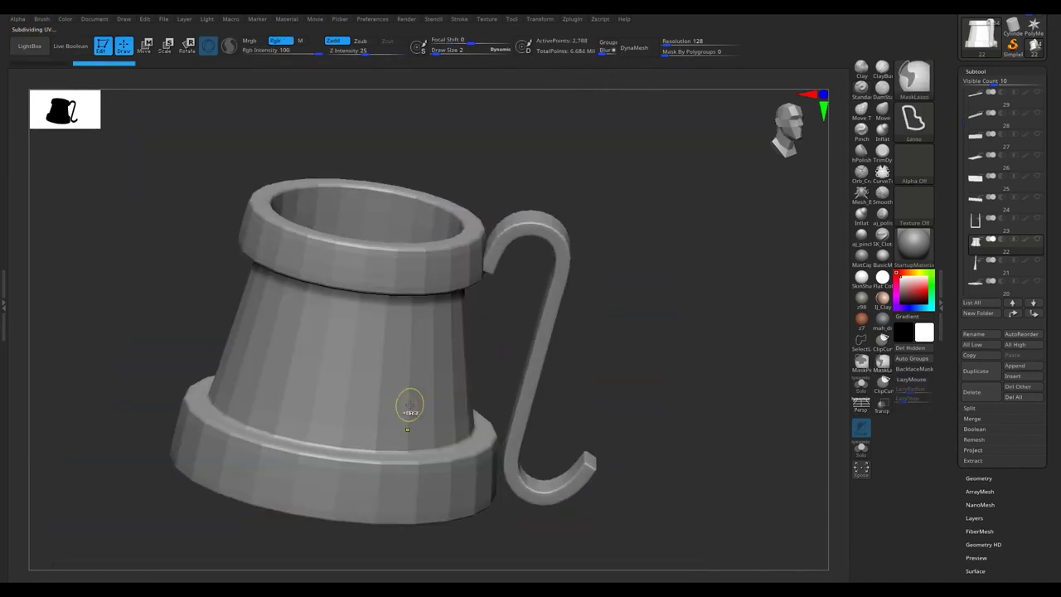
{"action": "mouse_move", "coordinate": [389, 266]}
{"action": "right_mouse_down"}
{"action": "mouse_move", "coordinate": [465, 302]}
{"action": "mouse_move", "coordinate": [520, 214]}
{"action": "right_mouse_up"}
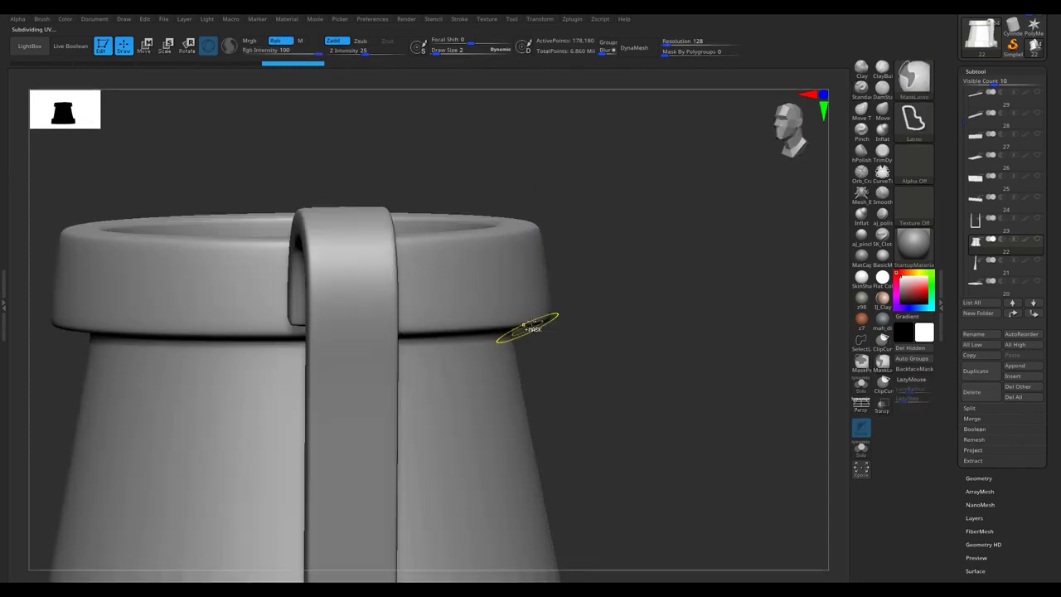
{"action": "mouse_move", "coordinate": [509, 256]}
{"action": "right_mouse_down"}
{"action": "mouse_move", "coordinate": [479, 266]}
{"action": "mouse_move", "coordinate": [498, 307]}
{"action": "mouse_move", "coordinate": [612, 224]}
{"action": "mouse_move", "coordinate": [572, 332]}
{"action": "mouse_move", "coordinate": [583, 307]}
{"action": "mouse_move", "coordinate": [614, 360]}
{"action": "mouse_move", "coordinate": [419, 234]}
{"action": "mouse_move", "coordinate": [671, 263]}
{"action": "mouse_move", "coordinate": [487, 360]}
{"action": "right_mouse_up"}
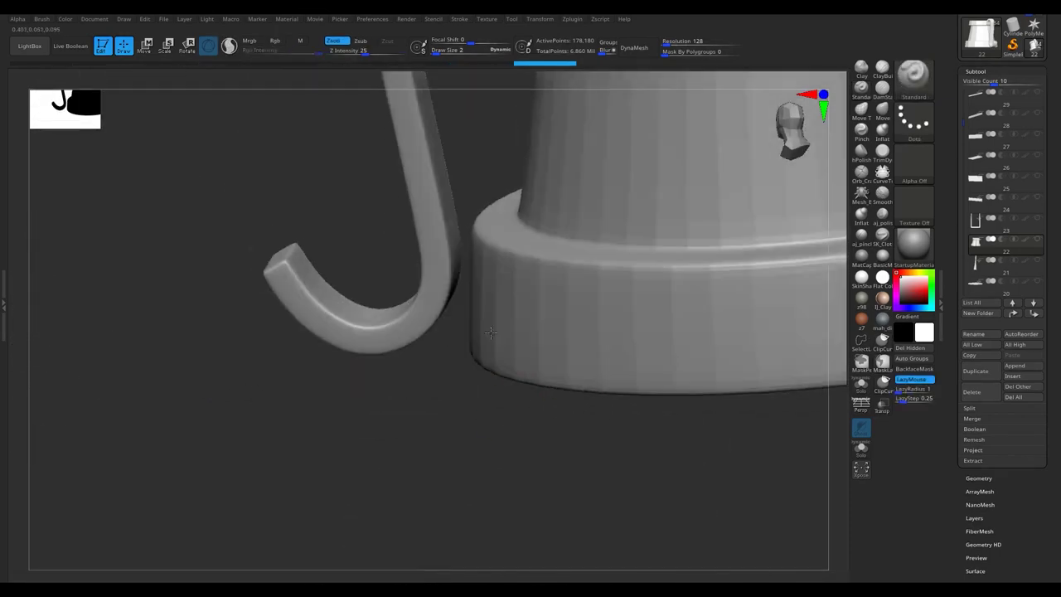
{"action": "right_click_drag", "start_coordinate": [480, 354], "coordinate": [491, 388]}
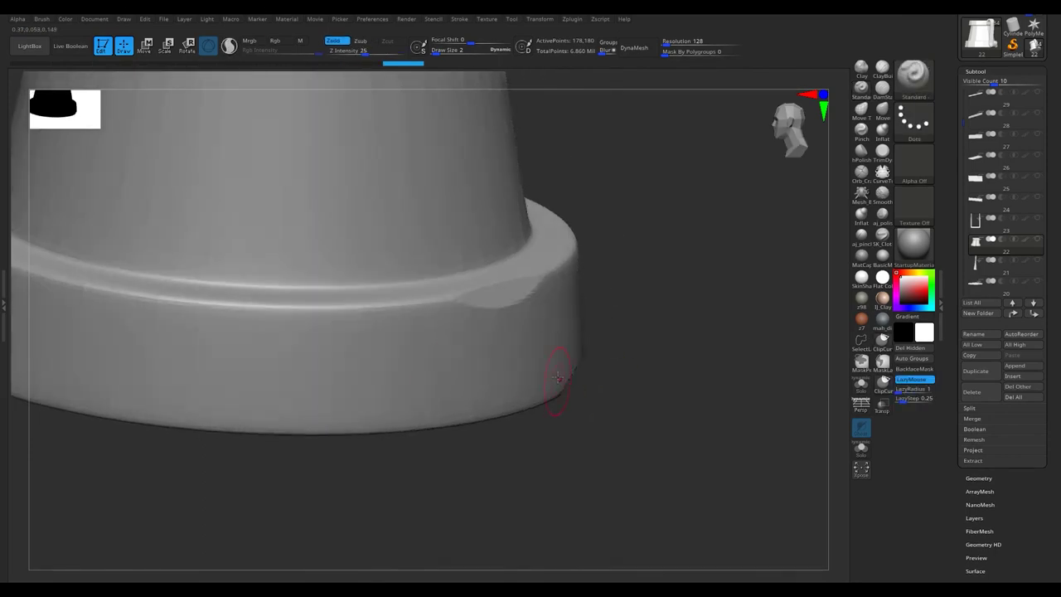
{"action": "mouse_move", "coordinate": [558, 378]}
{"action": "right_mouse_down"}
{"action": "mouse_move", "coordinate": [493, 384]}
{"action": "mouse_move", "coordinate": [577, 390]}
{"action": "right_mouse_up"}
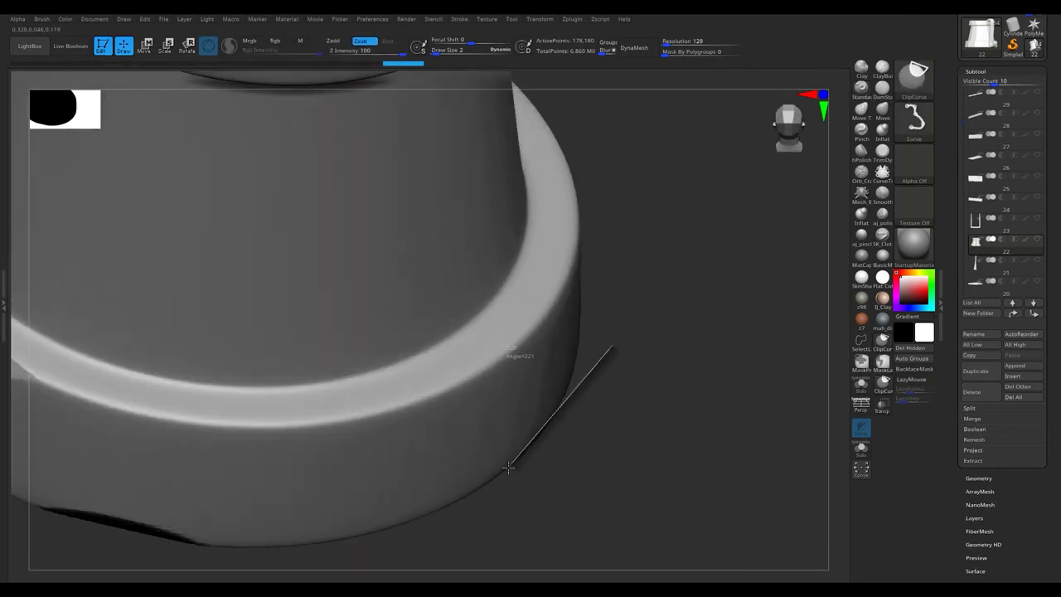
{"action": "mouse_move", "coordinate": [485, 457]}
{"action": "right_mouse_down"}
{"action": "mouse_move", "coordinate": [514, 237]}
{"action": "mouse_move", "coordinate": [423, 421]}
{"action": "mouse_move", "coordinate": [378, 443]}
{"action": "right_mouse_up"}
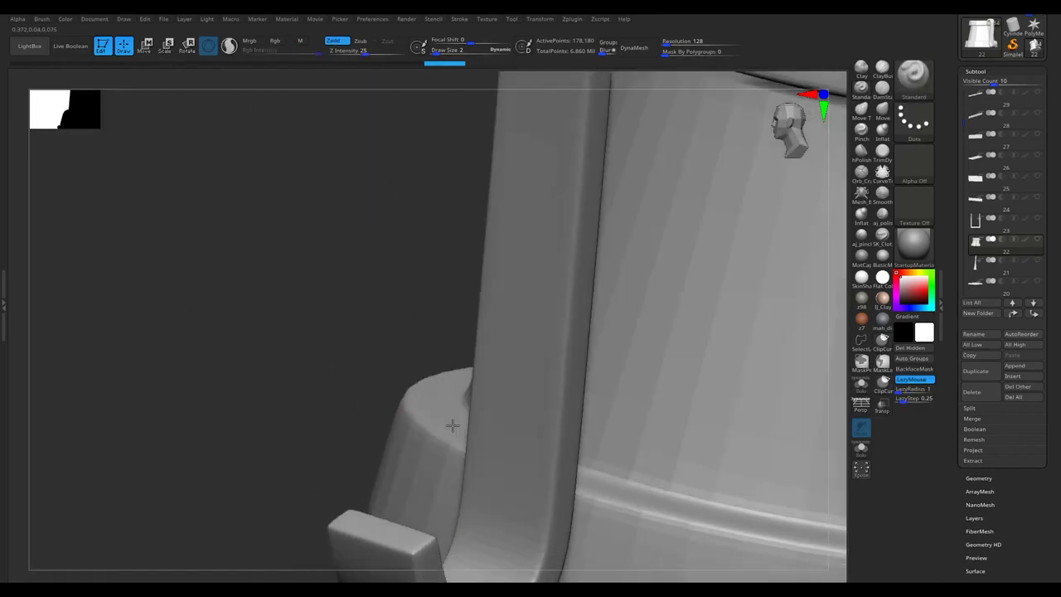
Clip a first chip into the mug, frame the handle, and chip its edge.
{"action": "key", "text": "ctrl+shift"}
{"action": "left_click_drag", "start_coordinate": [438, 390], "coordinate": [431, 406], "text": "ctrl+shift"}
{"action": "mouse_move", "coordinate": [431, 406]}
{"action": "right_mouse_down"}
{"action": "mouse_move", "coordinate": [422, 450]}
{"action": "mouse_move", "coordinate": [326, 327]}
{"action": "mouse_move", "coordinate": [560, 446]}
{"action": "mouse_move", "coordinate": [630, 348]}
{"action": "mouse_move", "coordinate": [805, 378]}
{"action": "right_mouse_up"}
{"action": "key", "text": "shift+f"}
{"action": "key", "text": "f"}
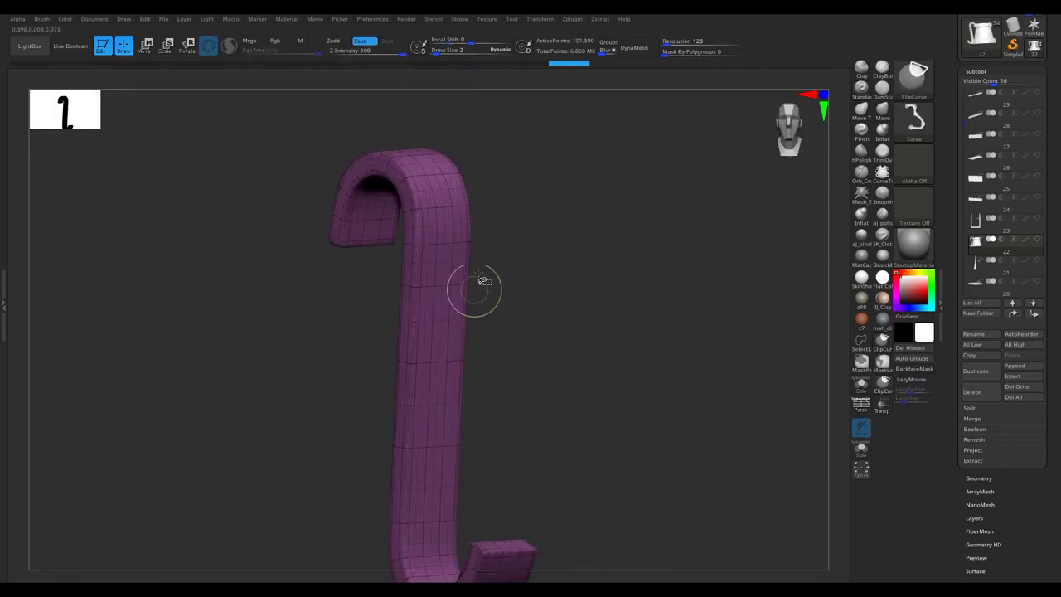
{"action": "left_click_drag", "start_coordinate": [454, 518], "coordinate": [450, 473], "text": "ctrl+shift"}
{"action": "key", "text": "shift+f"}
{"action": "mouse_move", "coordinate": [450, 473]}
{"action": "right_mouse_down"}
{"action": "mouse_move", "coordinate": [517, 374]}
{"action": "mouse_move", "coordinate": [563, 251]}
{"action": "right_mouse_up"}
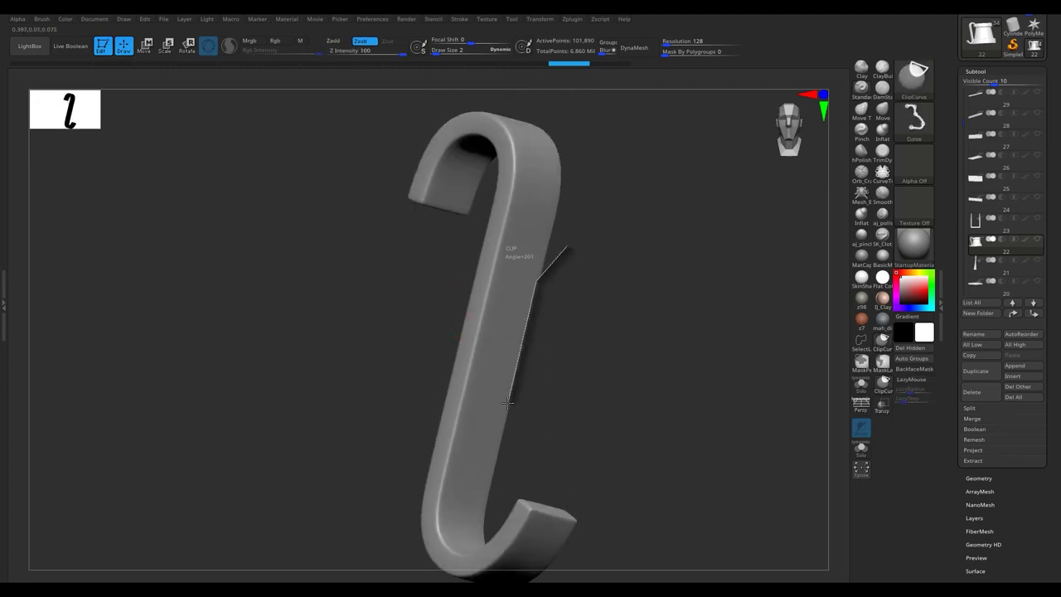
Cut chips into the handle's curve and inner edge.
{"action": "right_click_drag", "start_coordinate": [545, 382], "coordinate": [455, 382]}
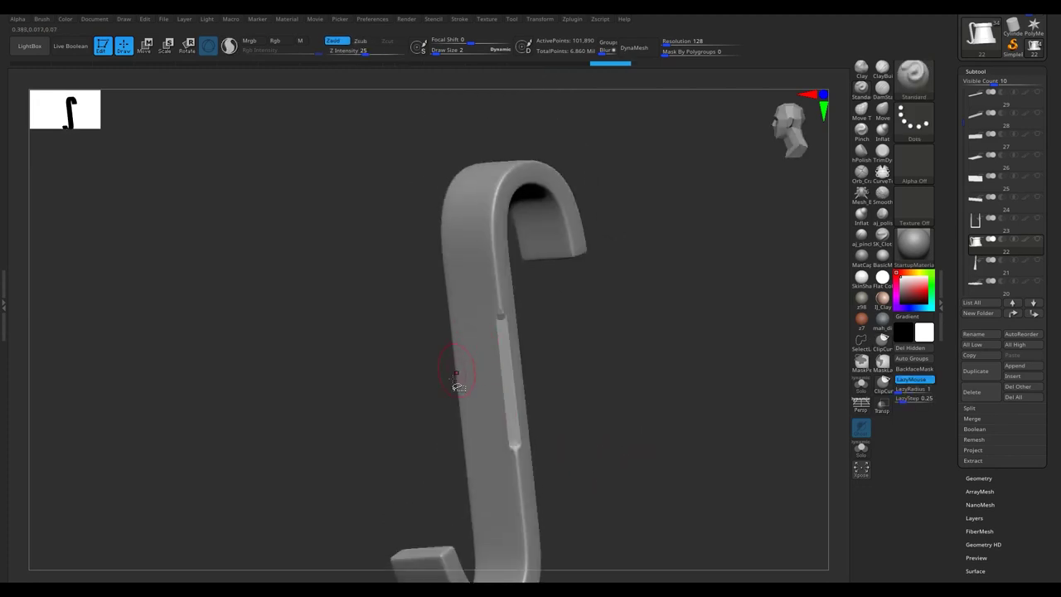
{"action": "right_click_drag", "start_coordinate": [459, 222], "coordinate": [541, 241]}
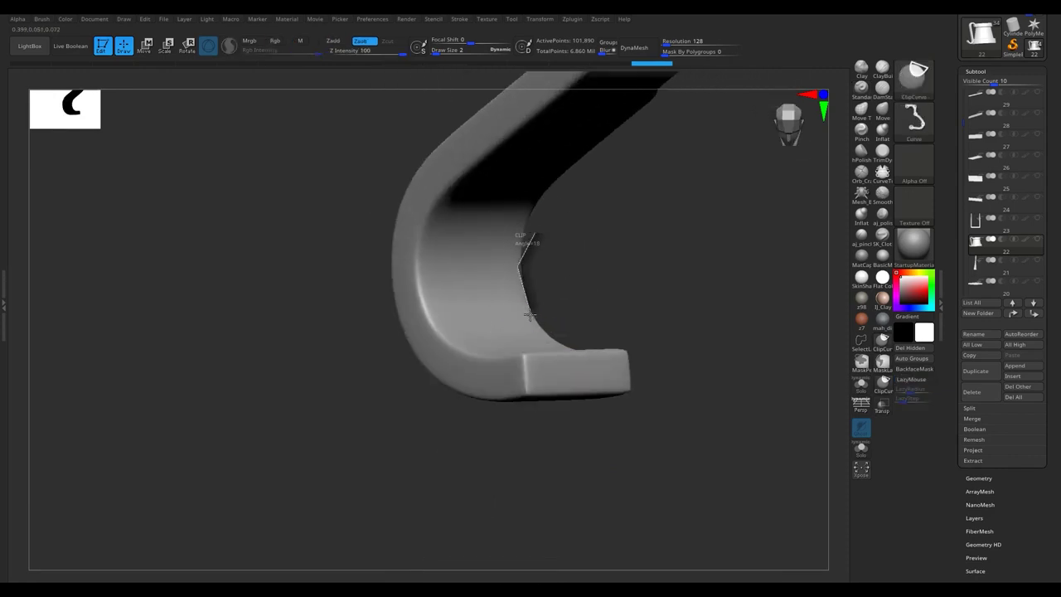
{"action": "mouse_move", "coordinate": [556, 325]}
{"action": "right_mouse_down"}
{"action": "mouse_move", "coordinate": [393, 363]}
{"action": "mouse_move", "coordinate": [348, 427]}
{"action": "right_mouse_up"}
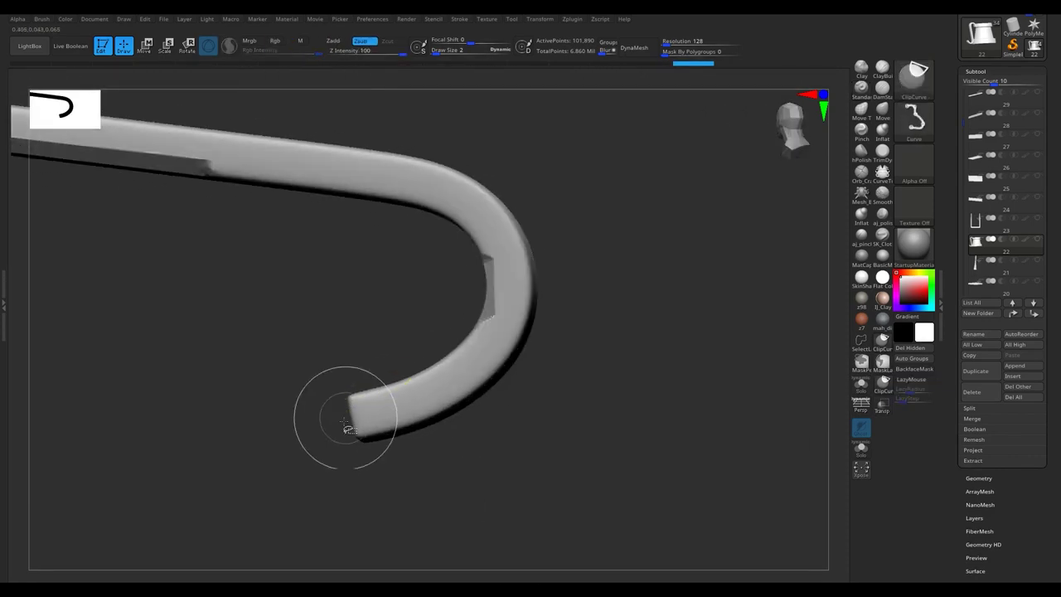
{"action": "mouse_move", "coordinate": [355, 391]}
{"action": "right_mouse_down"}
{"action": "mouse_move", "coordinate": [356, 451]}
{"action": "mouse_move", "coordinate": [486, 398]}
{"action": "right_mouse_up"}
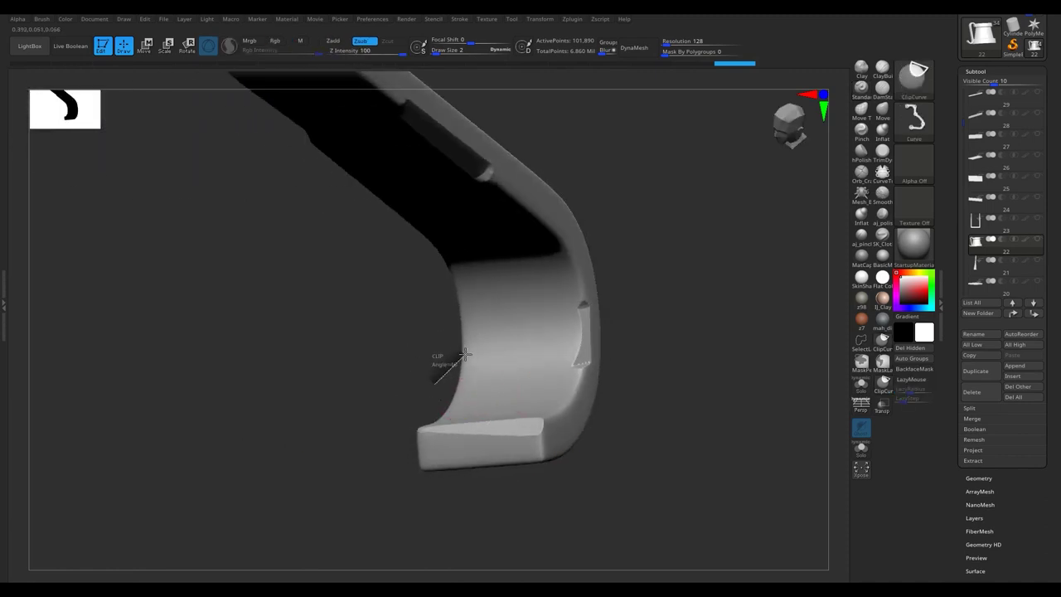
{"action": "left_click_drag", "start_coordinate": [464, 296], "coordinate": [465, 299], "text": "ctrl+shift"}
{"action": "mouse_move", "coordinate": [464, 298]}
{"action": "right_mouse_down"}
{"action": "mouse_move", "coordinate": [450, 332]}
{"action": "mouse_move", "coordinate": [500, 320]}
{"action": "mouse_move", "coordinate": [566, 350]}
{"action": "mouse_move", "coordinate": [639, 337]}
{"action": "right_mouse_up"}
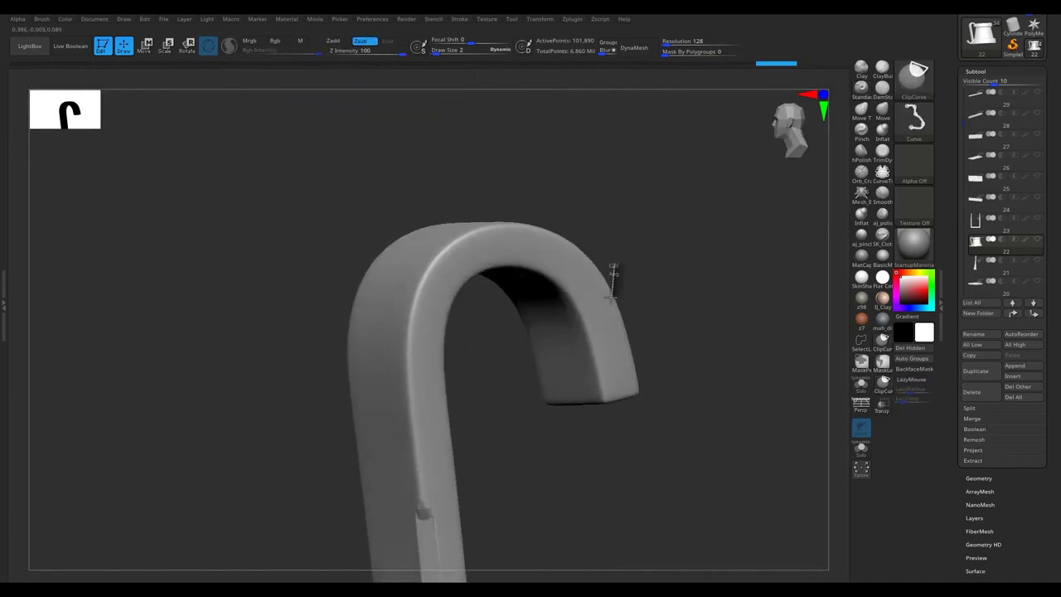
{"action": "left_click_drag", "start_coordinate": [634, 371], "coordinate": [634, 371], "text": "ctrl+shift"}
{"action": "mouse_move", "coordinate": [634, 371]}
{"action": "right_mouse_down"}
{"action": "mouse_move", "coordinate": [611, 348]}
{"action": "mouse_move", "coordinate": [526, 362]}
{"action": "mouse_move", "coordinate": [624, 340]}
{"action": "right_mouse_up"}
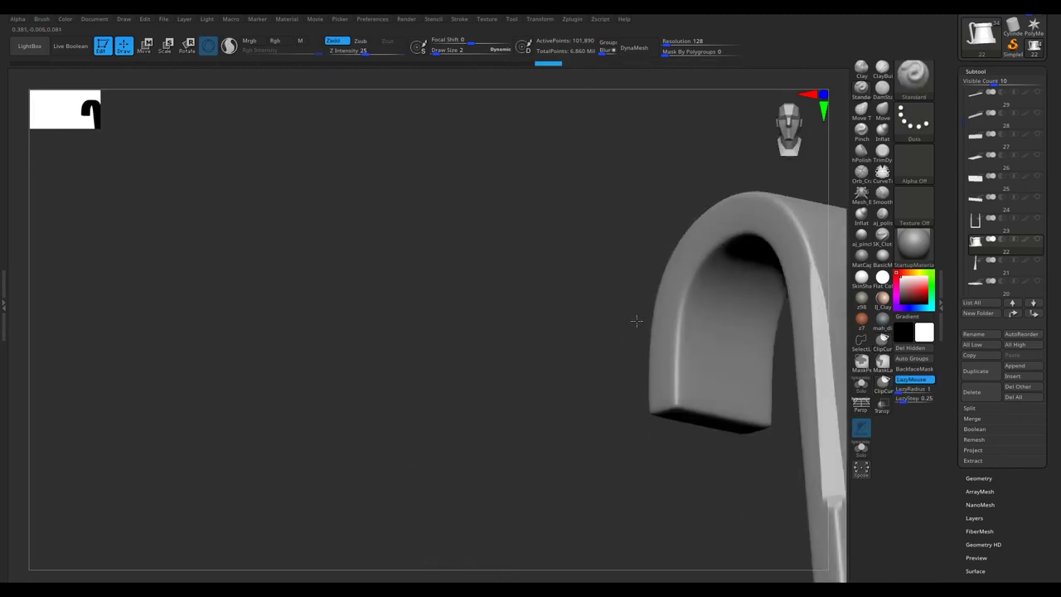
{"action": "left_click_drag", "start_coordinate": [623, 340], "coordinate": [652, 311], "text": "ctrl+shift"}
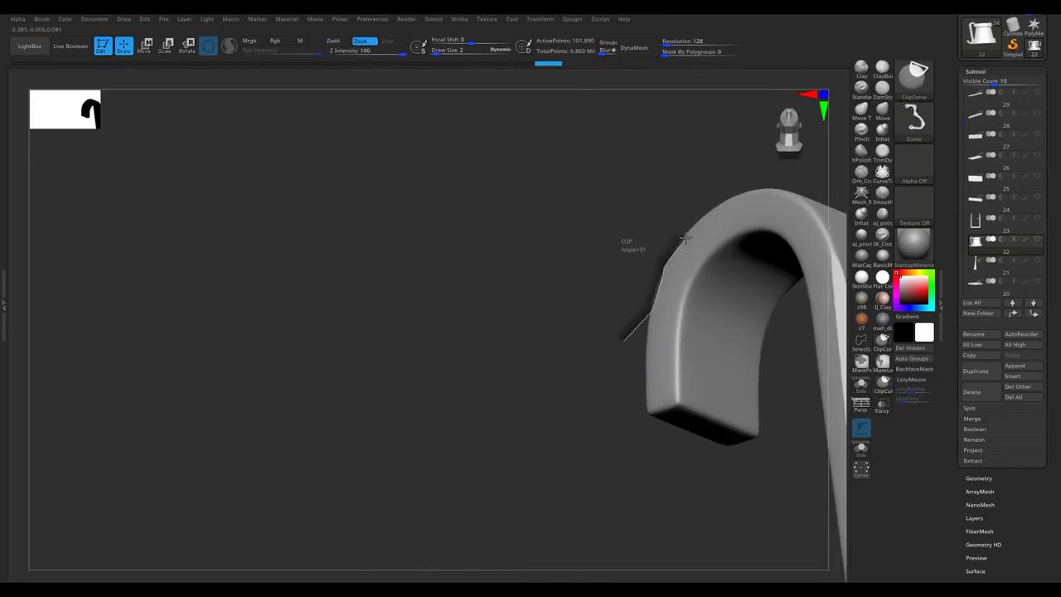
Chip a corner and the curved lower end of the mug handle.
{"action": "left_click_drag", "start_coordinate": [707, 217], "coordinate": [708, 217], "text": "ctrl+shift"}
{"action": "mouse_move", "coordinate": [707, 218]}
{"action": "right_mouse_down"}
{"action": "mouse_move", "coordinate": [711, 303]}
{"action": "mouse_move", "coordinate": [635, 174]}
{"action": "mouse_move", "coordinate": [575, 354]}
{"action": "mouse_move", "coordinate": [552, 370]}
{"action": "right_mouse_up"}
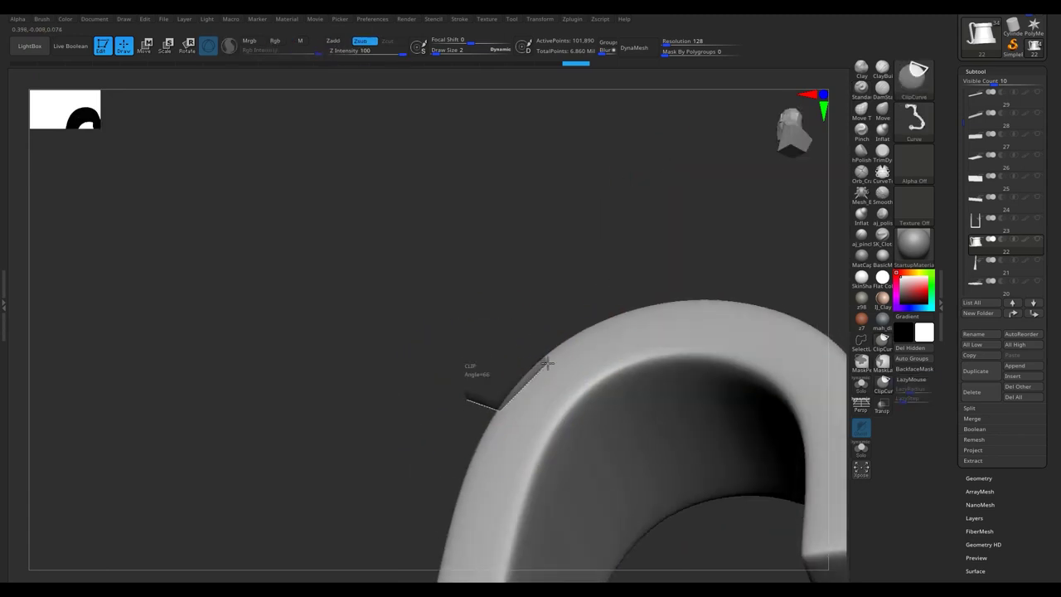
{"action": "left_click_drag", "start_coordinate": [642, 310], "coordinate": [641, 310], "text": "ctrl+shift"}
{"action": "mouse_move", "coordinate": [583, 379]}
{"action": "right_mouse_down"}
{"action": "mouse_move", "coordinate": [532, 434]}
{"action": "mouse_move", "coordinate": [559, 362]}
{"action": "right_mouse_up"}
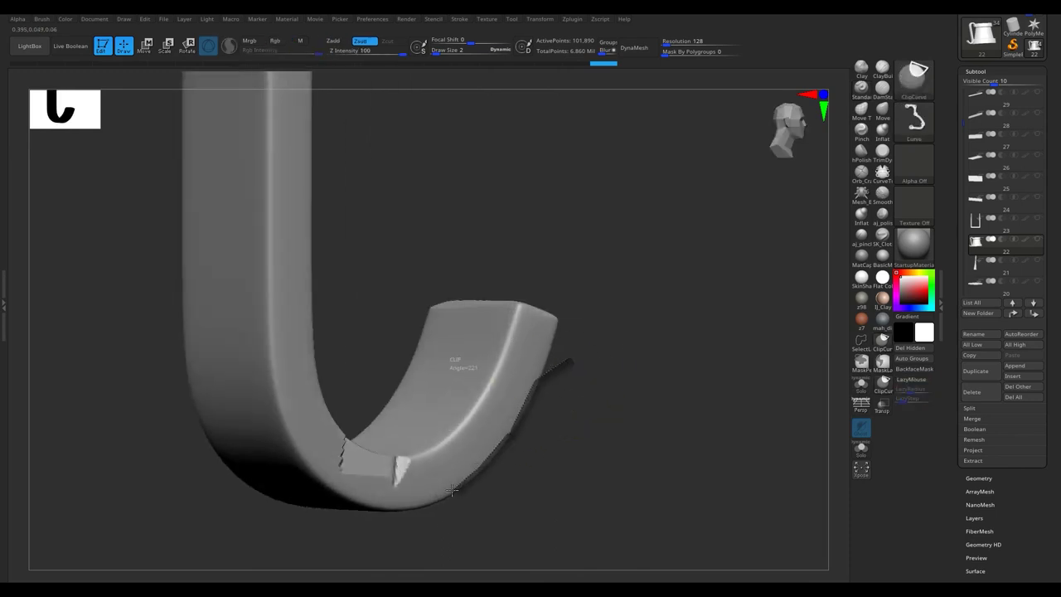
{"action": "left_click_drag", "start_coordinate": [451, 490], "coordinate": [452, 491], "text": "ctrl+shift"}
{"action": "right_click_drag", "start_coordinate": [462, 439], "coordinate": [460, 353]}
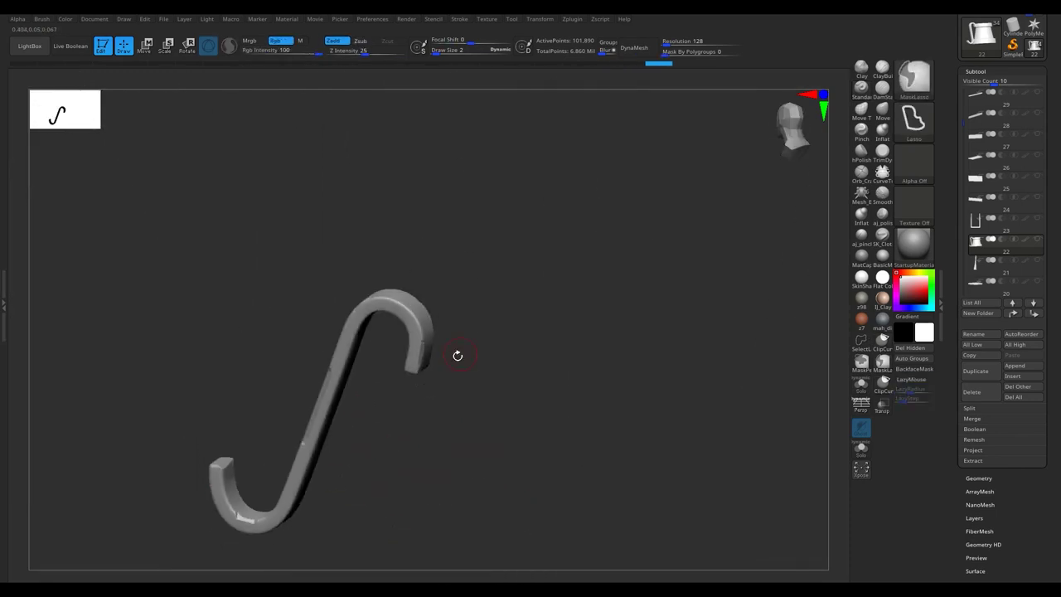
{"action": "right_click_drag", "start_coordinate": [460, 353], "coordinate": [473, 450]}
Frame the mug, hide it, and turn the tapered post toward a frontal view.
{"action": "key", "text": "f"}
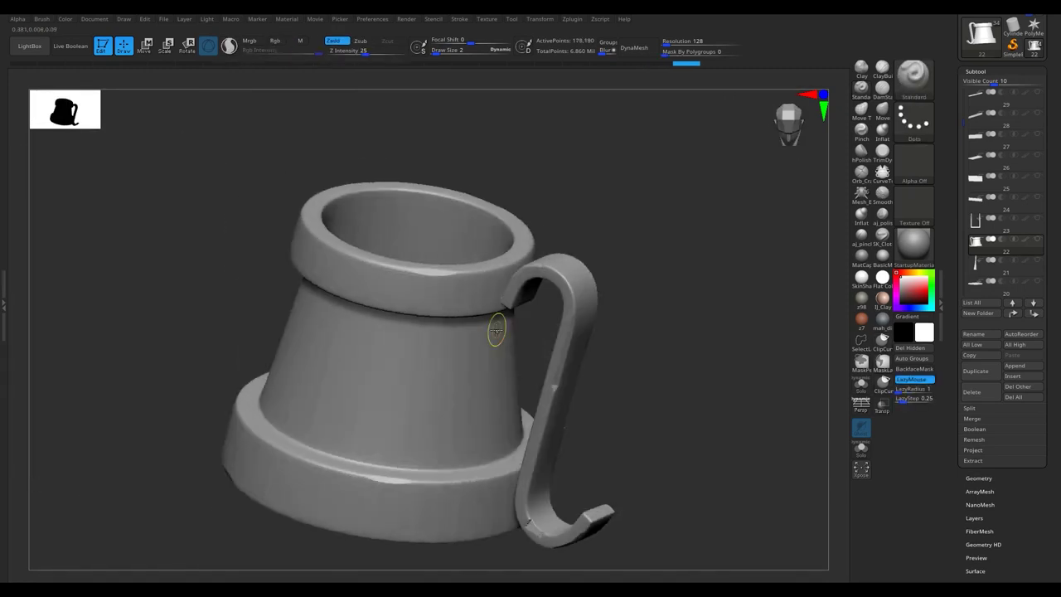
{"action": "left_click", "coordinate": [496, 332], "text": "ctrl+shift"}
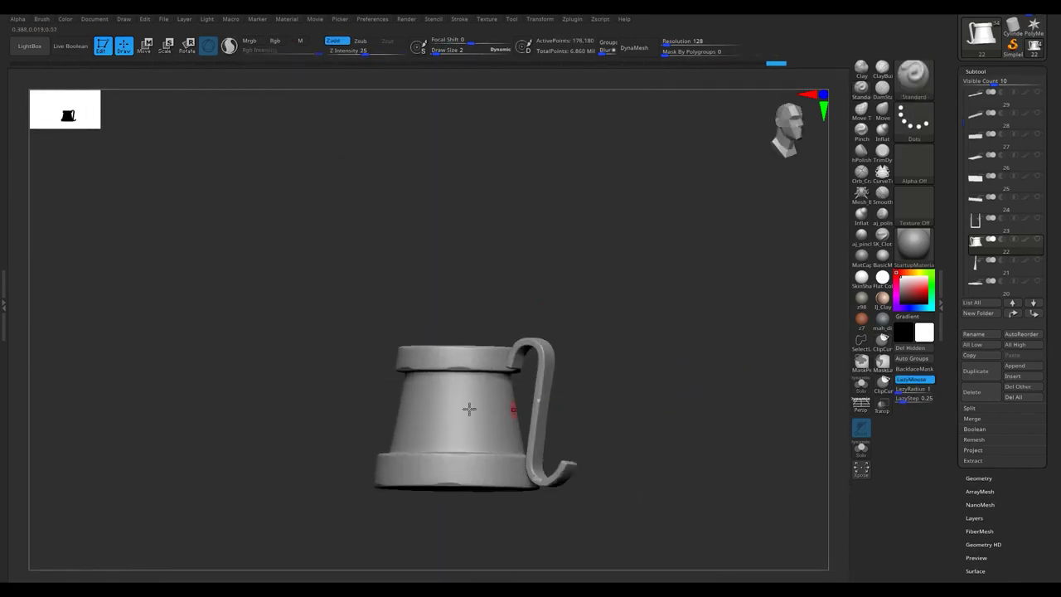
{"action": "left_click_drag", "start_coordinate": [499, 331], "coordinate": [421, 336]}
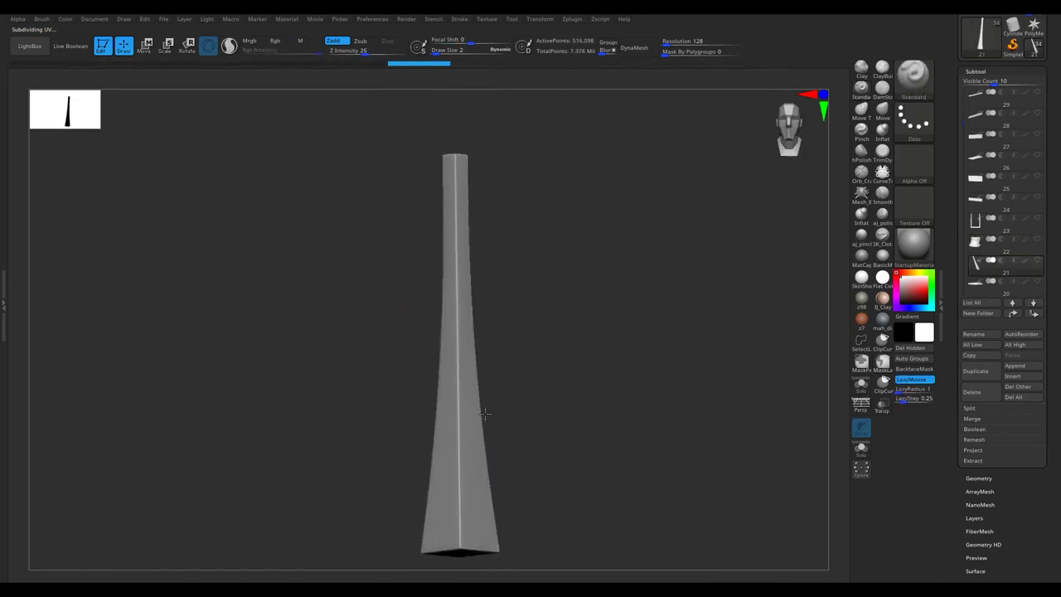
Clip angled chips along the post's edge and cut notches into its side and middle.
{"action": "left_click_drag", "start_coordinate": [481, 159], "coordinate": [466, 214], "text": "ctrl+shift"}
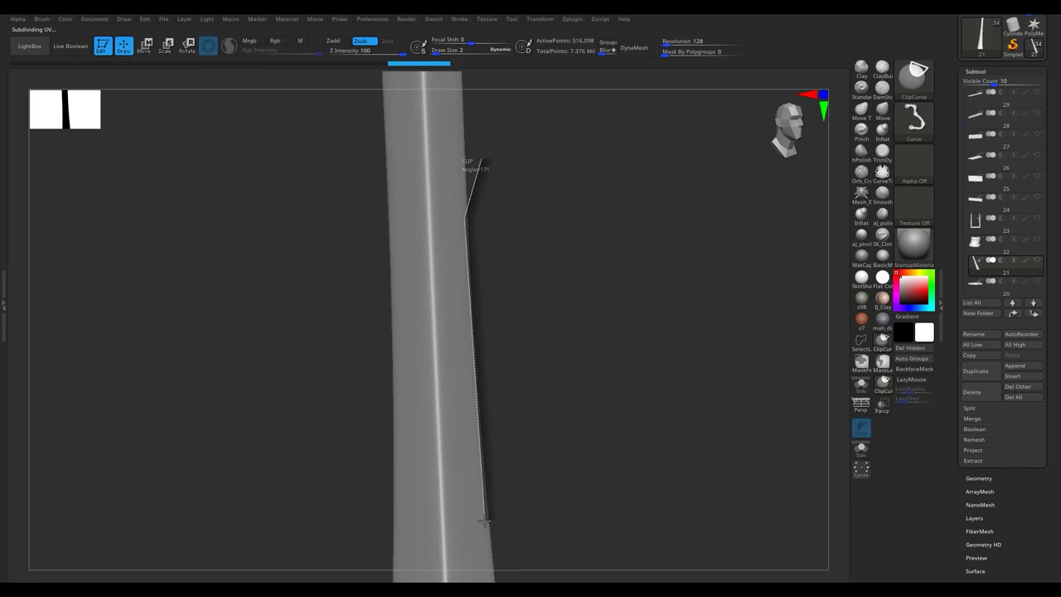
{"action": "left_click_drag", "start_coordinate": [496, 548], "coordinate": [497, 553], "text": "ctrl+shift"}
{"action": "right_click_drag", "start_coordinate": [435, 311], "coordinate": [462, 247]}
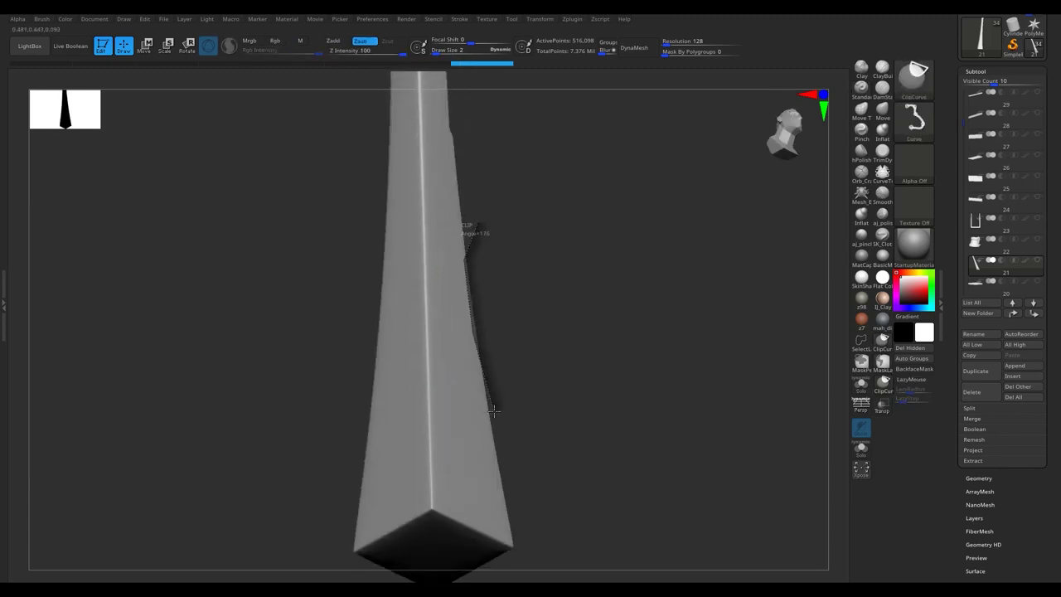
{"action": "left_click_drag", "start_coordinate": [514, 531], "coordinate": [517, 535], "text": "ctrl+shift"}
{"action": "right_click_drag", "start_coordinate": [451, 442], "coordinate": [490, 404]}
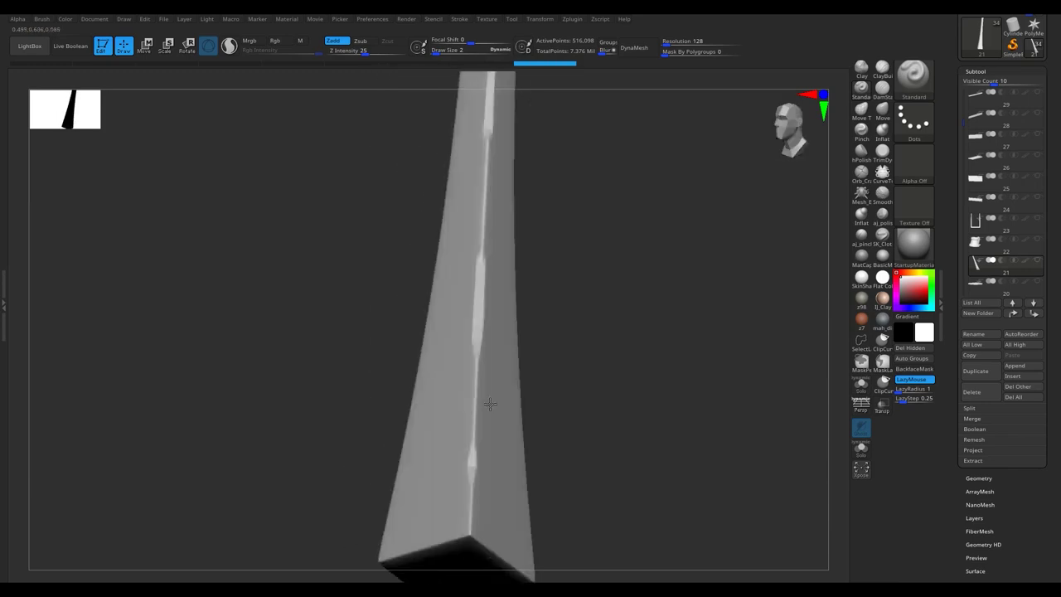
{"action": "left_click_drag", "start_coordinate": [423, 332], "coordinate": [424, 333], "text": "ctrl+shift"}
{"action": "right_click_drag", "start_coordinate": [427, 332], "coordinate": [438, 382]}
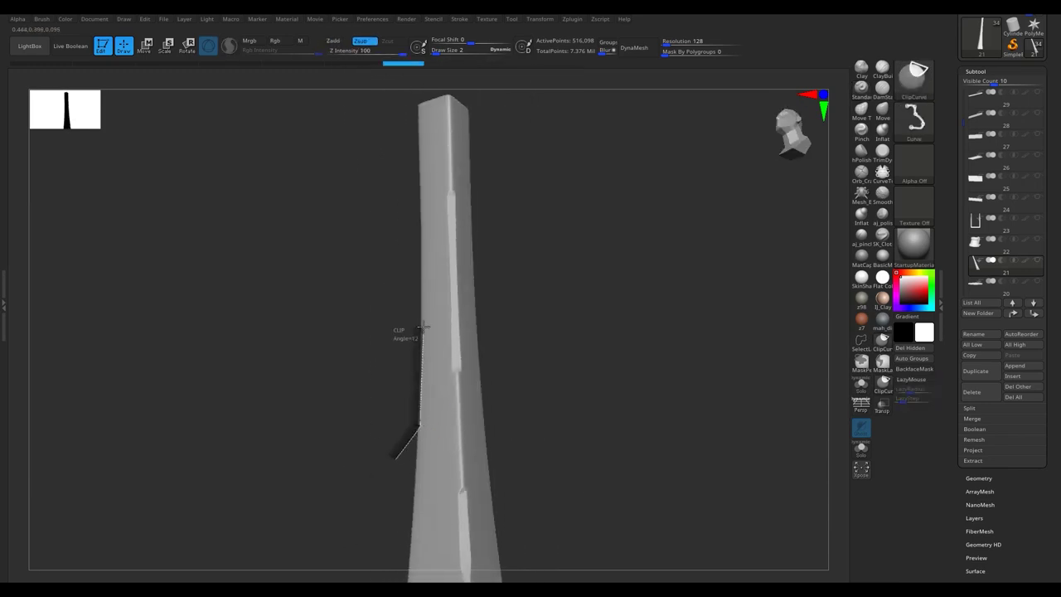
{"action": "left_click_drag", "start_coordinate": [414, 202], "coordinate": [413, 202], "text": "ctrl+shift"}
{"action": "right_click_drag", "start_coordinate": [418, 215], "coordinate": [504, 357]}
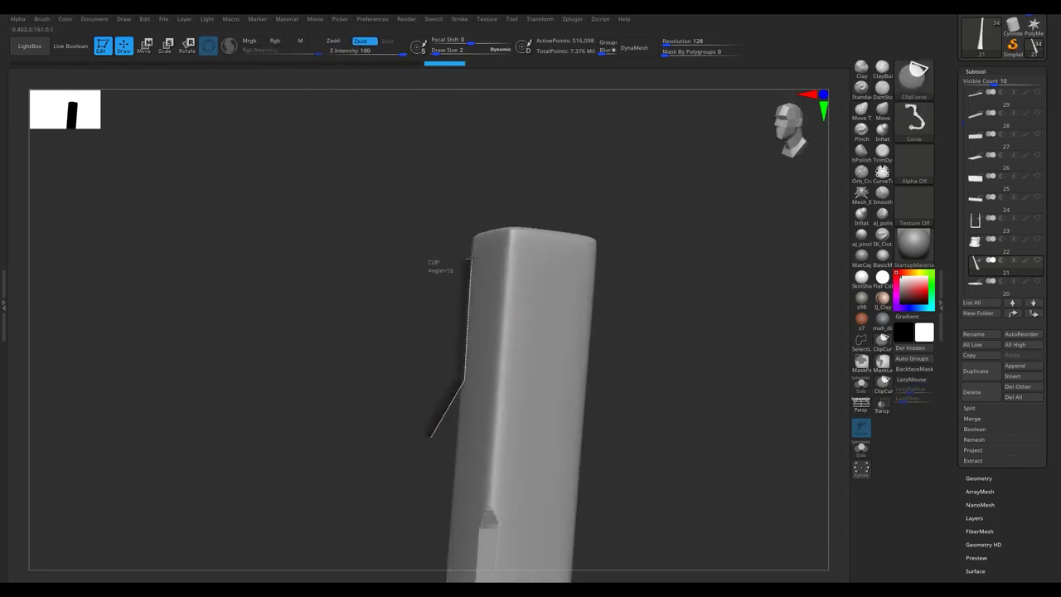
Chip the corner below the post's top, its lower edge, and slice off a long chip.
{"action": "left_click_drag", "start_coordinate": [467, 239], "coordinate": [468, 239], "text": "ctrl+shift"}
{"action": "mouse_move", "coordinate": [436, 403]}
{"action": "right_mouse_down"}
{"action": "mouse_move", "coordinate": [484, 386]}
{"action": "mouse_move", "coordinate": [408, 507]}
{"action": "right_mouse_up"}
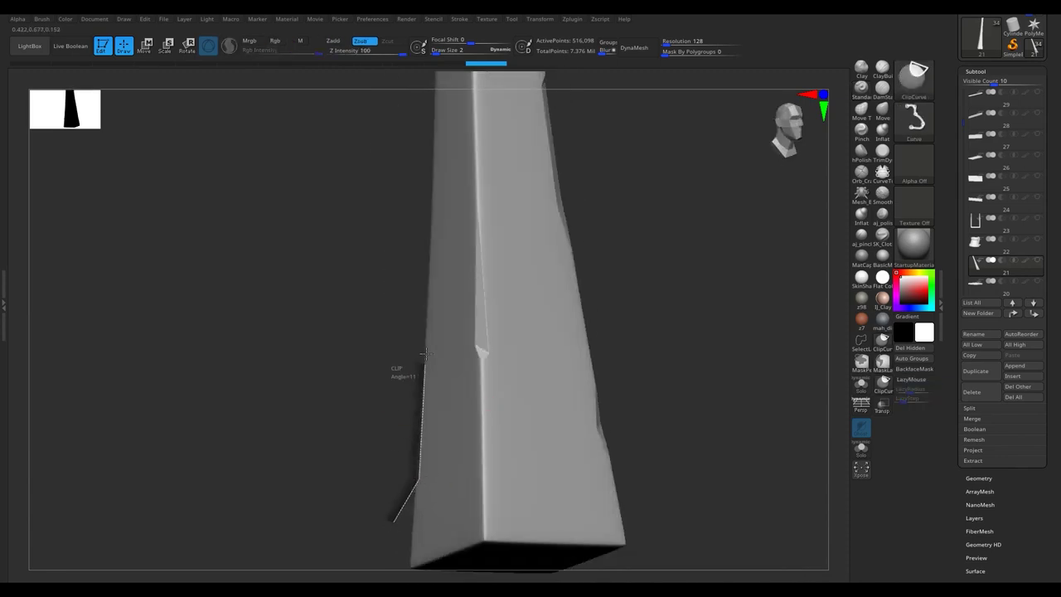
{"action": "left_click_drag", "start_coordinate": [426, 212], "coordinate": [425, 212], "text": "ctrl+shift"}
{"action": "mouse_move", "coordinate": [425, 212]}
{"action": "right_mouse_down"}
{"action": "mouse_move", "coordinate": [573, 400]}
{"action": "mouse_move", "coordinate": [500, 428]}
{"action": "right_mouse_up"}
{"action": "left_click_drag", "start_coordinate": [500, 428], "coordinate": [527, 401], "text": "ctrl+shift"}
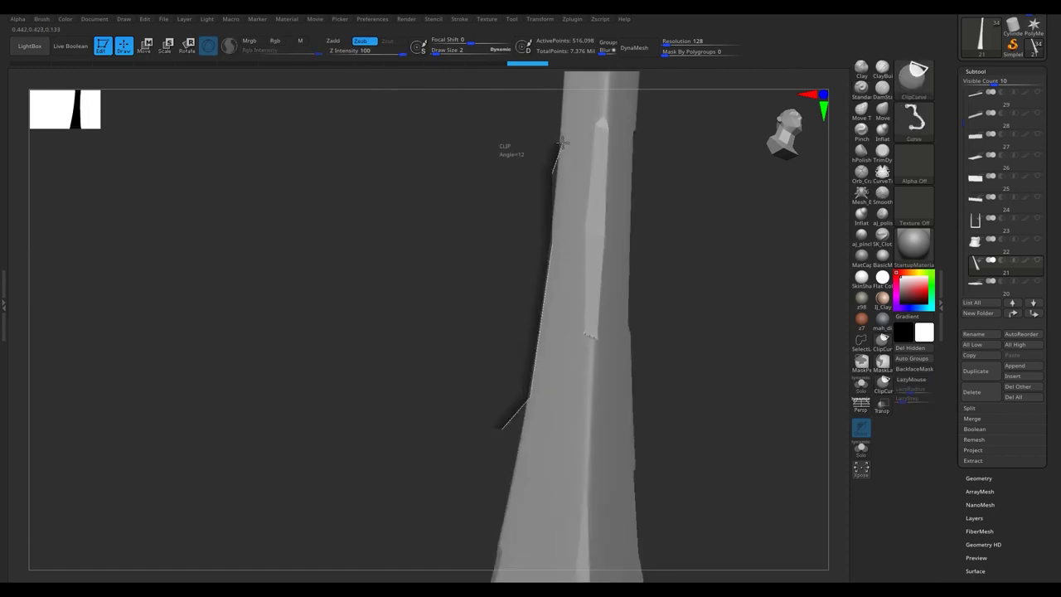
{"action": "left_click_drag", "start_coordinate": [558, 96], "coordinate": [558, 96], "text": "ctrl+shift"}
{"action": "mouse_move", "coordinate": [558, 96]}
{"action": "right_mouse_down"}
{"action": "mouse_move", "coordinate": [602, 320]}
{"action": "mouse_move", "coordinate": [507, 301]}
{"action": "mouse_move", "coordinate": [433, 313]}
{"action": "mouse_move", "coordinate": [448, 282]}
{"action": "mouse_move", "coordinate": [412, 253]}
{"action": "mouse_move", "coordinate": [431, 233]}
{"action": "right_mouse_up"}
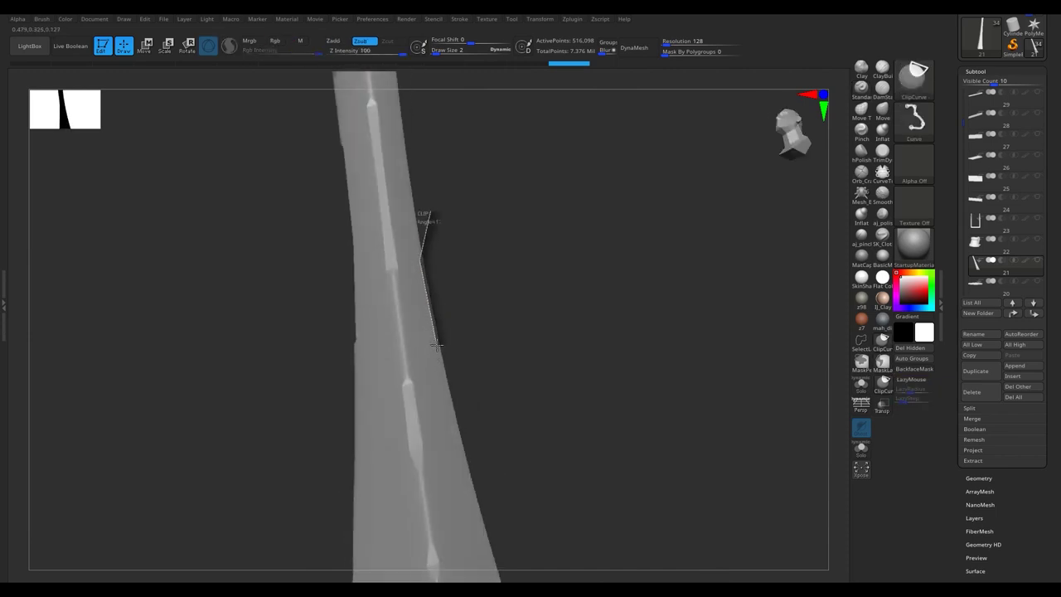
{"action": "mouse_move", "coordinate": [470, 539]}
{"action": "right_mouse_down"}
{"action": "mouse_move", "coordinate": [426, 296]}
{"action": "mouse_move", "coordinate": [439, 208]}
{"action": "mouse_move", "coordinate": [465, 254]}
{"action": "mouse_move", "coordinate": [452, 310]}
{"action": "mouse_move", "coordinate": [462, 340]}
{"action": "mouse_move", "coordinate": [417, 323]}
{"action": "mouse_move", "coordinate": [293, 349]}
{"action": "mouse_move", "coordinate": [363, 316]}
{"action": "right_mouse_up"}
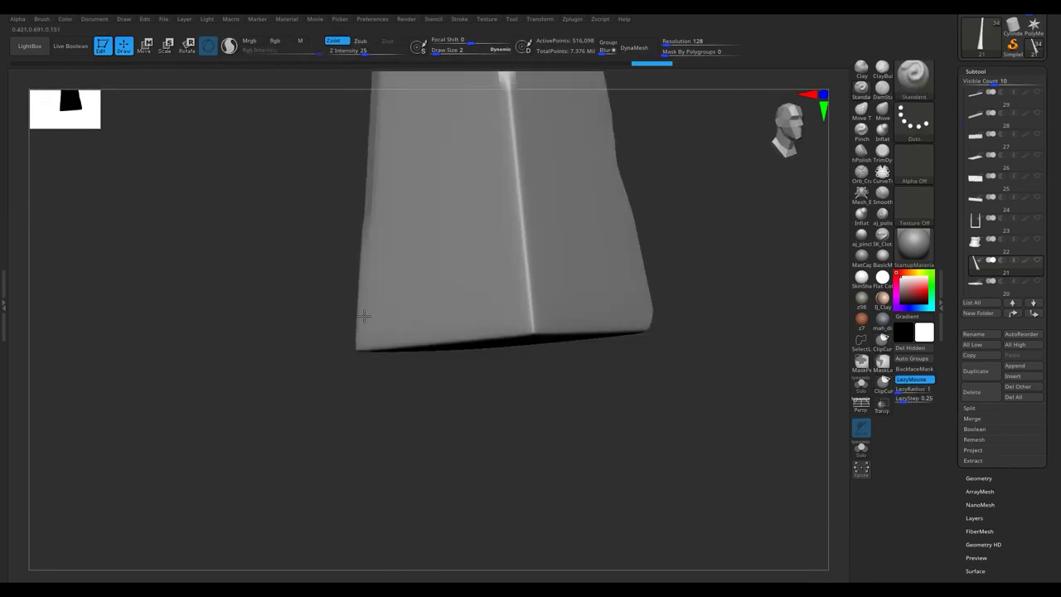
{"action": "right_click_drag", "start_coordinate": [381, 374], "coordinate": [341, 281]}
{"action": "mouse_move", "coordinate": [312, 218]}
{"action": "right_mouse_down"}
{"action": "mouse_move", "coordinate": [320, 351]}
{"action": "mouse_move", "coordinate": [349, 306]}
{"action": "mouse_move", "coordinate": [304, 309]}
{"action": "right_mouse_up"}
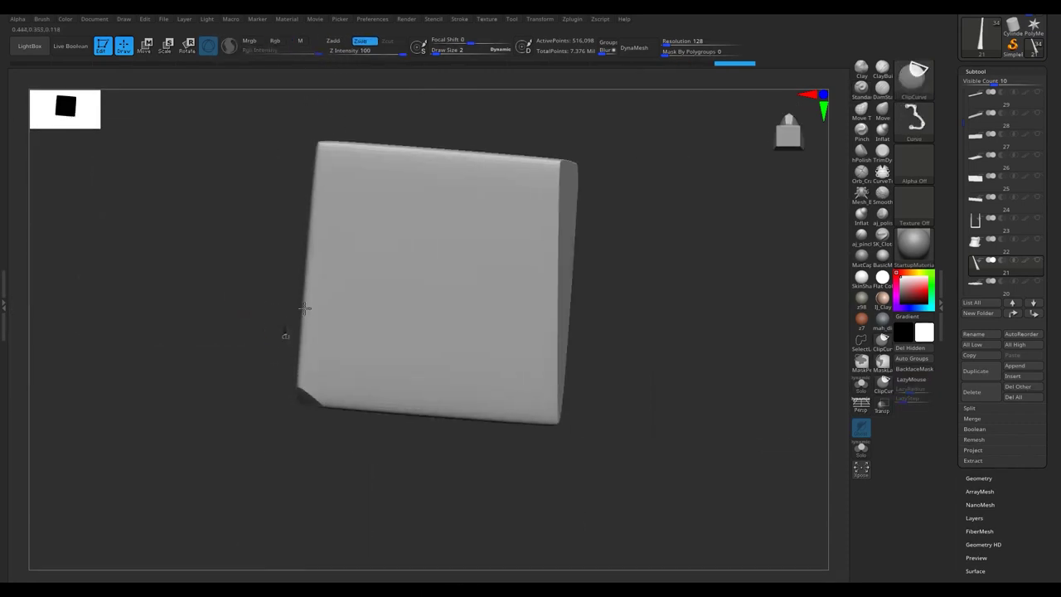
Chip a corner of the post's end face and cut another chip near the end.
{"action": "mouse_move", "coordinate": [306, 243]}
{"action": "right_mouse_down"}
{"action": "mouse_move", "coordinate": [345, 267]}
{"action": "mouse_move", "coordinate": [307, 305]}
{"action": "right_mouse_up"}
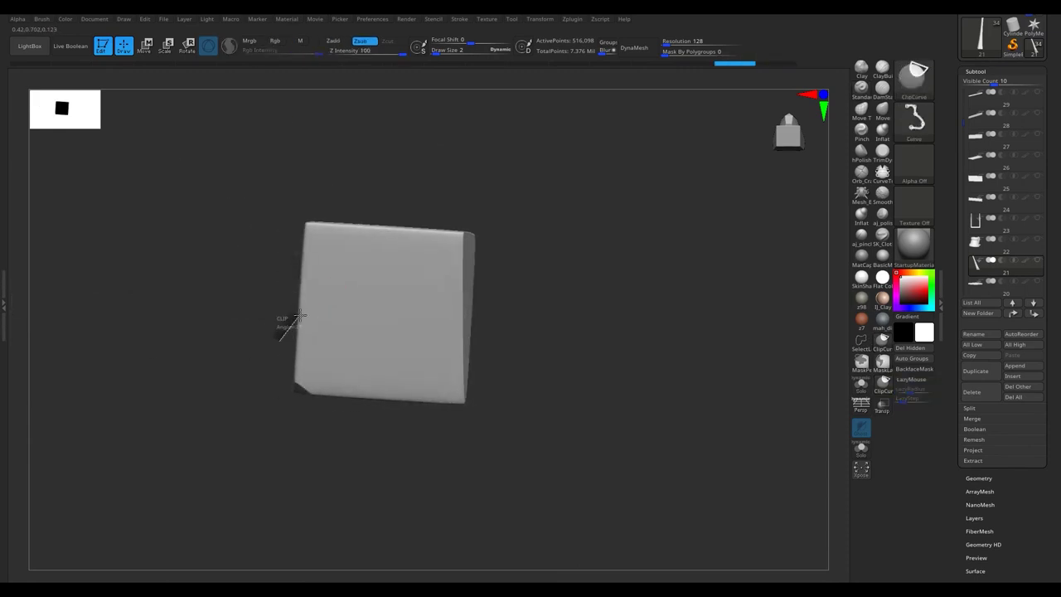
{"action": "mouse_move", "coordinate": [300, 238]}
{"action": "right_mouse_down"}
{"action": "mouse_move", "coordinate": [332, 296]}
{"action": "mouse_move", "coordinate": [308, 298]}
{"action": "right_mouse_up"}
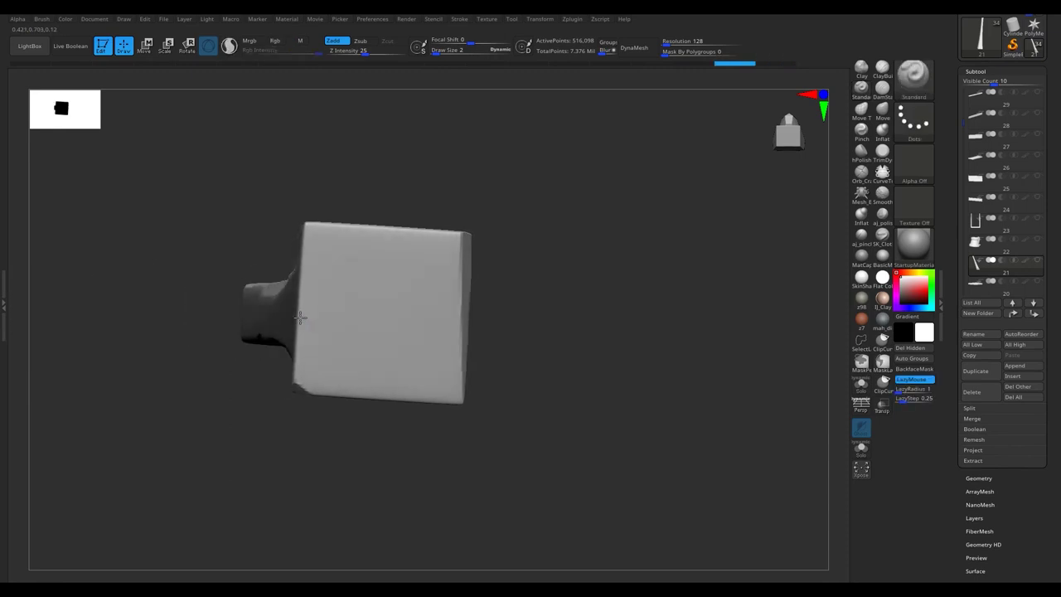
{"action": "right_click_drag", "start_coordinate": [337, 309], "coordinate": [369, 345]}
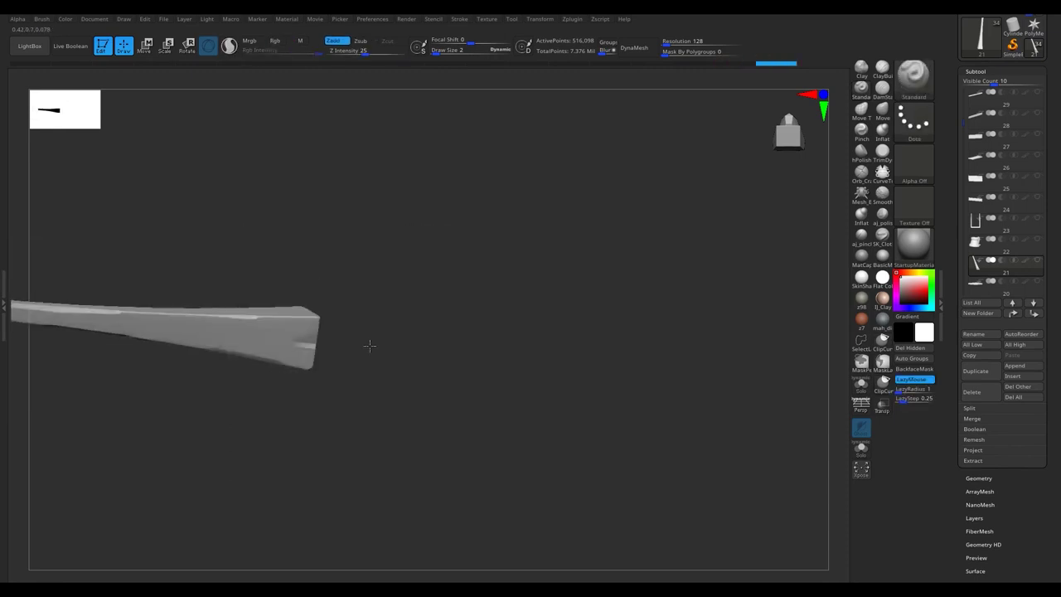
{"action": "right_click_drag", "start_coordinate": [223, 333], "coordinate": [250, 398]}
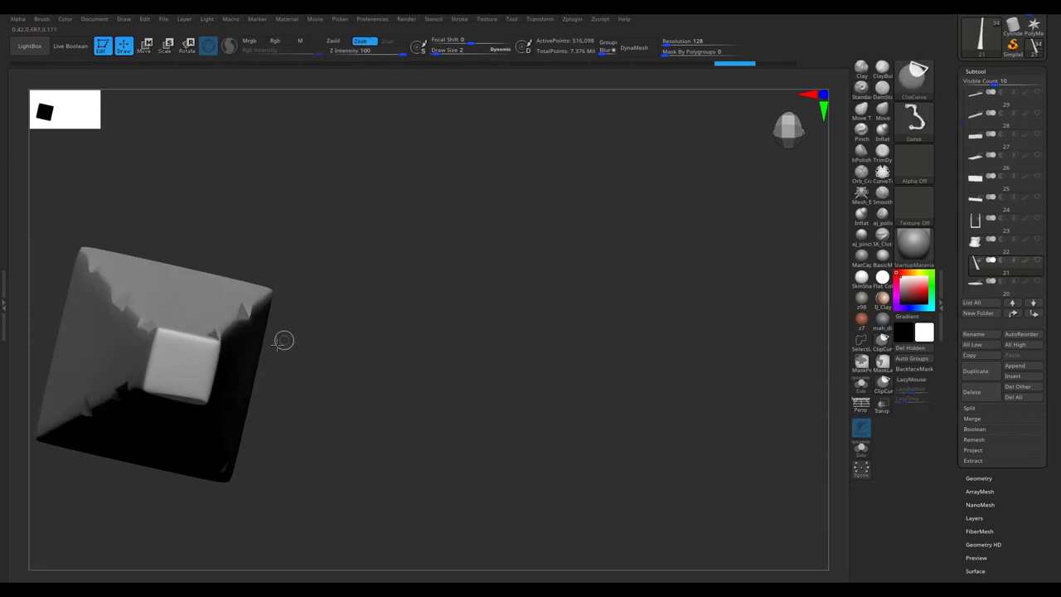
{"action": "right_click_drag", "start_coordinate": [251, 383], "coordinate": [212, 454]}
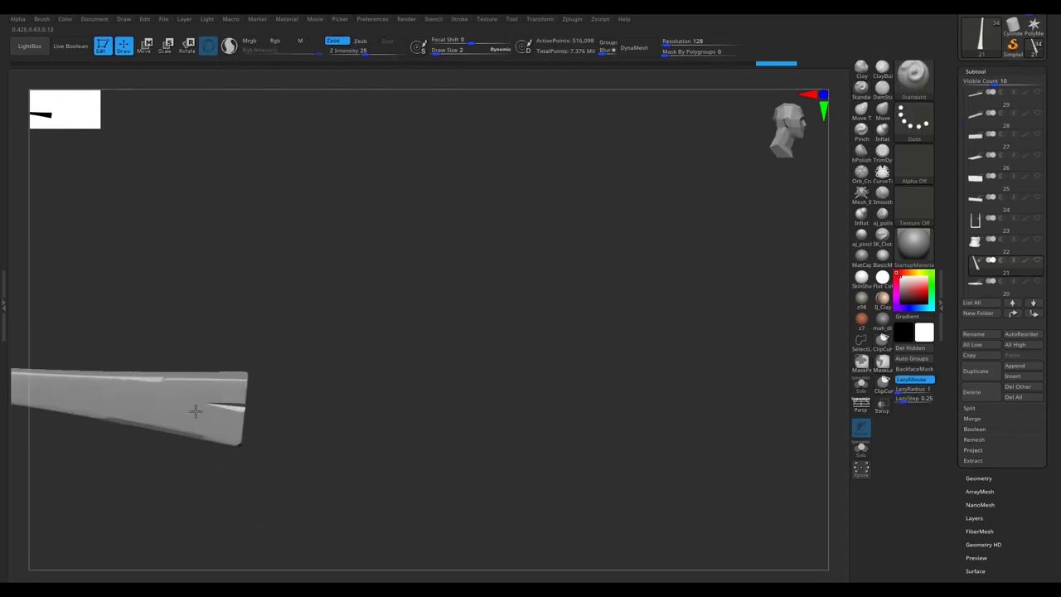
{"action": "mouse_move", "coordinate": [237, 414]}
{"action": "right_mouse_down"}
{"action": "mouse_move", "coordinate": [161, 407]}
{"action": "mouse_move", "coordinate": [343, 241]}
{"action": "mouse_move", "coordinate": [403, 93]}
{"action": "right_mouse_up"}
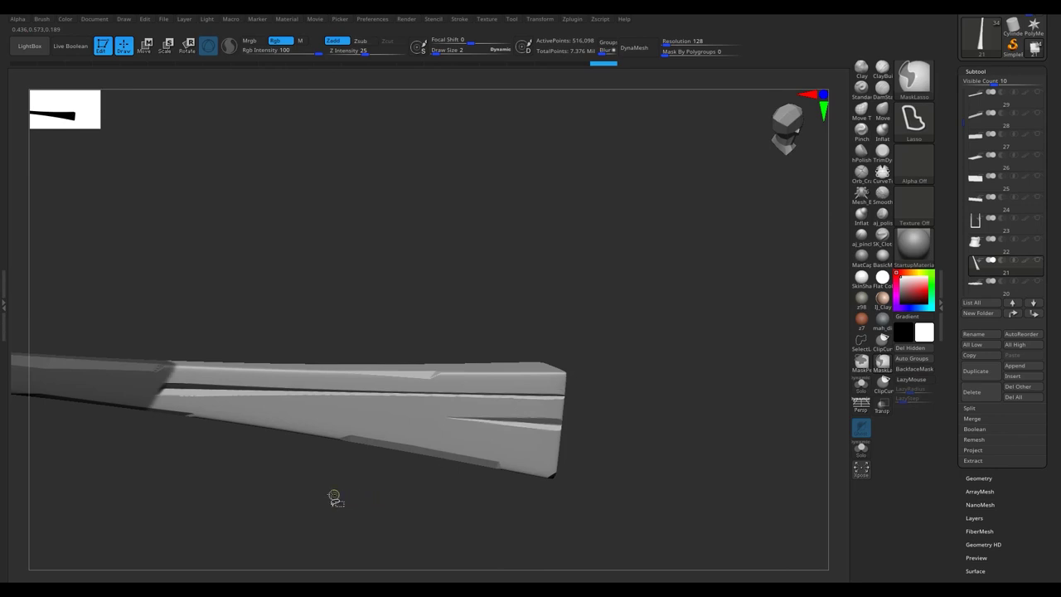
Clip a piece away at the post's square end and frame the post.
{"action": "left_click_drag", "start_coordinate": [290, 525], "coordinate": [282, 442], "text": "alt"}
{"action": "left_click_drag", "start_coordinate": [366, 414], "coordinate": [376, 481]}
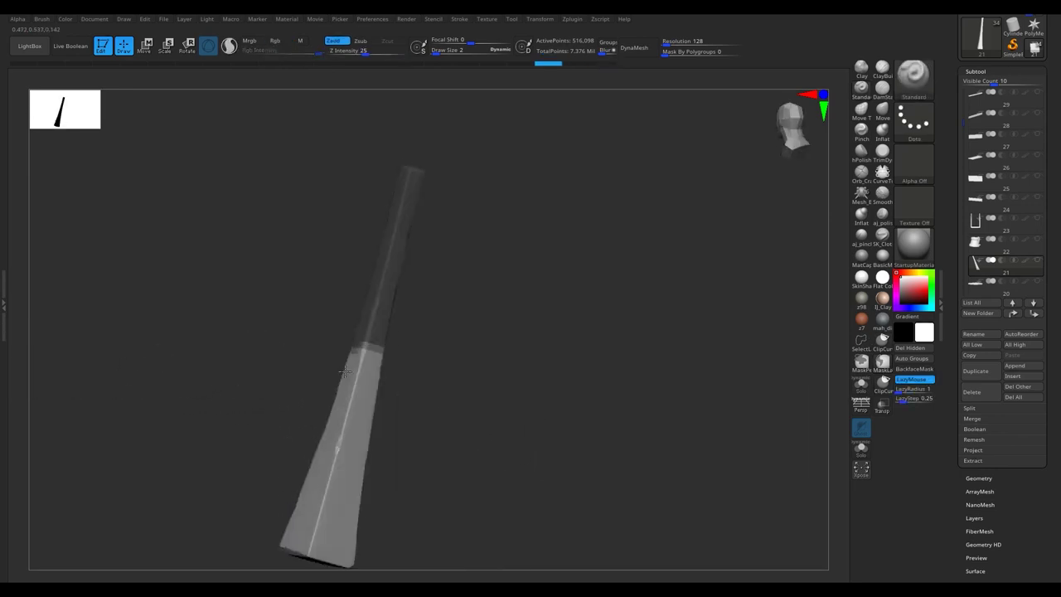
{"action": "left_click_drag", "start_coordinate": [439, 437], "coordinate": [415, 462]}
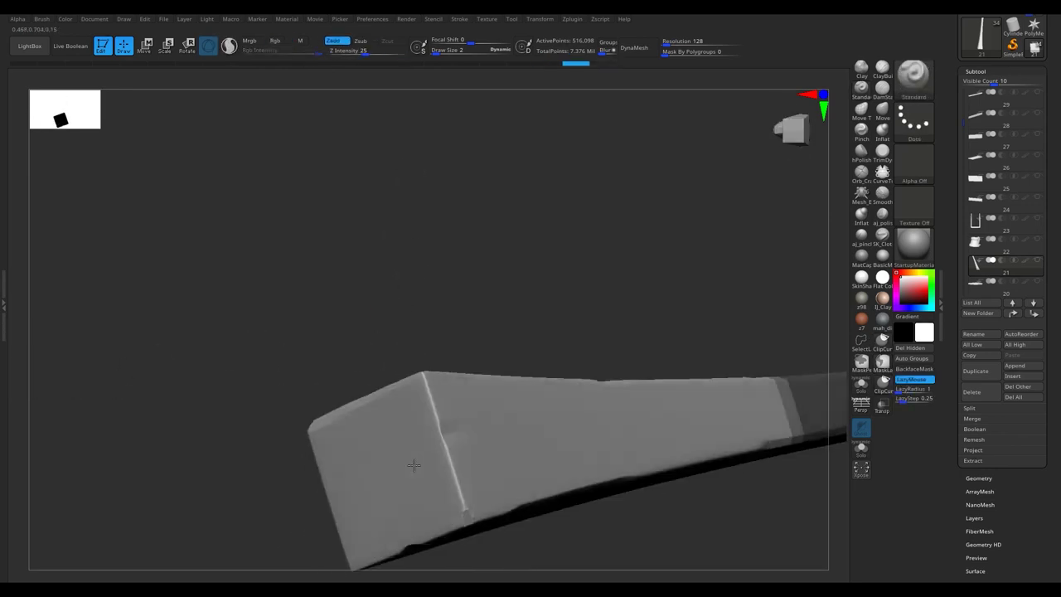
{"action": "right_click_drag", "start_coordinate": [446, 443], "coordinate": [456, 547], "text": "ctrl"}
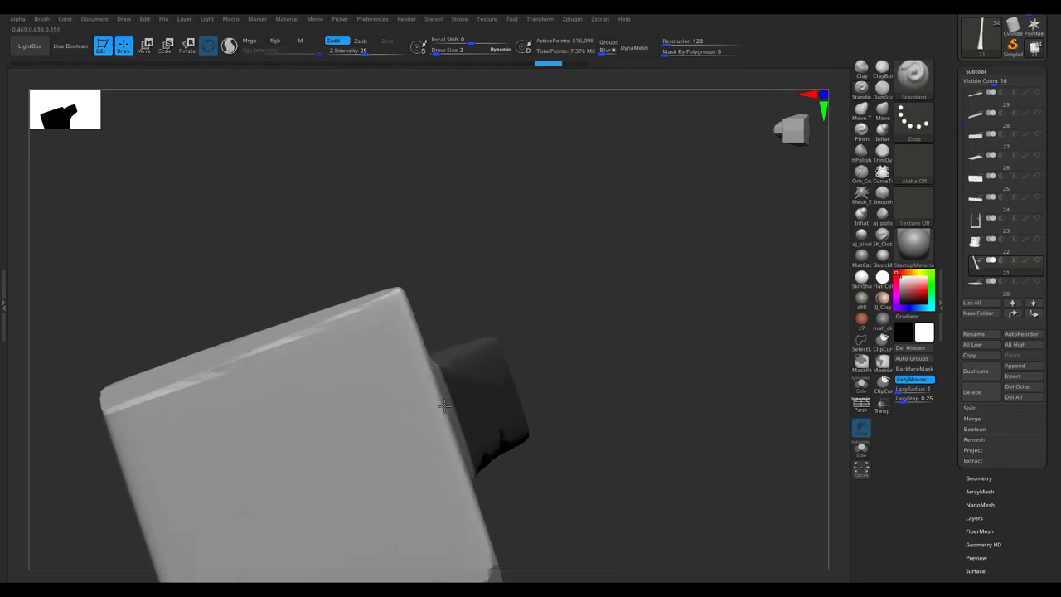
{"action": "mouse_move", "coordinate": [444, 406]}
{"action": "left_mouse_down", "text": "ctrl+shift"}
{"action": "mouse_move", "coordinate": [448, 423]}
{"action": "mouse_move", "coordinate": [411, 415]}
{"action": "mouse_move", "coordinate": [450, 403]}
{"action": "mouse_move", "coordinate": [418, 445]}
{"action": "left_mouse_up", "text": "ctrl+shift"}
{"action": "mouse_move", "coordinate": [461, 410]}
{"action": "left_mouse_down"}
{"action": "mouse_move", "coordinate": [497, 440]}
{"action": "mouse_move", "coordinate": [486, 486]}
{"action": "mouse_move", "coordinate": [496, 445]}
{"action": "left_mouse_up"}
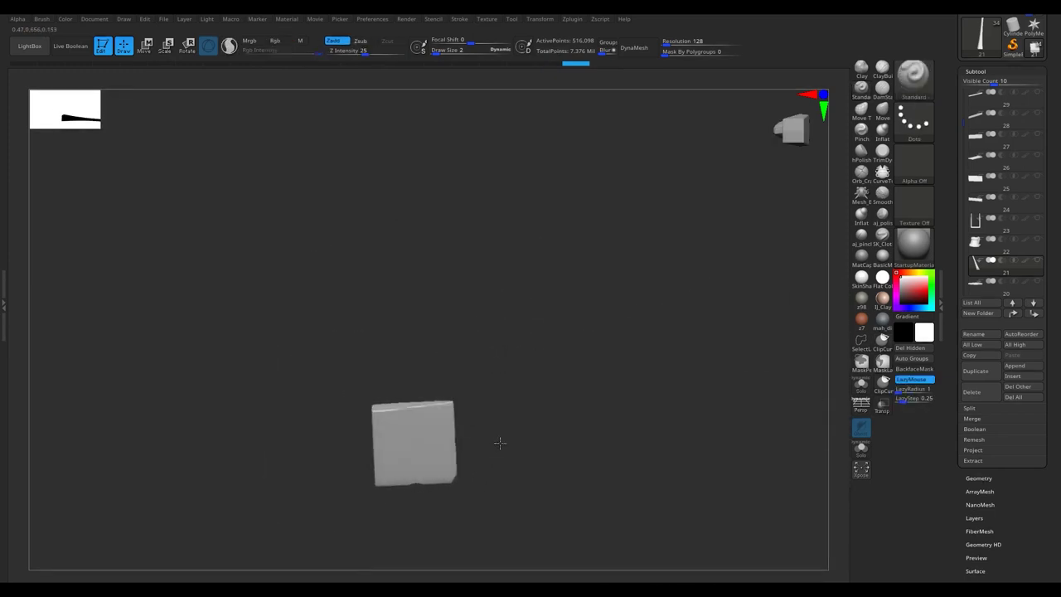
{"action": "key", "text": "f"}
Chip another V-shaped notch into the post's edge at its cube end.
{"action": "mouse_move", "coordinate": [362, 375]}
{"action": "left_mouse_down", "text": "ctrl+shift"}
{"action": "mouse_move", "coordinate": [415, 473]}
{"action": "mouse_move", "coordinate": [410, 328]}
{"action": "mouse_move", "coordinate": [425, 579]}
{"action": "left_mouse_up", "text": "ctrl+shift"}
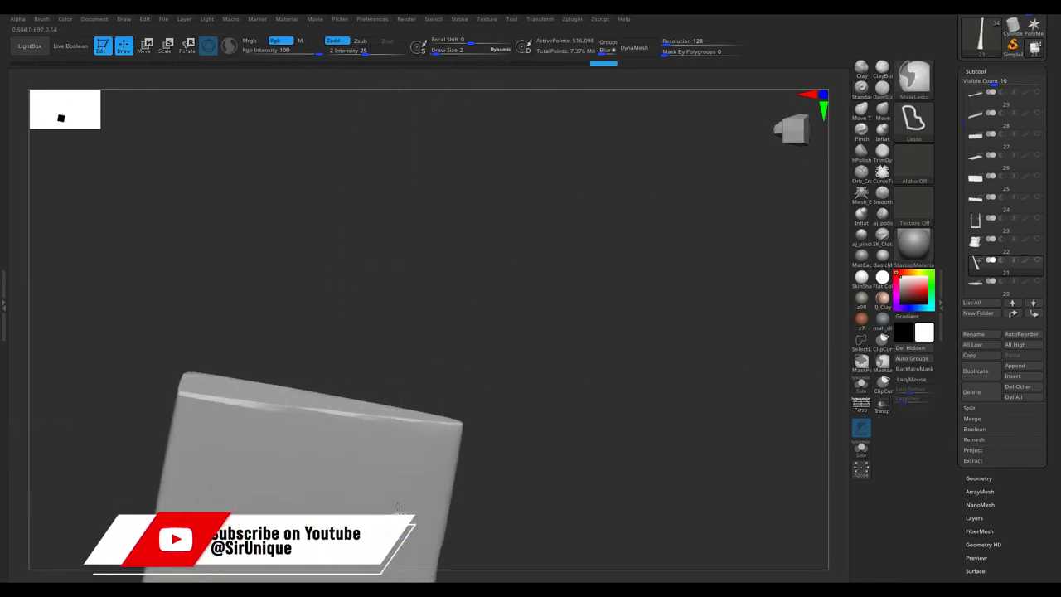
{"action": "mouse_move", "coordinate": [312, 406]}
{"action": "left_mouse_down"}
{"action": "mouse_move", "coordinate": [349, 486]}
{"action": "mouse_move", "coordinate": [346, 372]}
{"action": "mouse_move", "coordinate": [363, 476]}
{"action": "mouse_move", "coordinate": [368, 412]}
{"action": "mouse_move", "coordinate": [367, 470]}
{"action": "mouse_move", "coordinate": [290, 506]}
{"action": "mouse_move", "coordinate": [244, 428]}
{"action": "mouse_move", "coordinate": [251, 459]}
{"action": "mouse_move", "coordinate": [277, 372]}
{"action": "mouse_move", "coordinate": [201, 358]}
{"action": "left_mouse_up"}
{"action": "mouse_move", "coordinate": [261, 316]}
{"action": "left_mouse_down"}
{"action": "mouse_move", "coordinate": [223, 224]}
{"action": "mouse_move", "coordinate": [274, 389]}
{"action": "mouse_move", "coordinate": [315, 437]}
{"action": "left_mouse_up"}
{"action": "mouse_move", "coordinate": [312, 492]}
{"action": "left_mouse_down"}
{"action": "mouse_move", "coordinate": [332, 403]}
{"action": "mouse_move", "coordinate": [329, 469]}
{"action": "mouse_move", "coordinate": [389, 463]}
{"action": "mouse_move", "coordinate": [346, 445]}
{"action": "mouse_move", "coordinate": [359, 454]}
{"action": "left_mouse_up"}
{"action": "mouse_move", "coordinate": [349, 395]}
{"action": "left_mouse_down"}
{"action": "mouse_move", "coordinate": [343, 372]}
{"action": "mouse_move", "coordinate": [229, 301]}
{"action": "mouse_move", "coordinate": [294, 416]}
{"action": "left_mouse_up"}
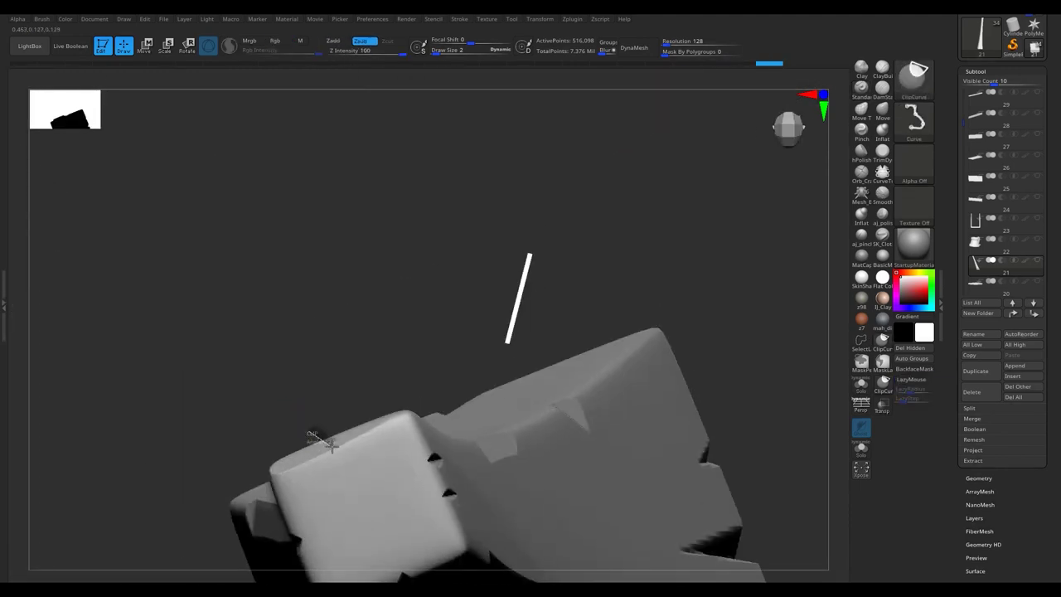